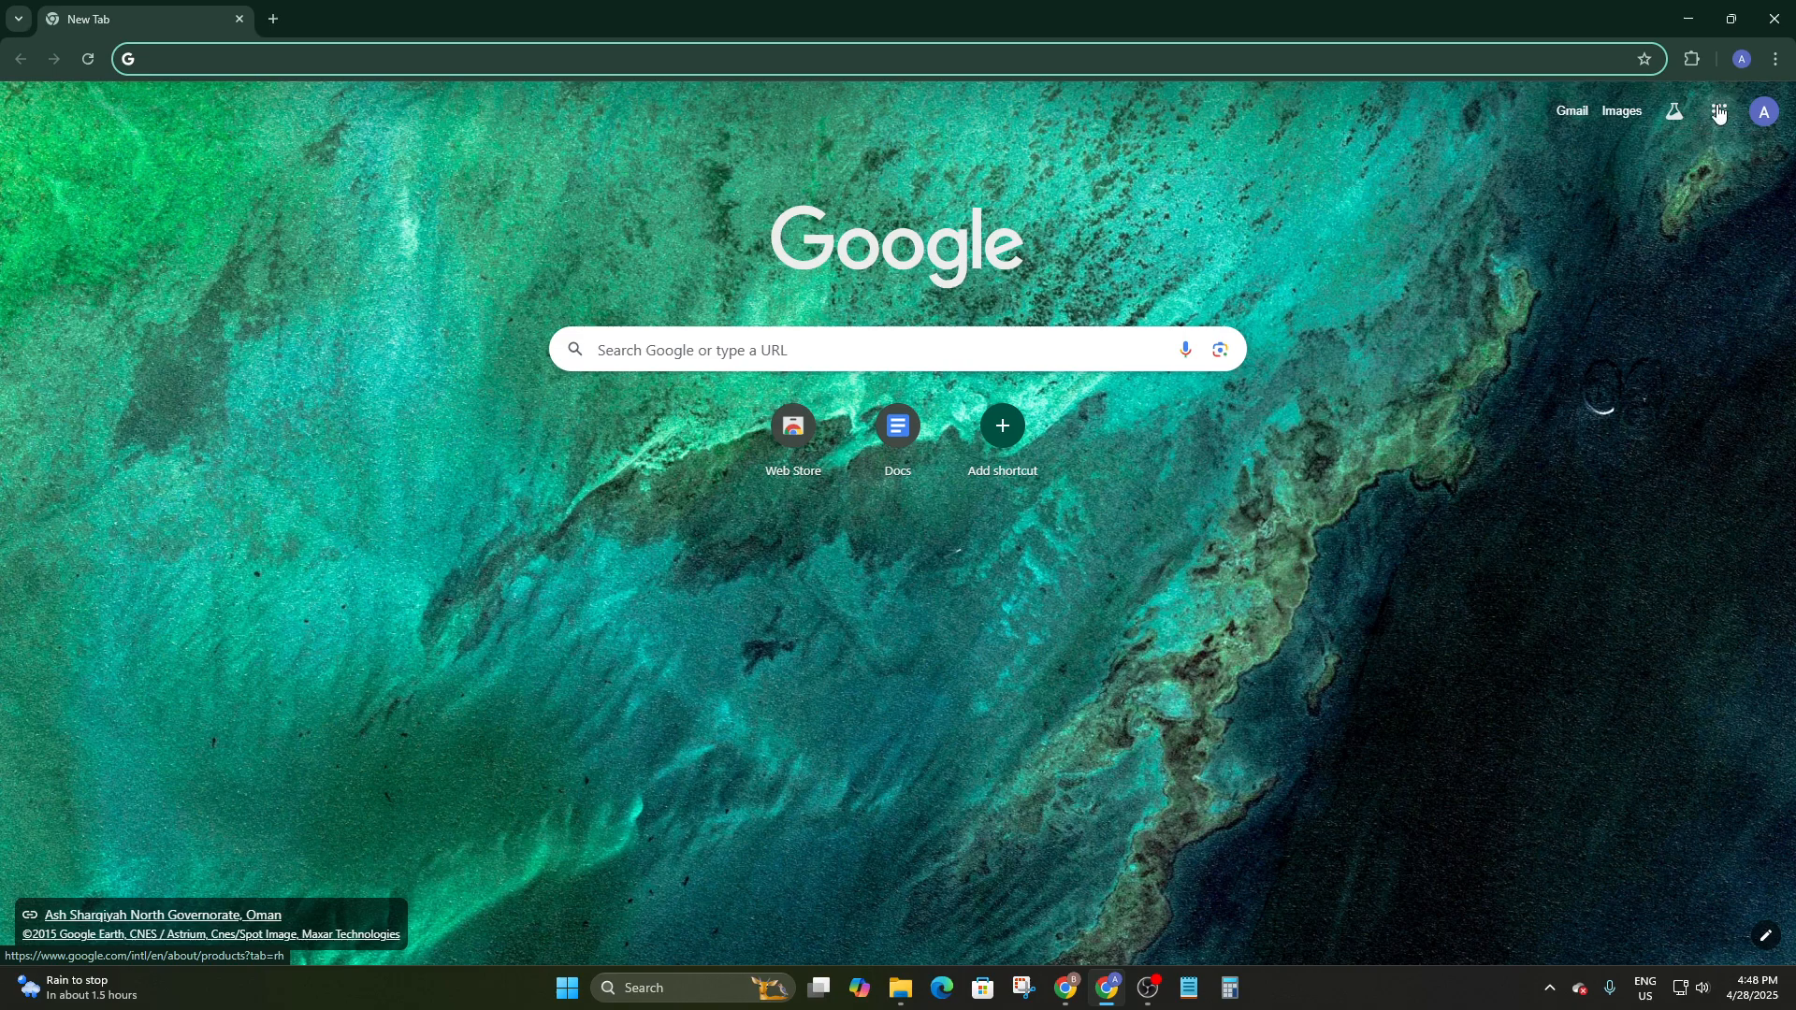
Look through the available Google apps and open Google Drive
{"action": "left_click", "coordinate": [1719, 113]}
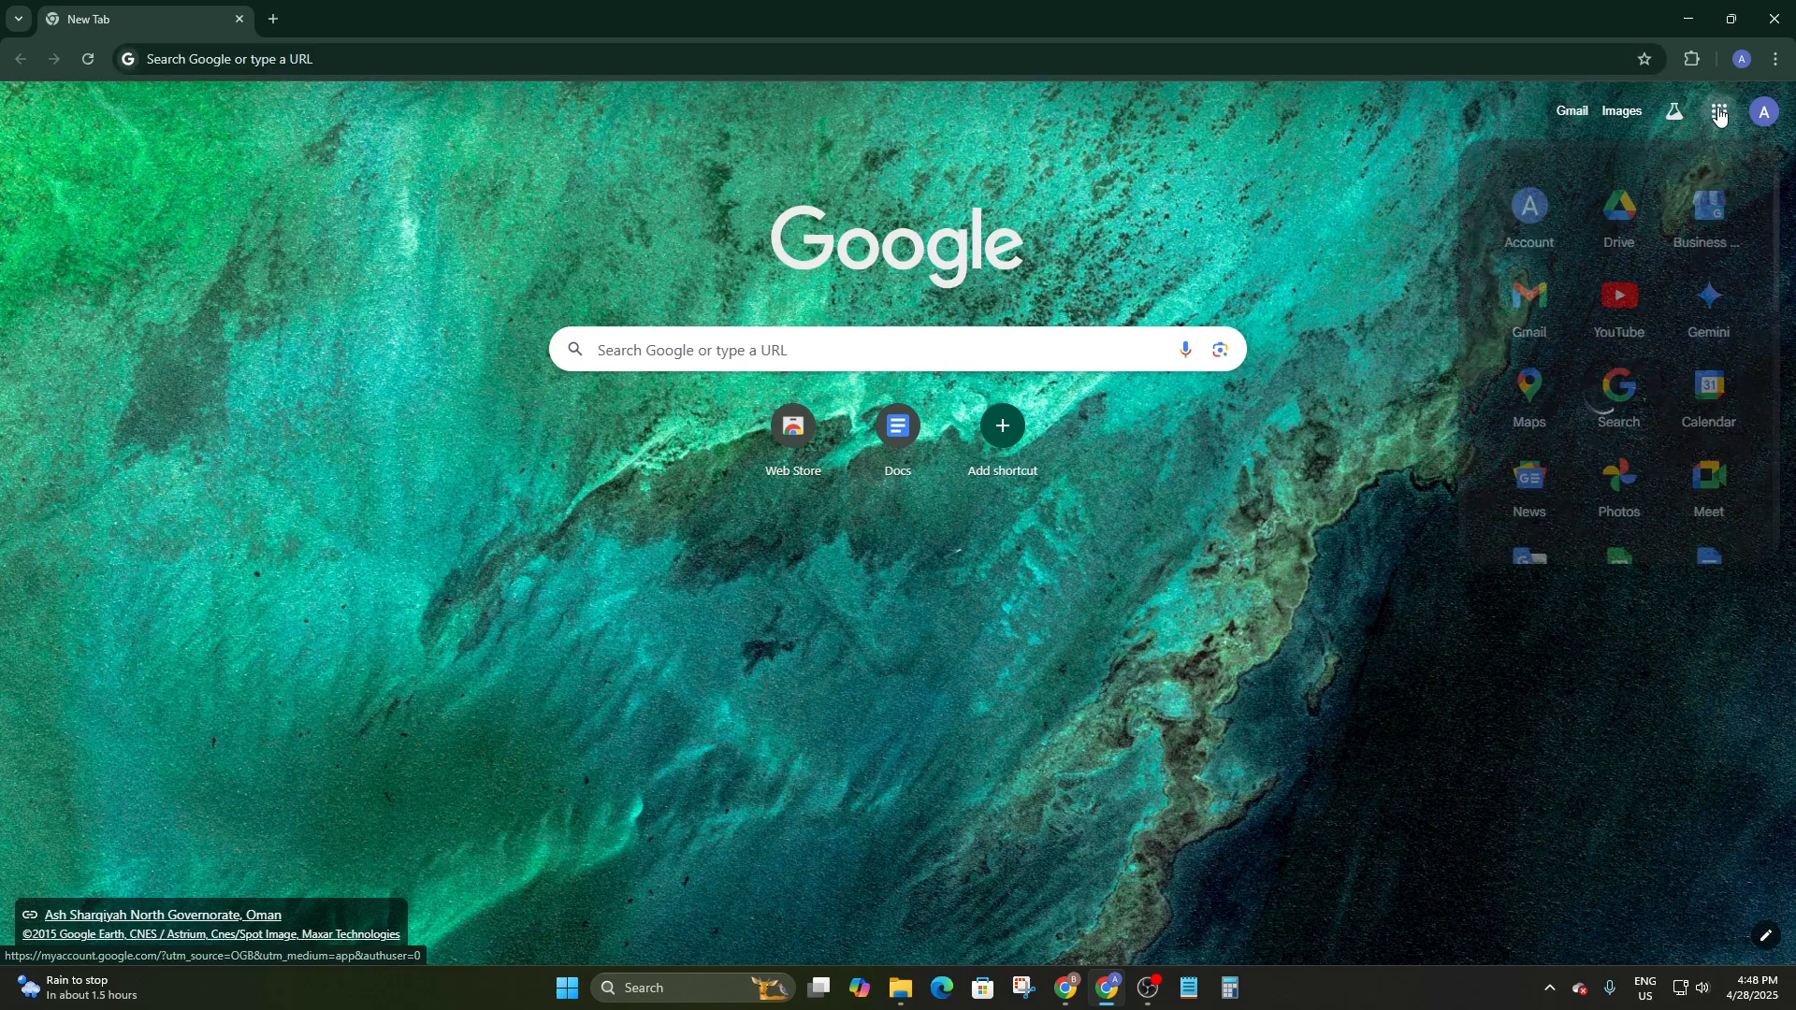
{"action": "scroll", "coordinate": [1637, 278], "scroll_direction": "down", "scroll_amount": 5}
{"action": "scroll", "coordinate": [1638, 278], "scroll_direction": "up", "scroll_amount": 8}
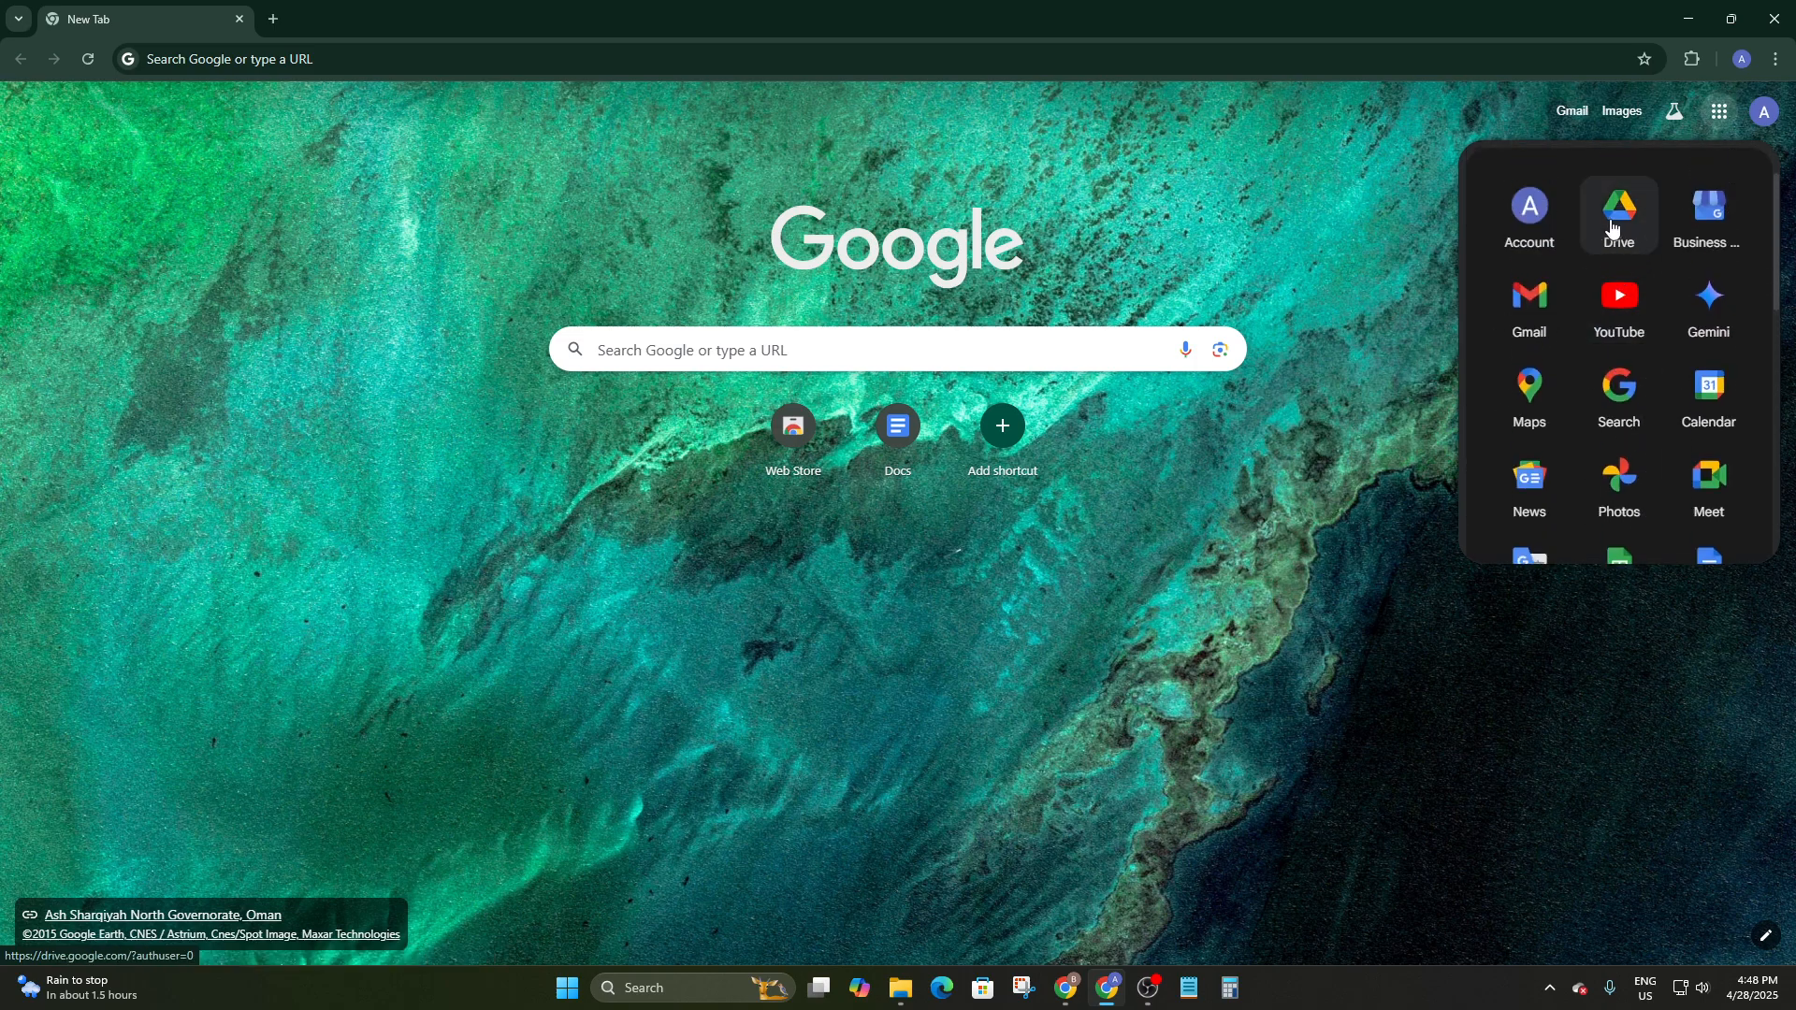
{"action": "scroll", "coordinate": [1618, 233], "scroll_direction": "down", "scroll_amount": 10}
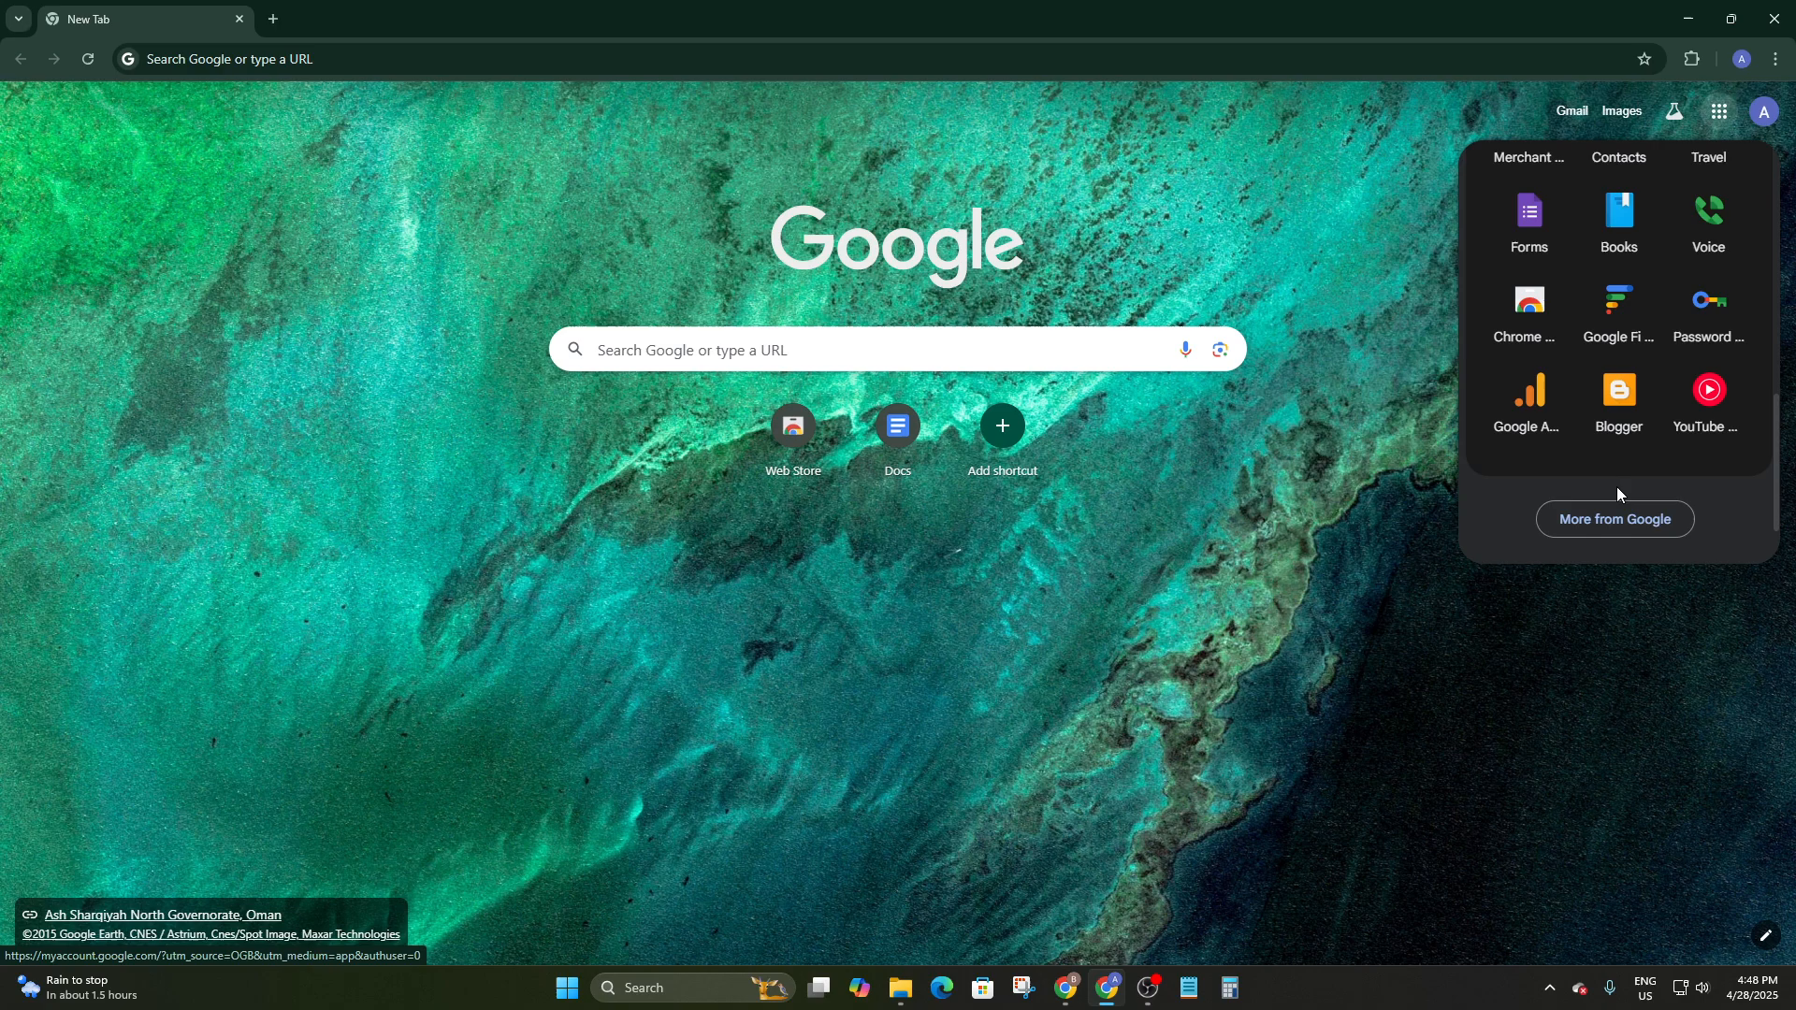
{"action": "scroll", "coordinate": [1633, 449], "scroll_direction": "up", "scroll_amount": 10}
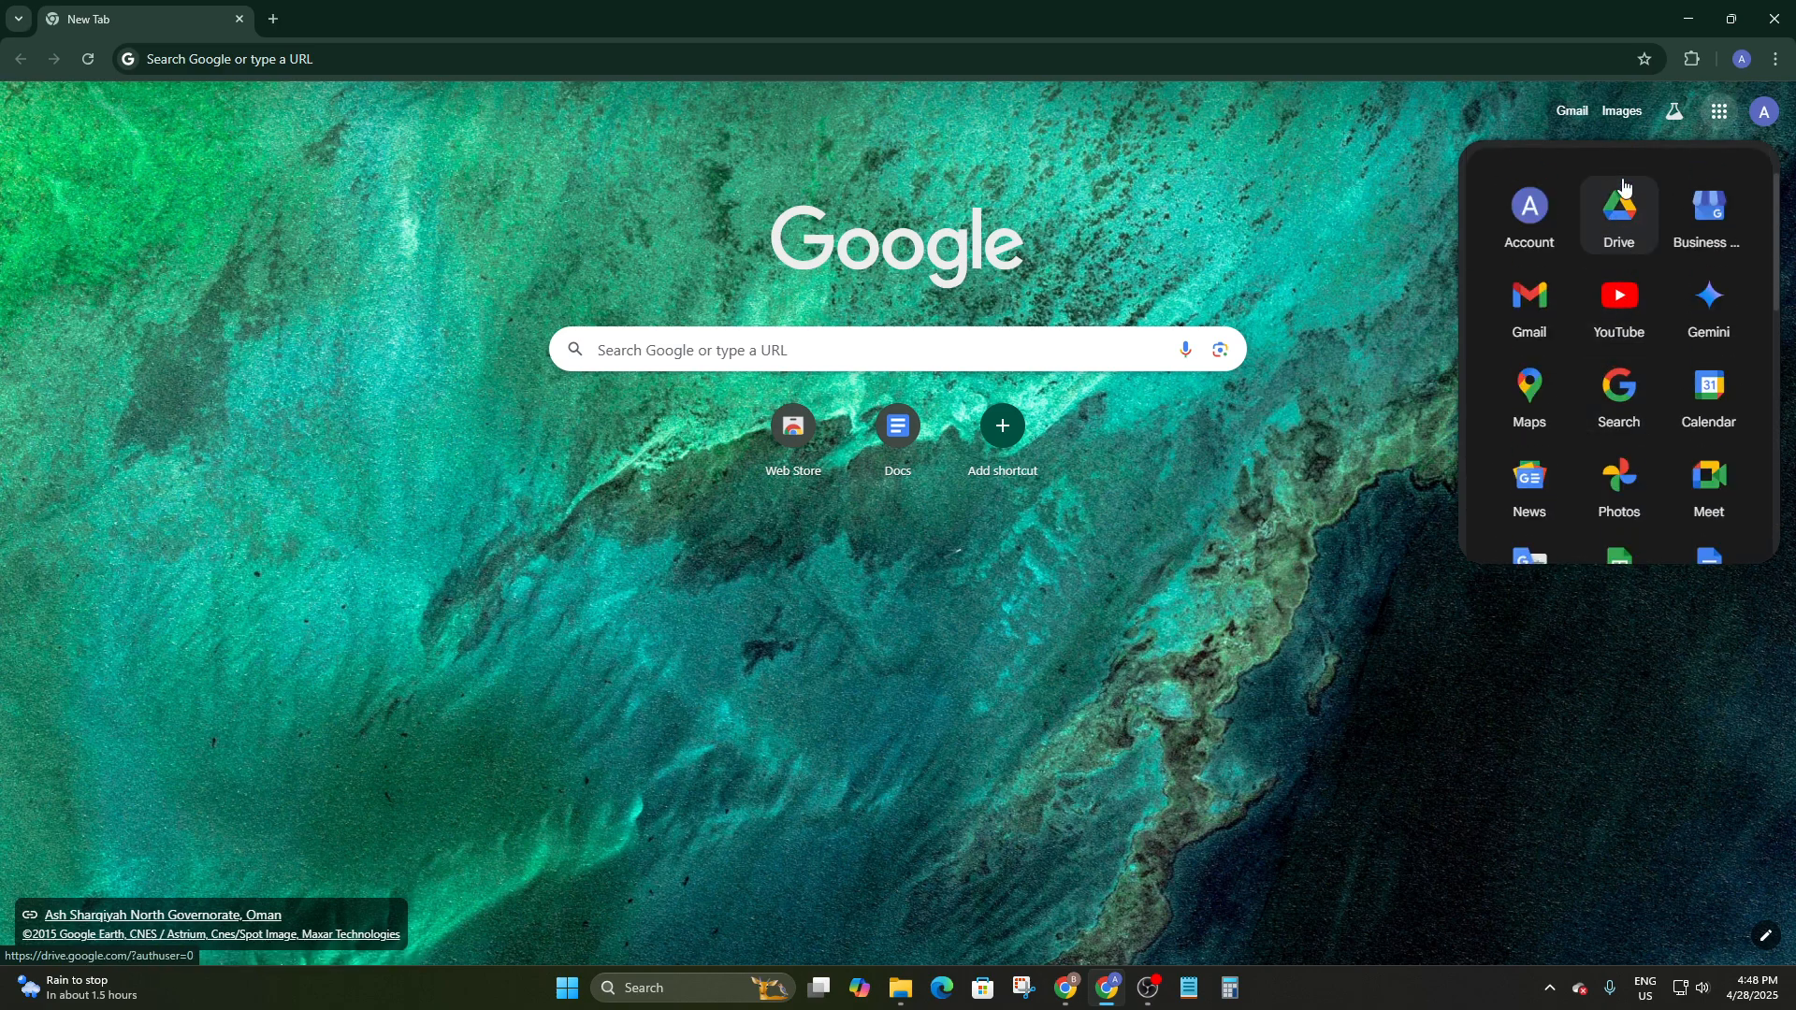
{"action": "left_click", "coordinate": [1616, 228]}
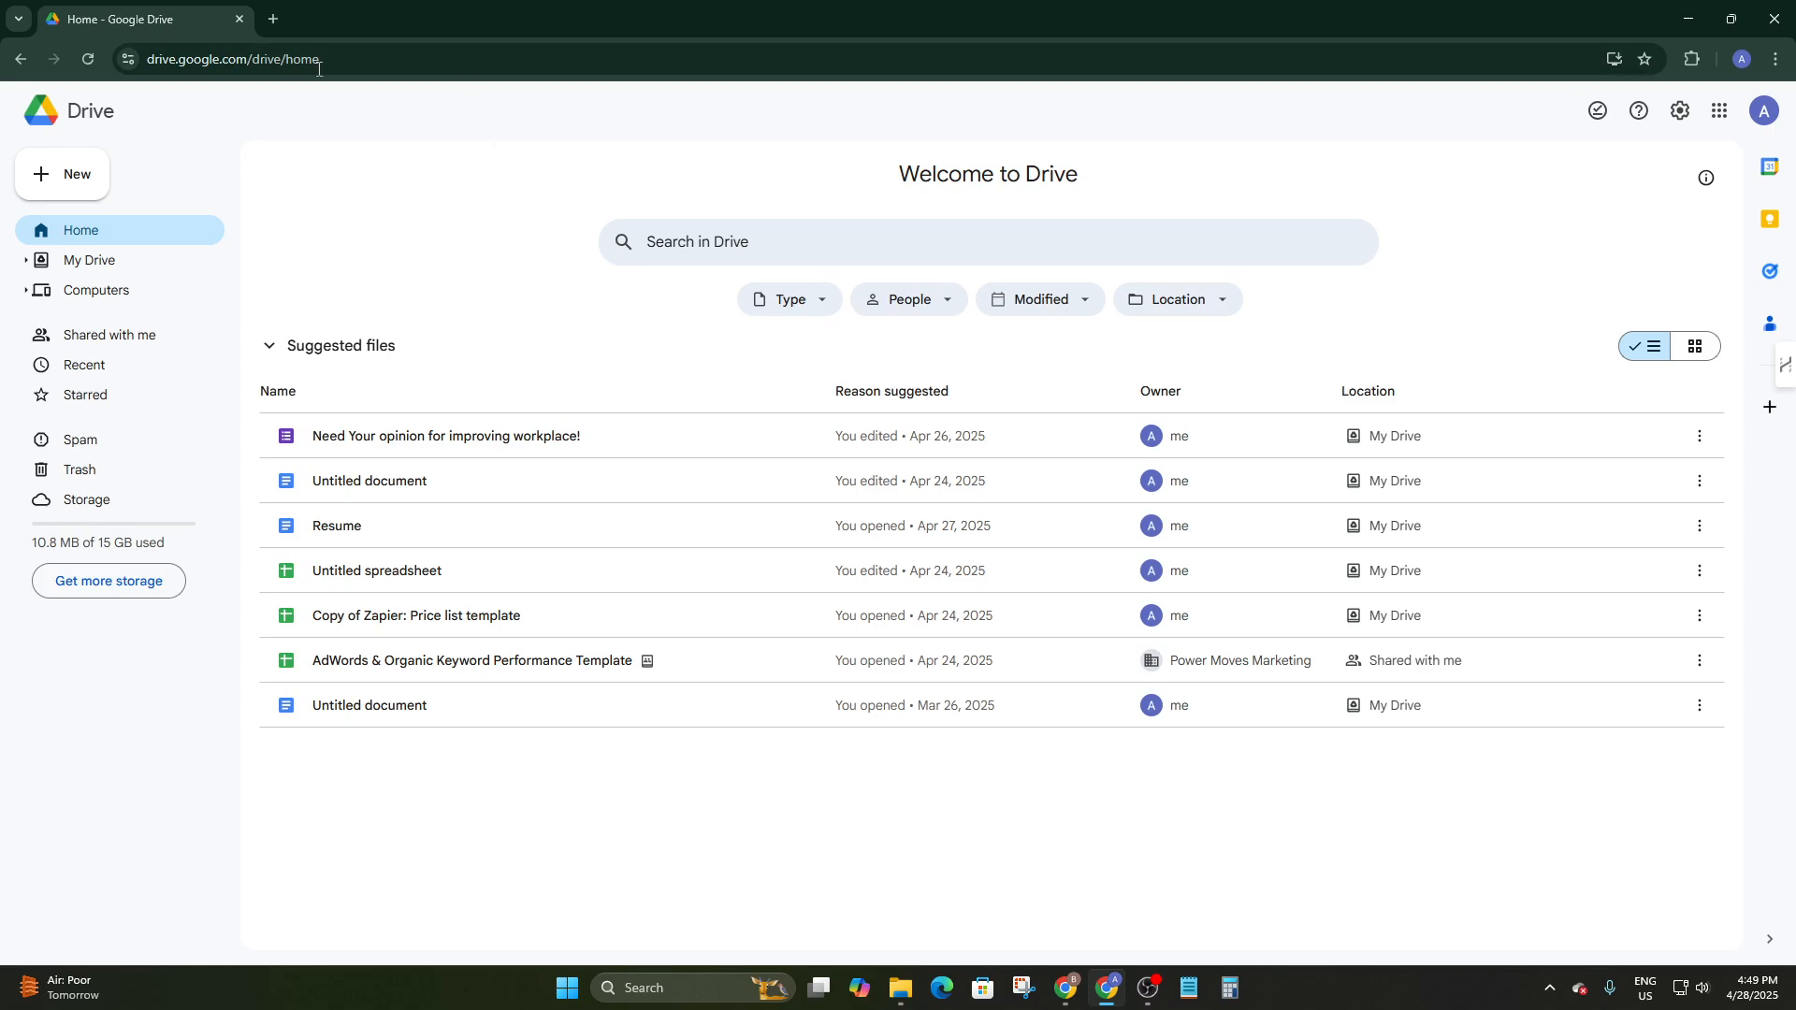
Check which Google account is signed in to Drive by viewing the account details and its e-mail address
{"action": "left_click", "coordinate": [1764, 111]}
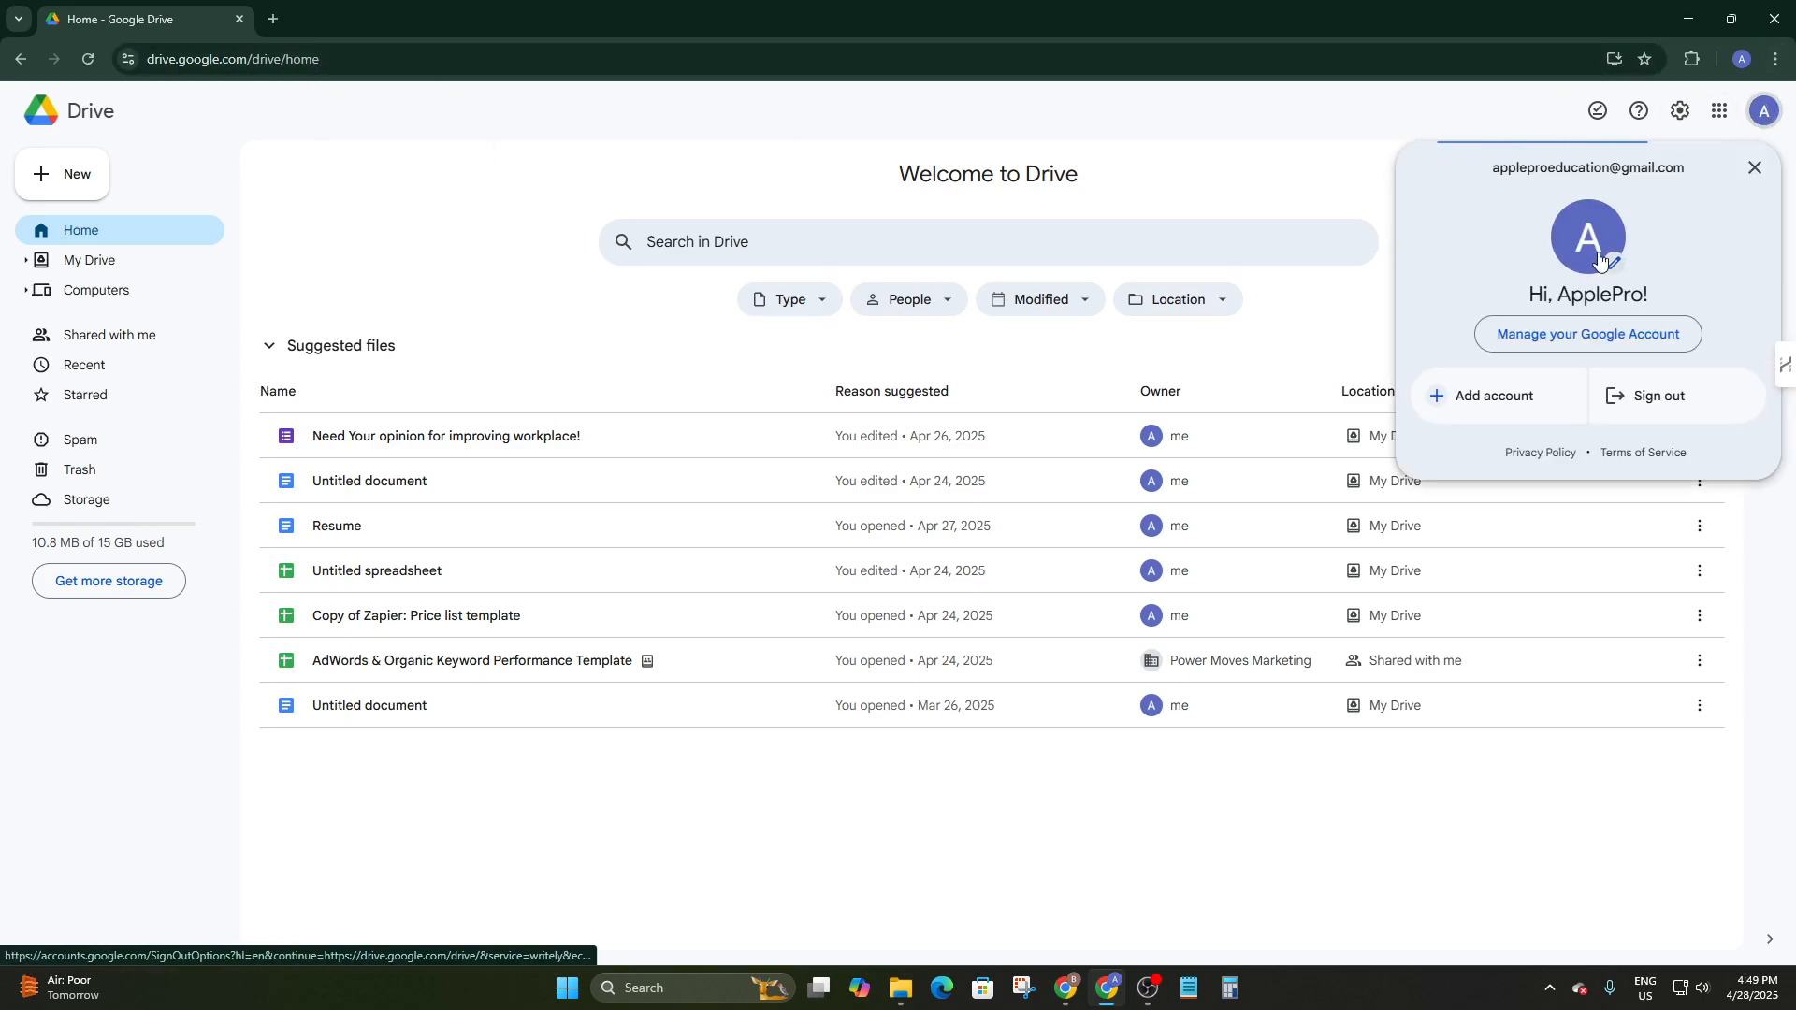
{"action": "left_click", "coordinate": [1765, 110]}
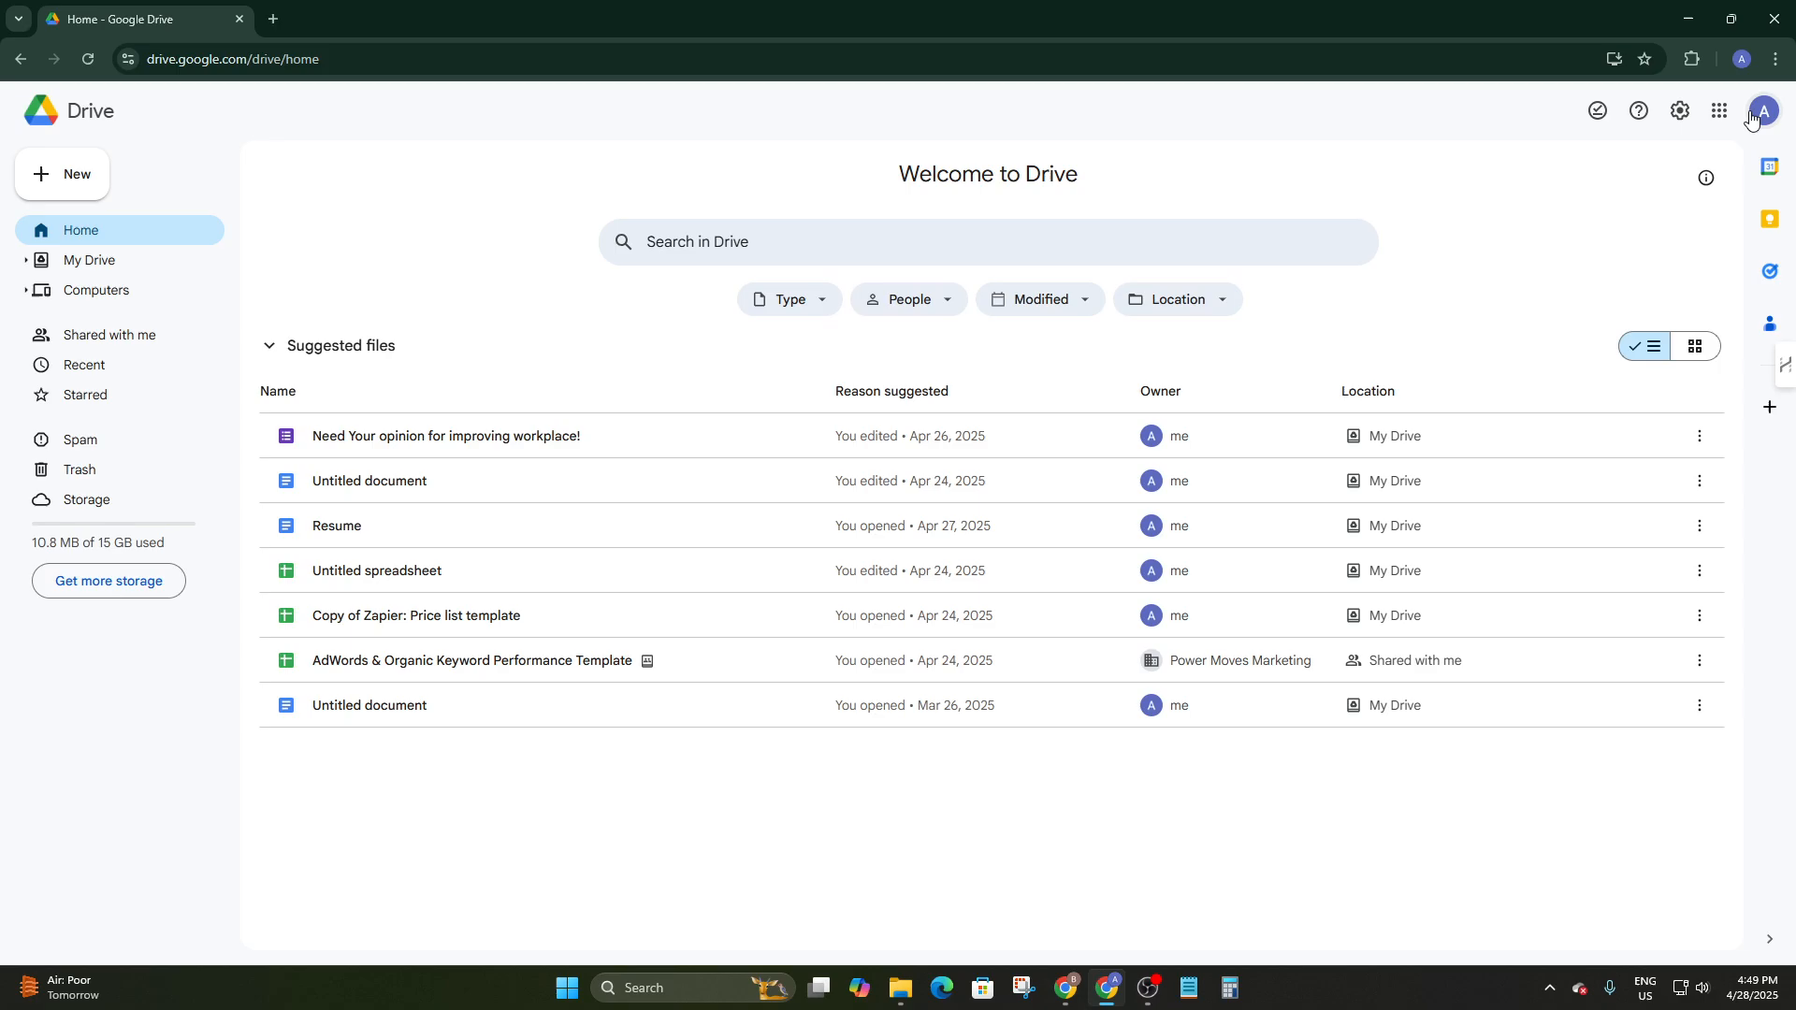
{"action": "left_click", "coordinate": [1765, 111]}
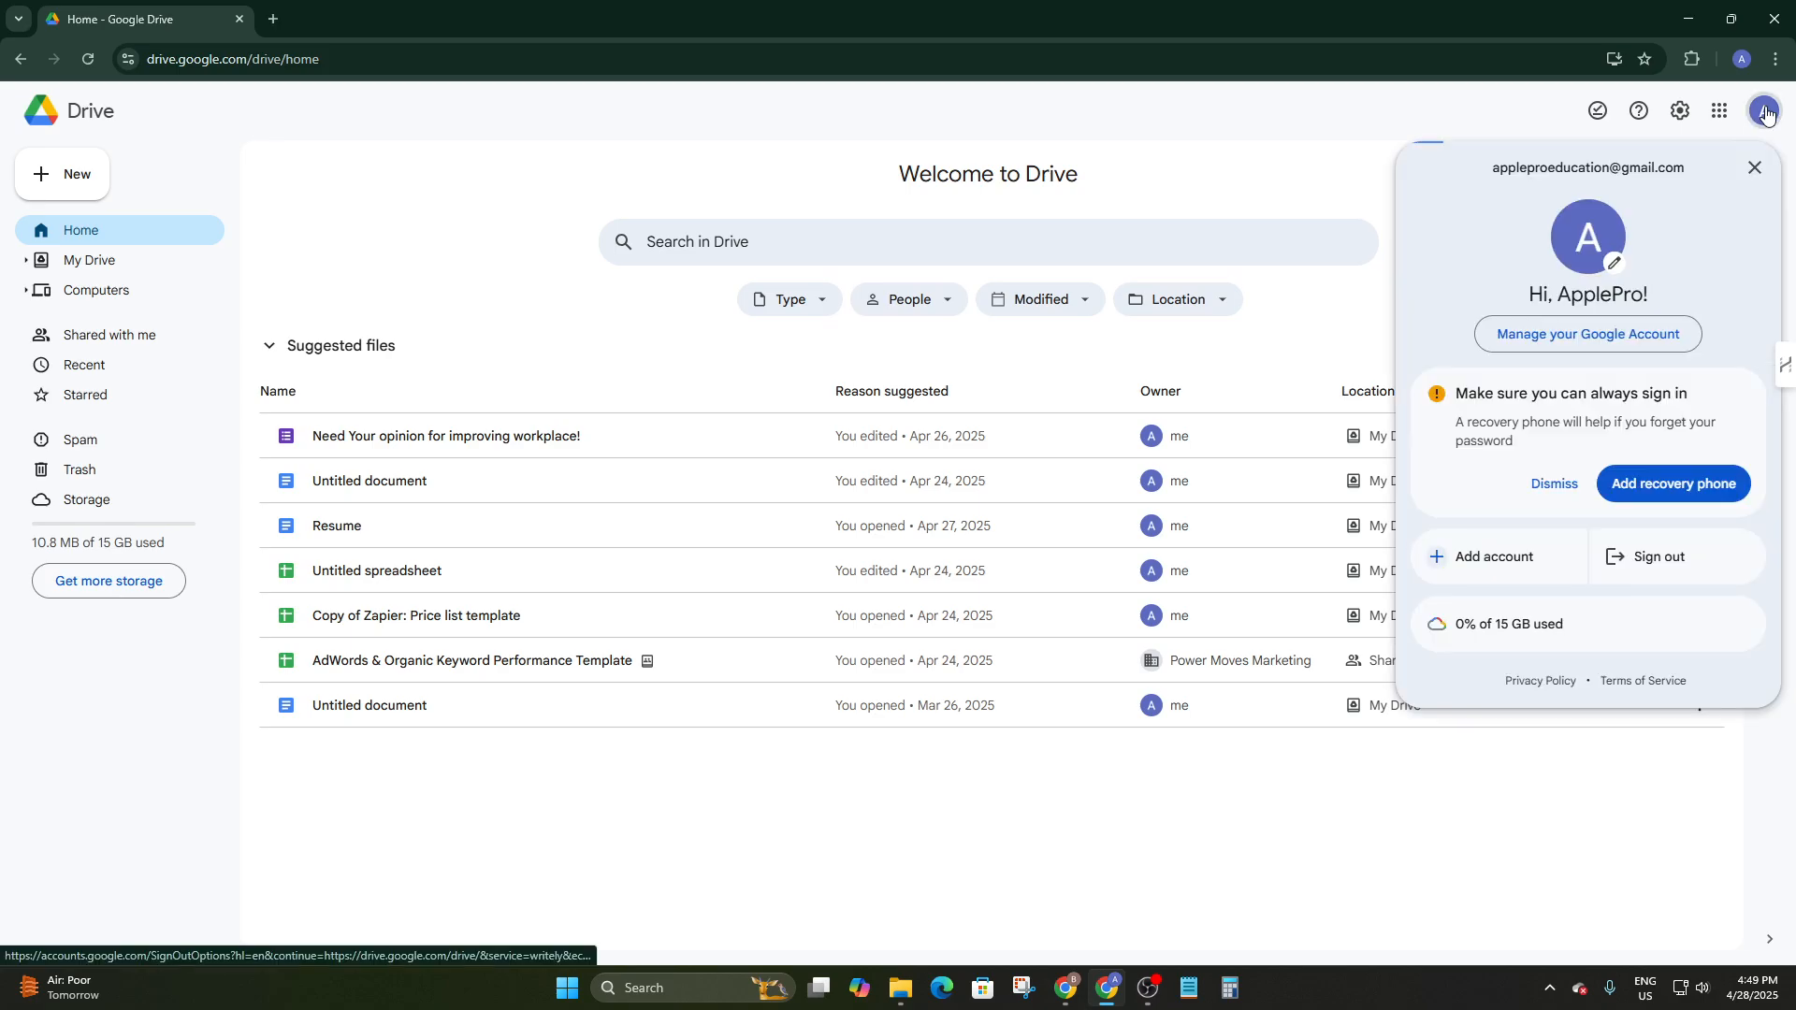
{"action": "left_click", "coordinate": [1404, 121]}
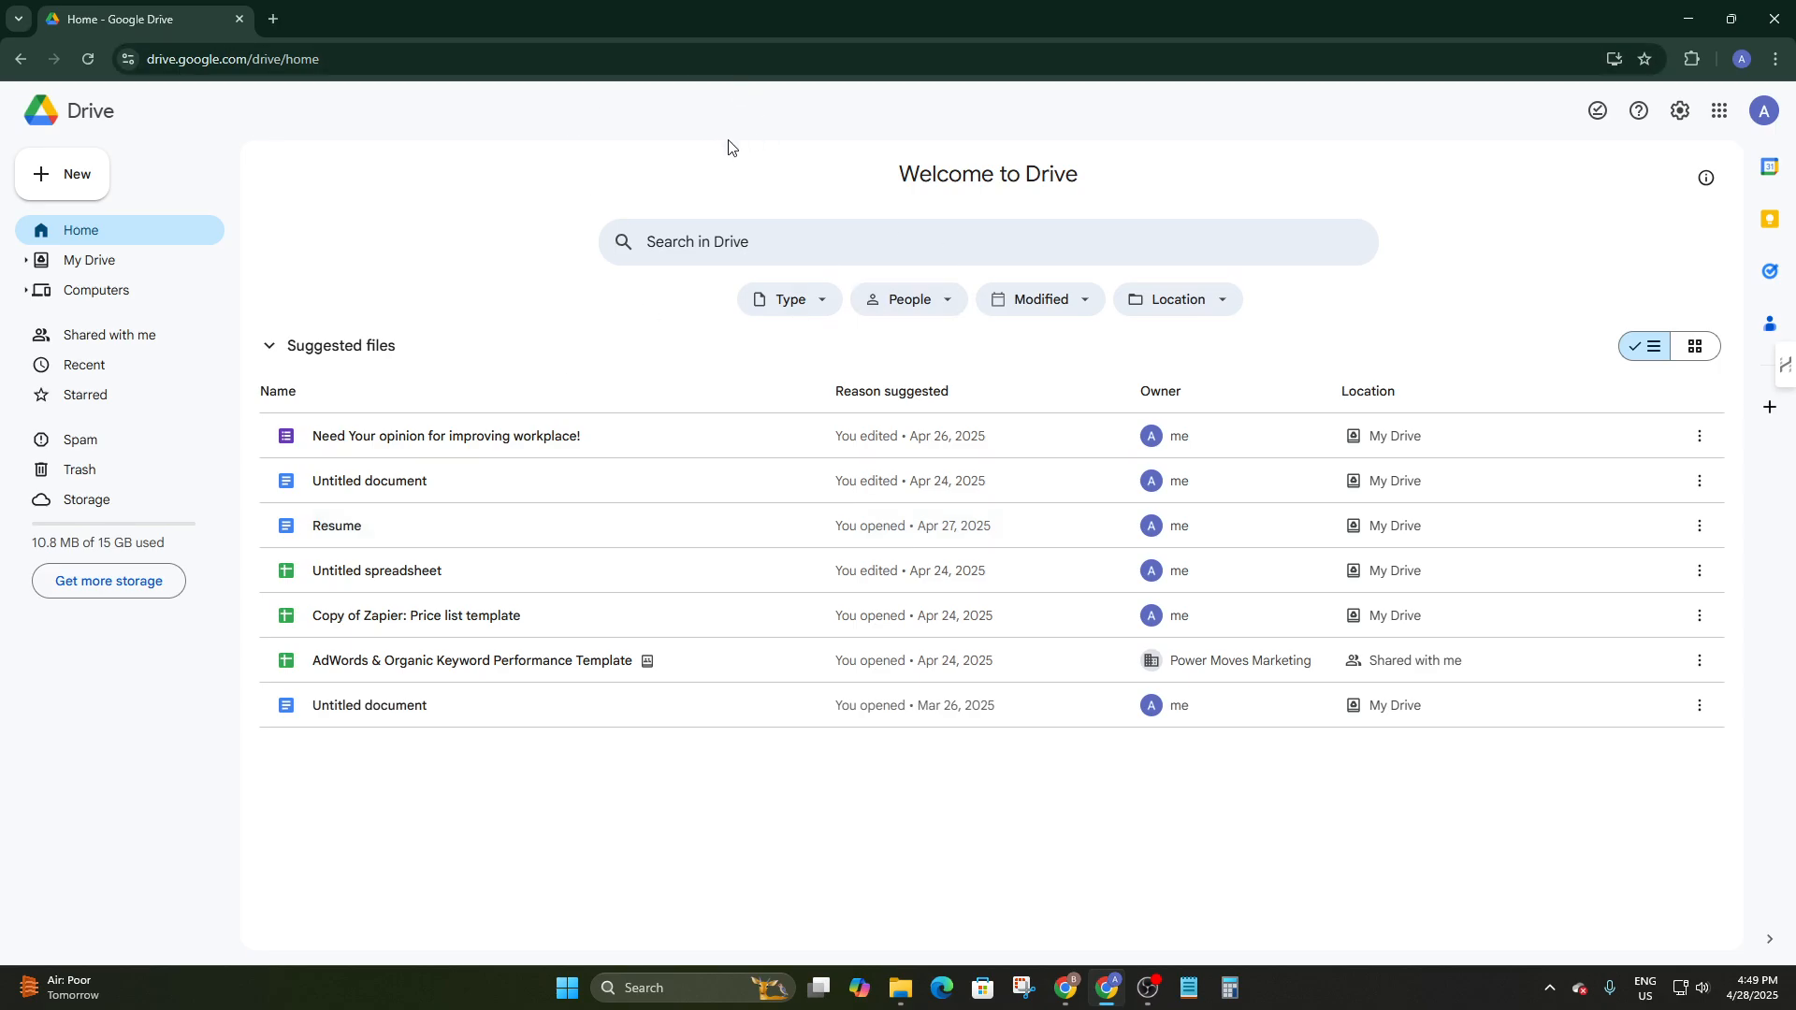
{"action": "left_click", "coordinate": [1760, 124]}
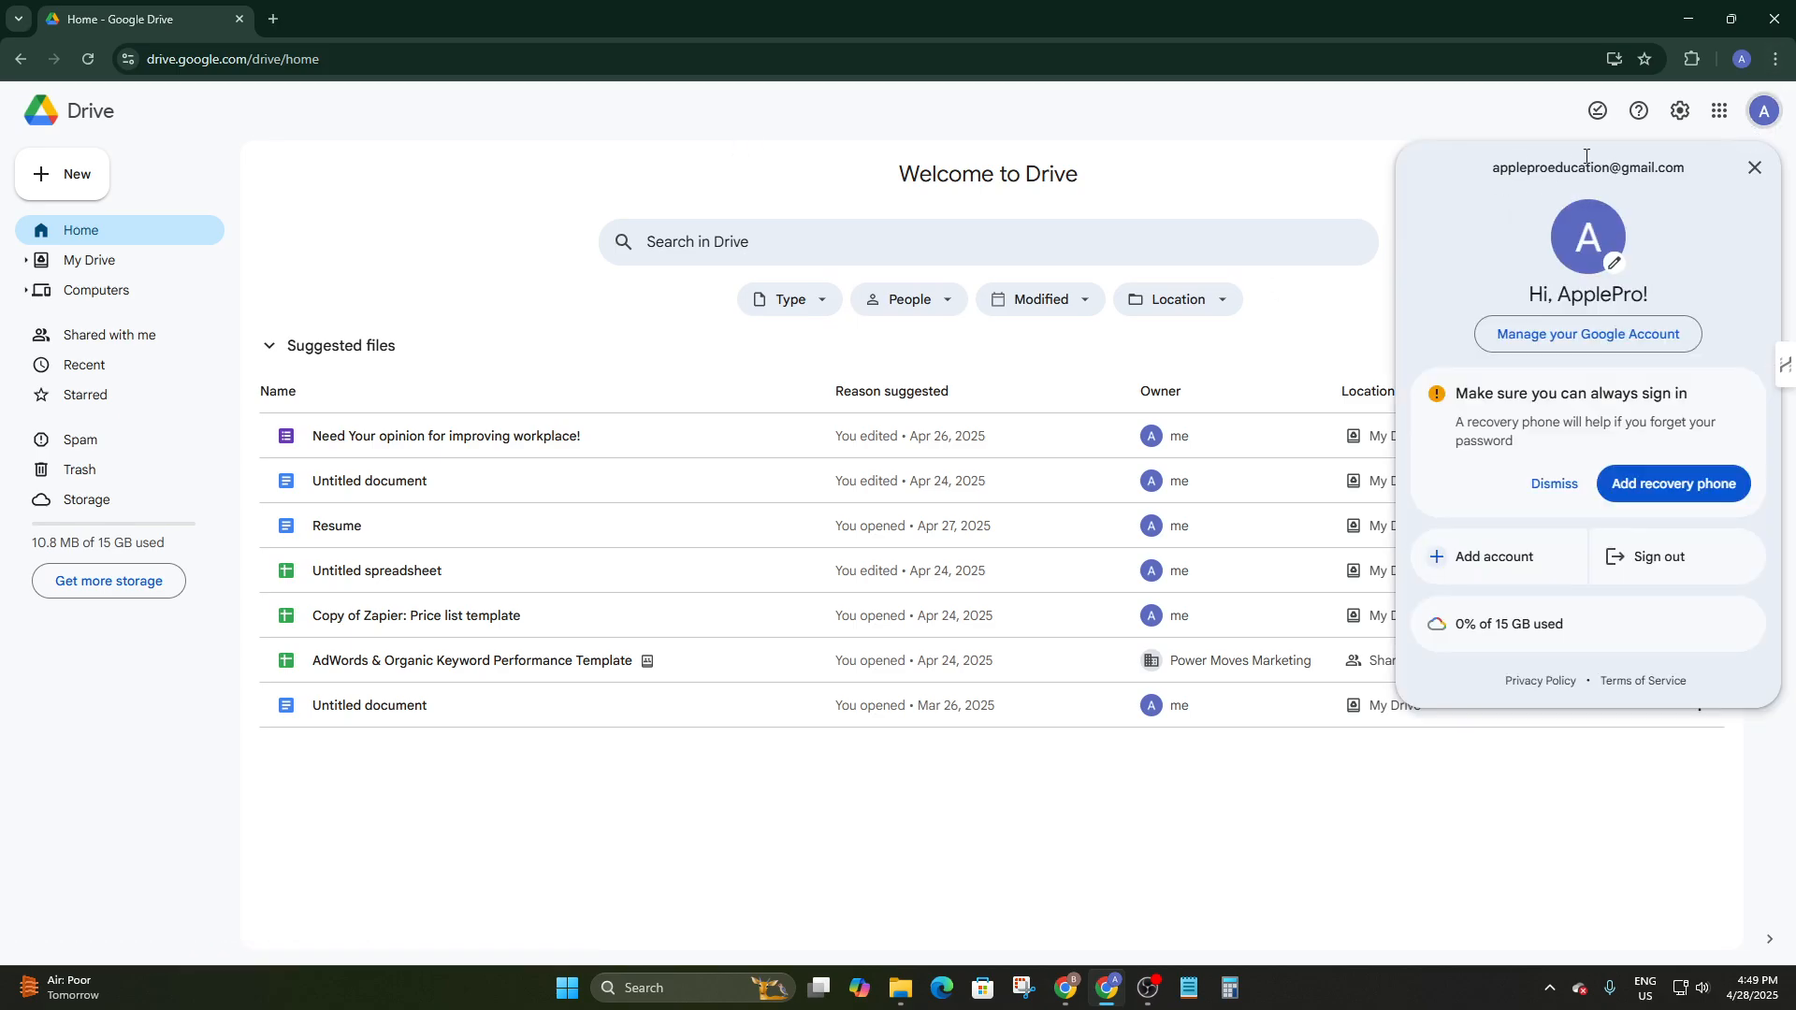
{"action": "left_click", "coordinate": [1356, 137]}
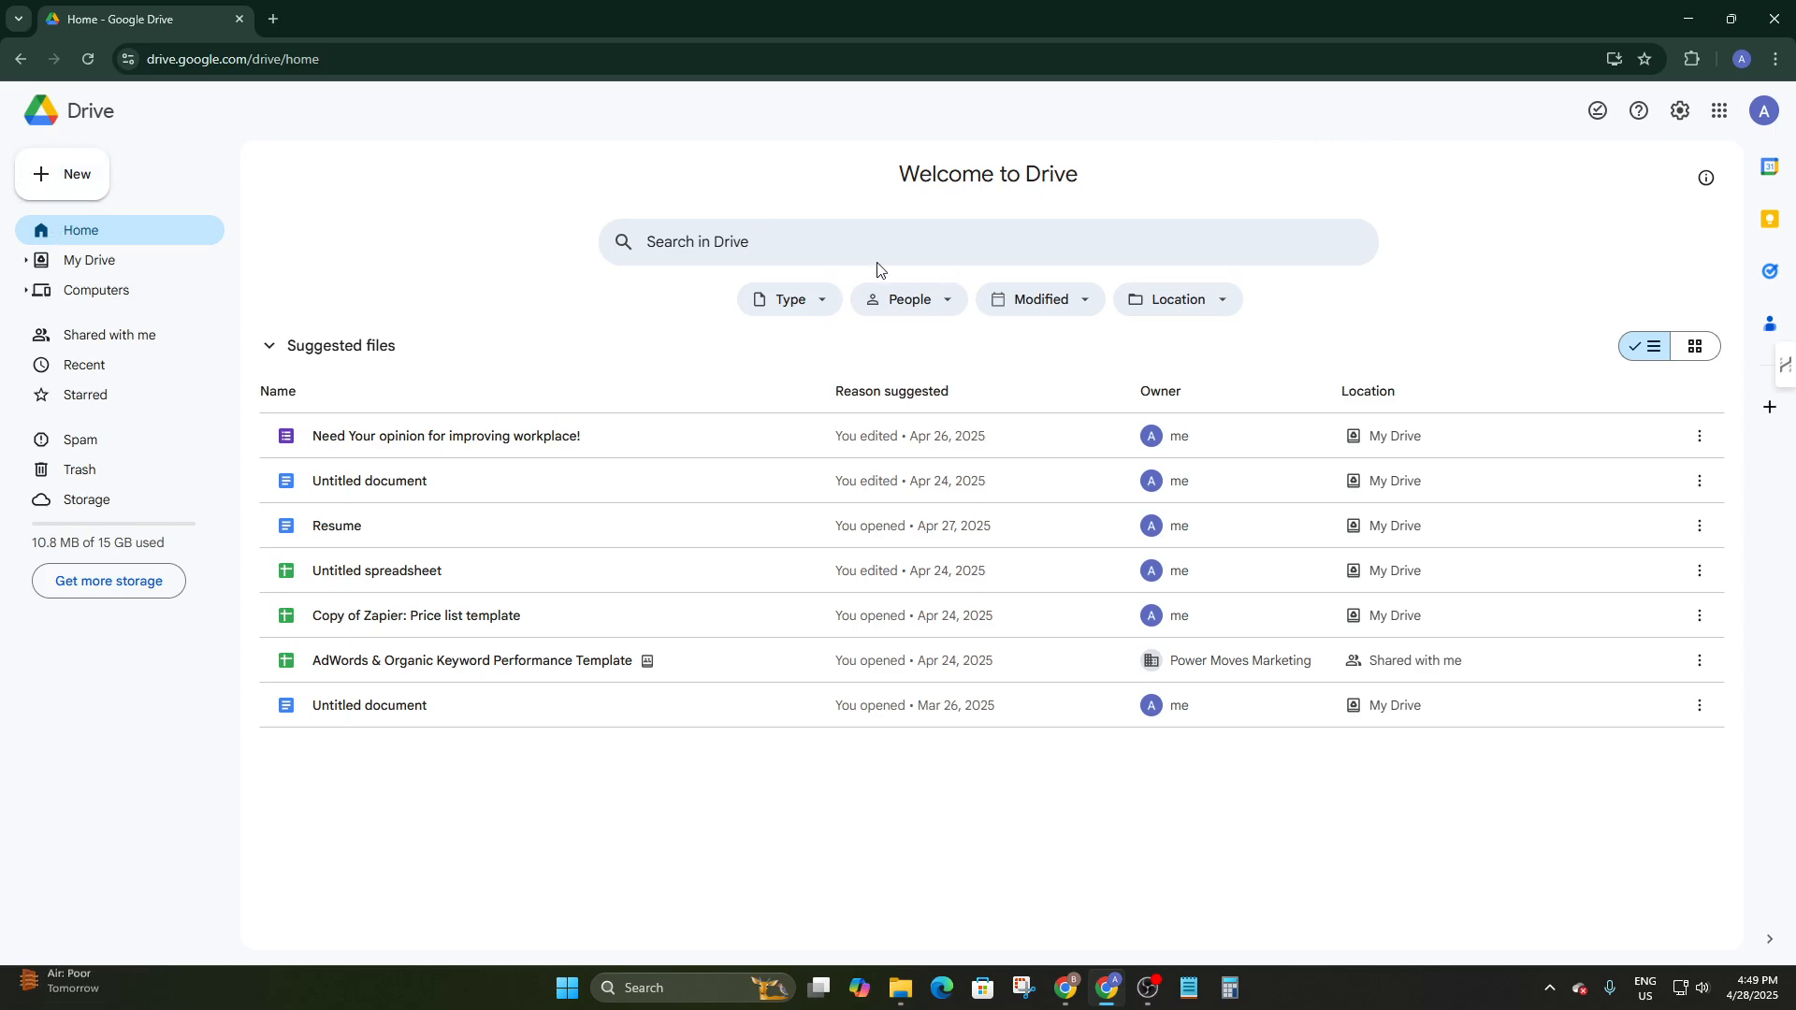
{"action": "left_click", "coordinate": [1763, 111]}
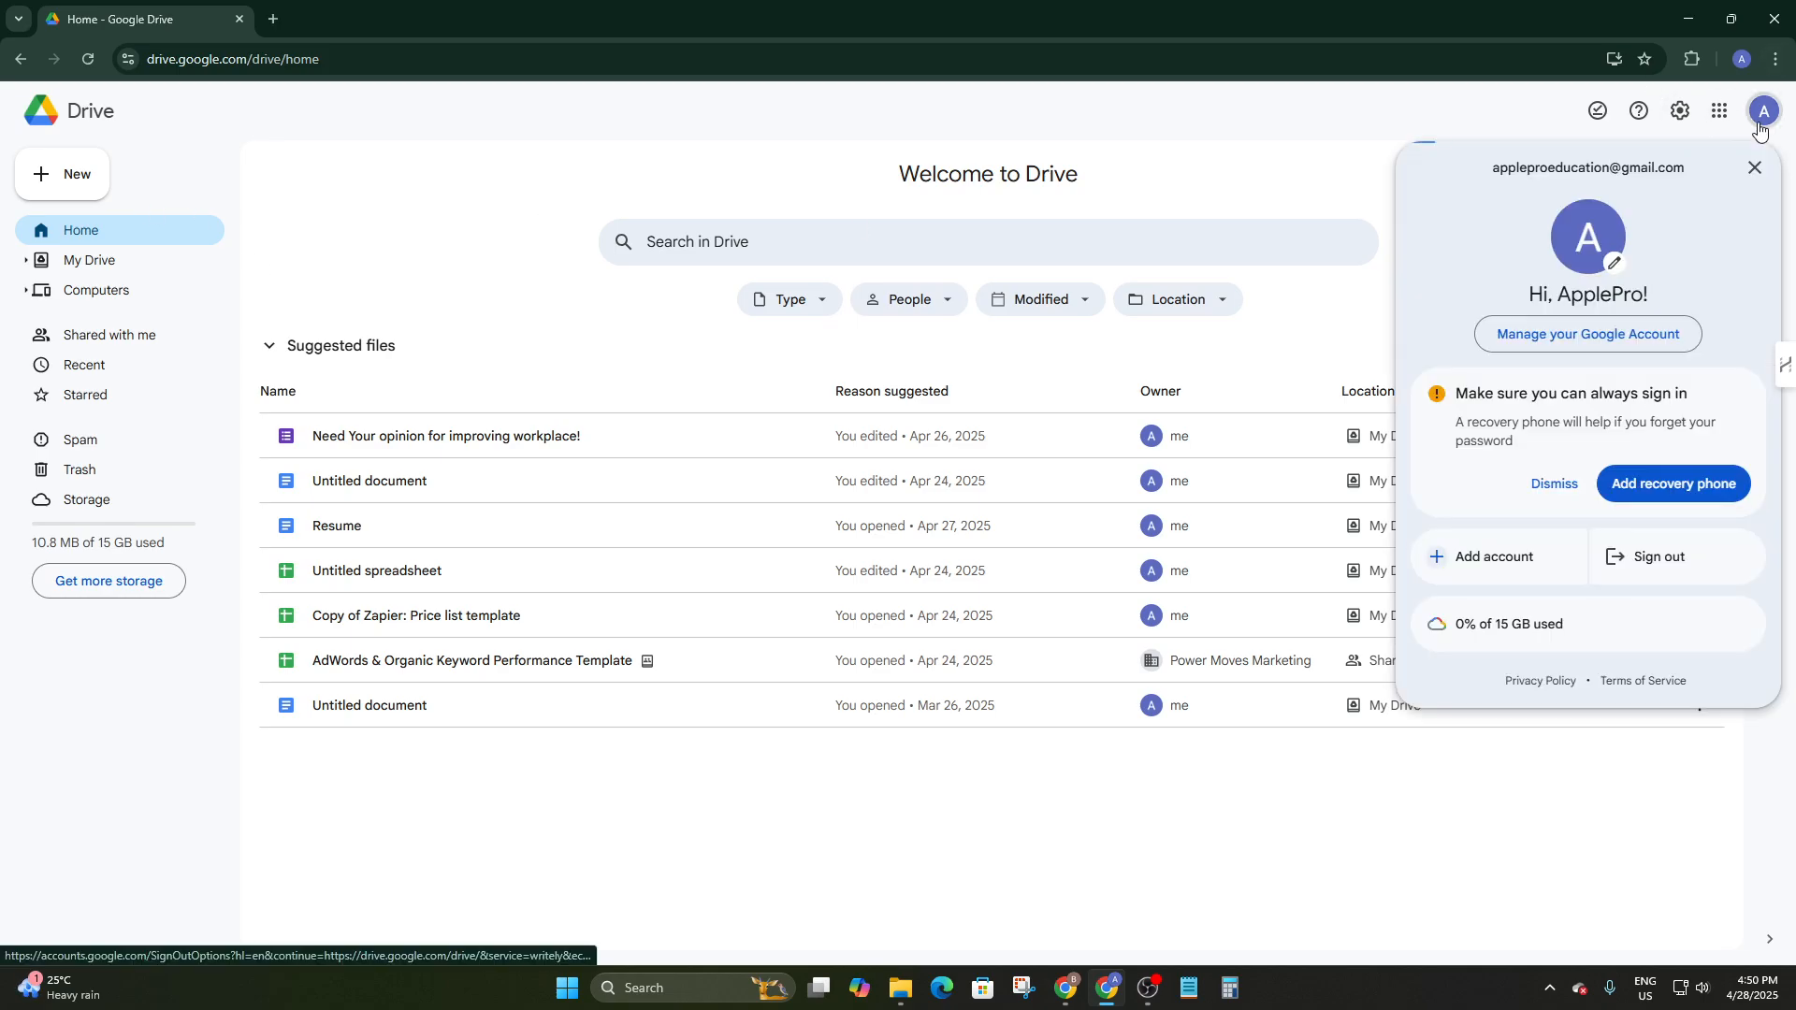
{"action": "left_click_drag", "start_coordinate": [1497, 171], "coordinate": [1715, 166]}
{"action": "left_click", "coordinate": [1087, 168]}
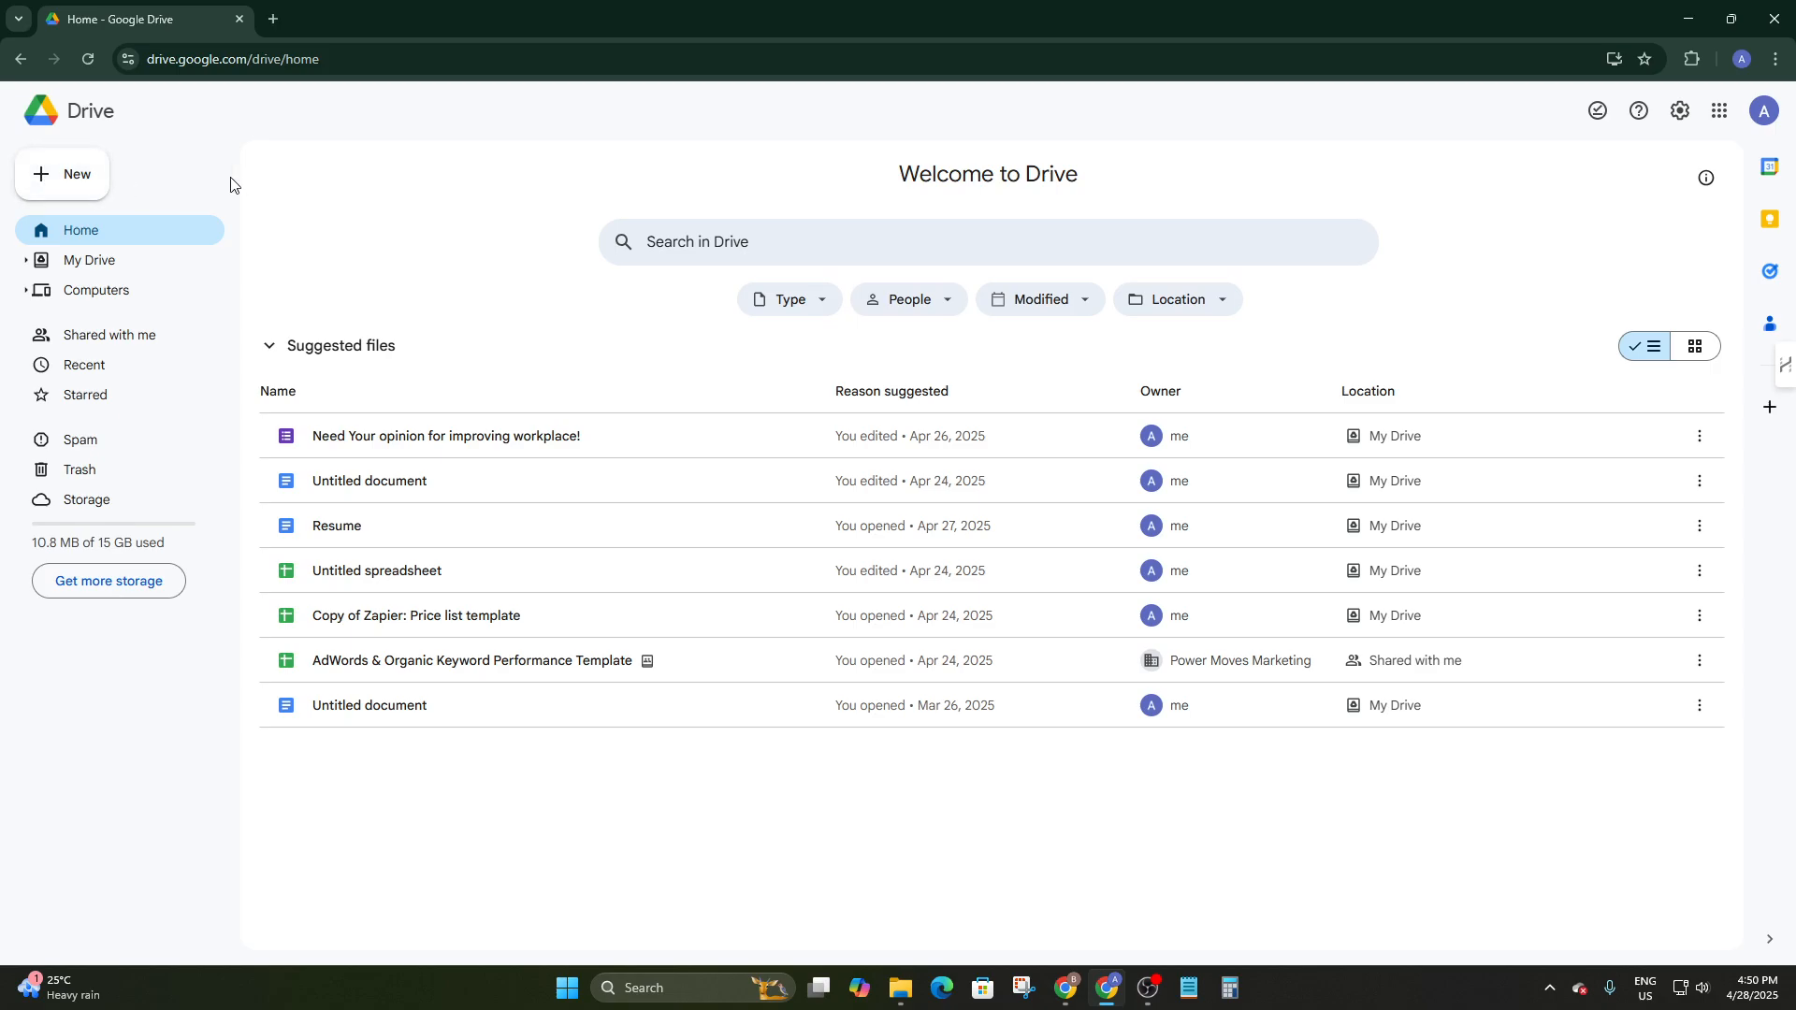
Create a new folder named Photos in My Drive
{"action": "left_click", "coordinate": [54, 187]}
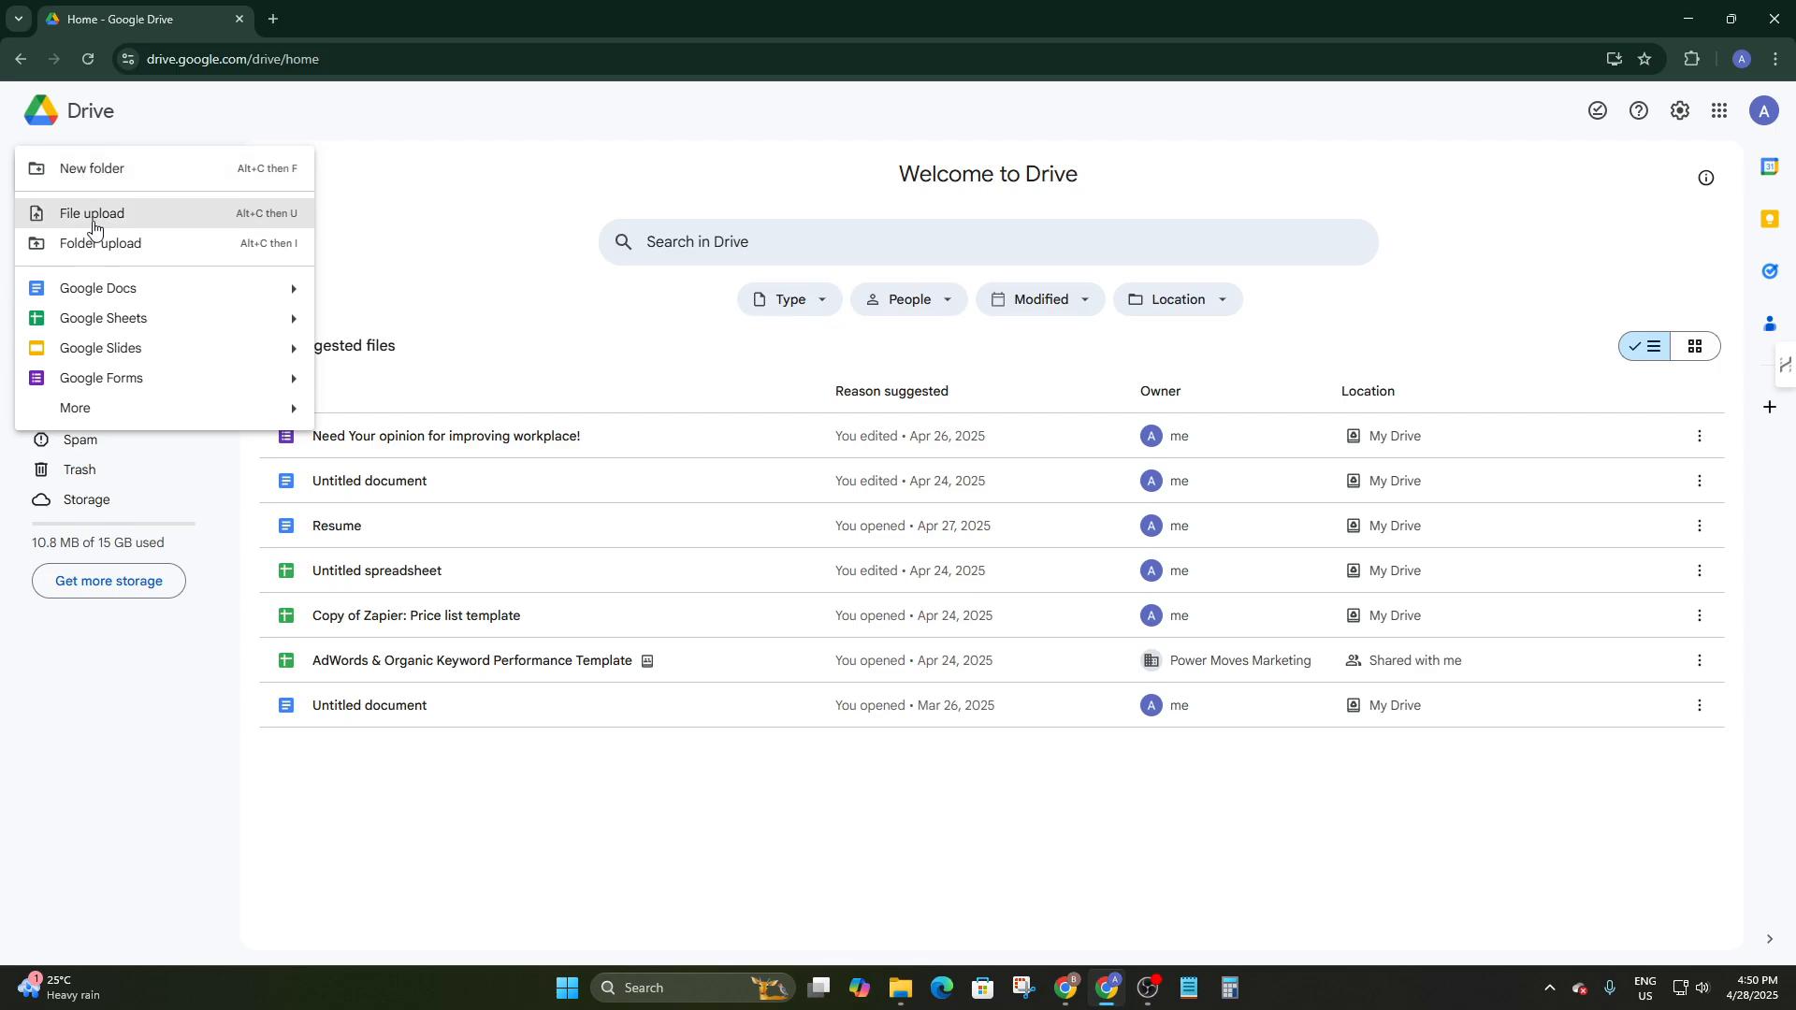
{"action": "left_click", "coordinate": [448, 729]}
{"action": "left_click", "coordinate": [75, 184]}
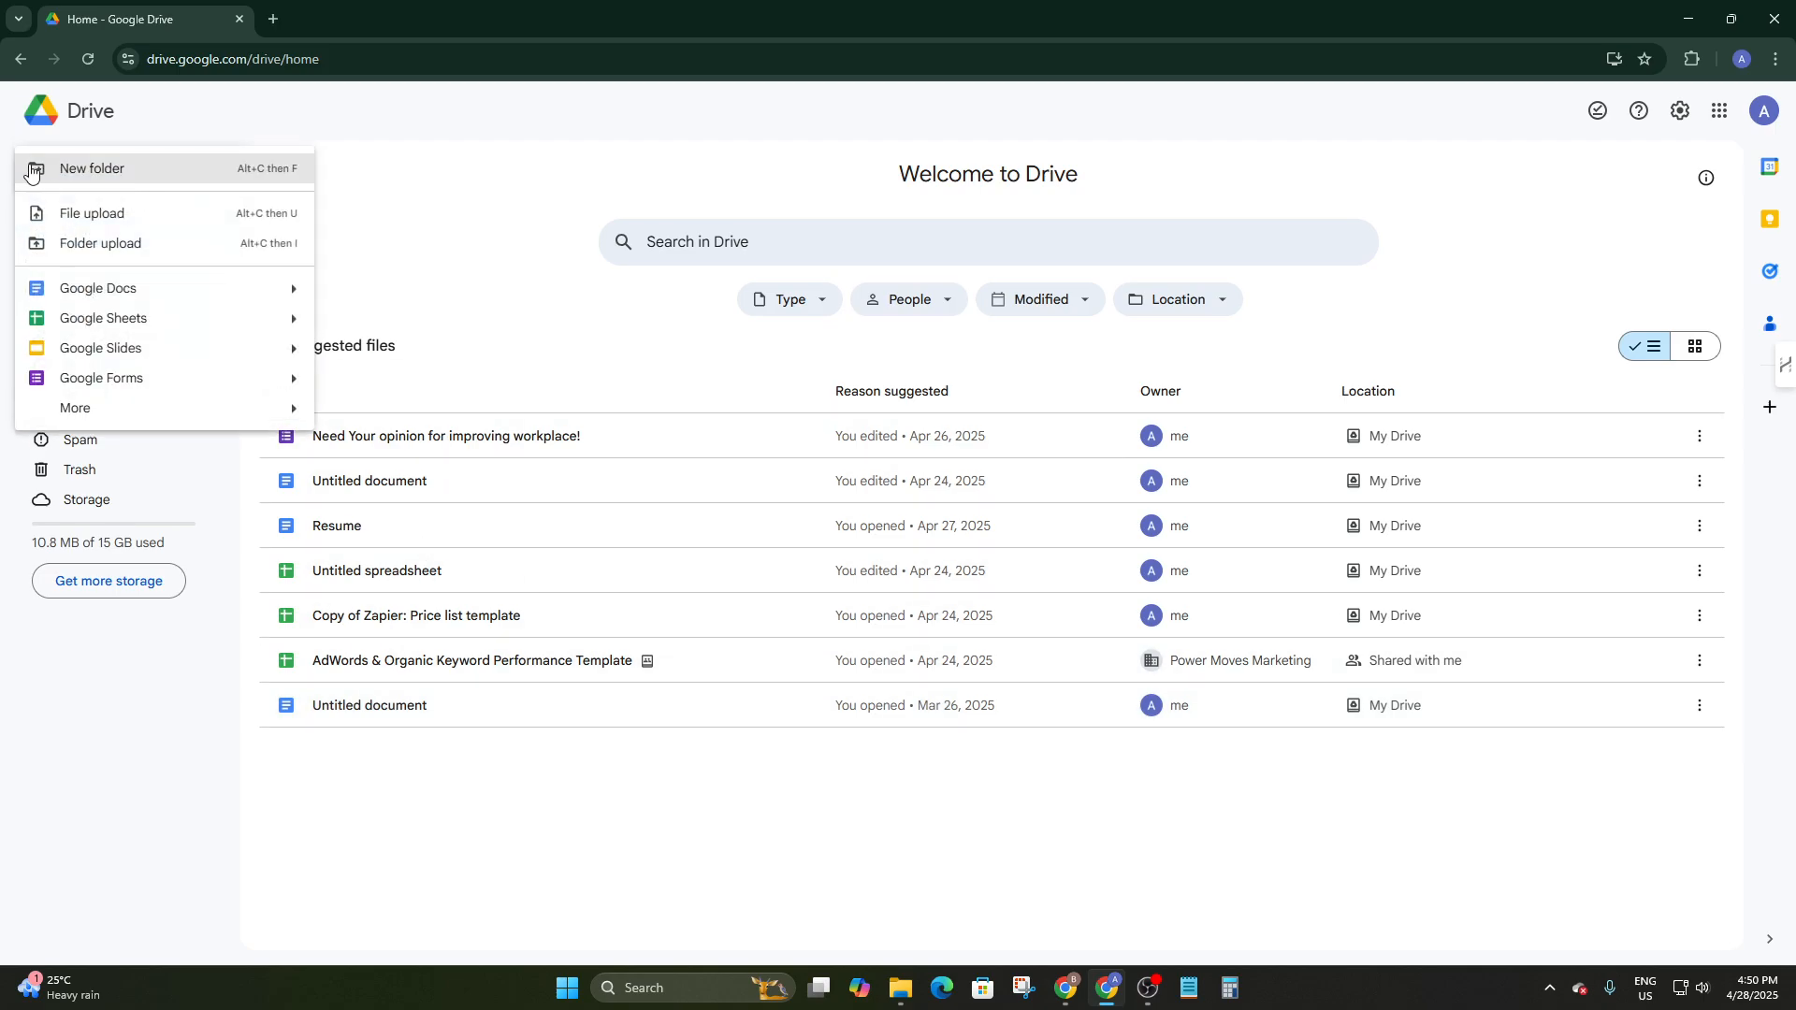
{"action": "left_click", "coordinate": [93, 169]}
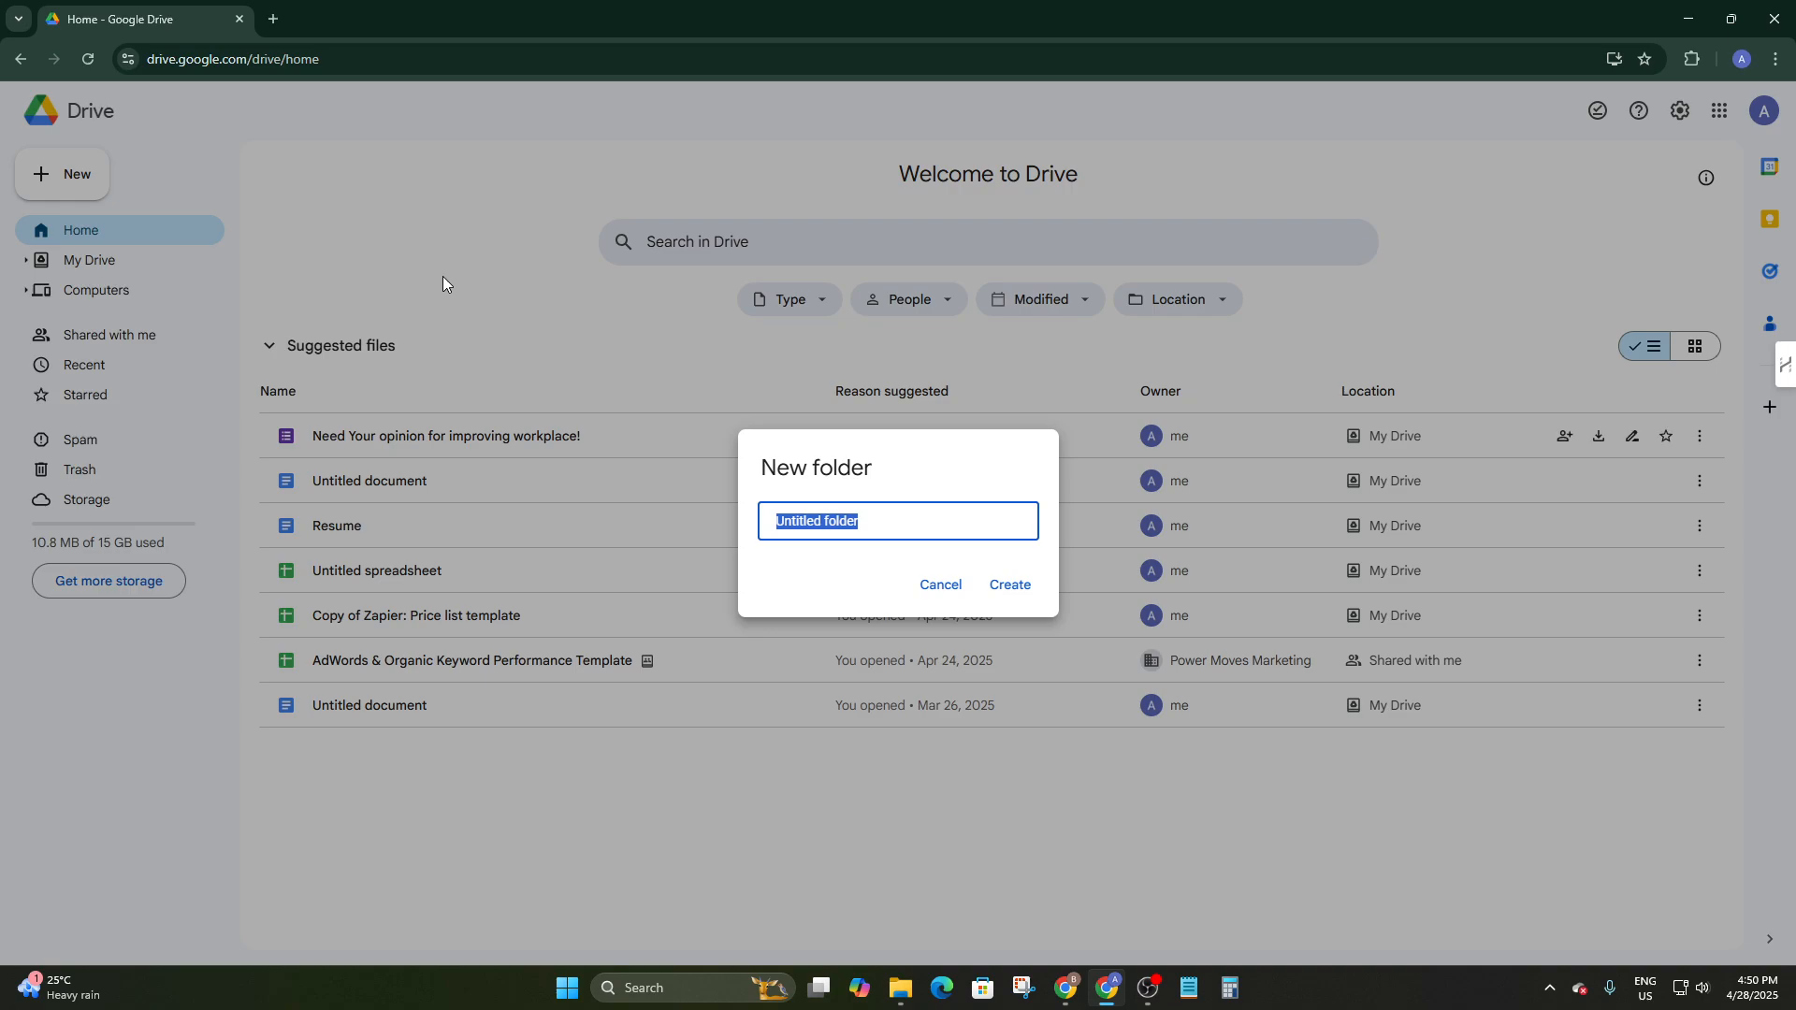
{"action": "type", "text": "Photos"}
{"action": "key", "text": "Return"}
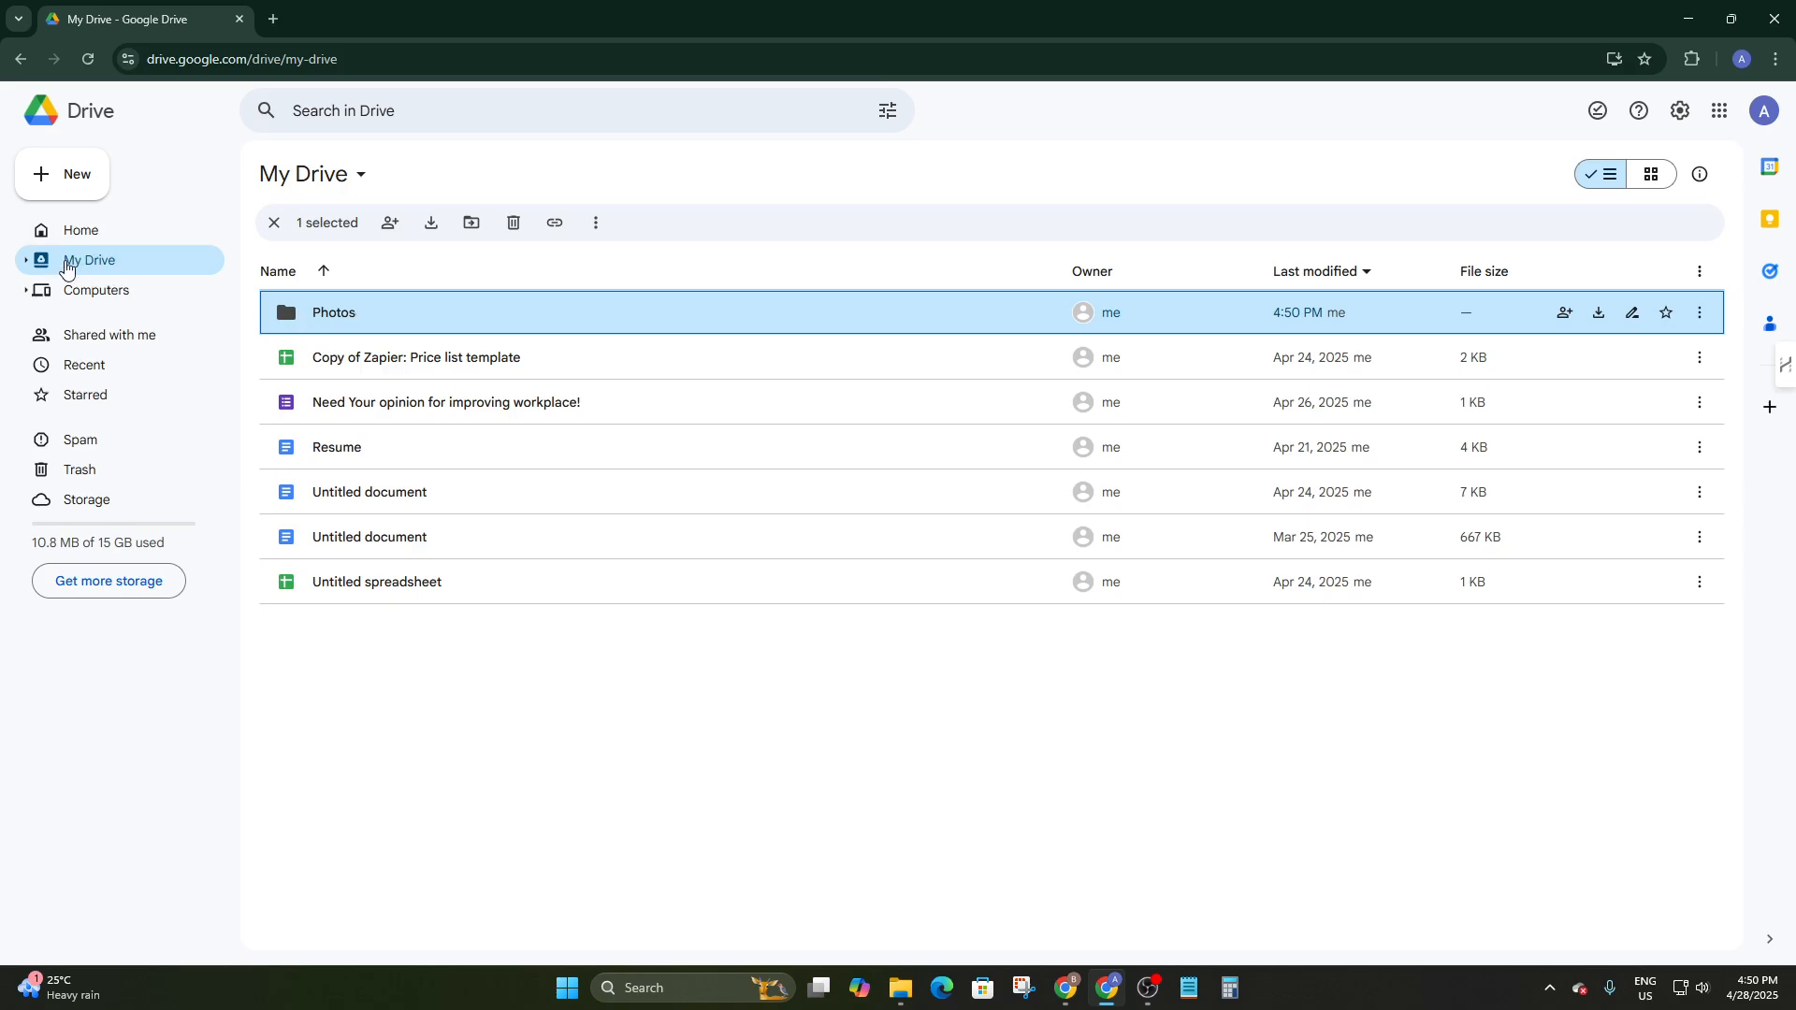
View the Home, My Drive and Computers pages, and dismiss the automatic sync notice on the Computers page
{"action": "left_click", "coordinate": [82, 231]}
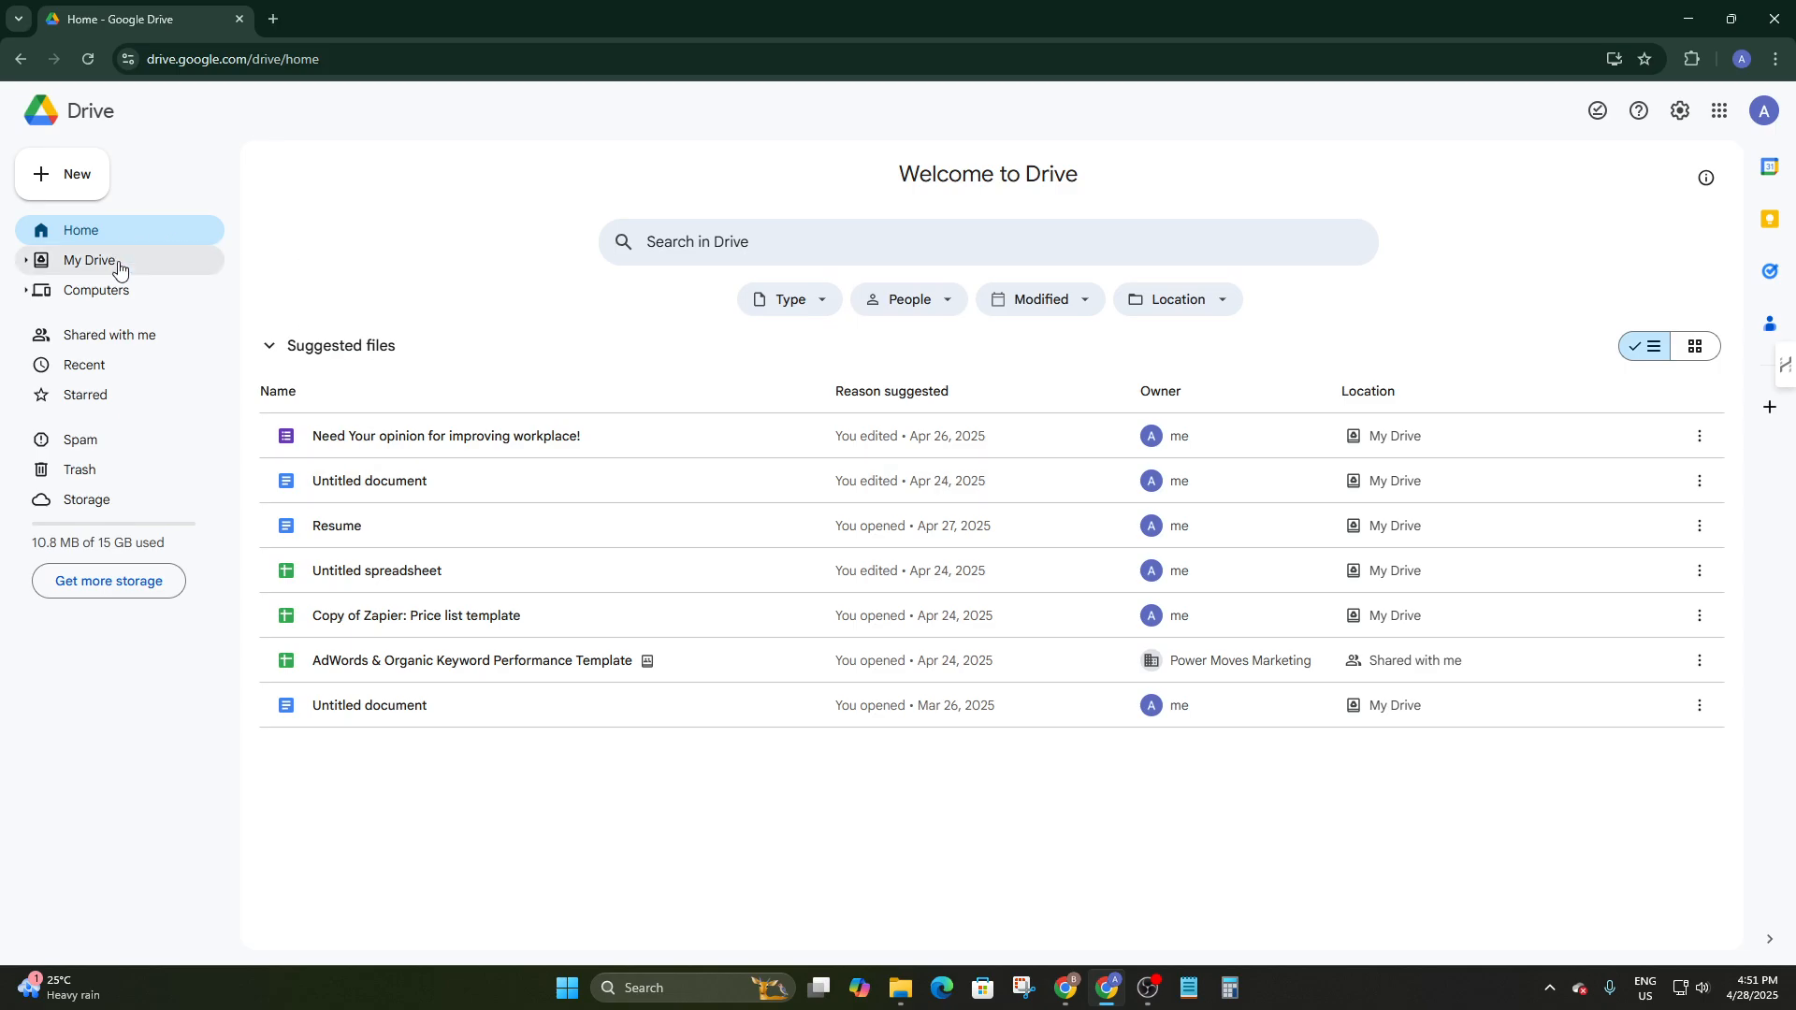
{"action": "left_click", "coordinate": [43, 266]}
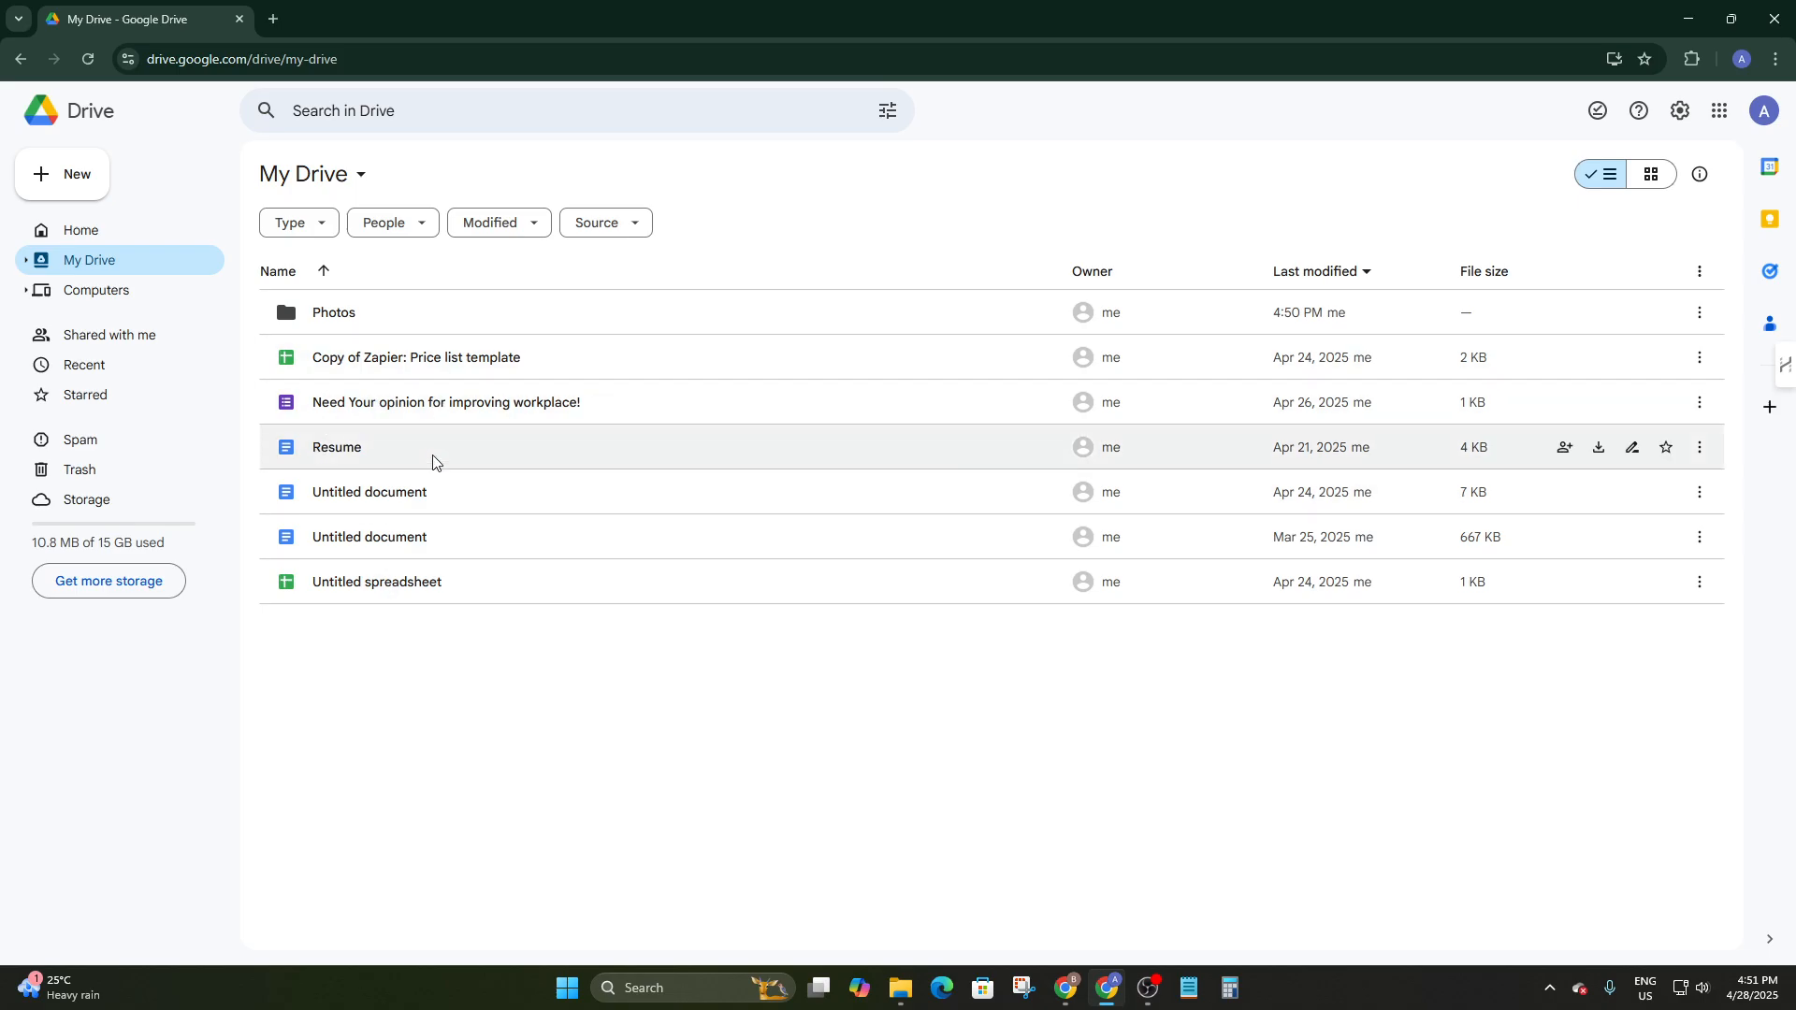
{"action": "left_click", "coordinate": [112, 290]}
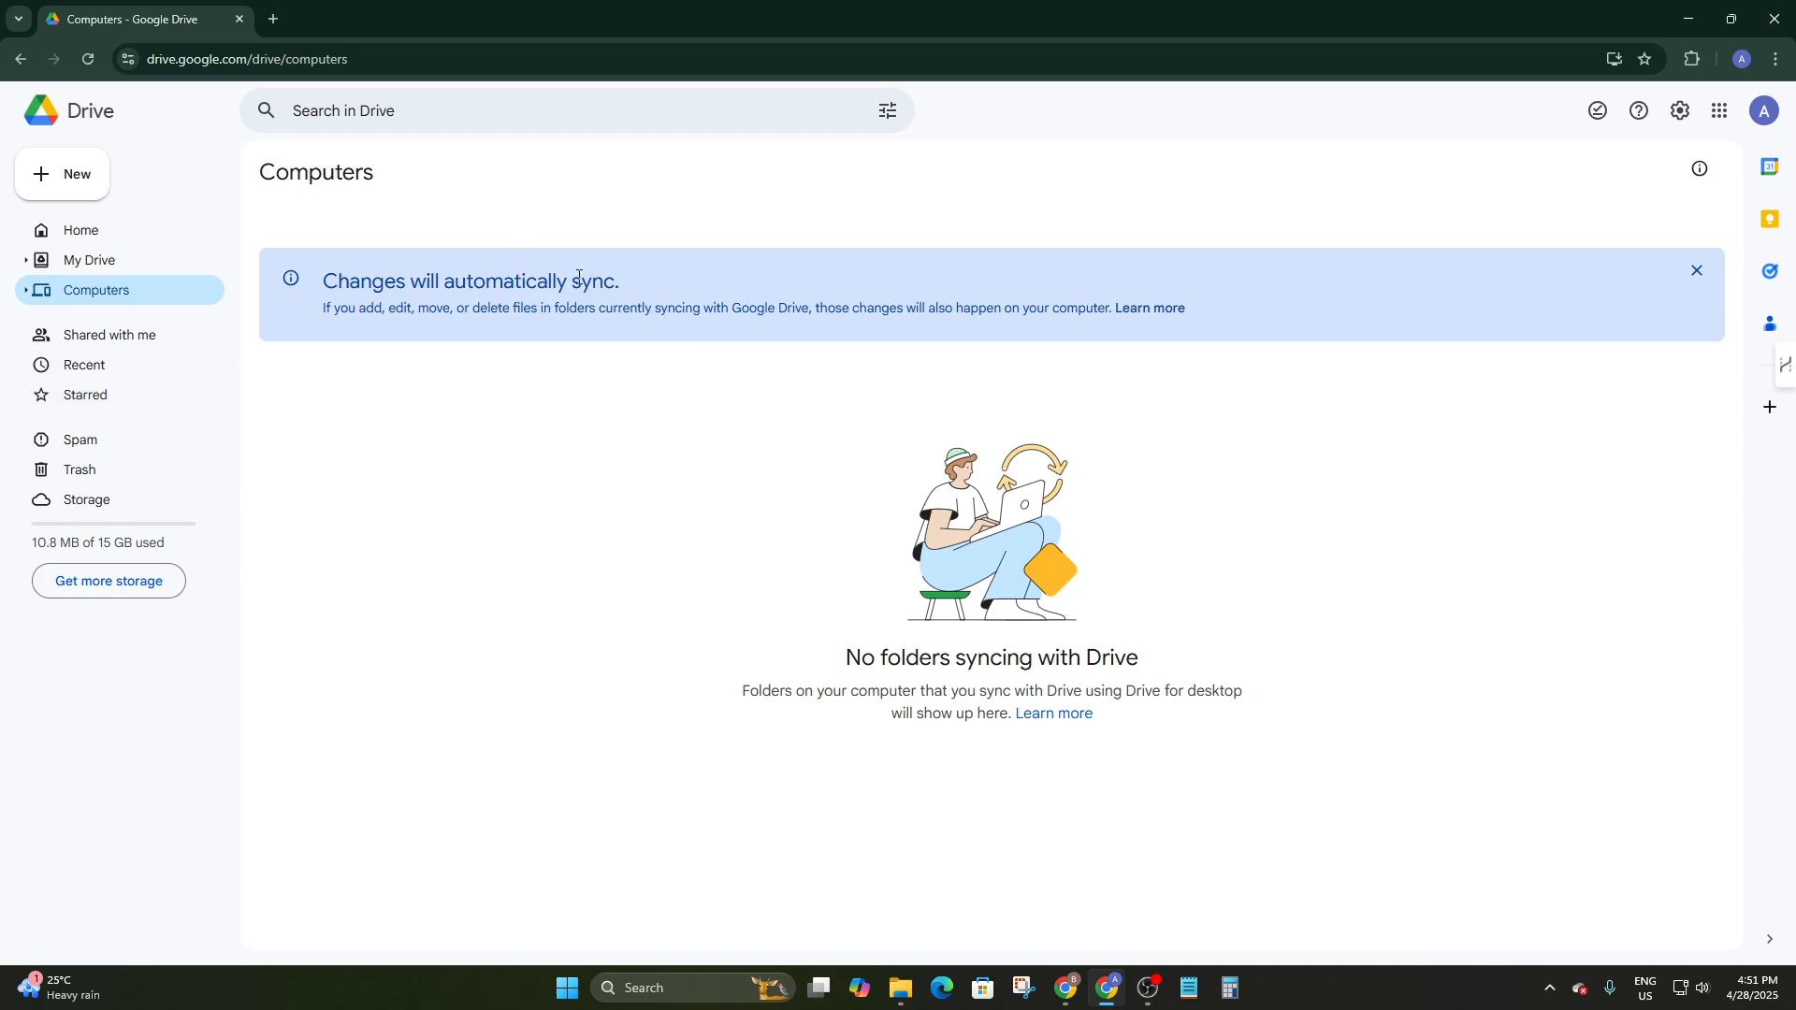
{"action": "left_click", "coordinate": [1696, 271]}
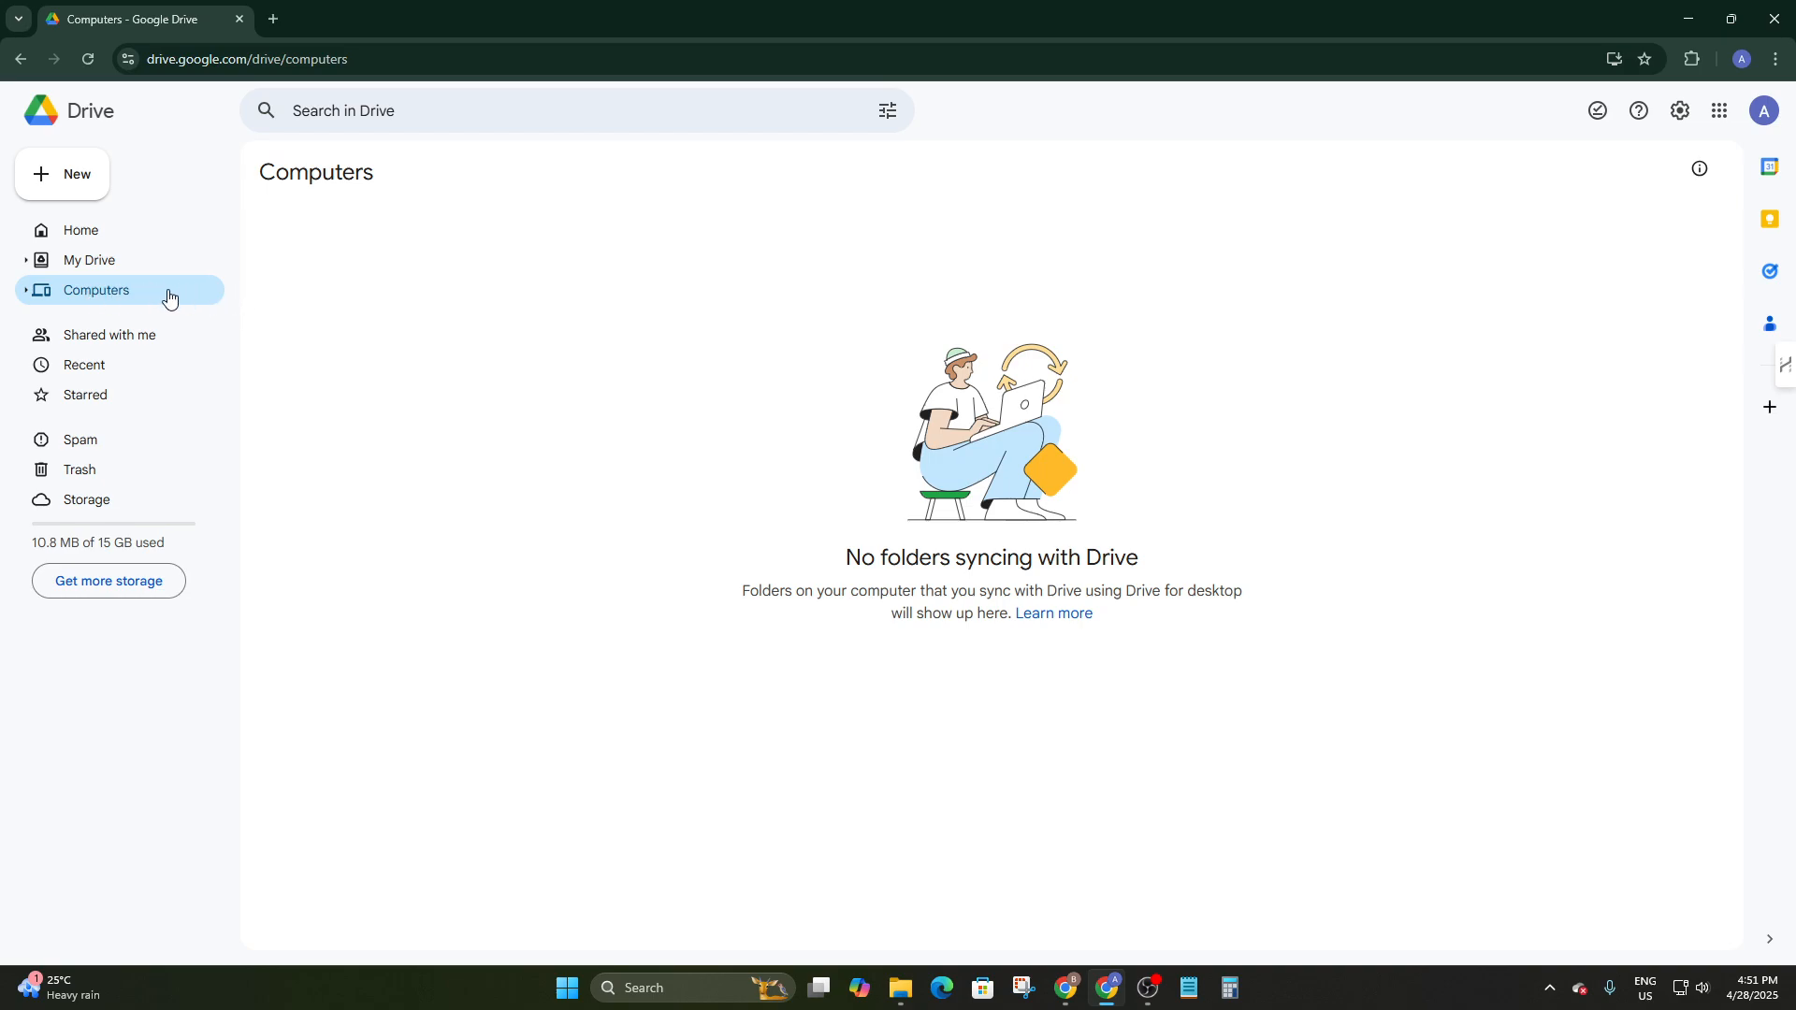
Compare the Home and My Drive file lists, view the contents of the Photos folder, and return to My Drive
{"action": "left_click", "coordinate": [84, 229]}
{"action": "left_click", "coordinate": [84, 258]}
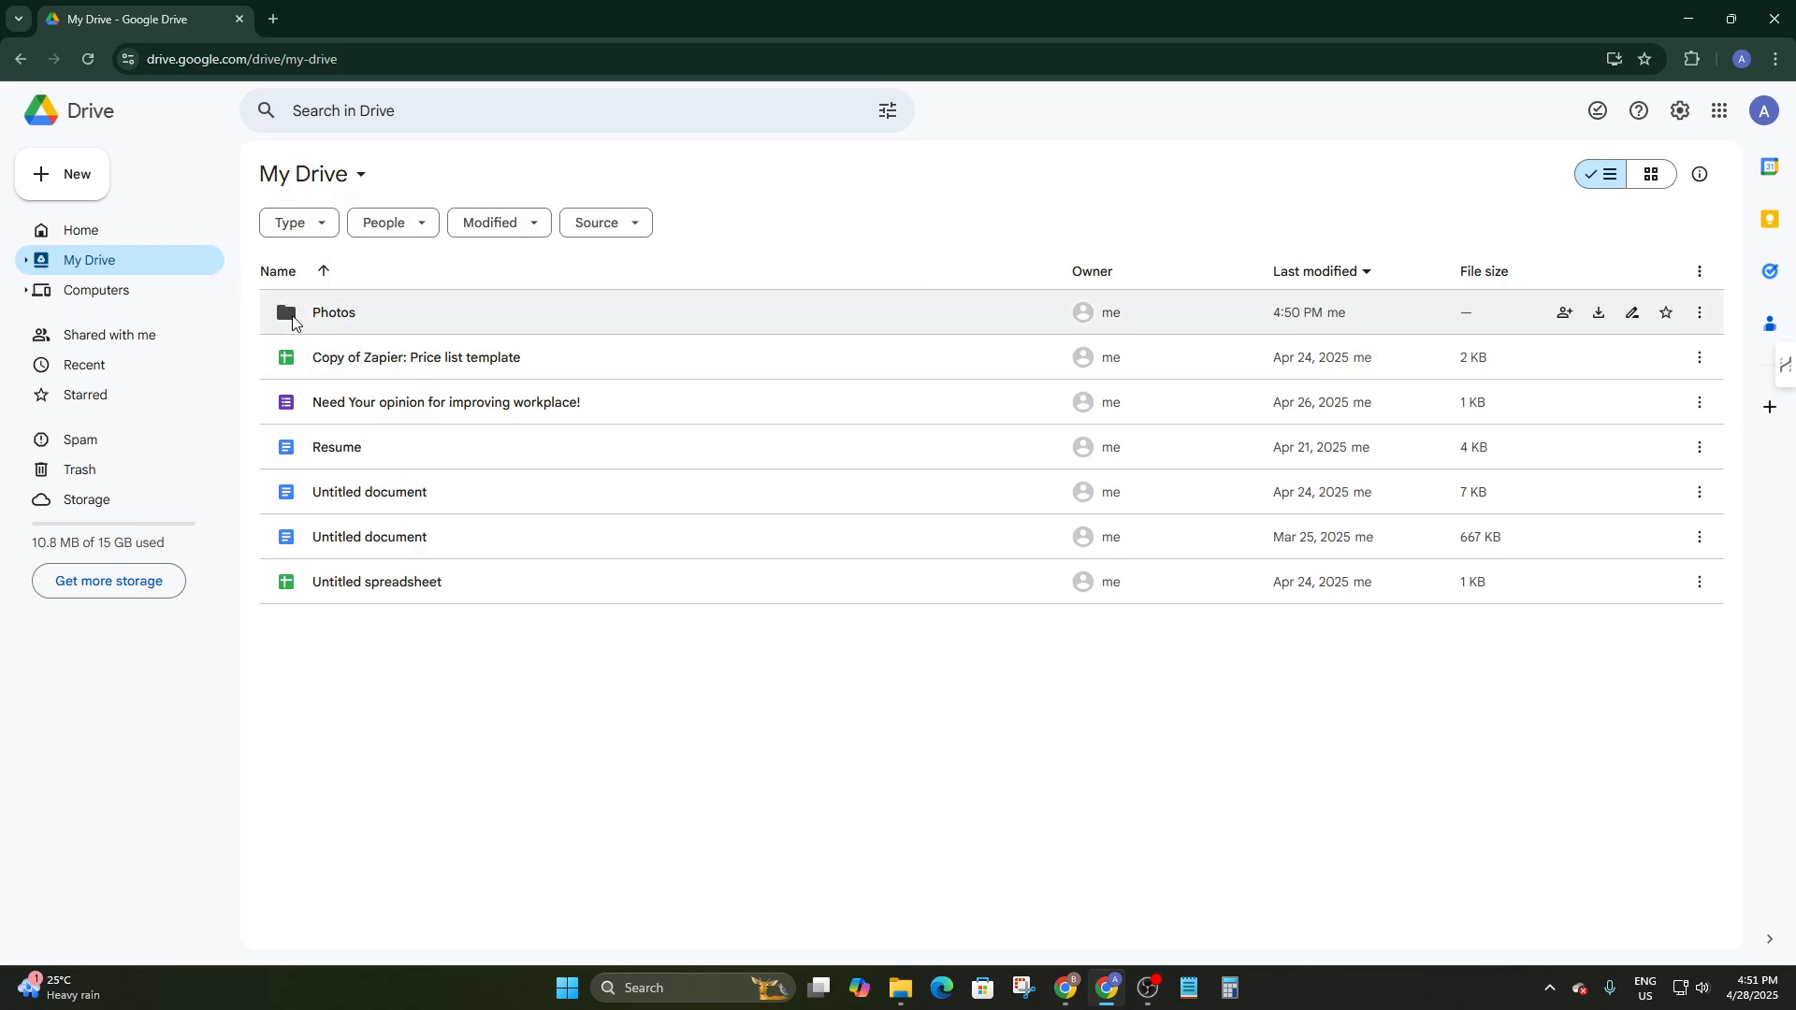
{"action": "left_click", "coordinate": [148, 229]}
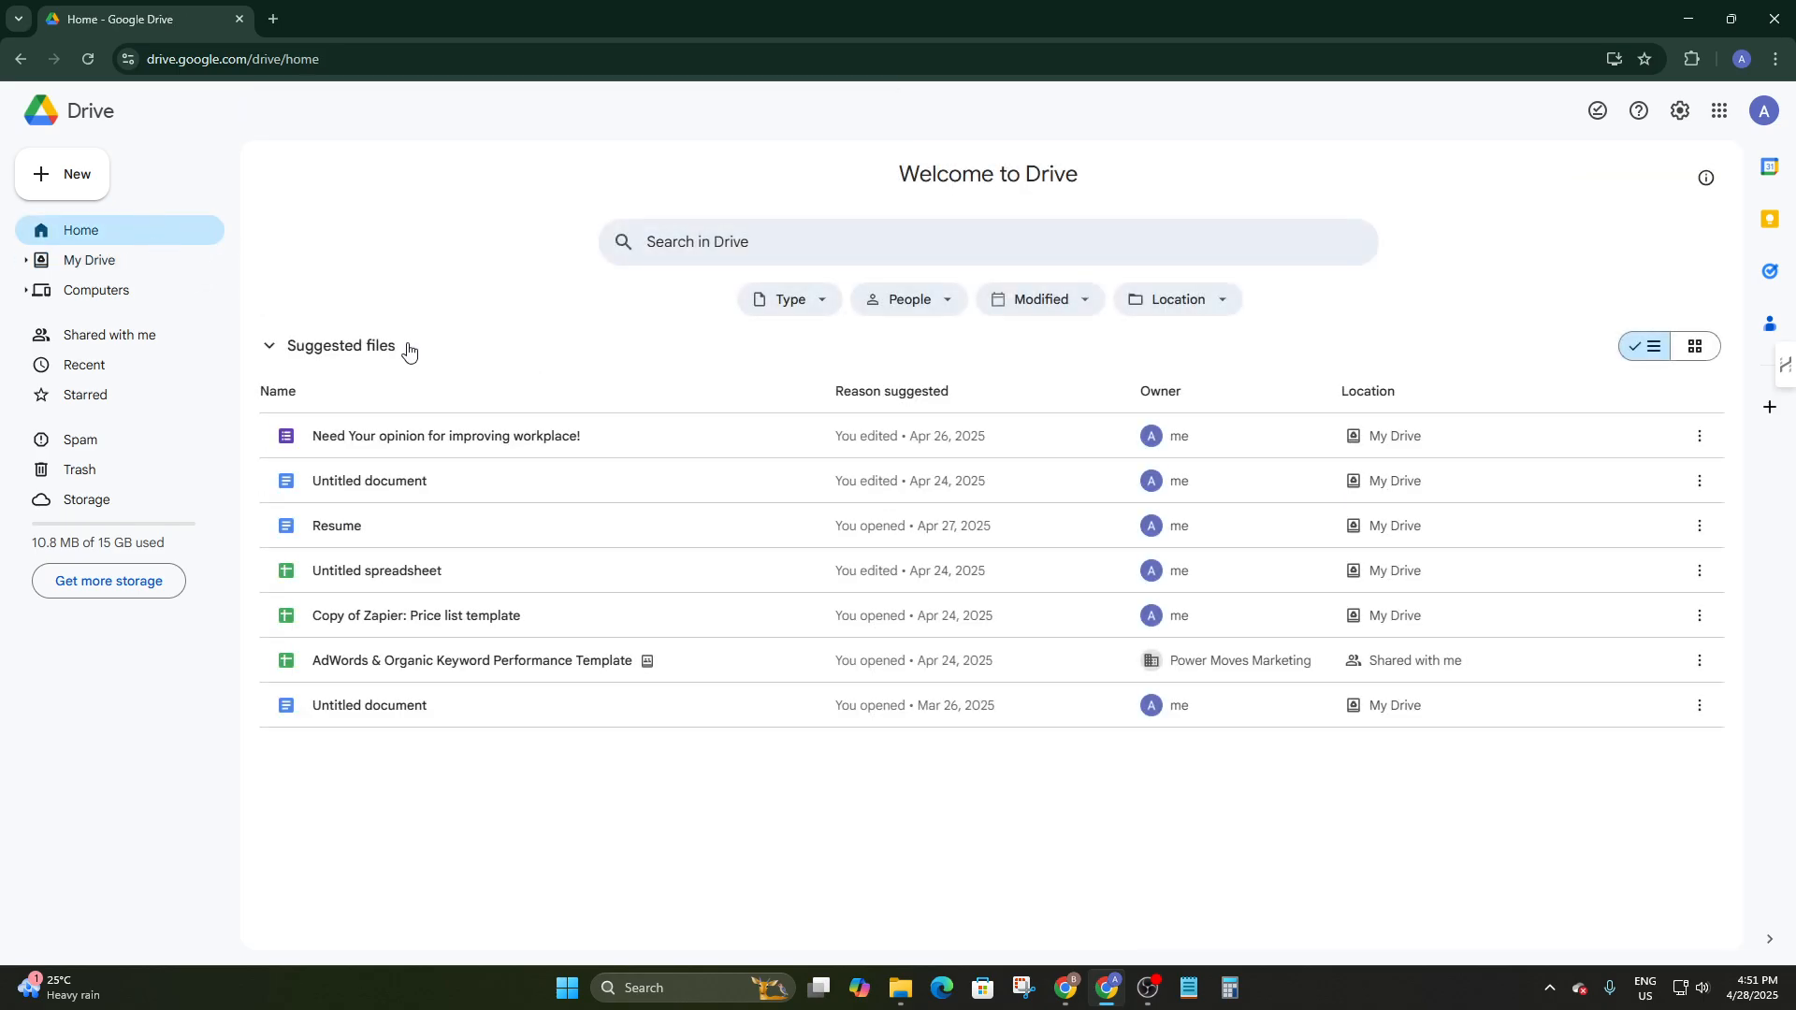
{"action": "left_click", "coordinate": [187, 259]}
{"action": "double_click", "coordinate": [381, 334]}
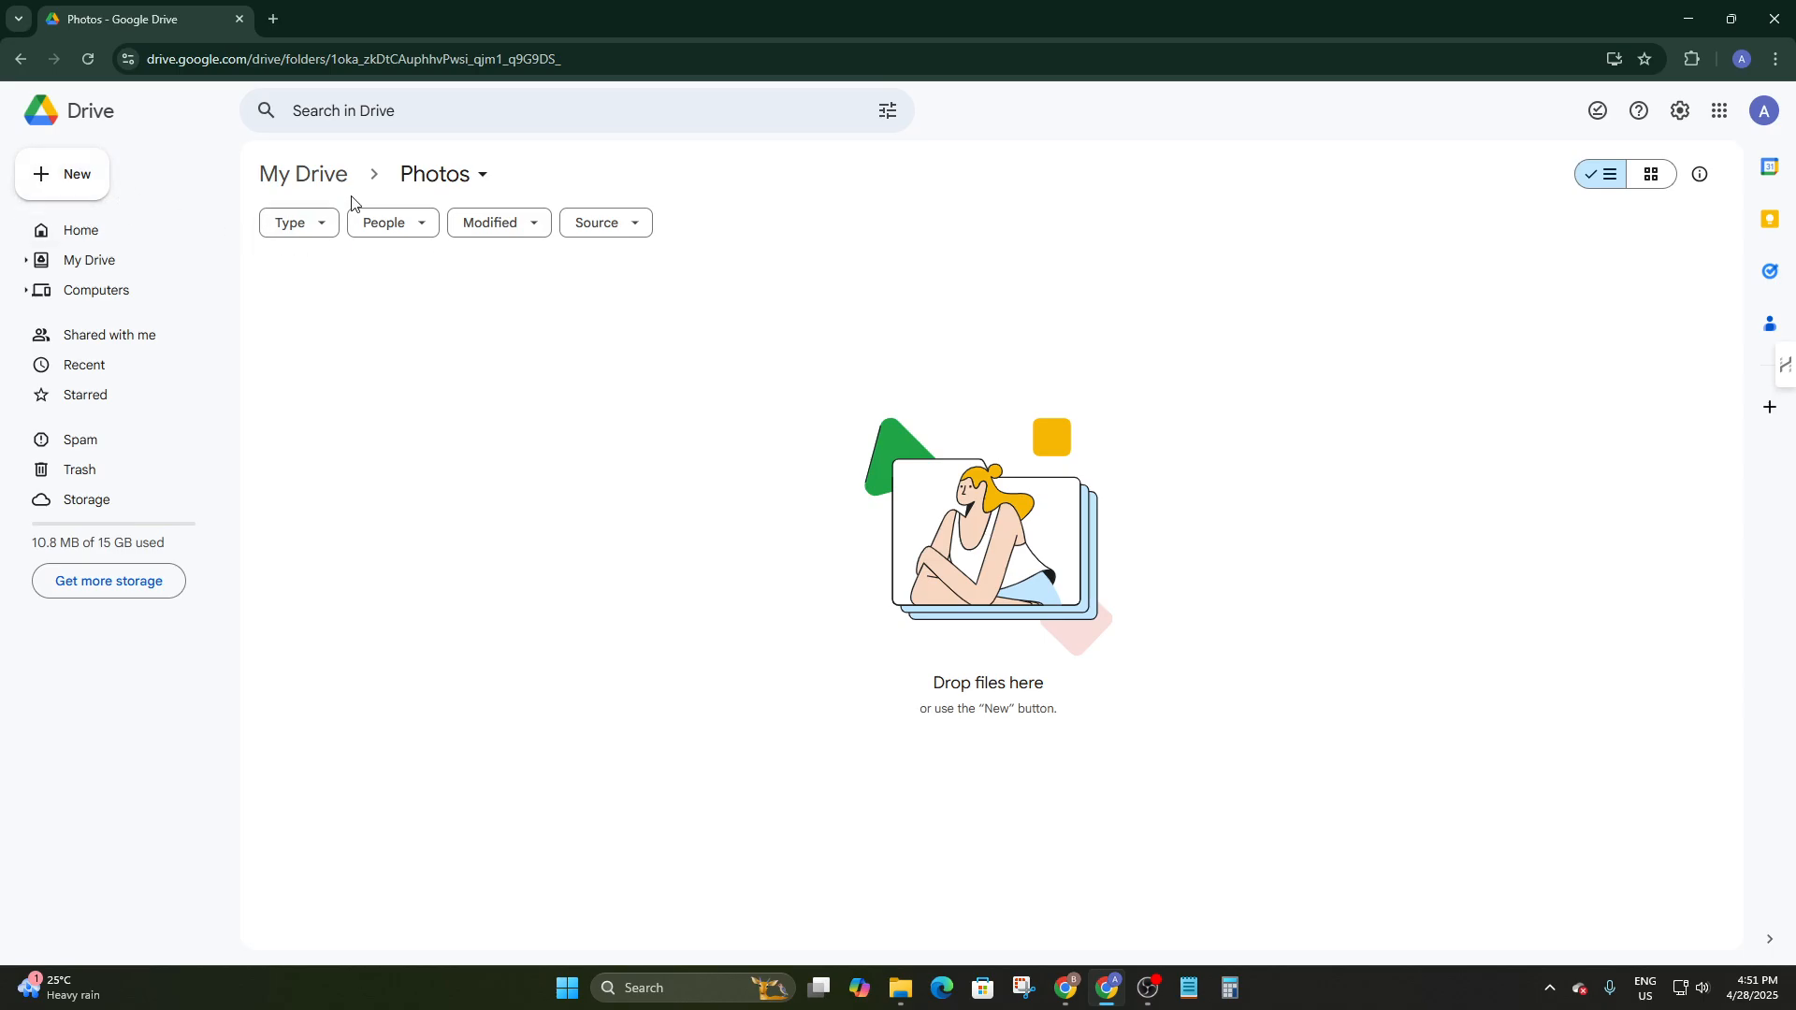
{"action": "left_click", "coordinate": [56, 230]}
{"action": "left_click", "coordinate": [75, 259]}
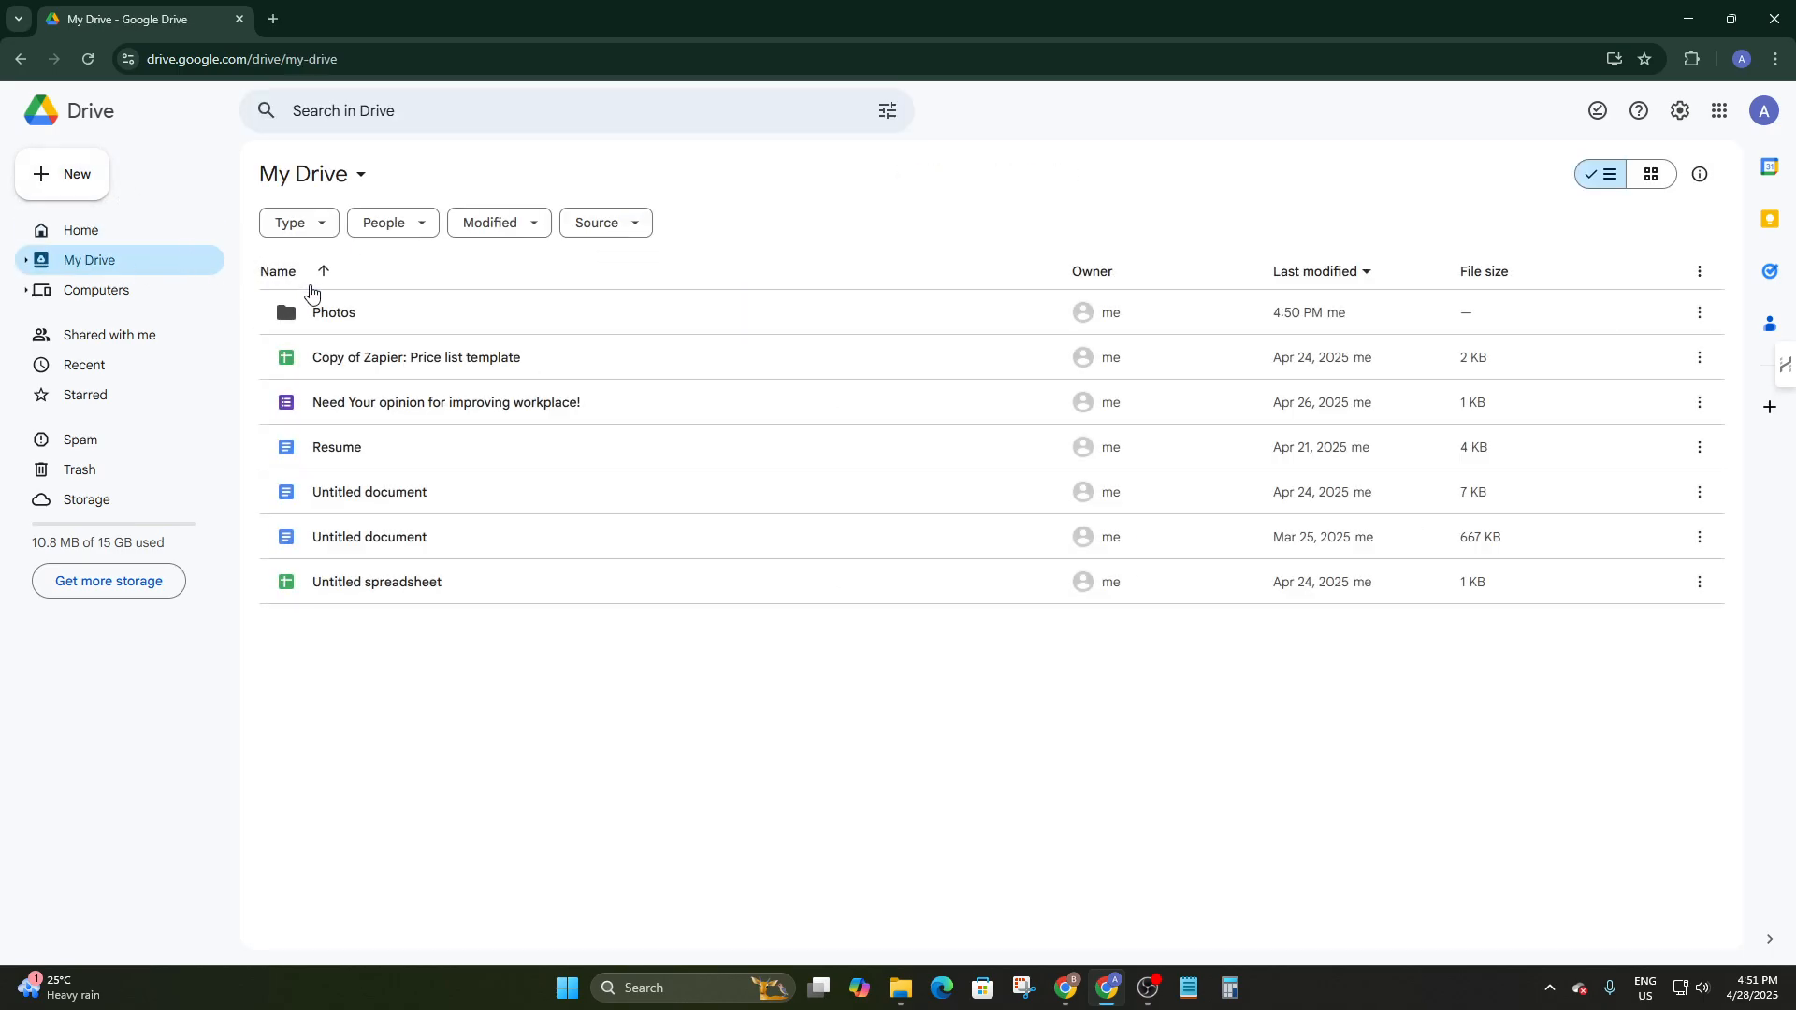
Upload close-up-young-businessman-holding-disposable-coffee-cup-hand-looking-camera.jpg from Downloads into the Photos folder
{"action": "double_click", "coordinate": [418, 309]}
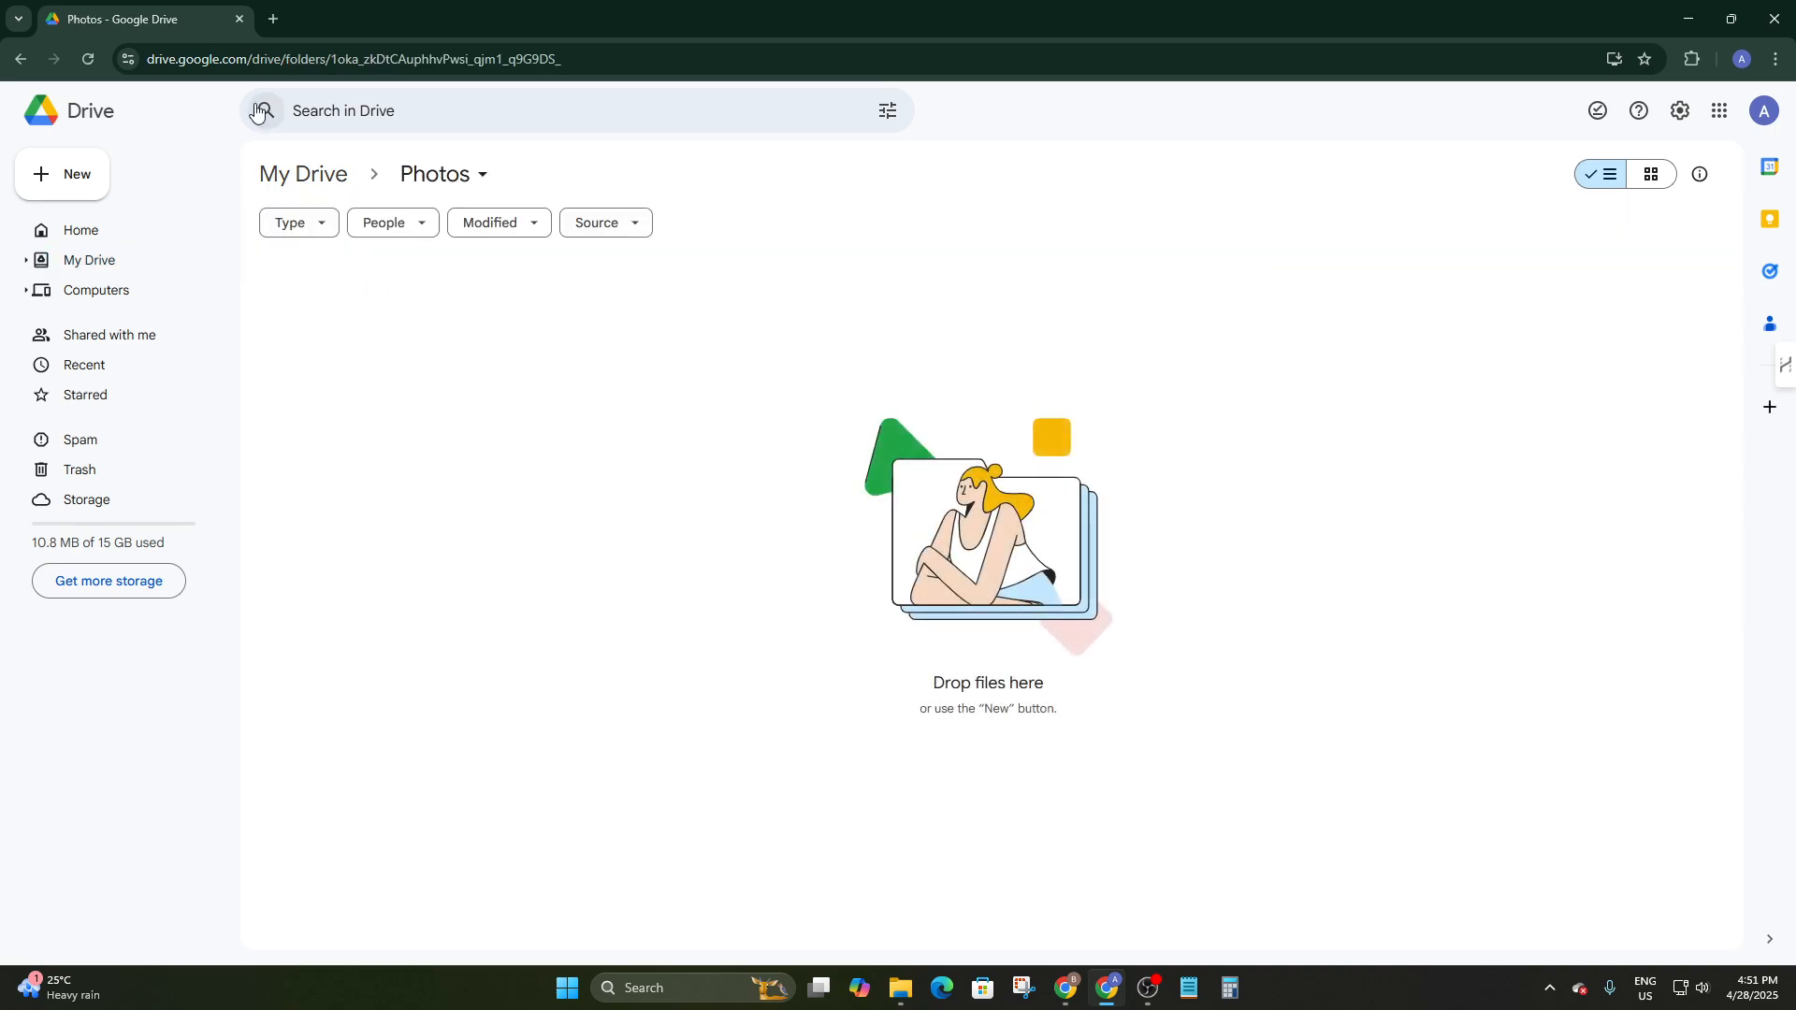
{"action": "left_click", "coordinate": [94, 193]}
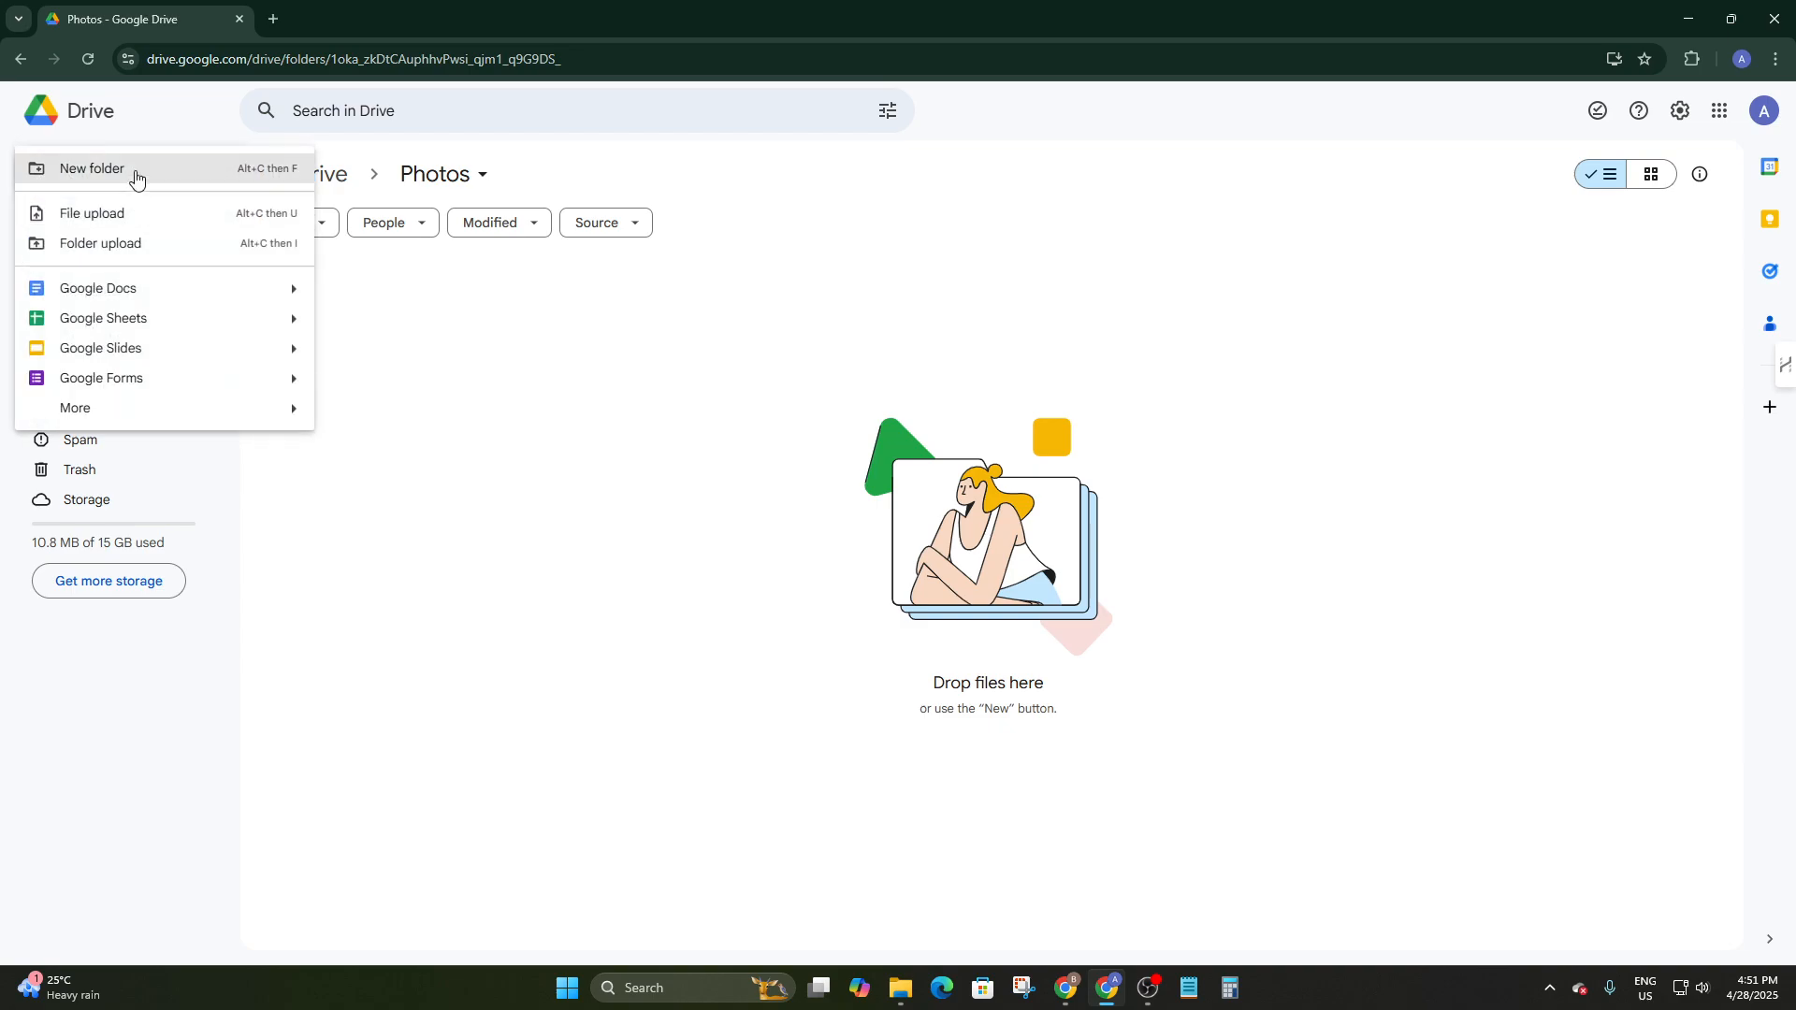
{"action": "left_click", "coordinate": [98, 214]}
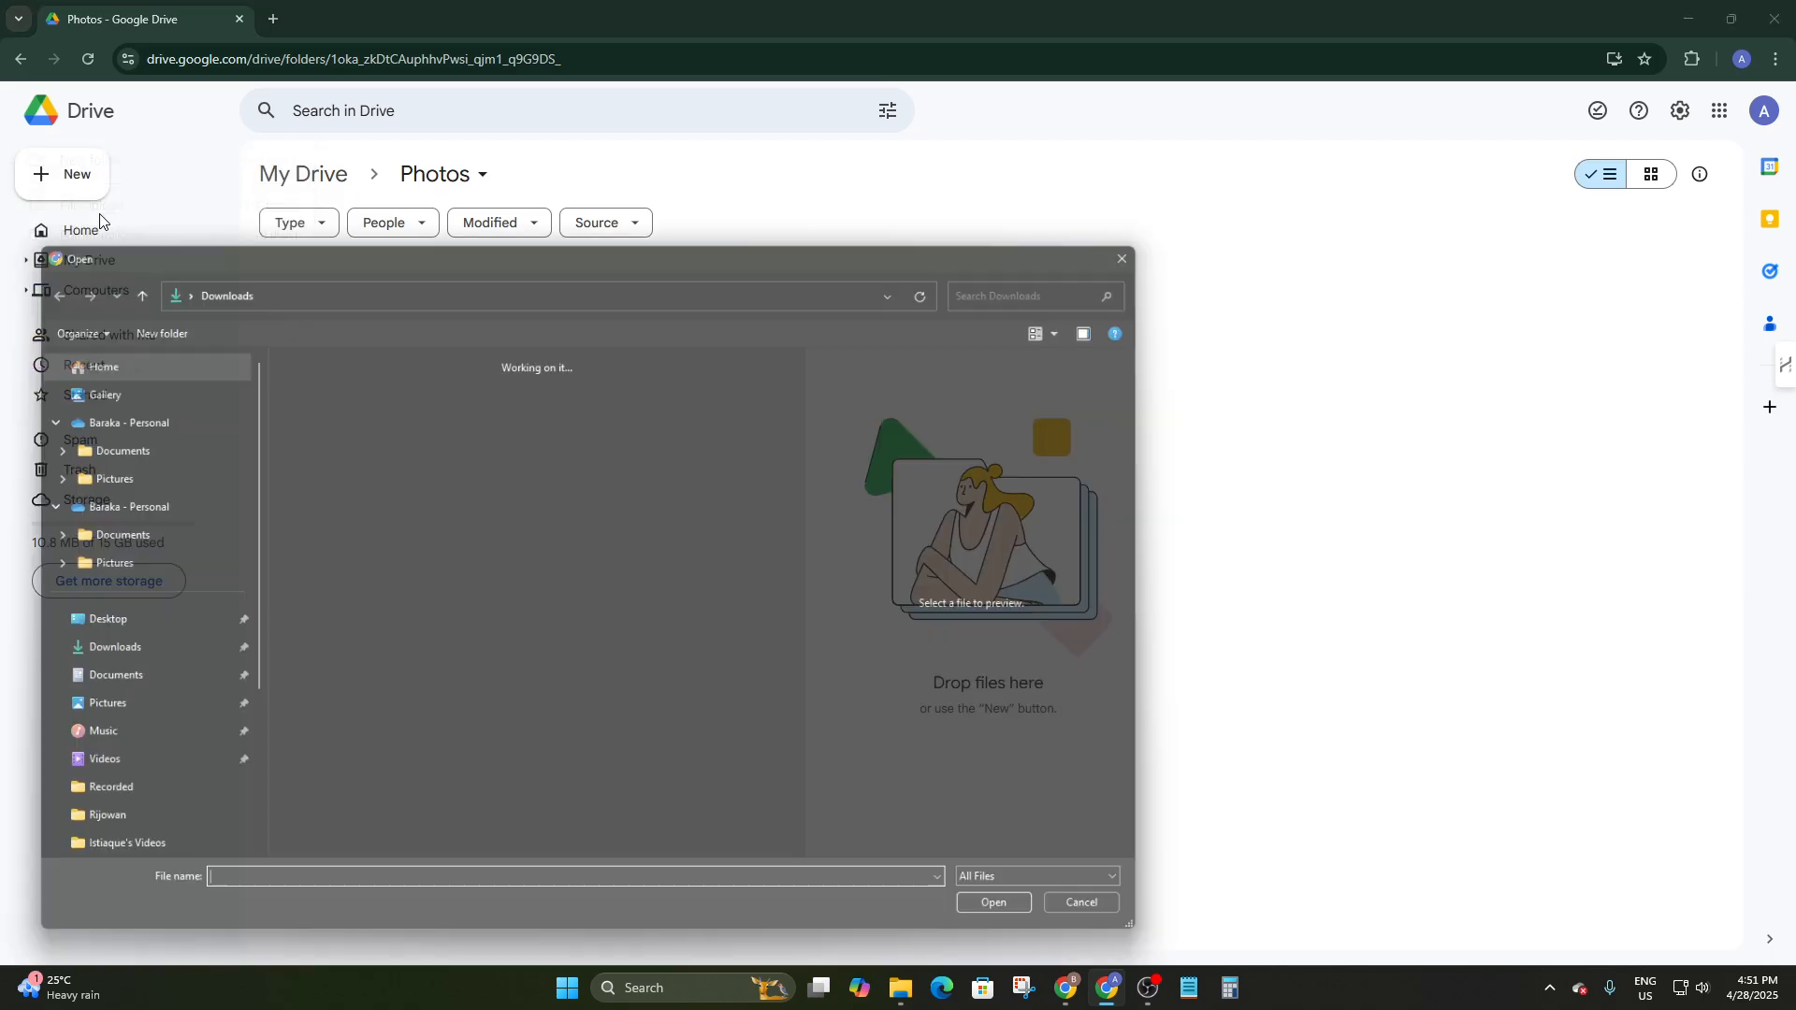
{"action": "left_click", "coordinate": [322, 397]}
{"action": "double_click", "coordinate": [321, 397]}
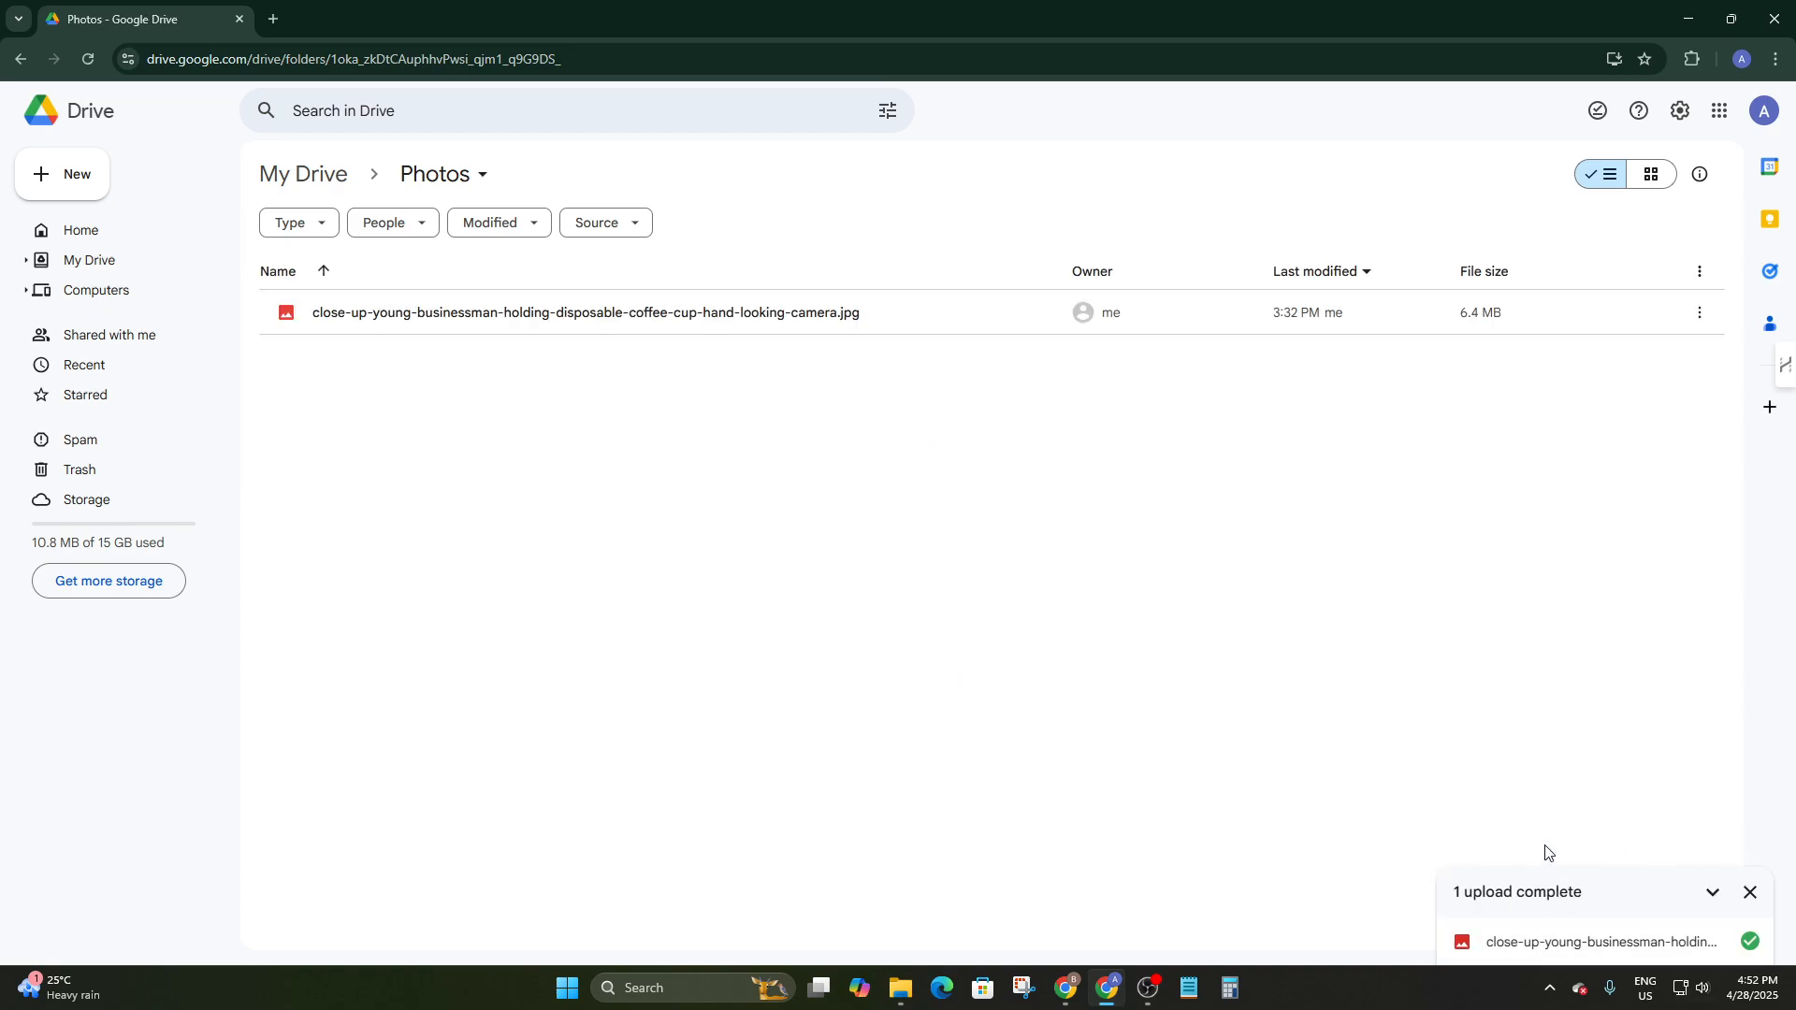
Upload the images pkg-22300, pkg-22297, pkg-22276 and aps-90894b together from Downloads into the Photos folder
{"action": "left_click", "coordinate": [77, 175]}
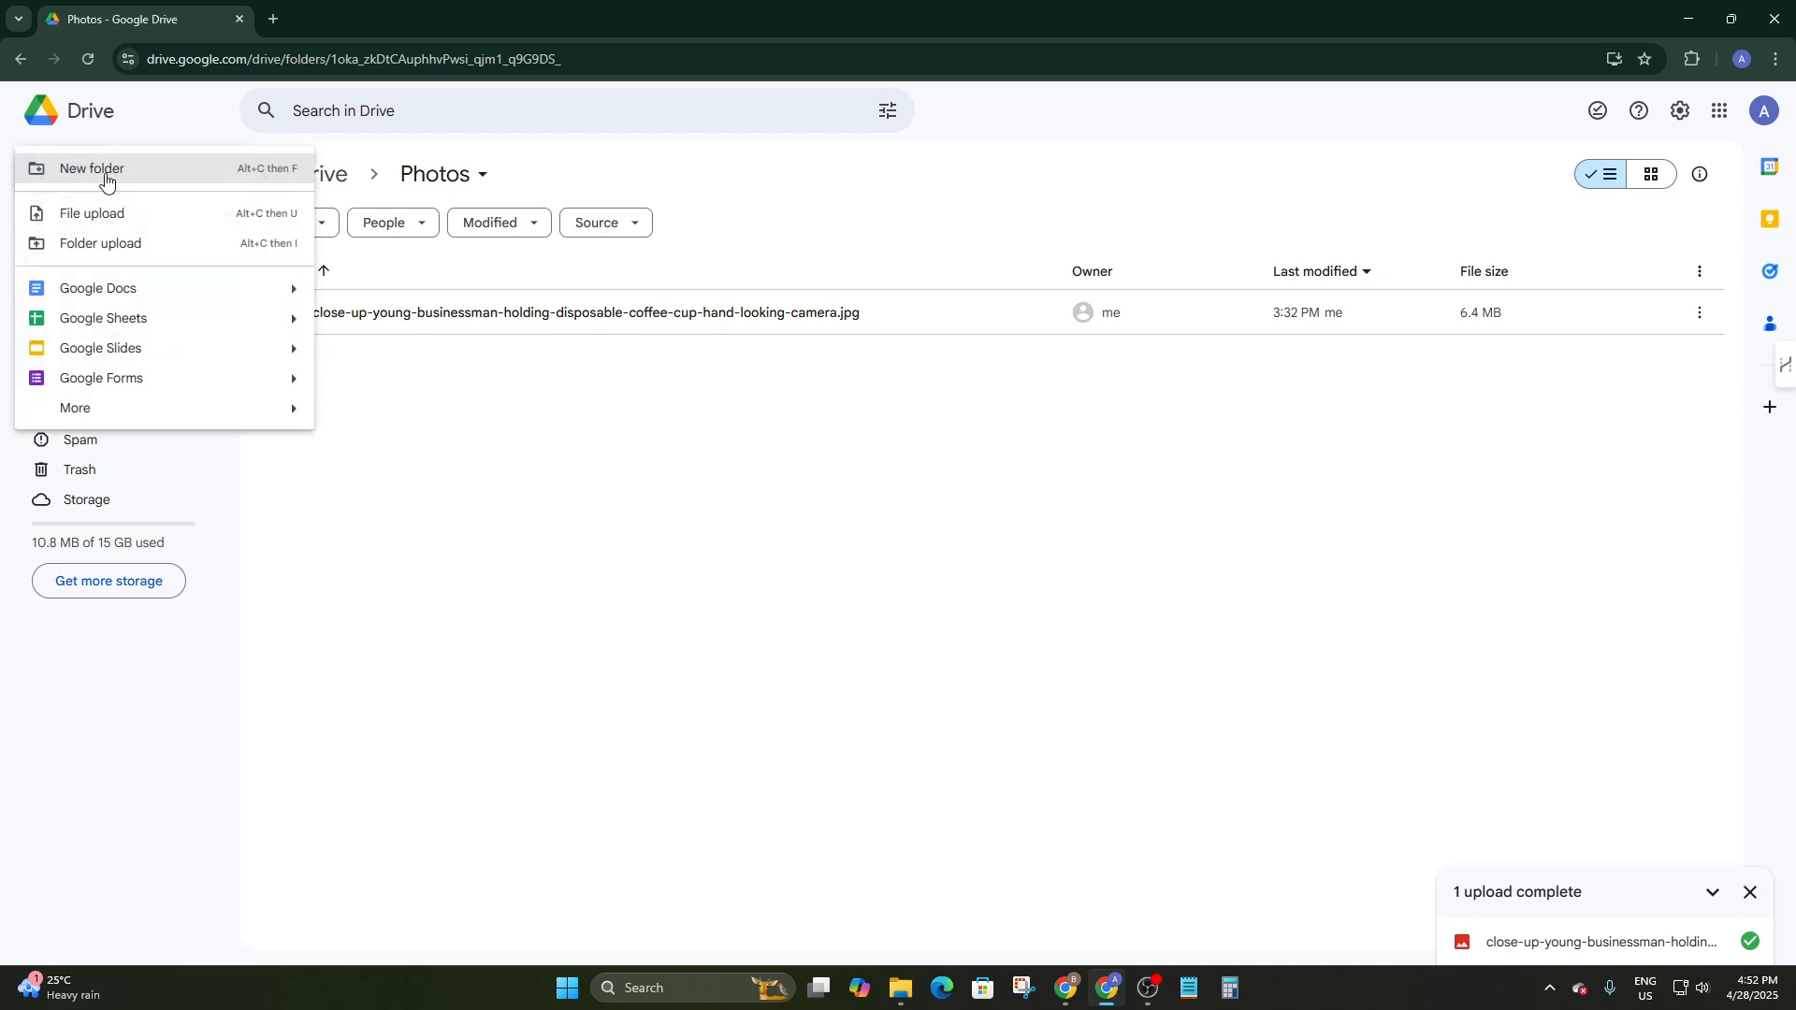
{"action": "left_click", "coordinate": [80, 215]}
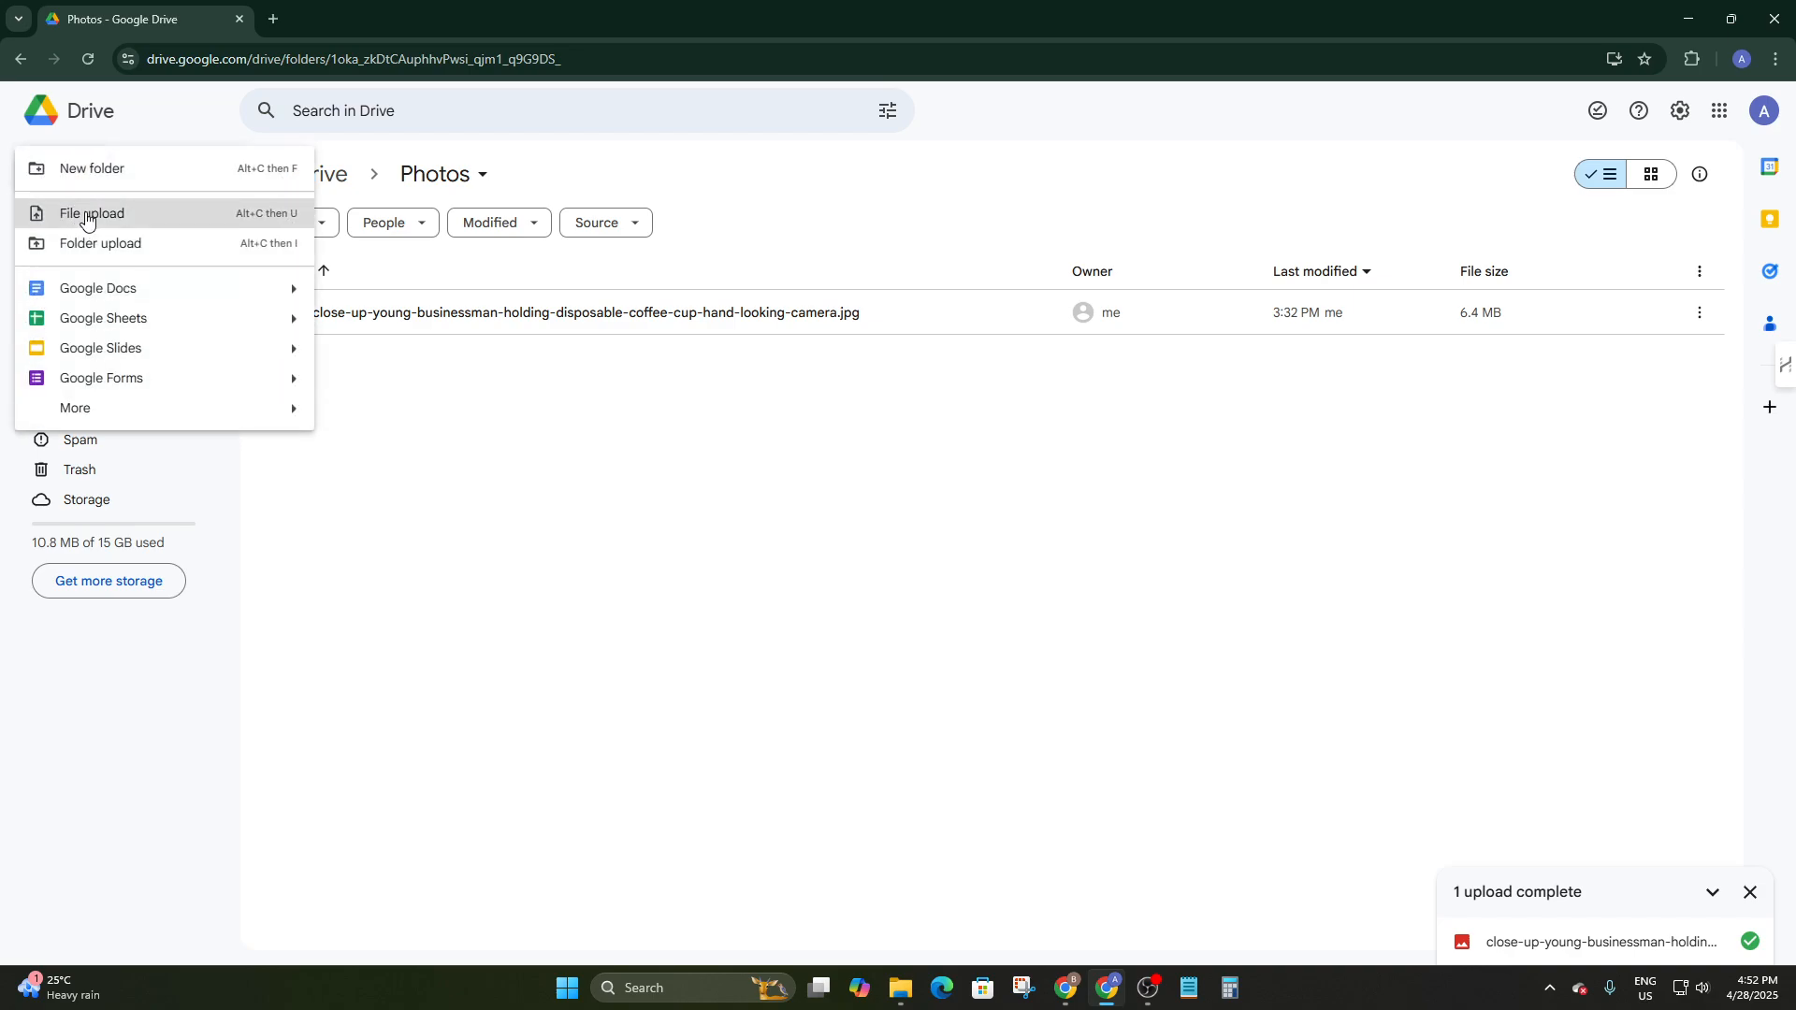
{"action": "left_click_drag", "start_coordinate": [257, 442], "coordinate": [598, 517]}
{"action": "left_click", "coordinate": [1026, 927]}
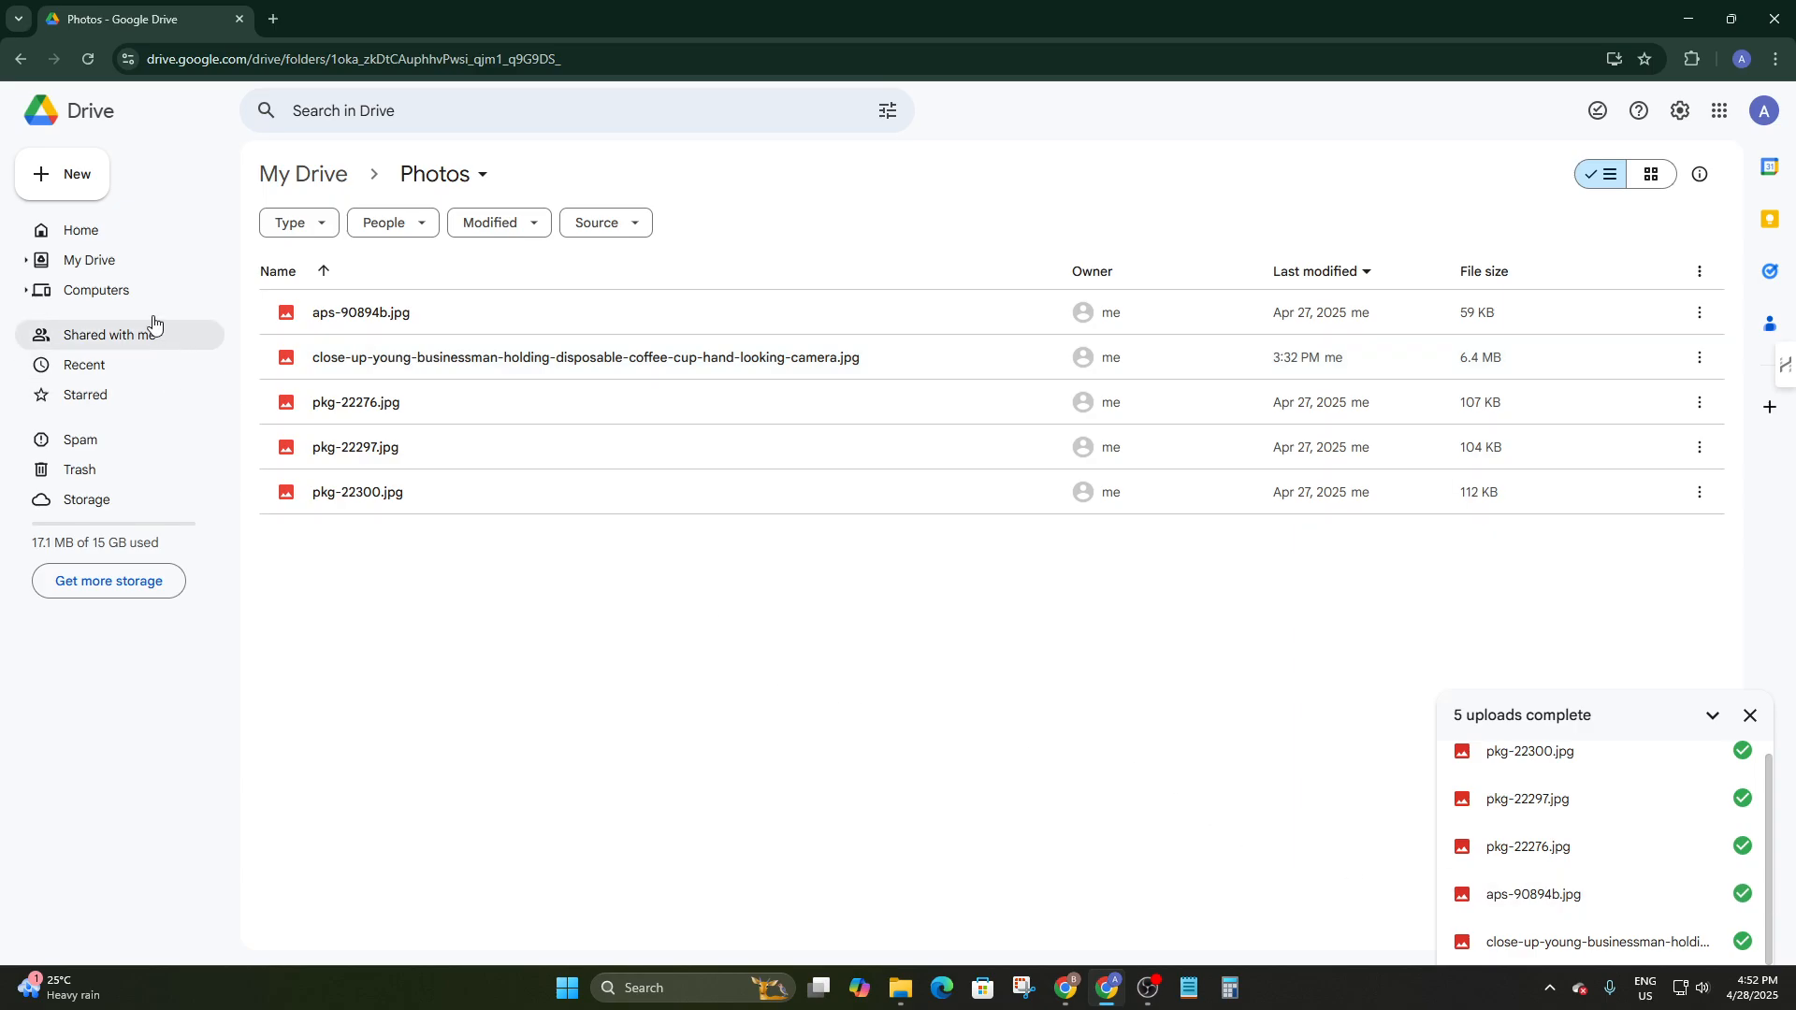
Upload miro_painted_gun2-800x500 from Downloads to the root of My Drive, check the contents of the Photos folder, and return to My Drive
{"action": "left_click", "coordinate": [111, 266]}
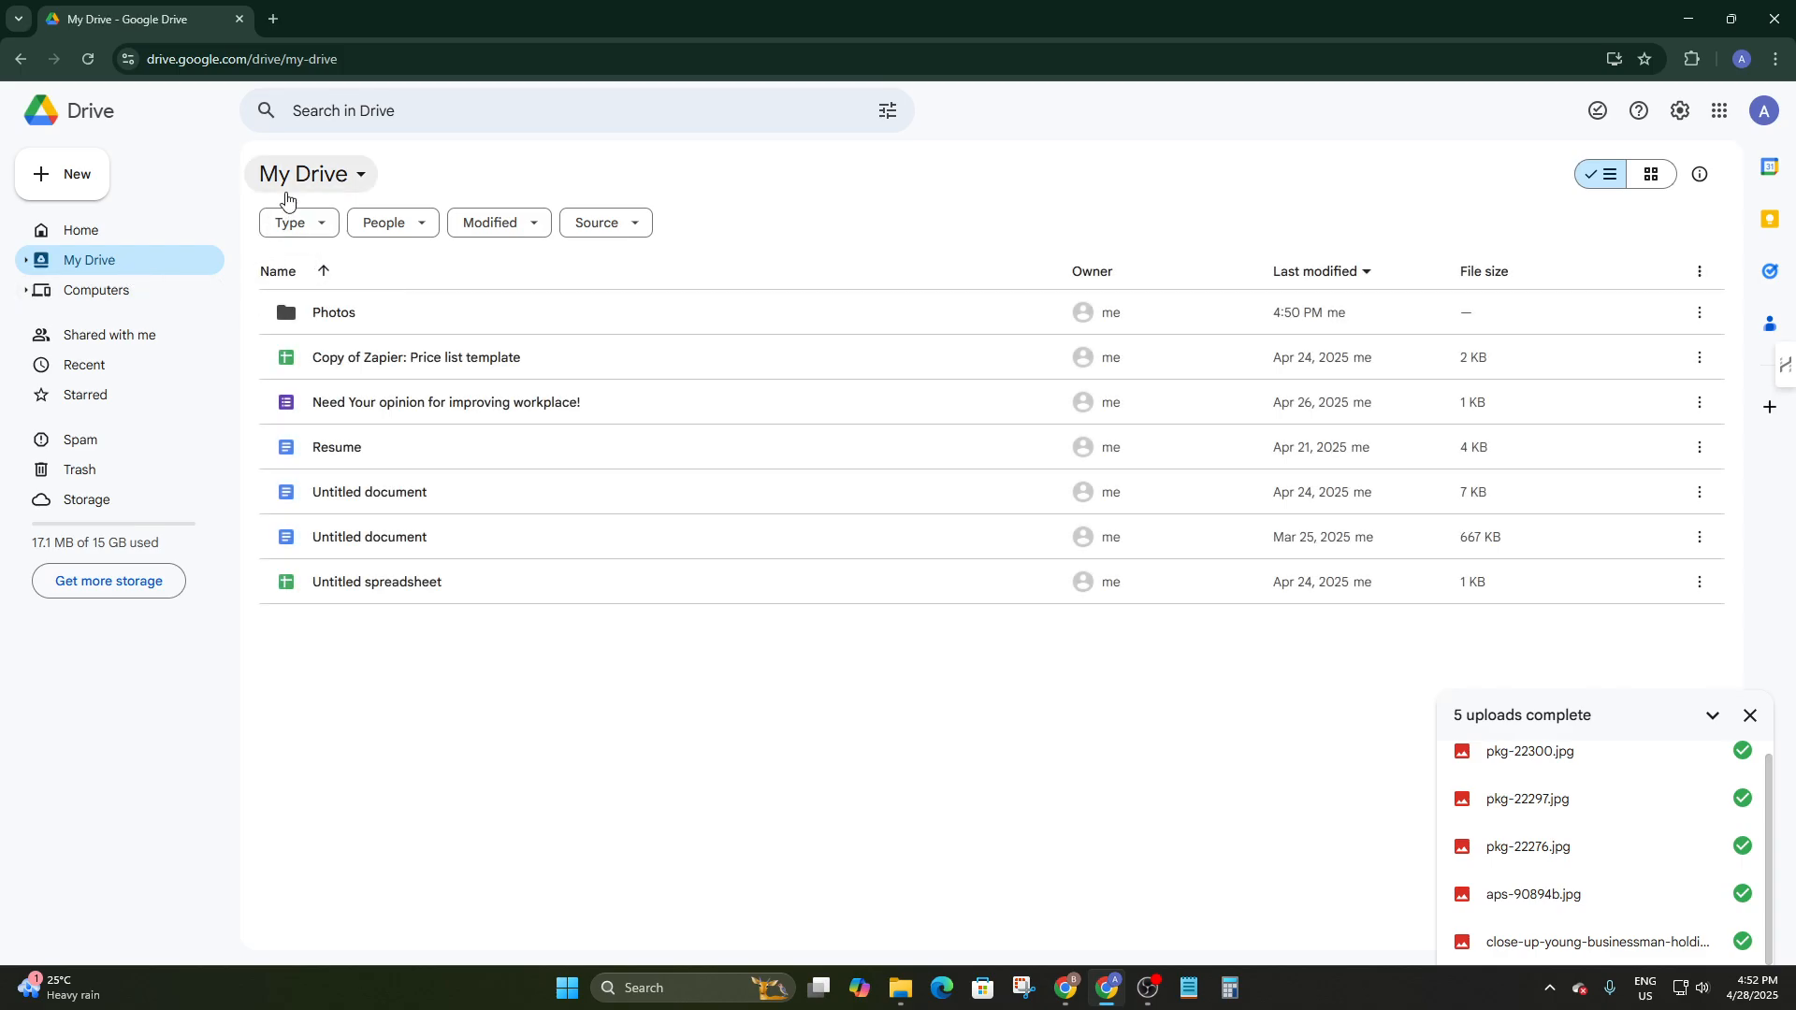
{"action": "left_click", "coordinate": [73, 175]}
{"action": "left_click", "coordinate": [142, 220]}
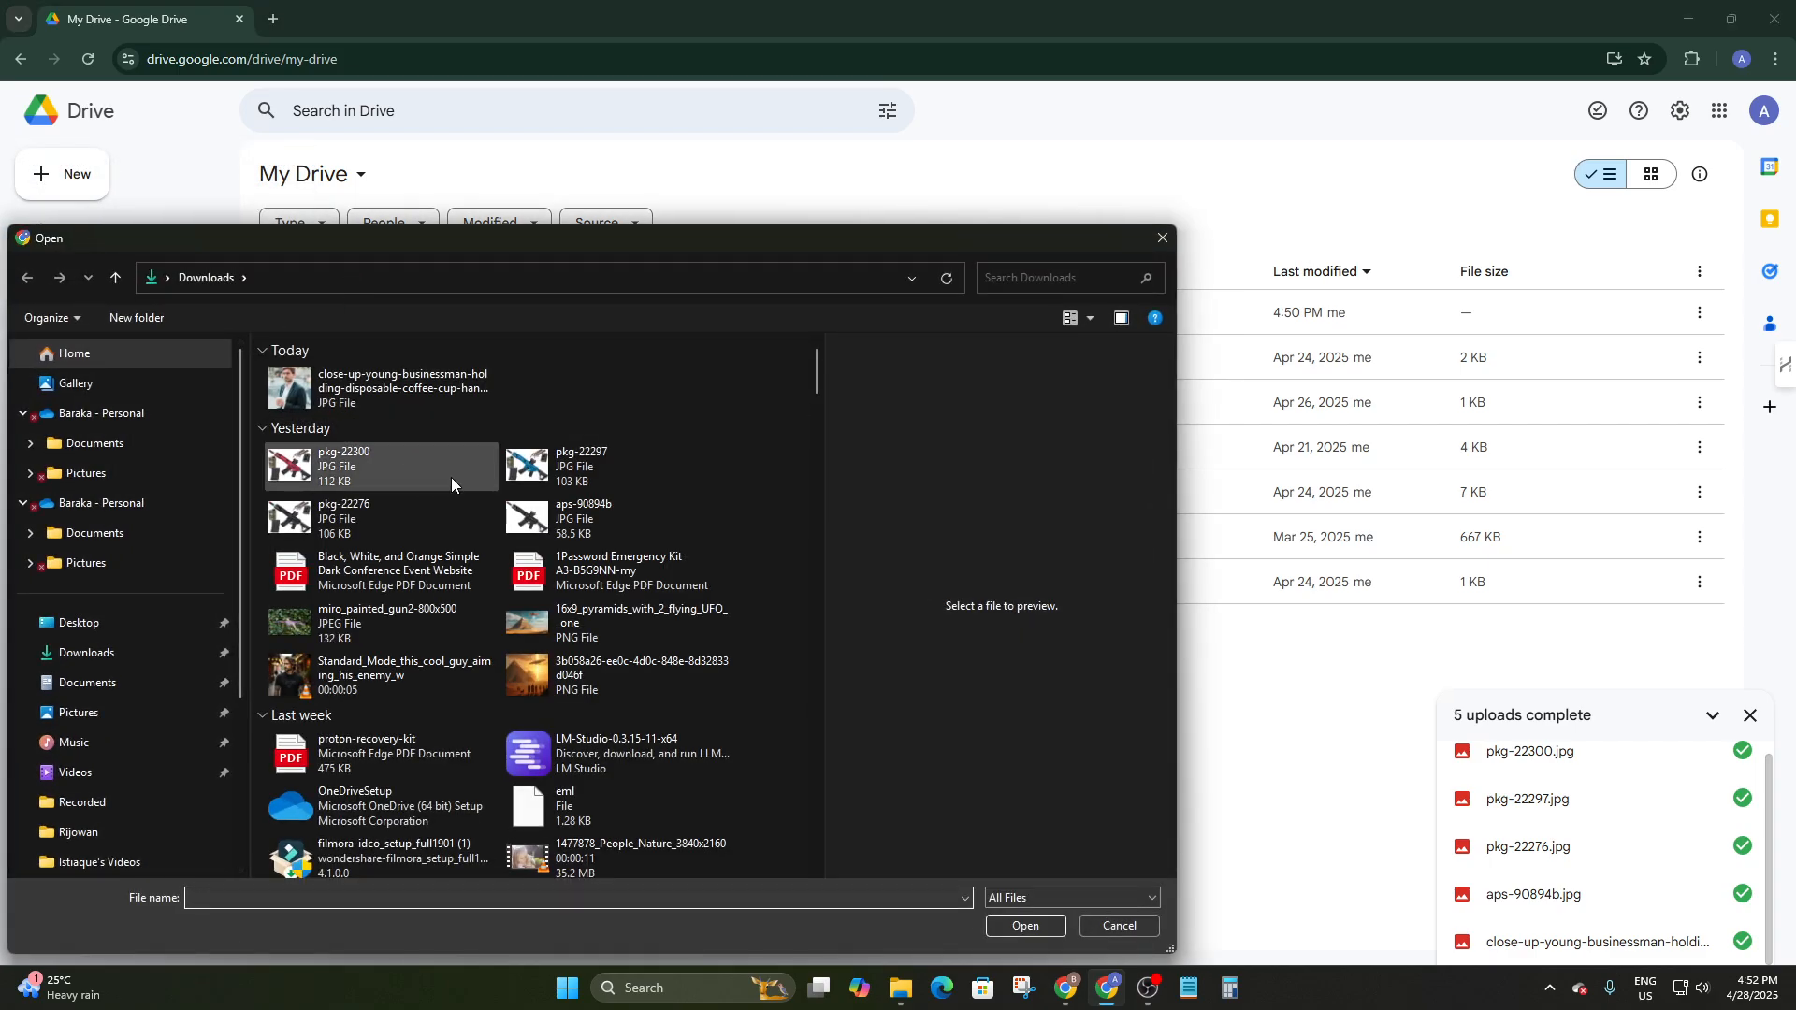
{"action": "left_click_drag", "start_coordinate": [360, 609], "coordinate": [1408, 702]}
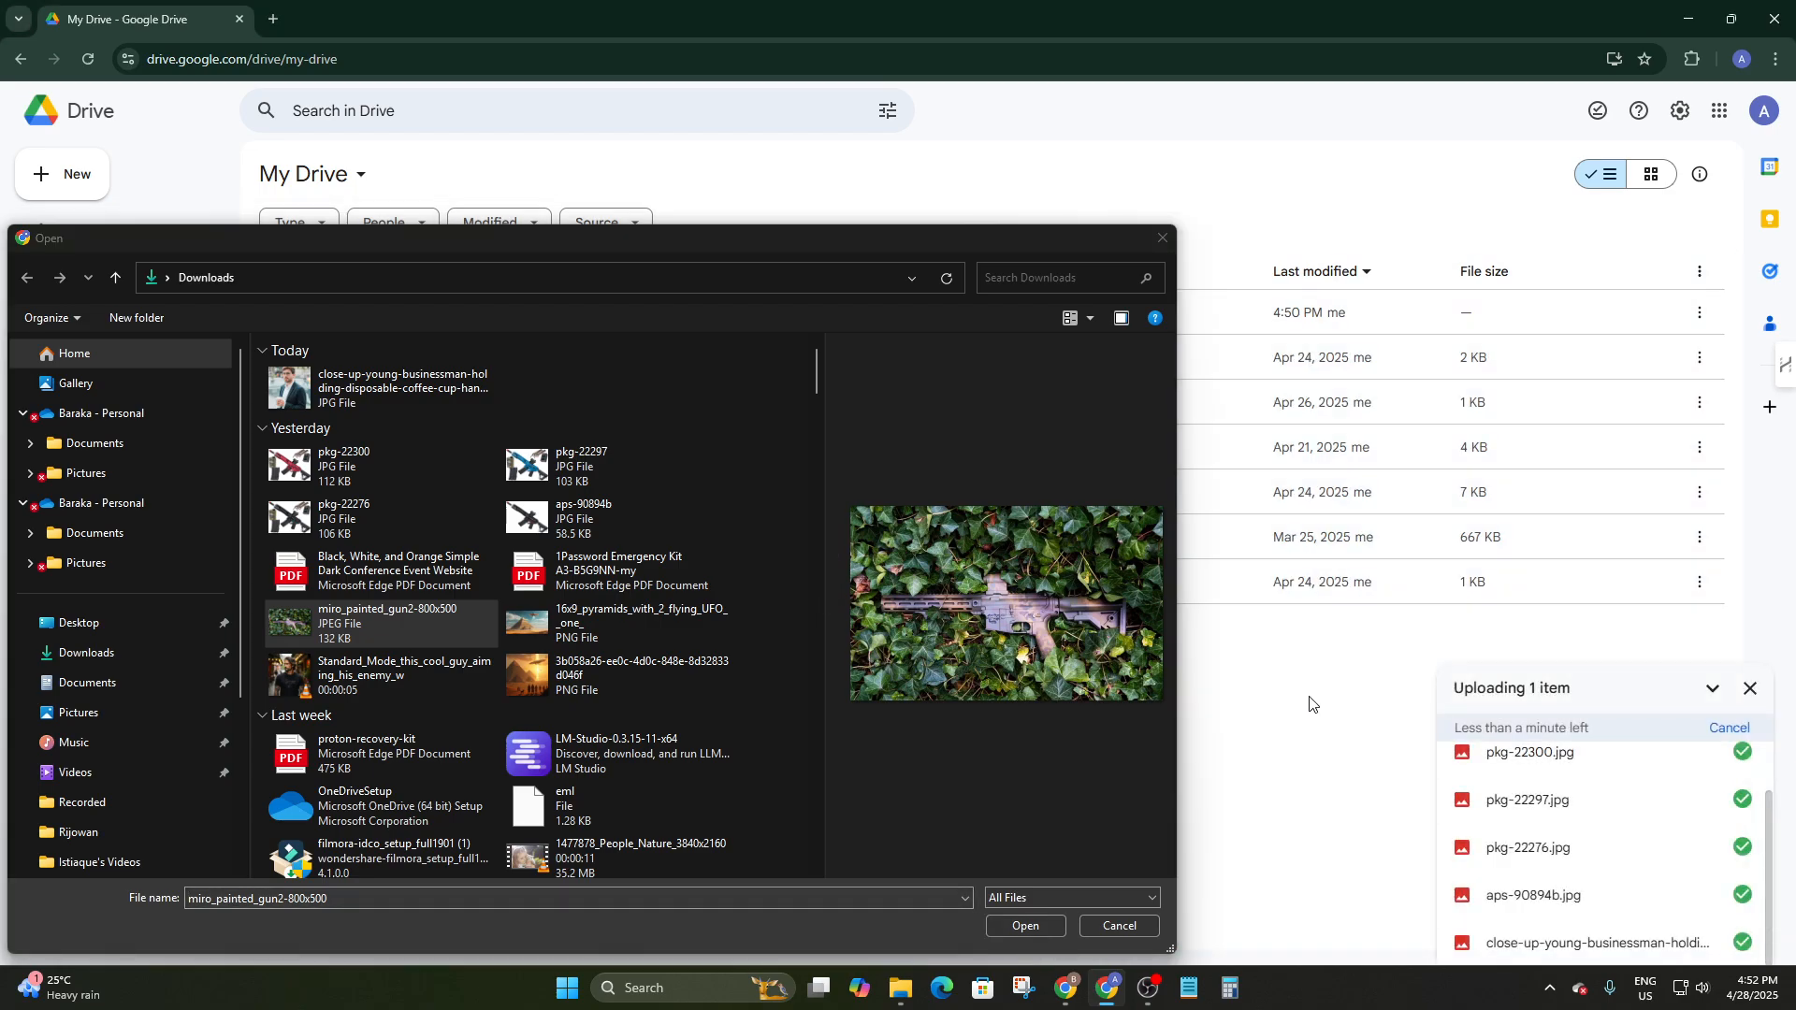
{"action": "left_click", "coordinate": [1163, 237]}
{"action": "double_click", "coordinate": [451, 320]}
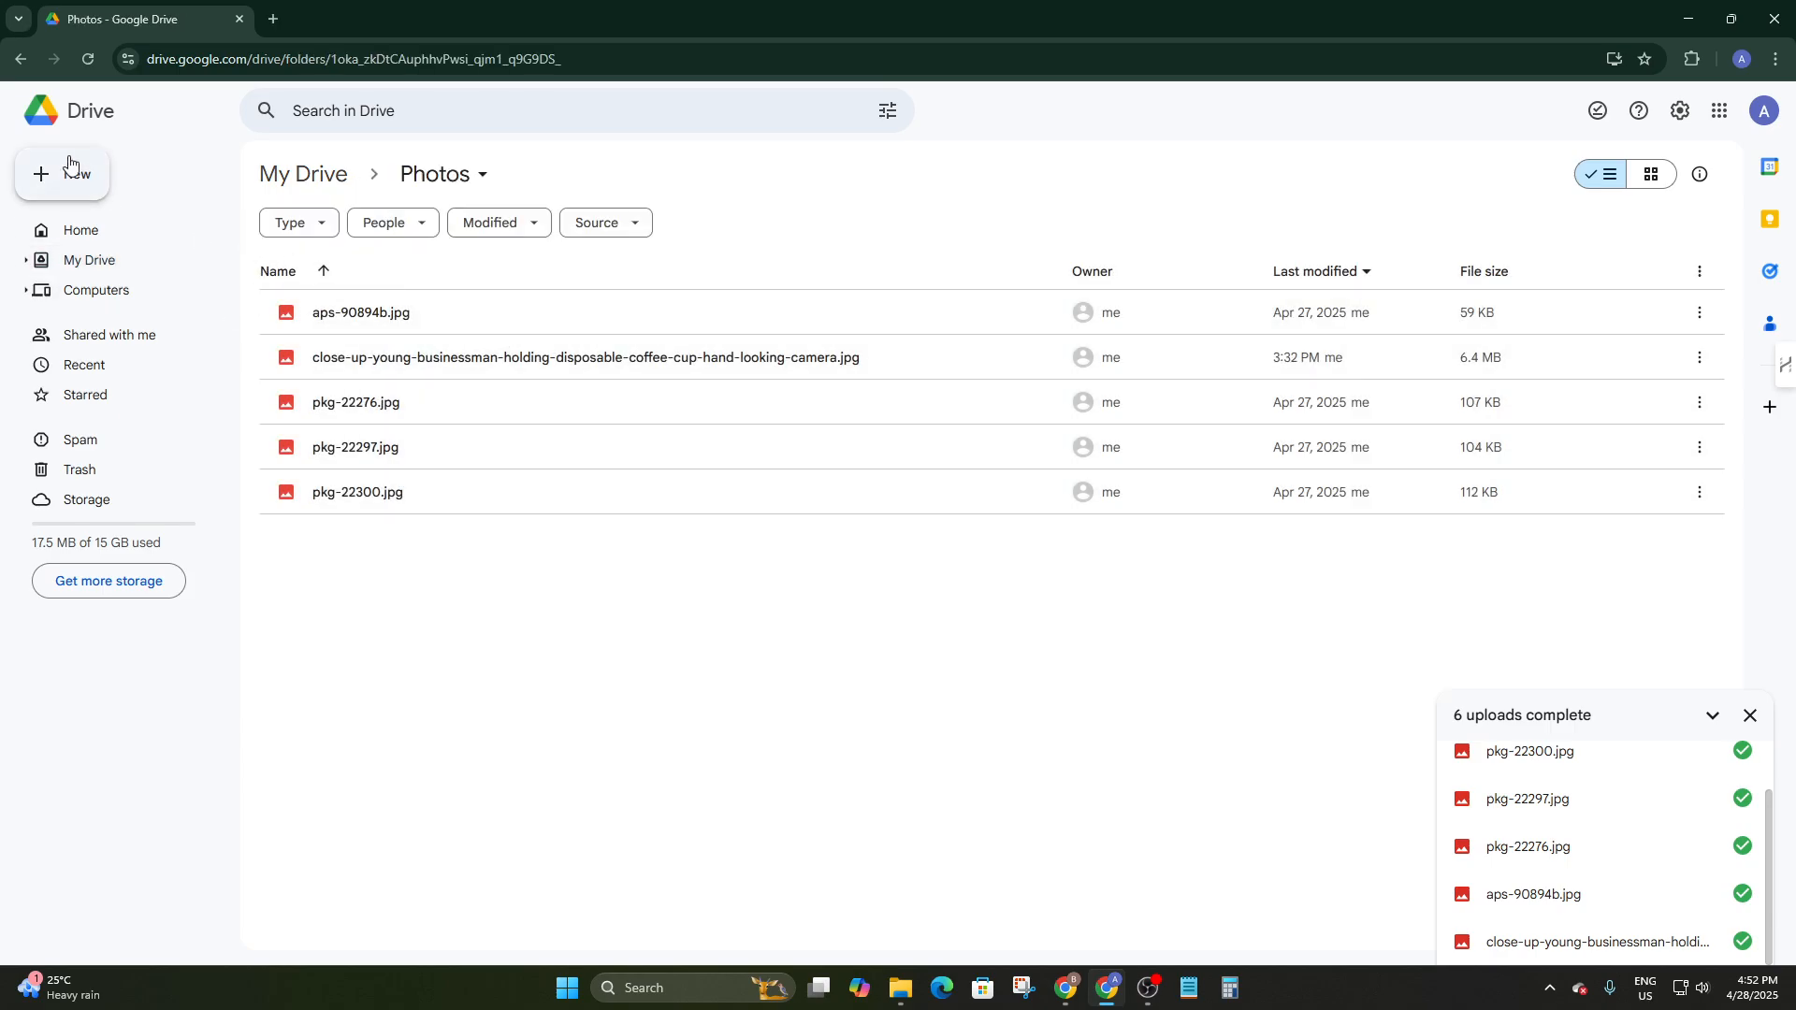
{"action": "left_click", "coordinate": [22, 60]}
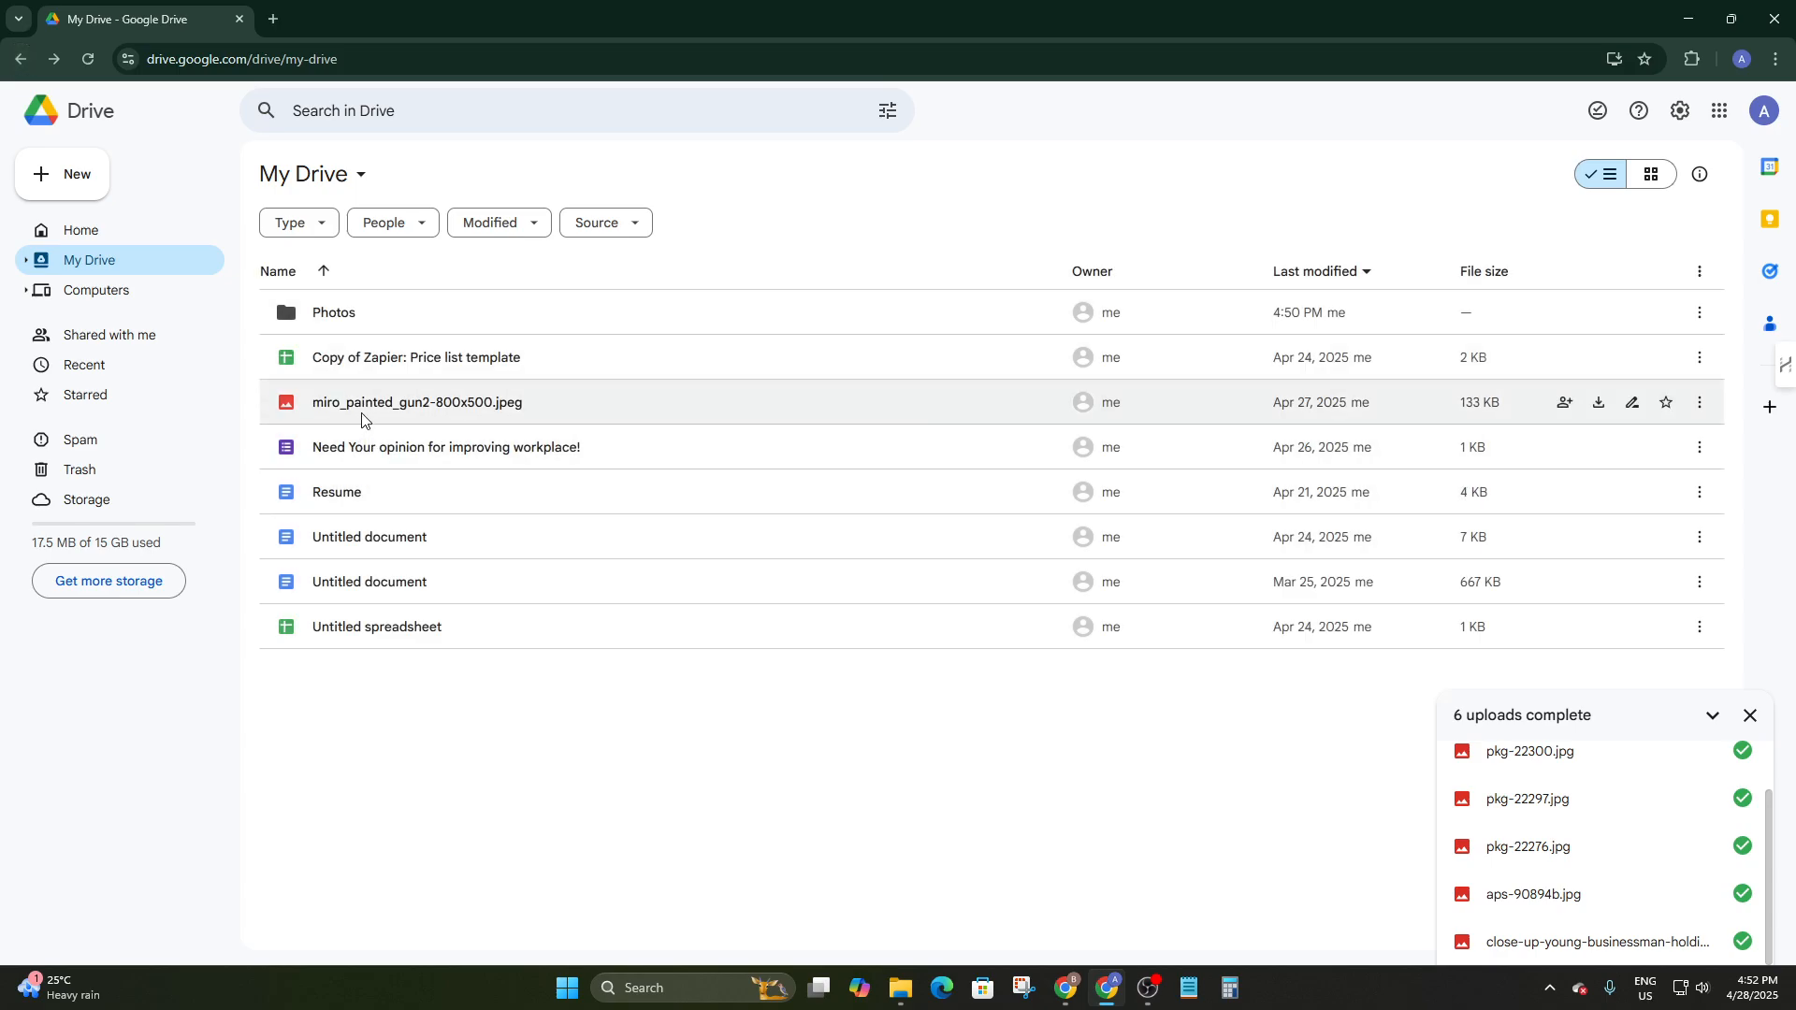
Select and copy miro_painted_gun2-800x500.jpeg in My Drive, and preview the image before closing the preview
{"action": "mouse_move", "coordinate": [363, 412]}
{"action": "left_mouse_down"}
{"action": "mouse_move", "coordinate": [321, 316]}
{"action": "mouse_move", "coordinate": [323, 400]}
{"action": "mouse_move", "coordinate": [369, 403]}
{"action": "left_mouse_up"}
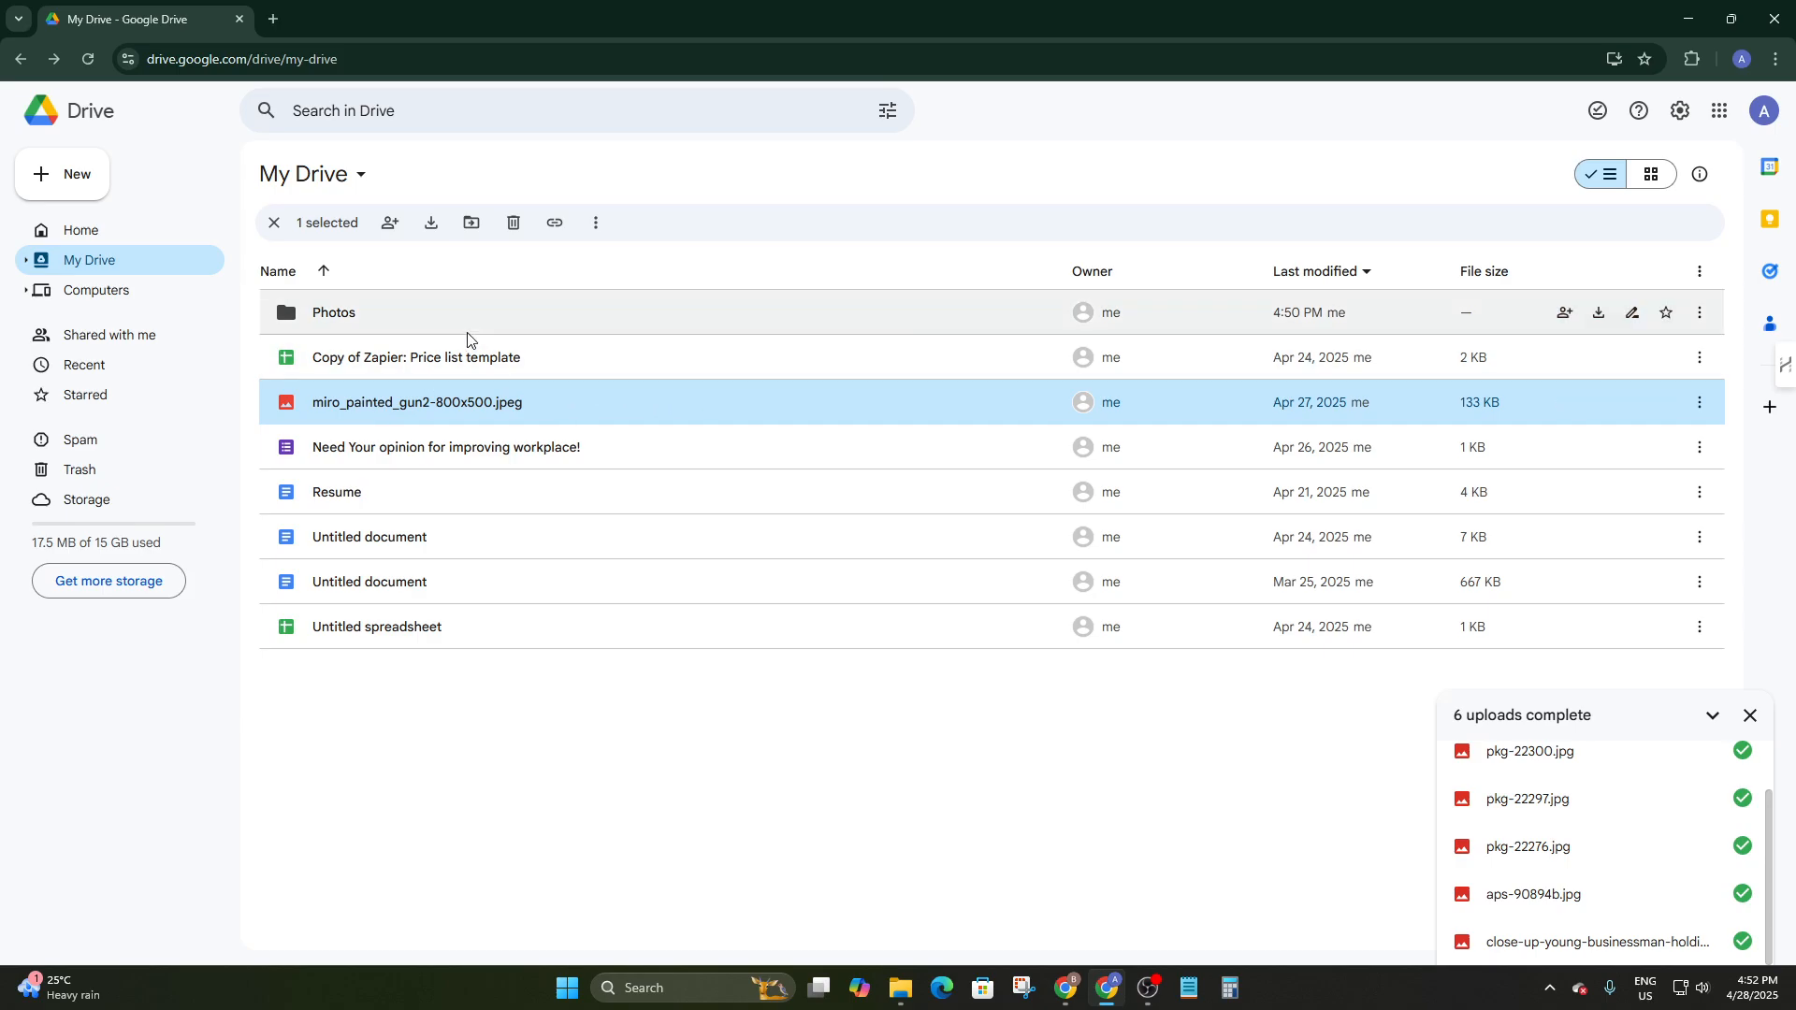
{"action": "left_click", "coordinate": [483, 692]}
{"action": "left_click", "coordinate": [387, 409]}
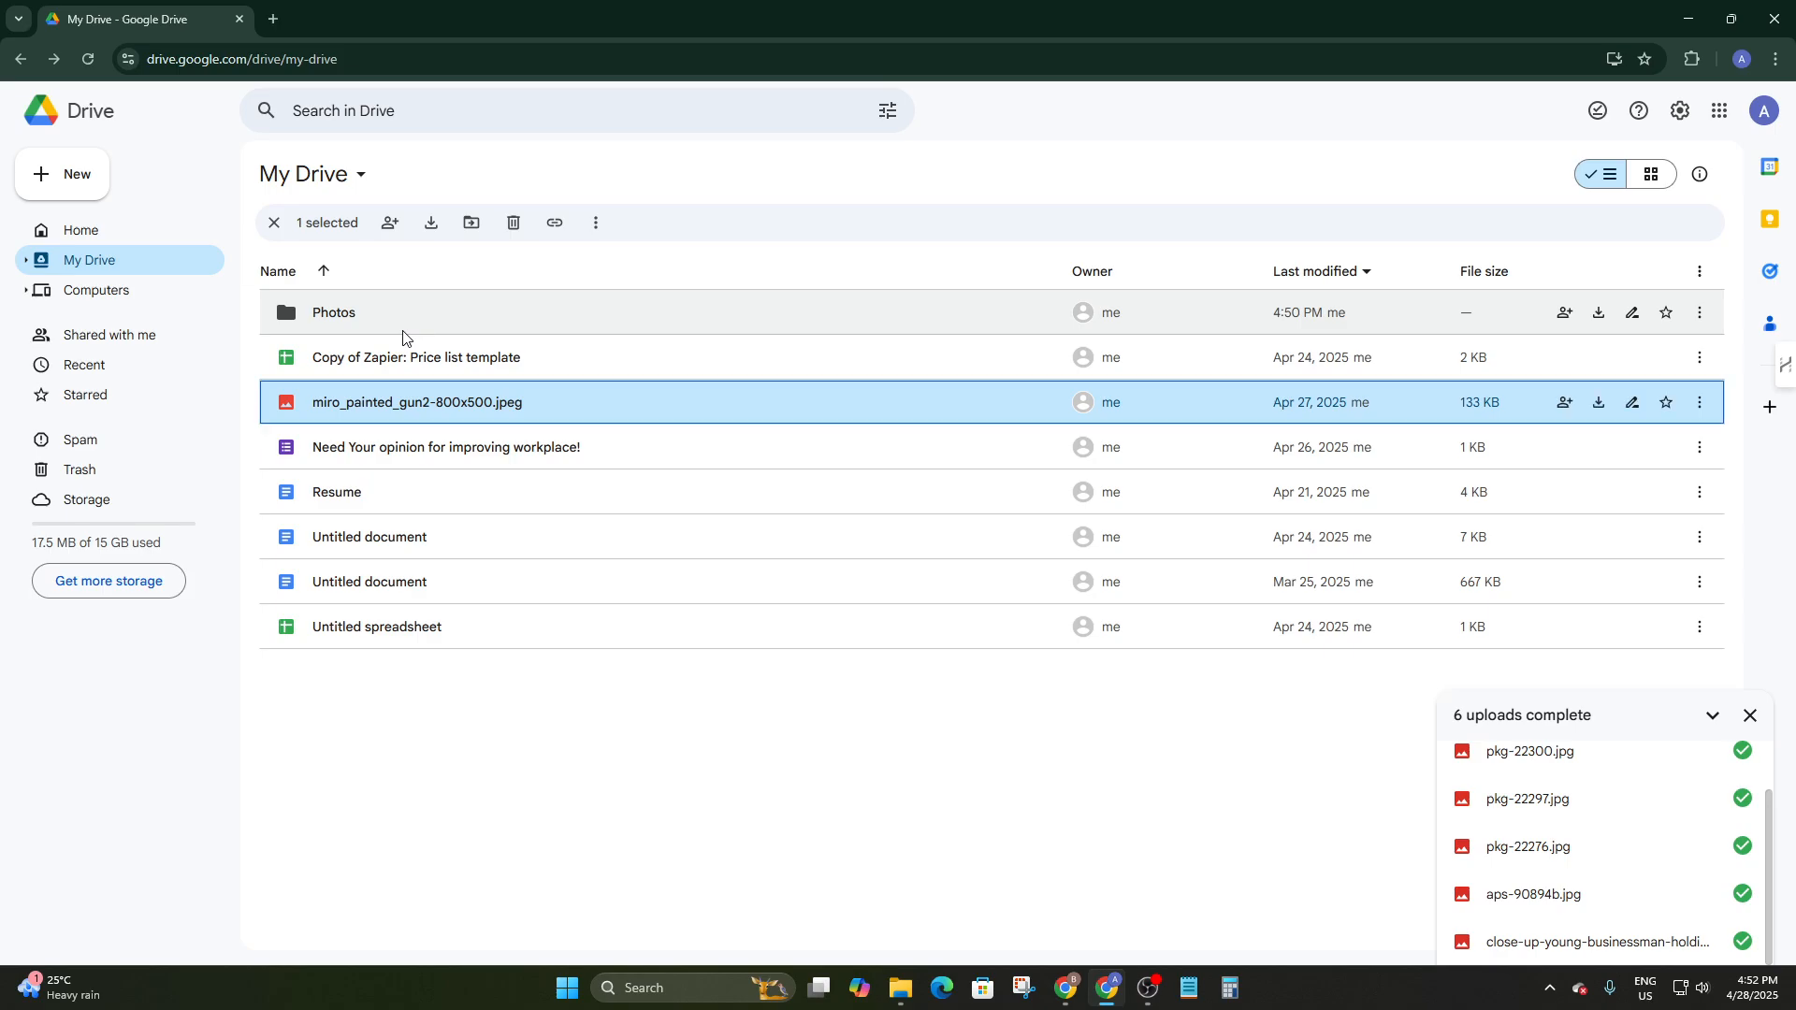
{"action": "key", "text": "ctrl+c"}
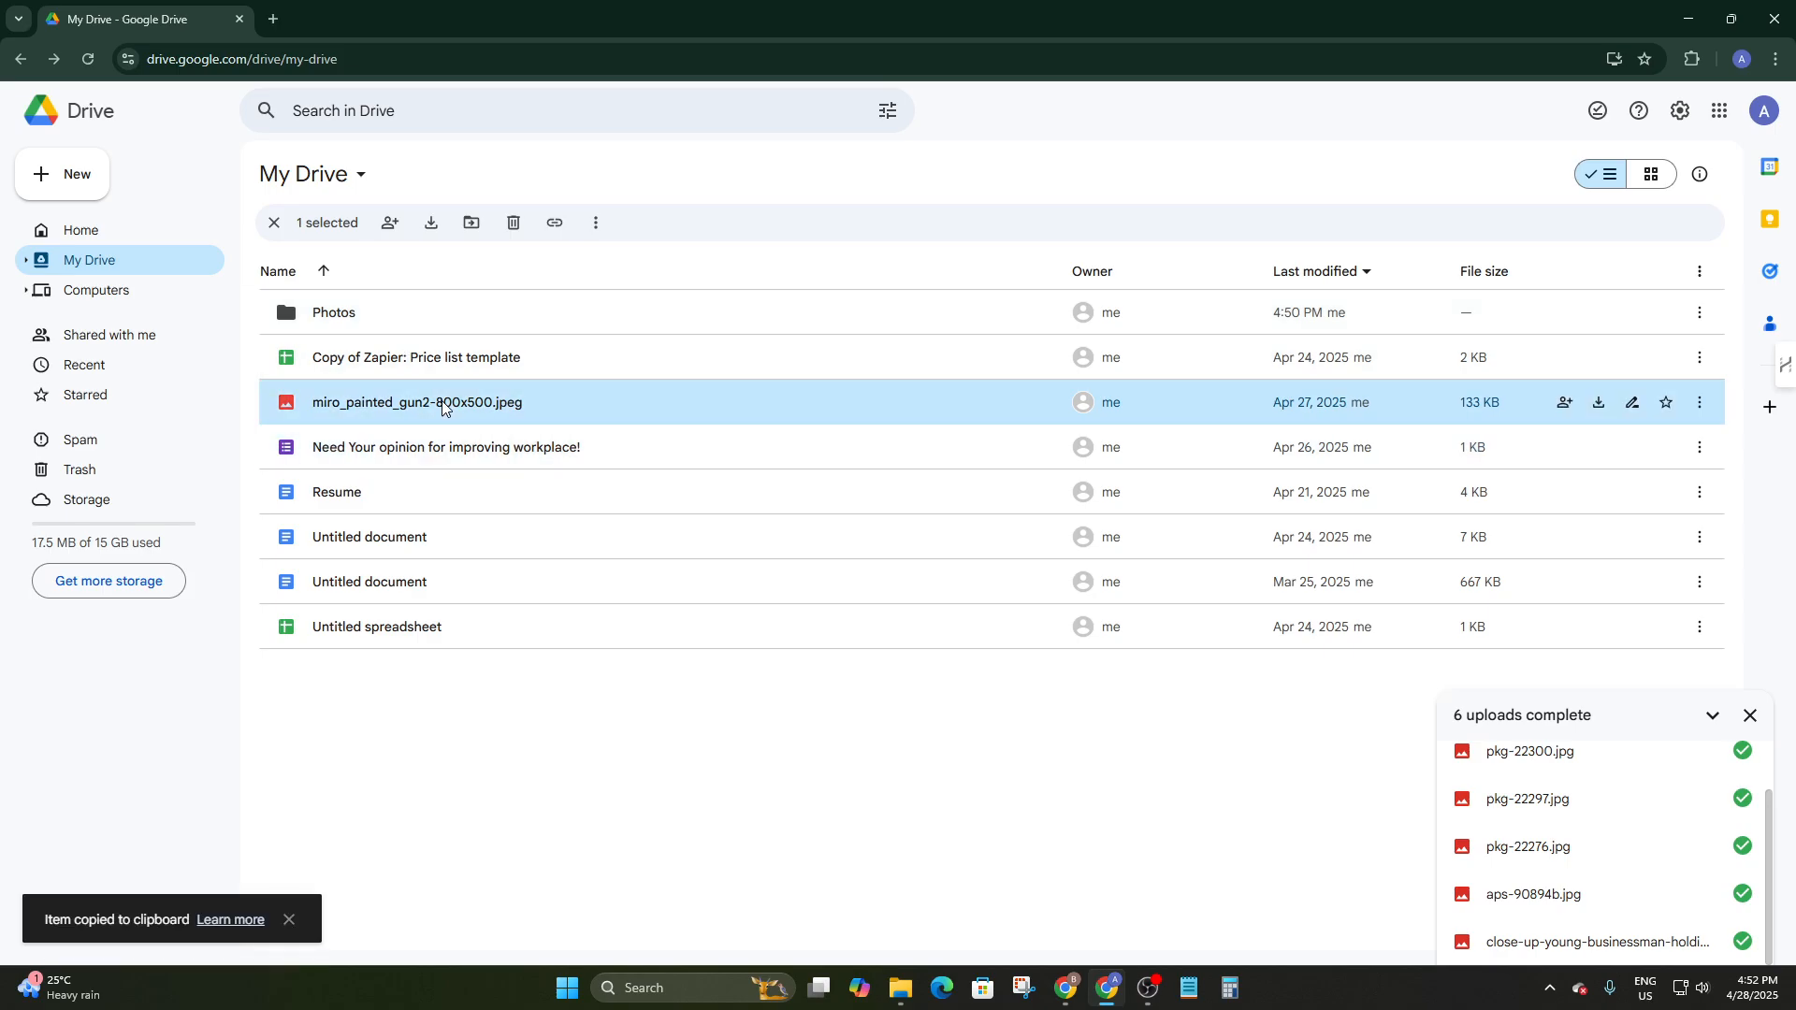
{"action": "double_click", "coordinate": [445, 410]}
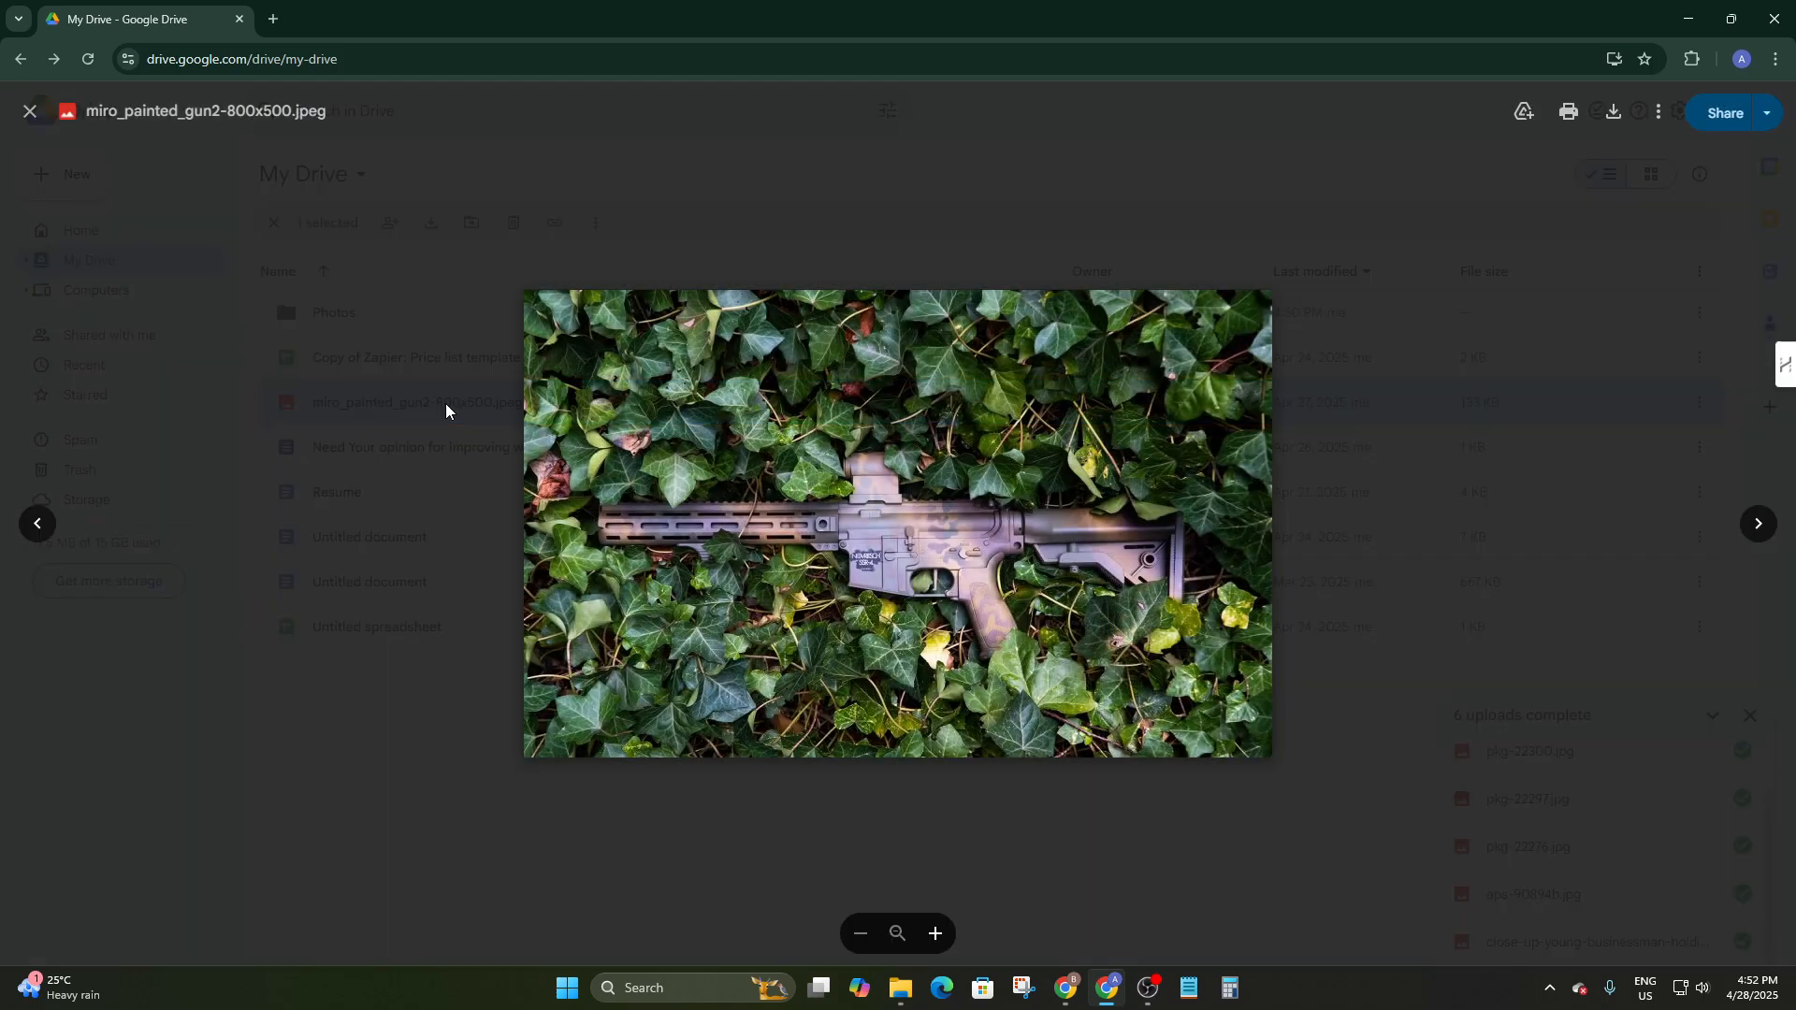
{"action": "left_click", "coordinate": [1405, 461]}
Copy miro_painted_gun2-800x500.jpeg from My Drive into the Photos folder, and sort the files by name in descending order
{"action": "left_click", "coordinate": [521, 413]}
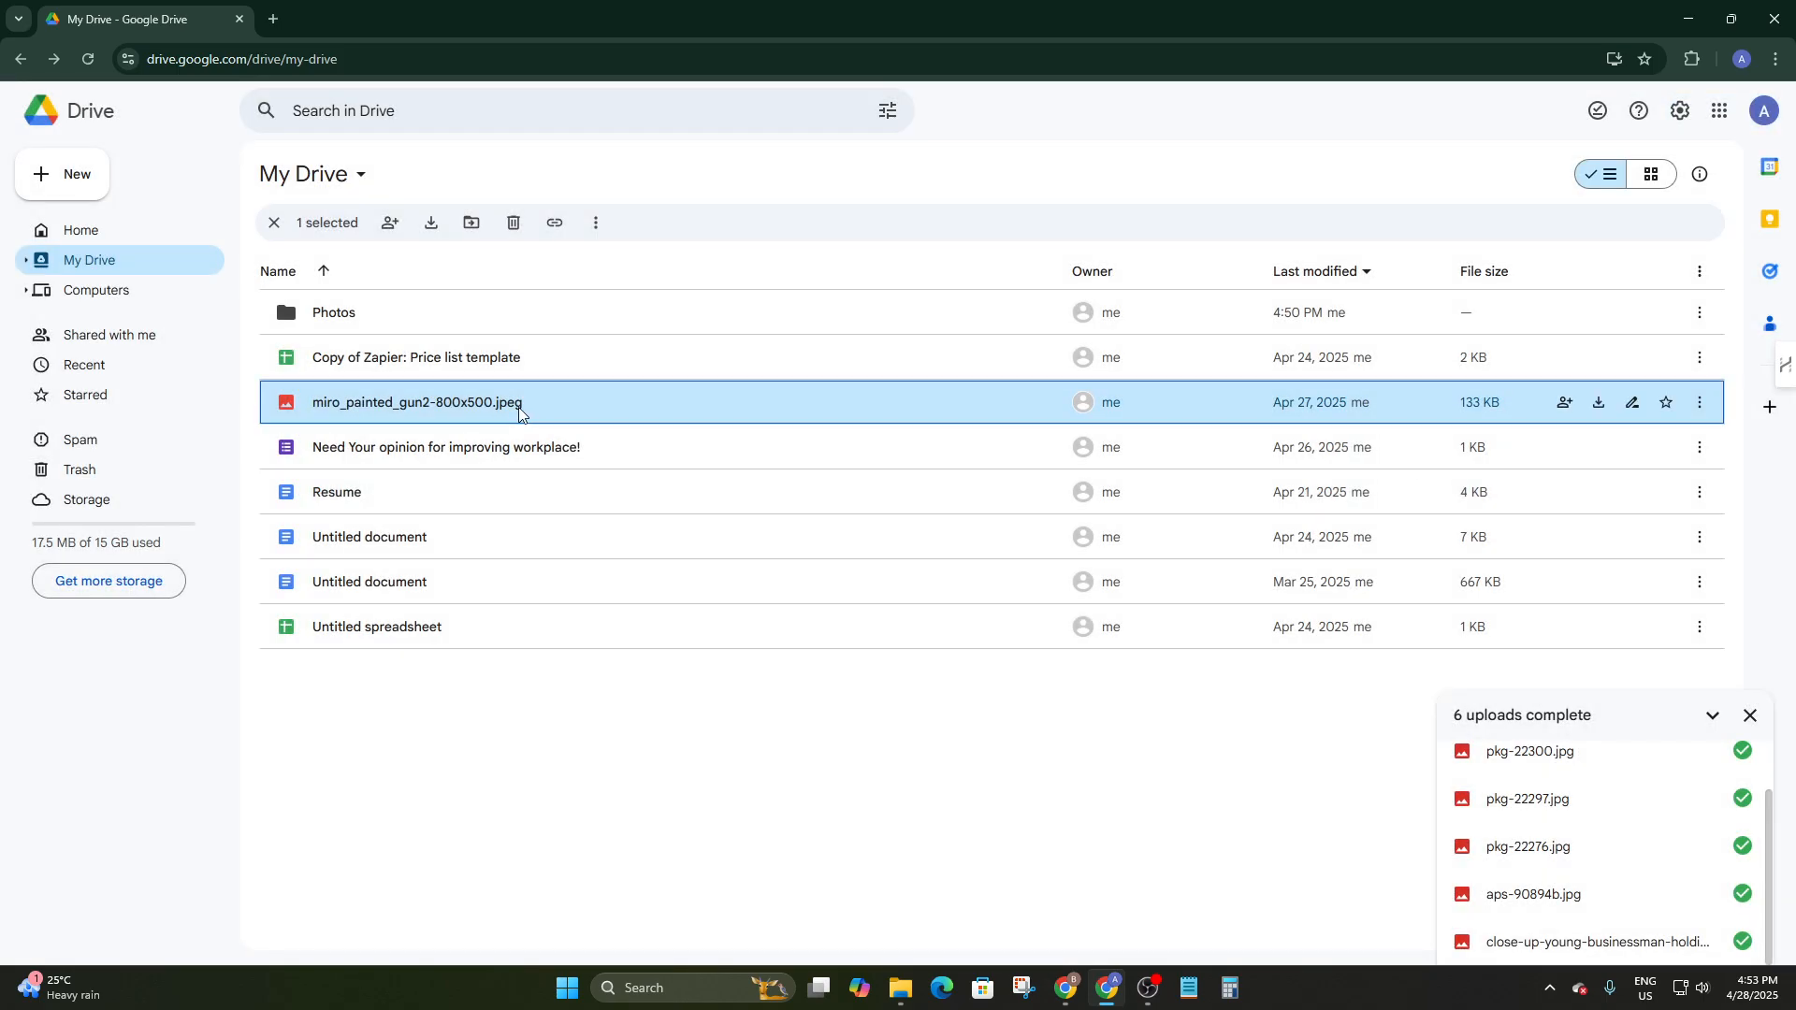
{"action": "key", "text": "ctrl+c"}
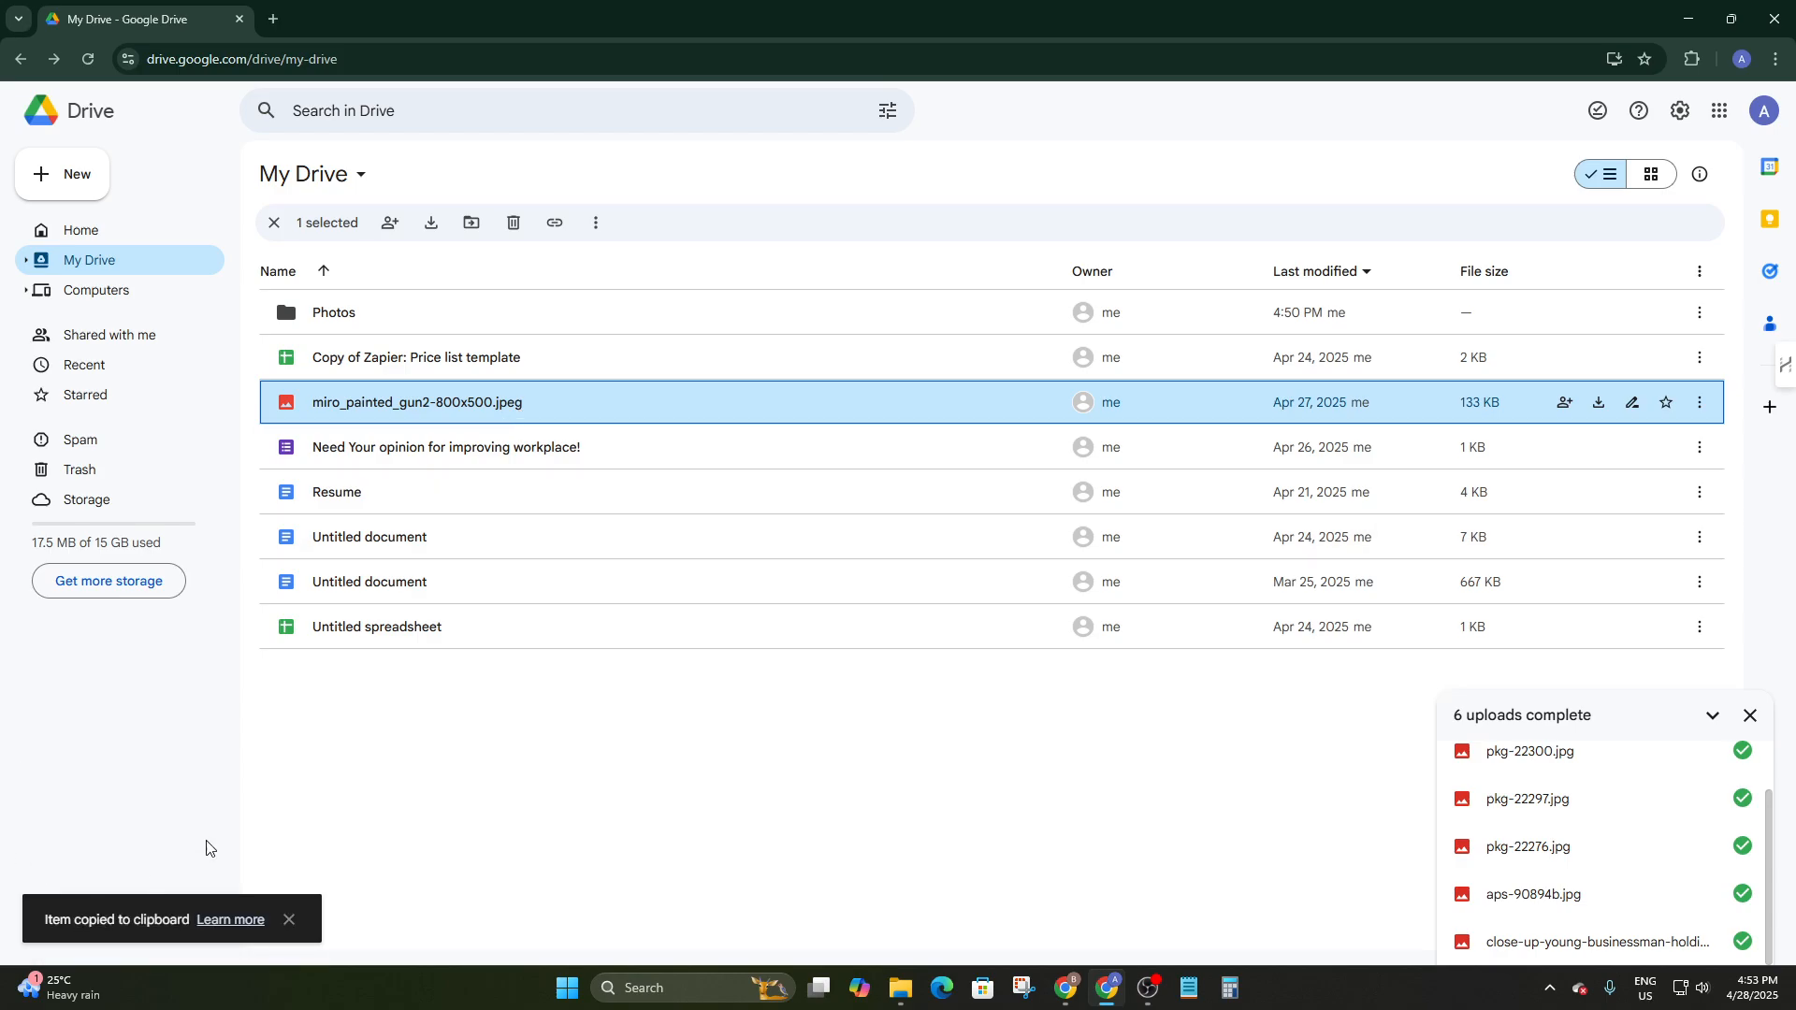
{"action": "double_click", "coordinate": [330, 334]}
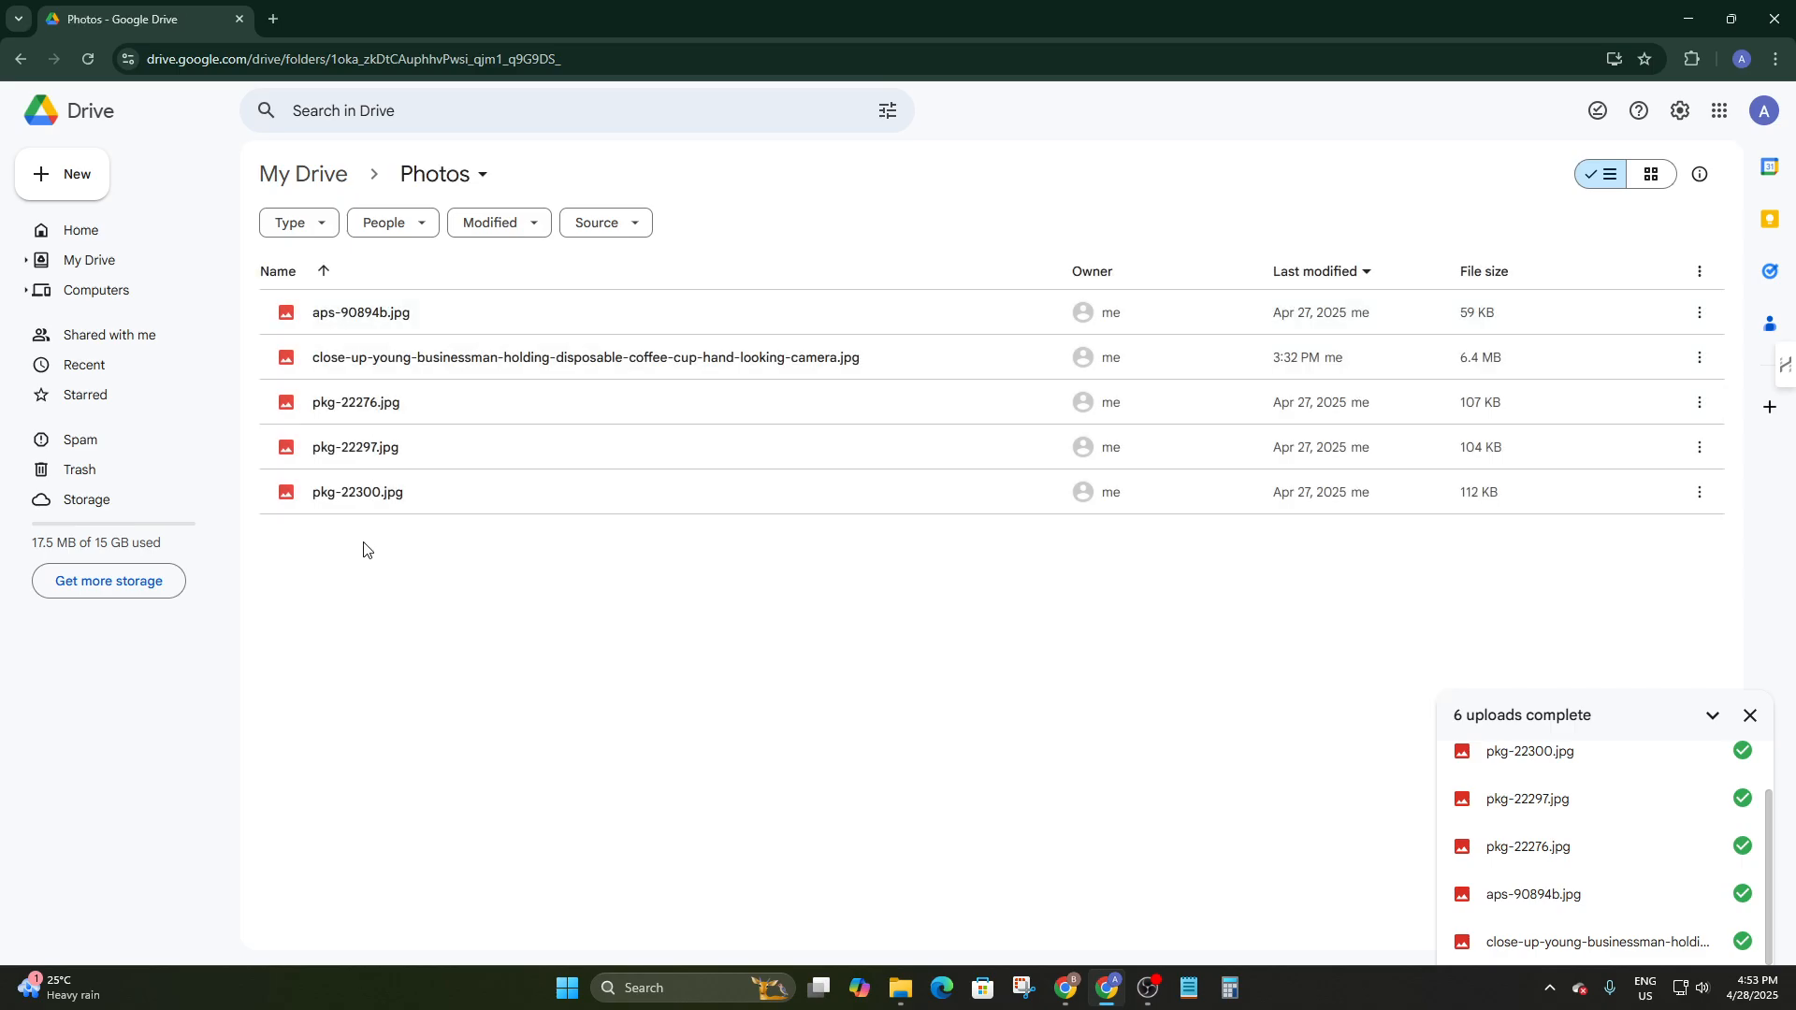
{"action": "key", "text": "ctrl+v"}
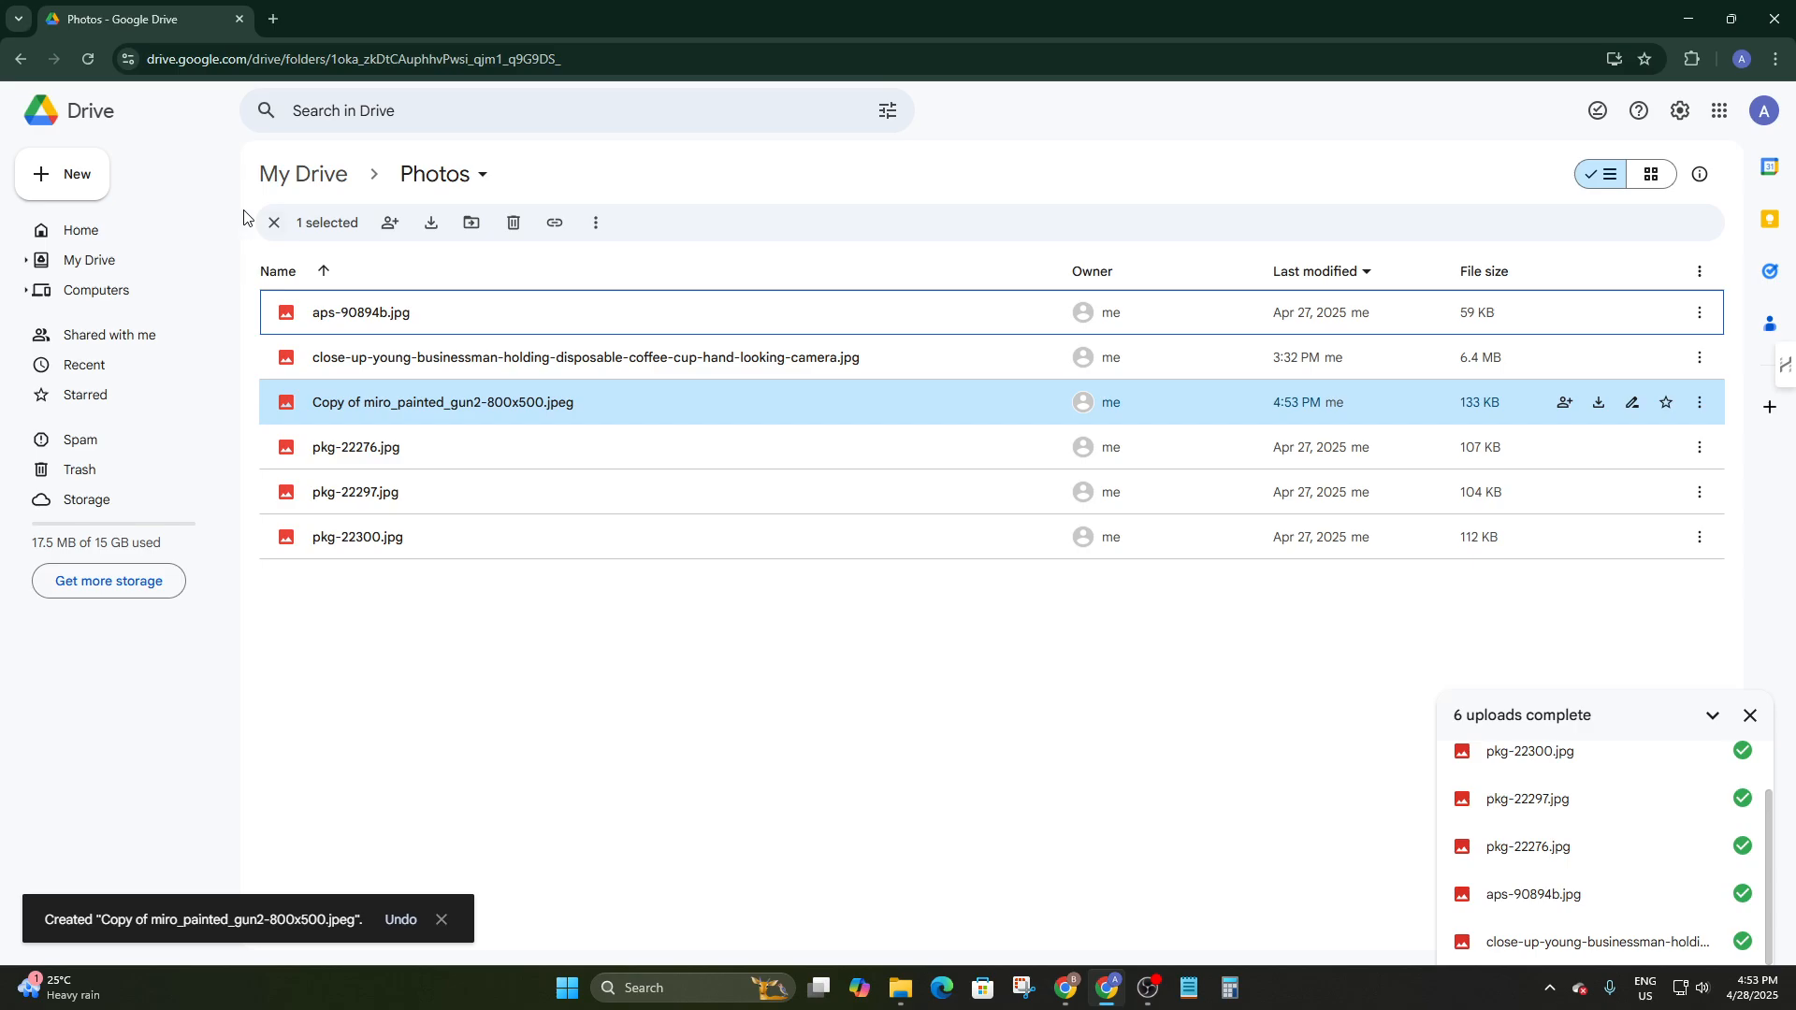
{"action": "left_click", "coordinate": [284, 274]}
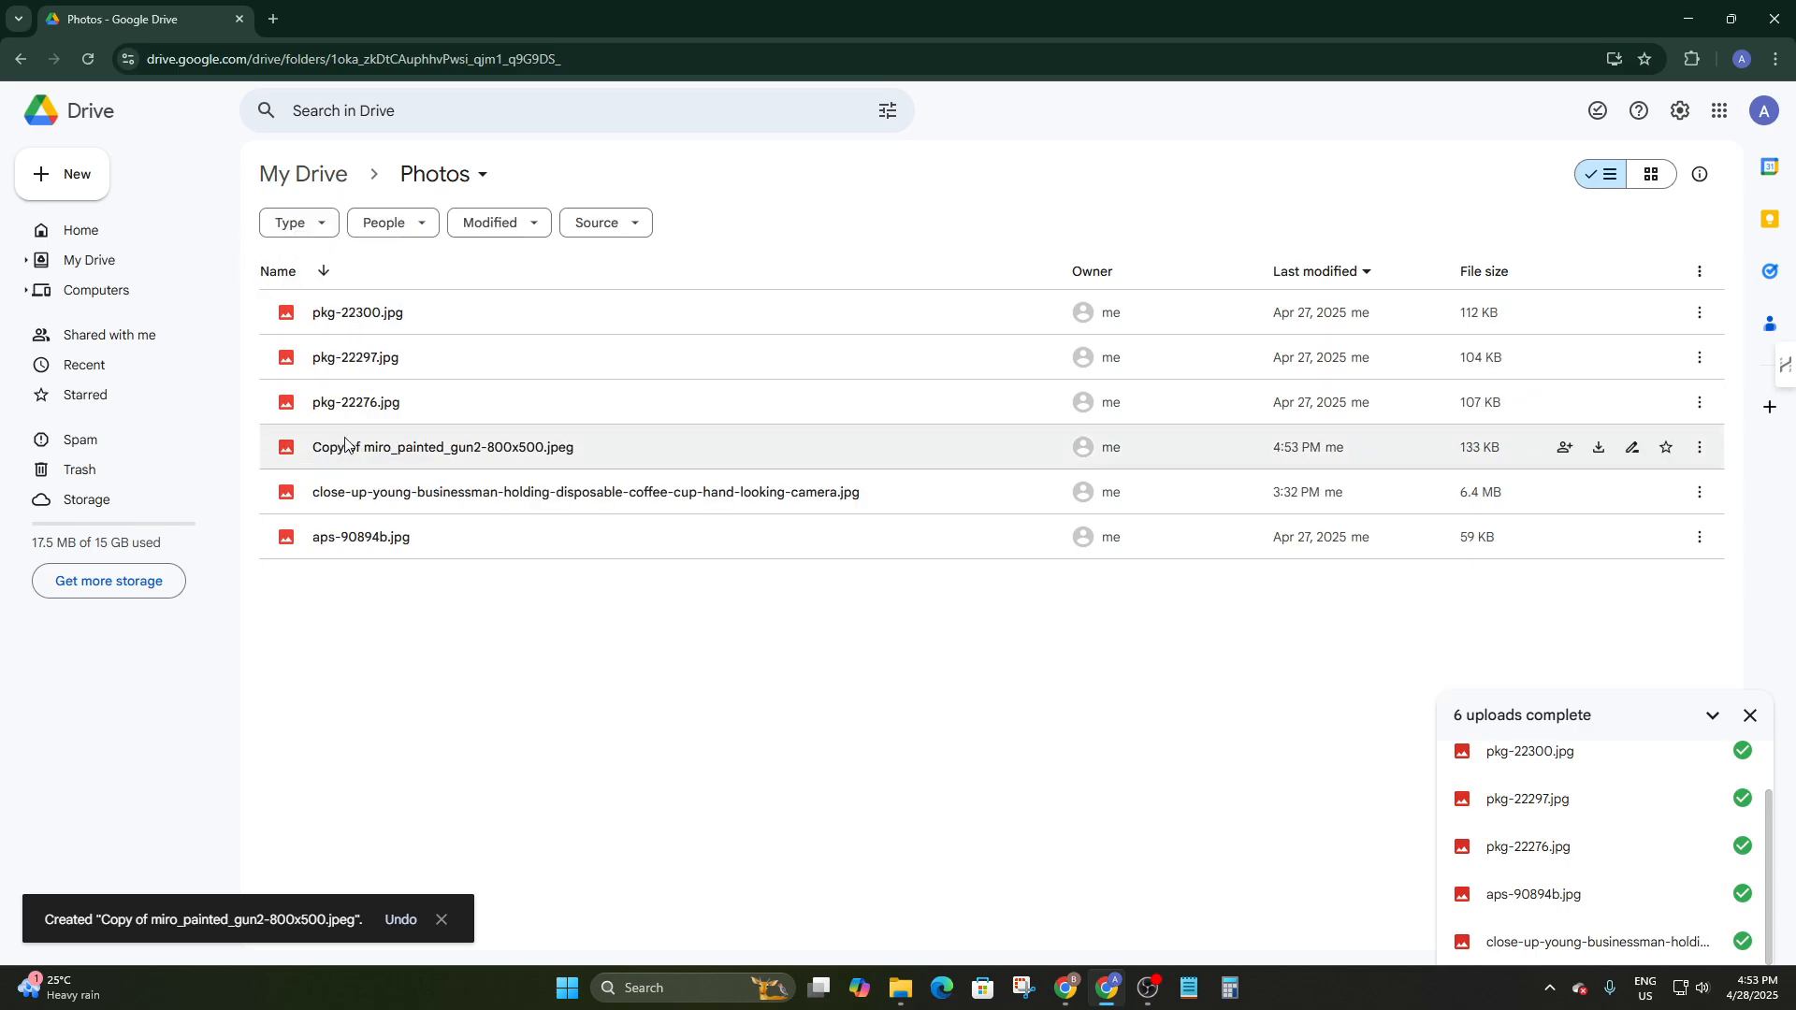
Try to move miro_painted_gun2-800x500.jpeg from My Drive into the Photos folder by cutting it, and undo the last action
{"action": "left_click", "coordinate": [21, 59]}
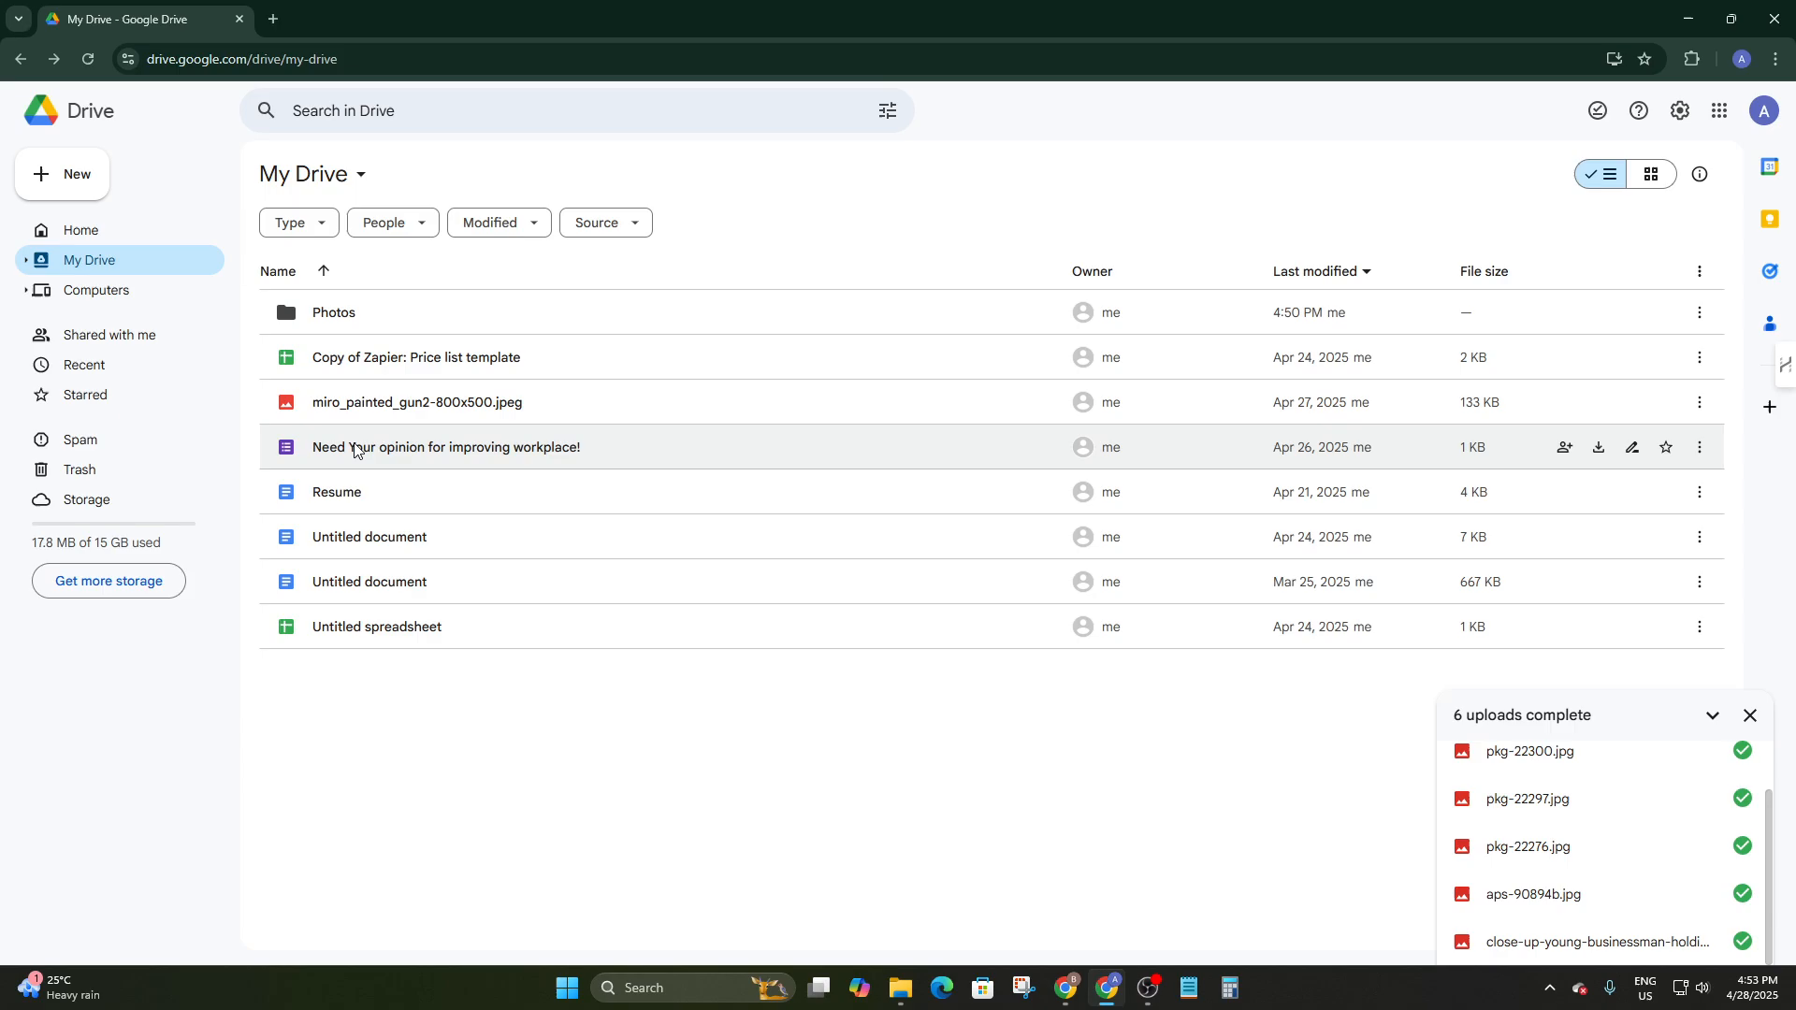
{"action": "left_click", "coordinate": [361, 410]}
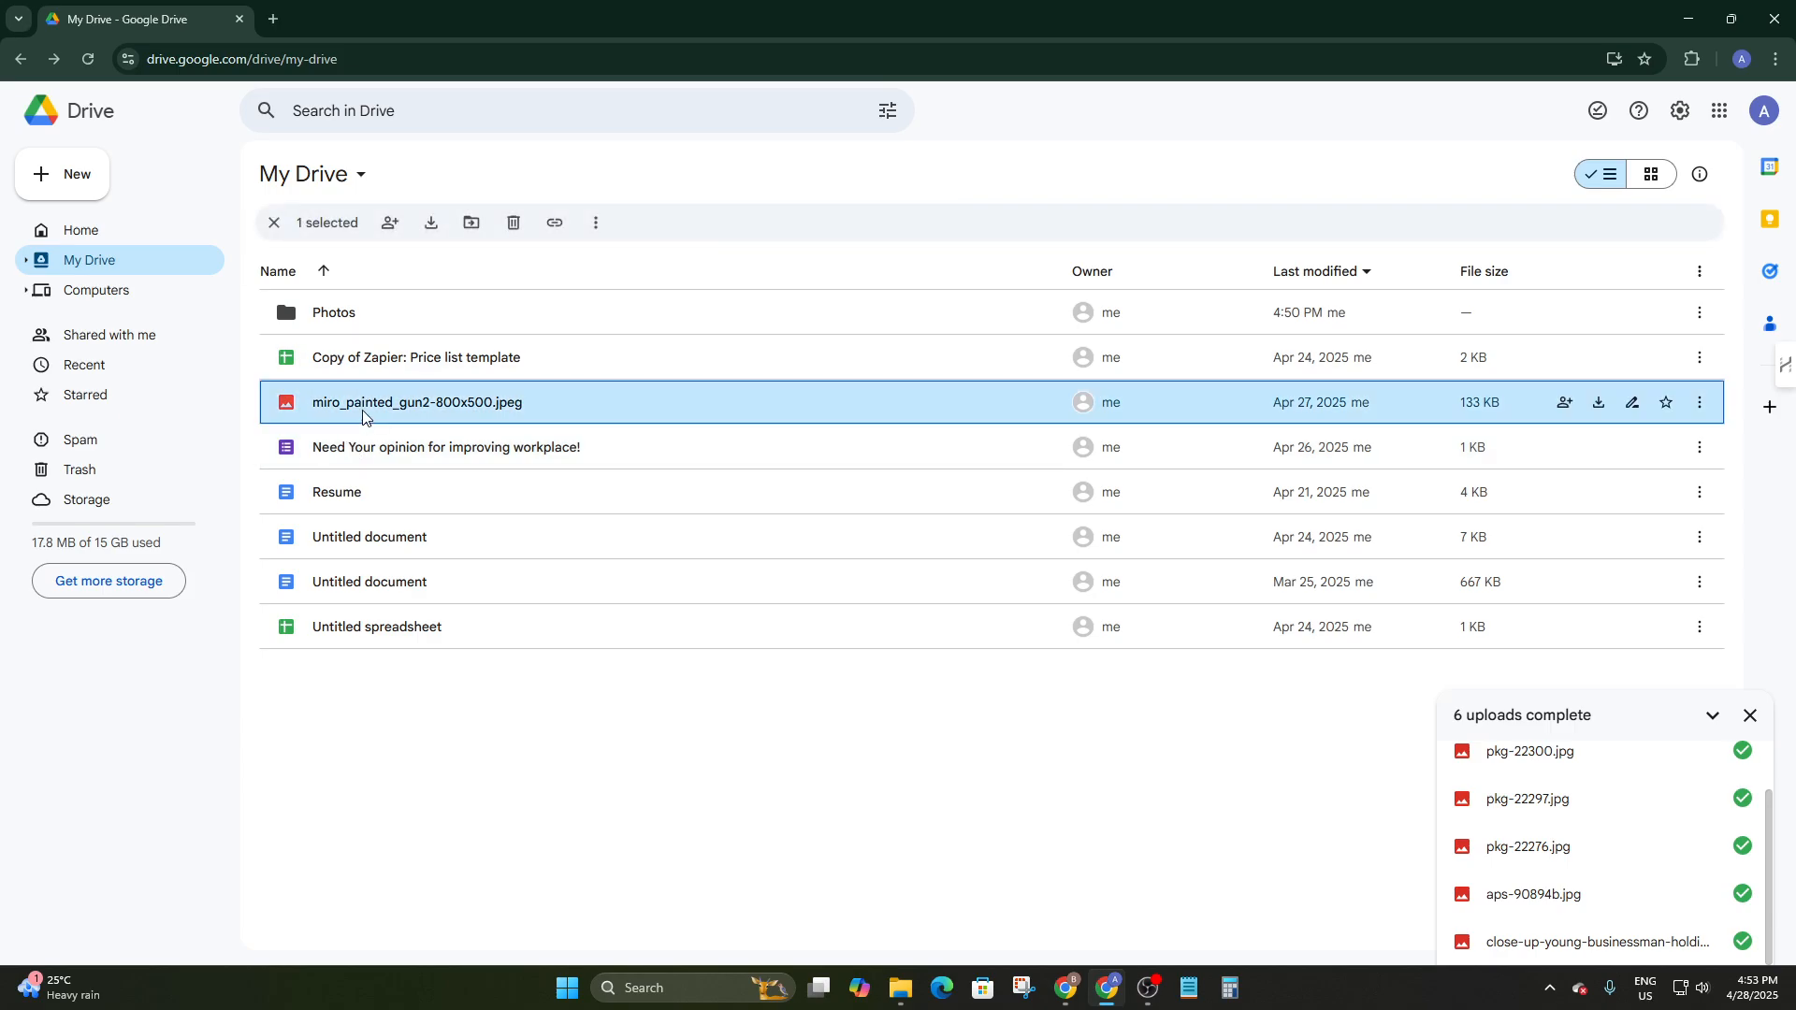
{"action": "key", "text": "ctrl+x"}
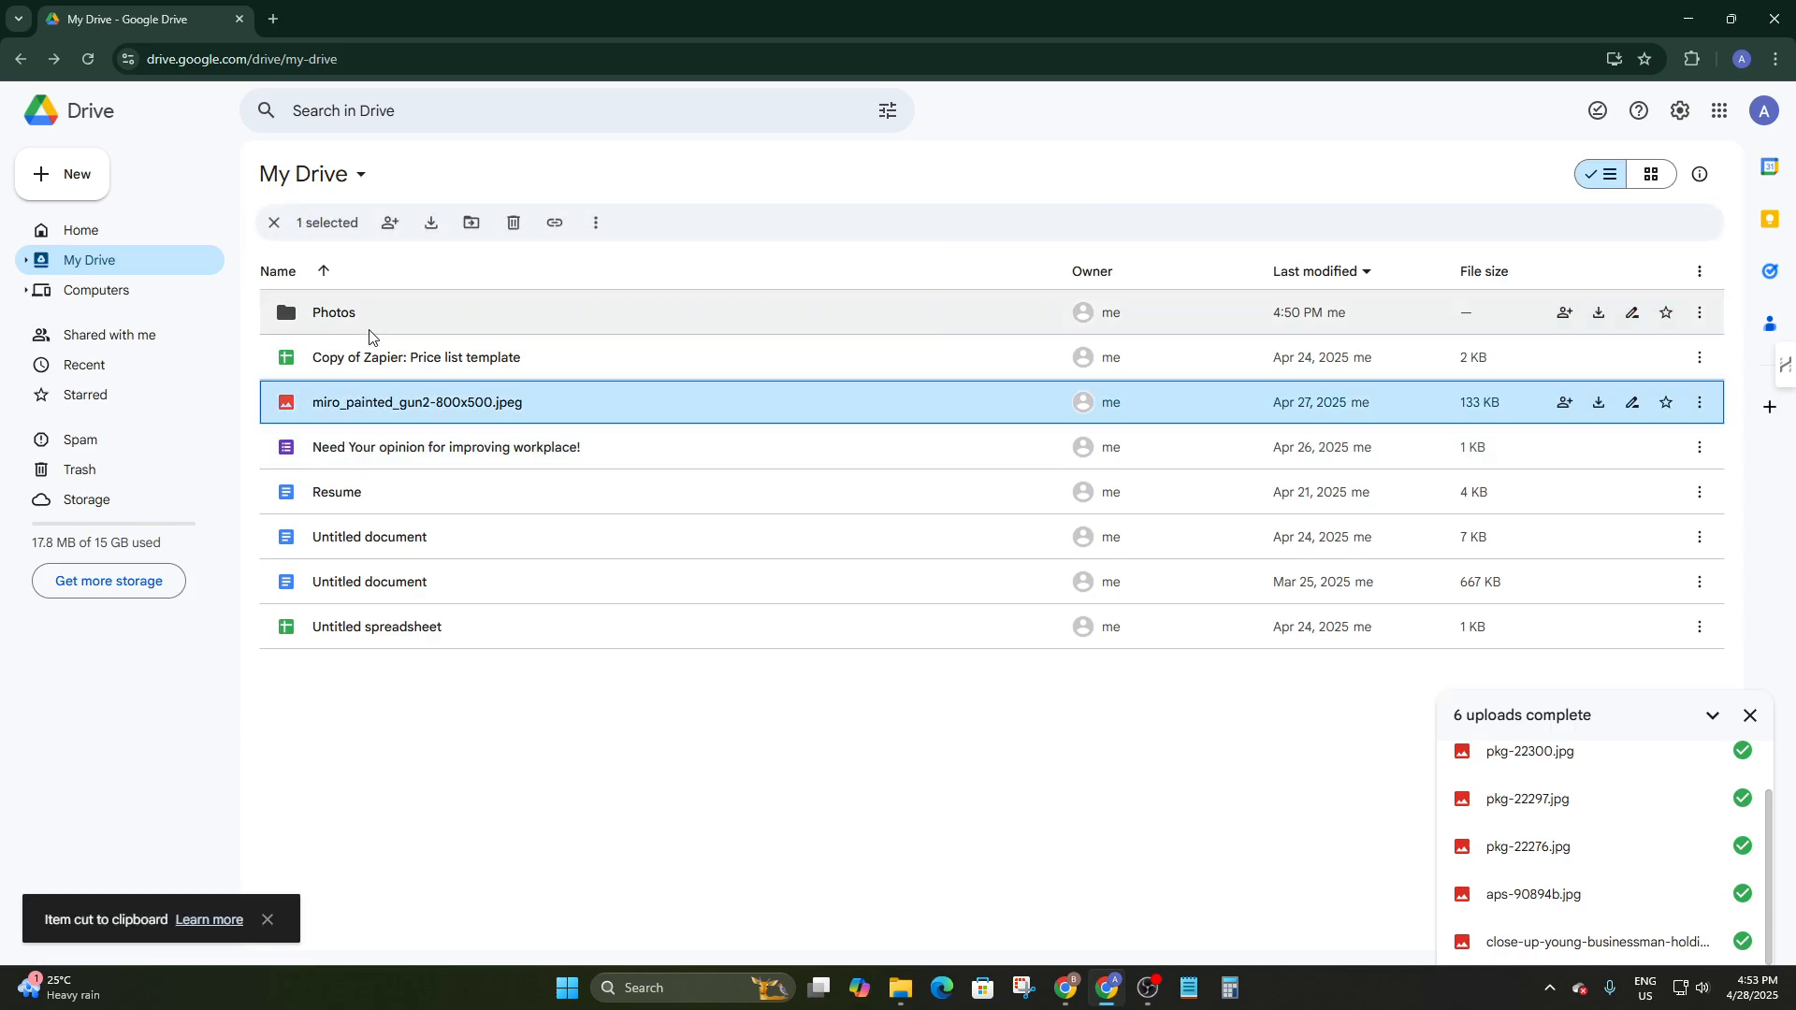
{"action": "left_click", "coordinate": [373, 326]}
{"action": "double_click", "coordinate": [373, 325]}
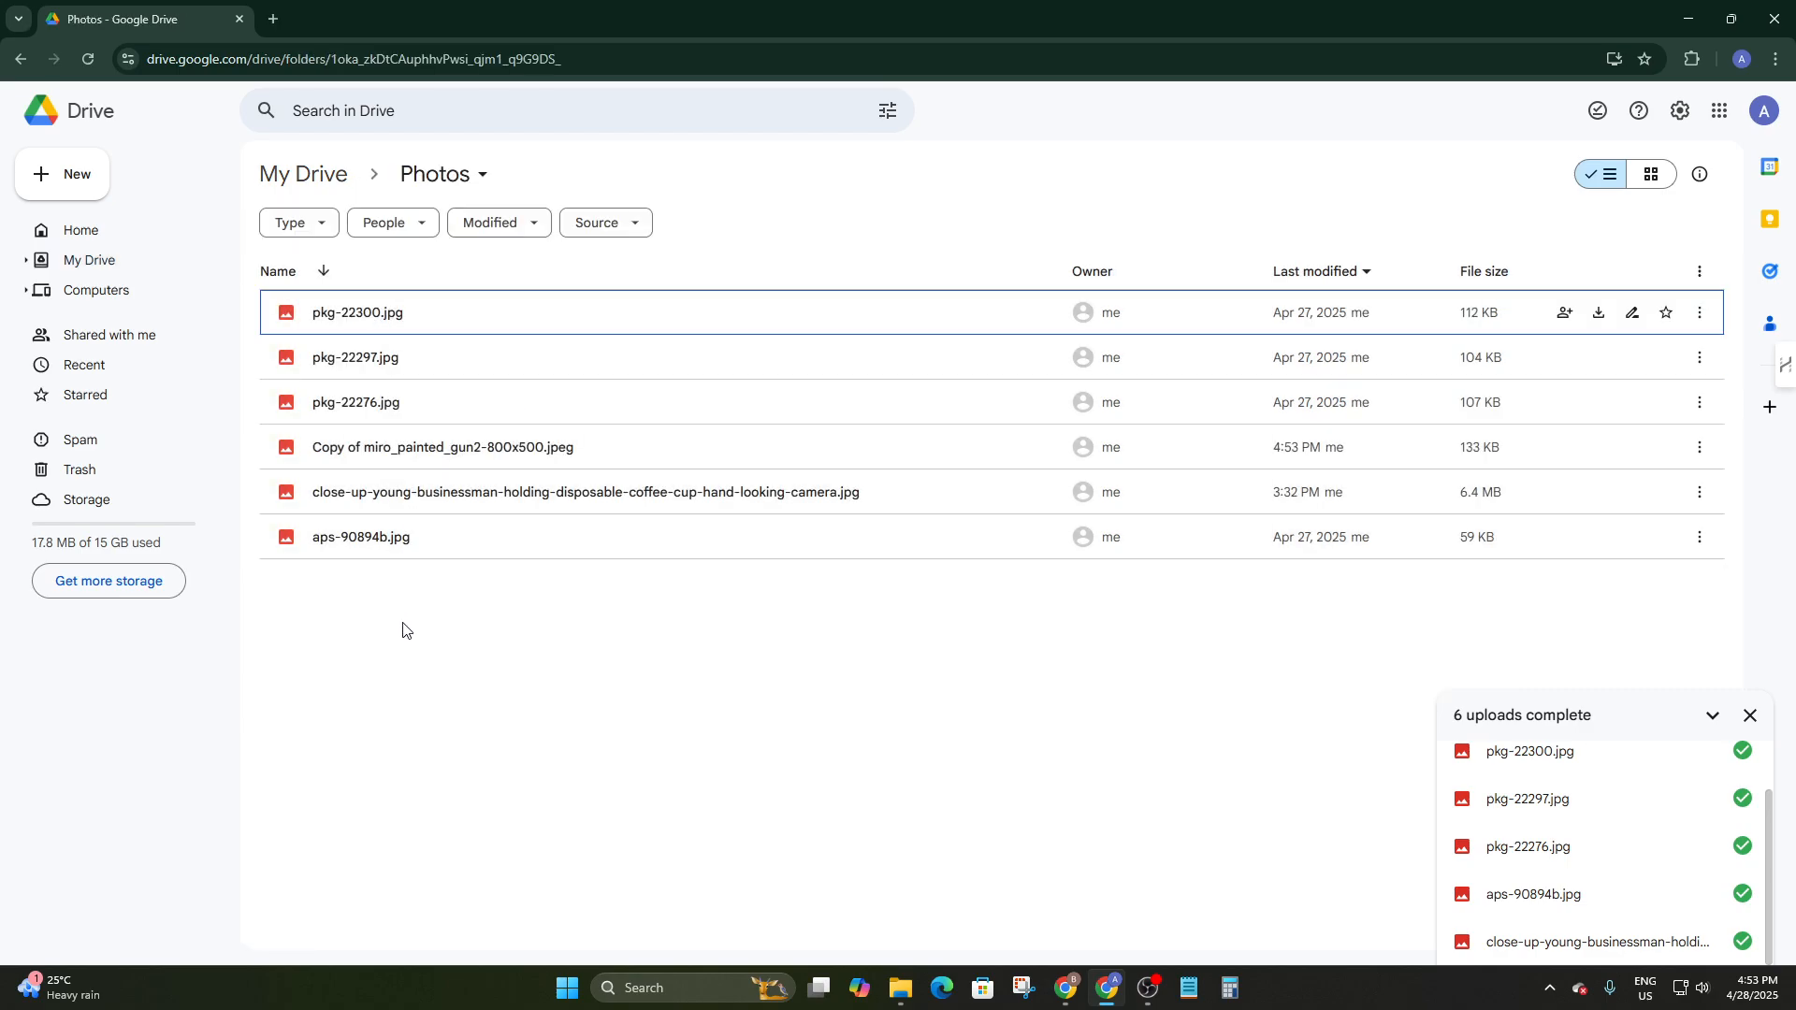
{"action": "key", "text": "ctrl+z"}
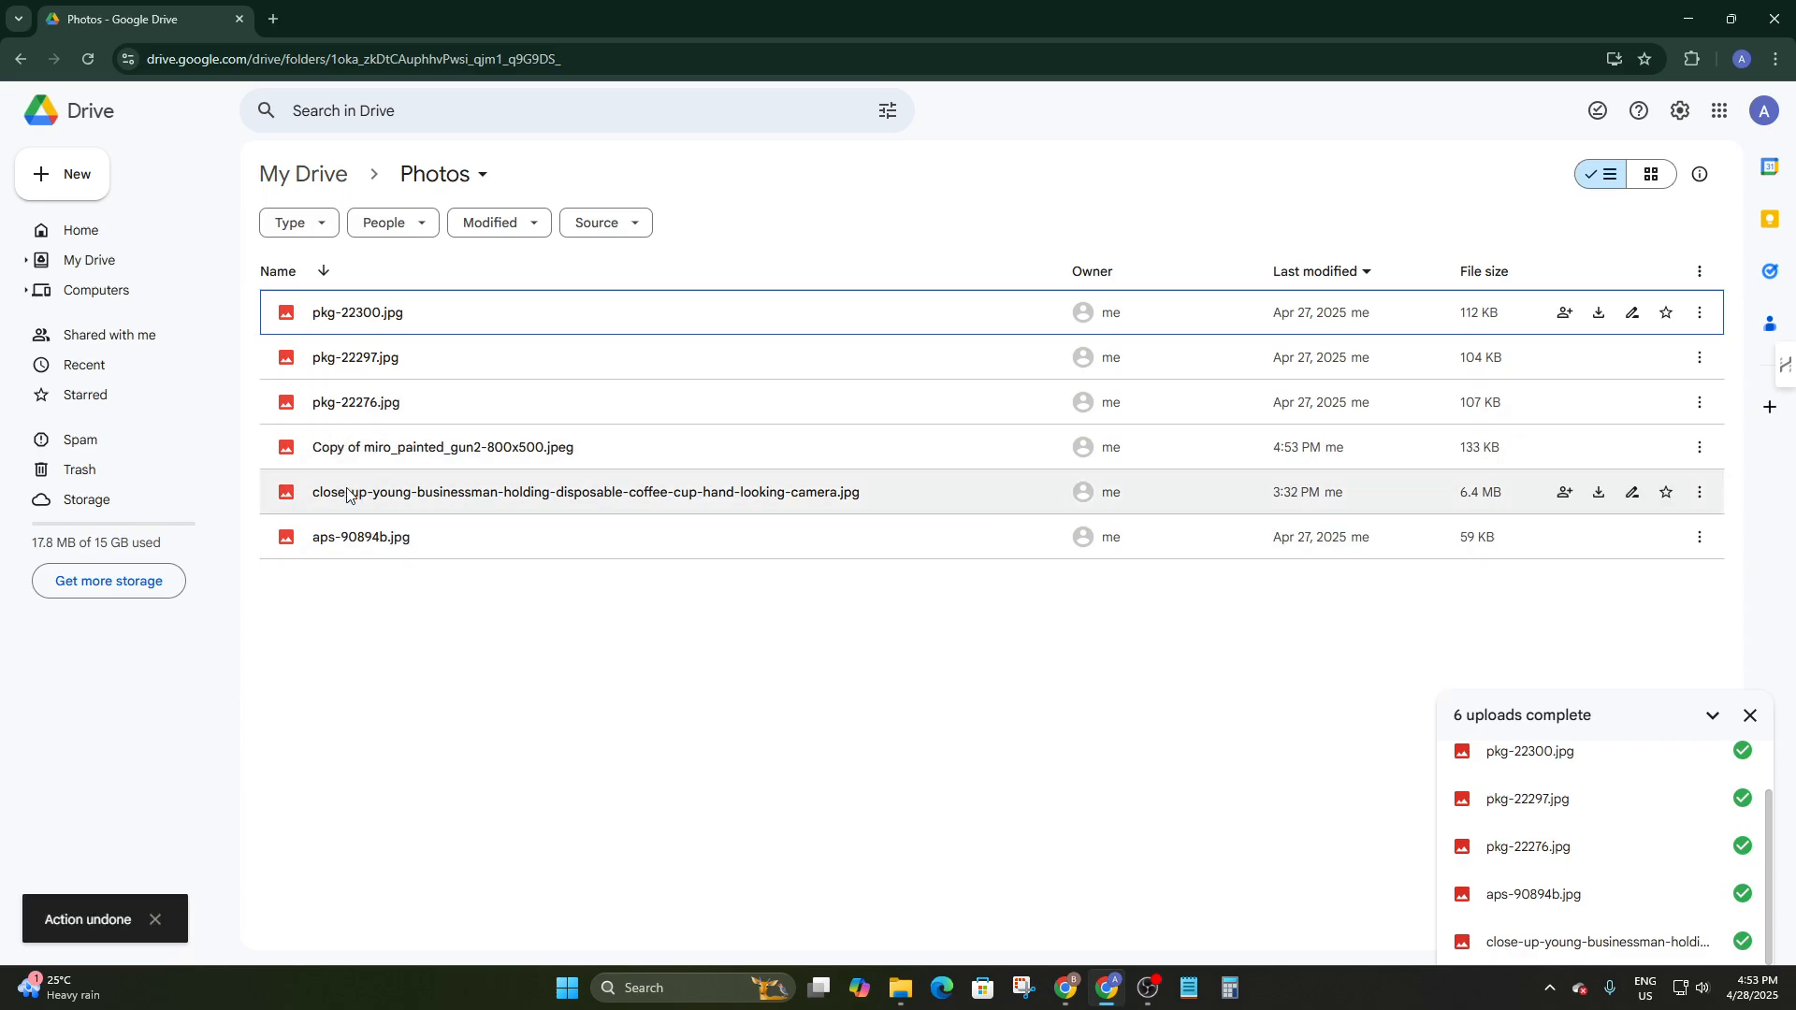
Move the copy of miro_painted_gun2-800x500.jpeg in the Photos folder to the trash, and return to My Drive with Untitled spreadsheet selected
{"action": "left_click", "coordinate": [407, 446]}
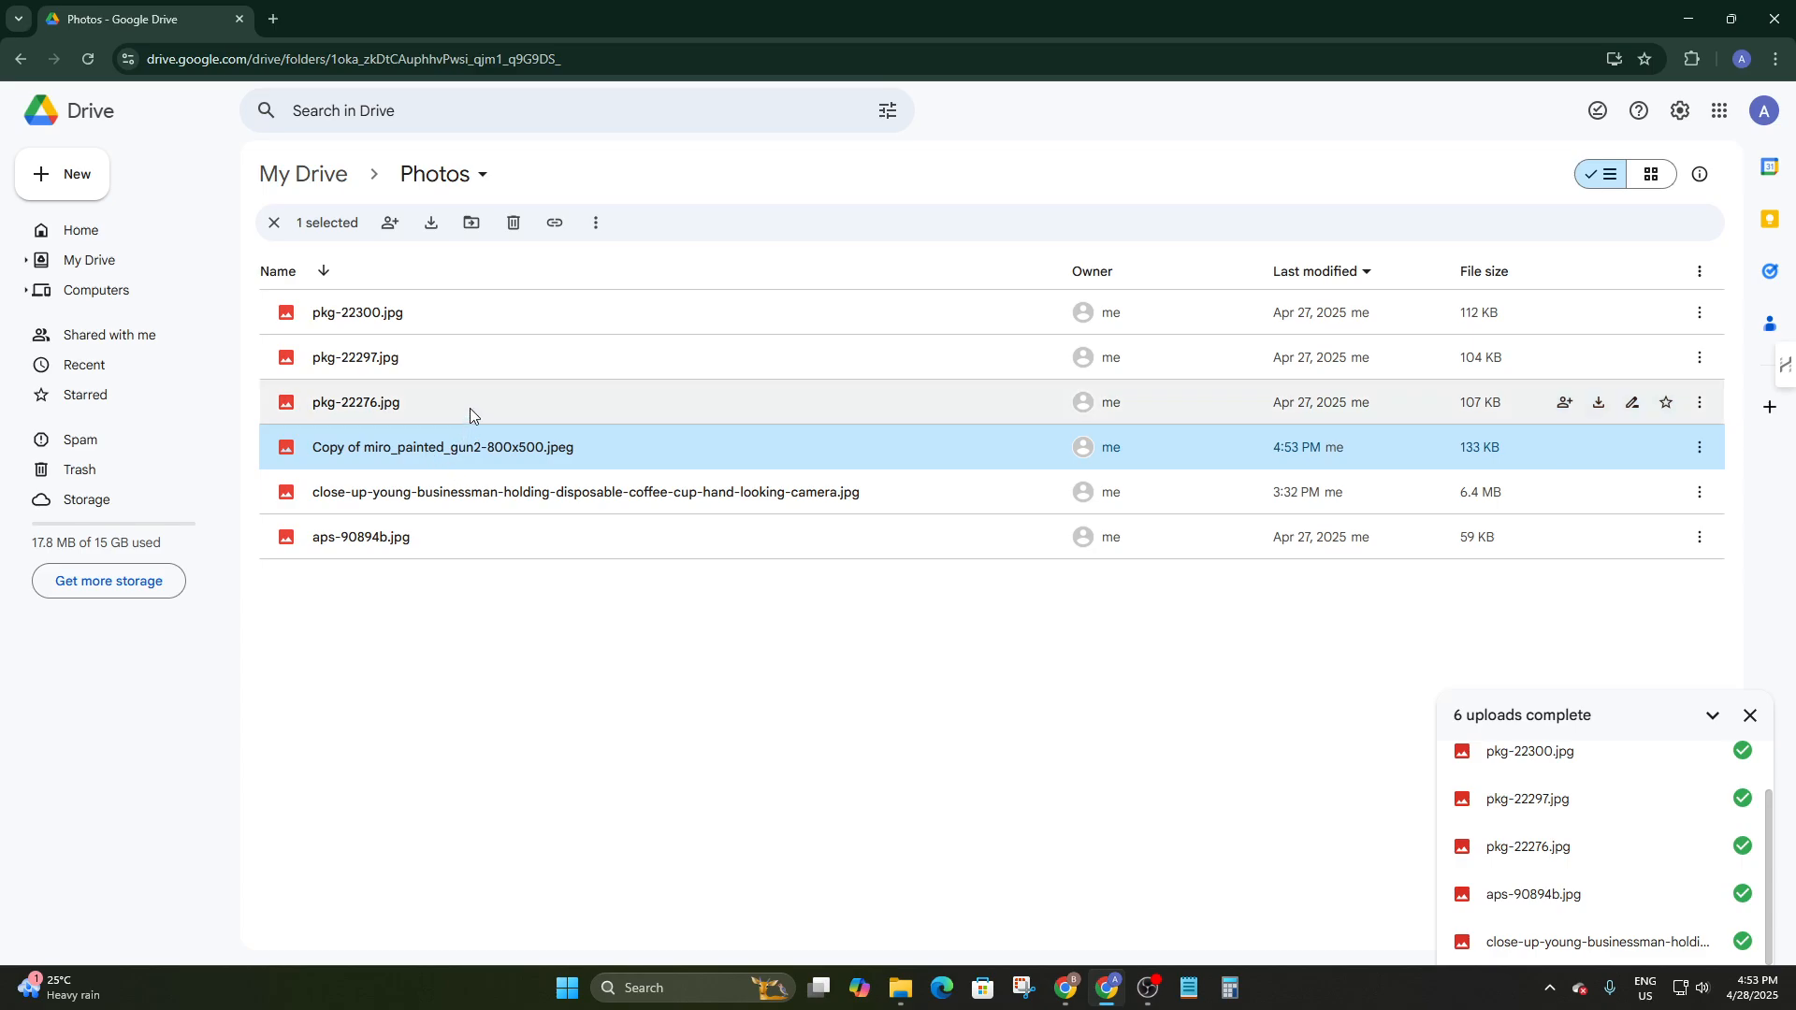
{"action": "left_click", "coordinate": [512, 223]}
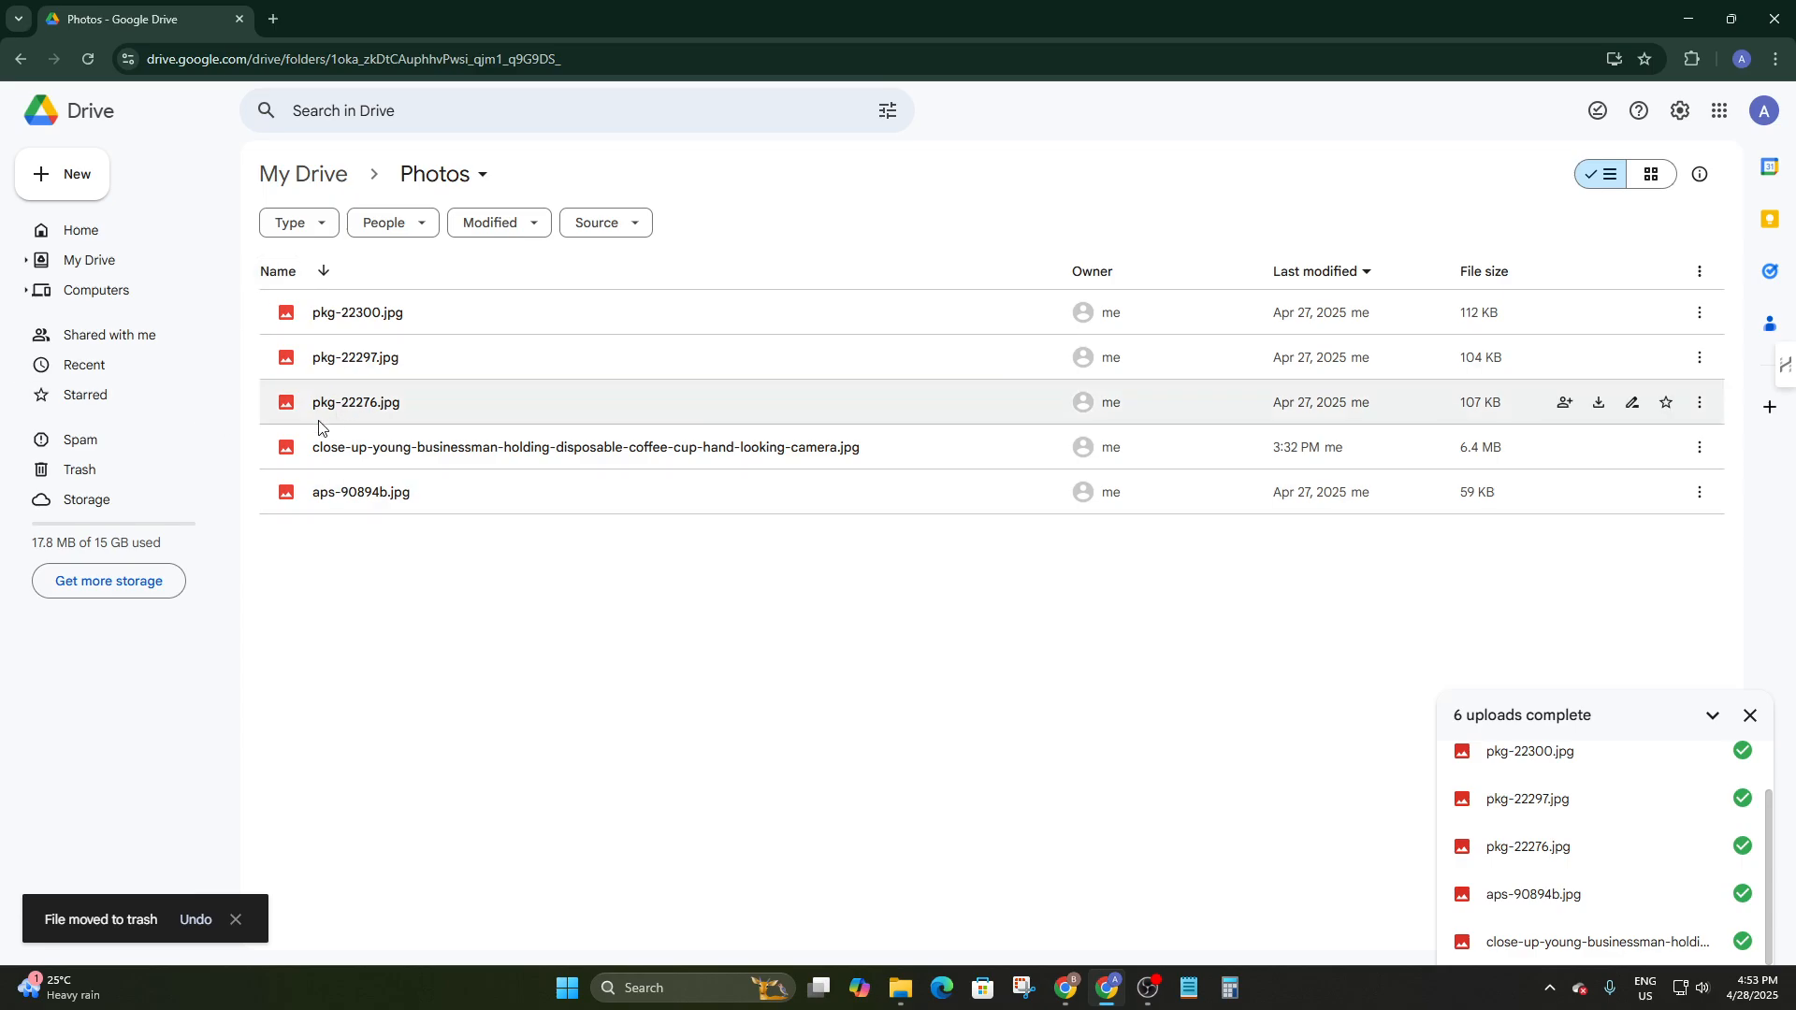
{"action": "left_click", "coordinate": [65, 262]}
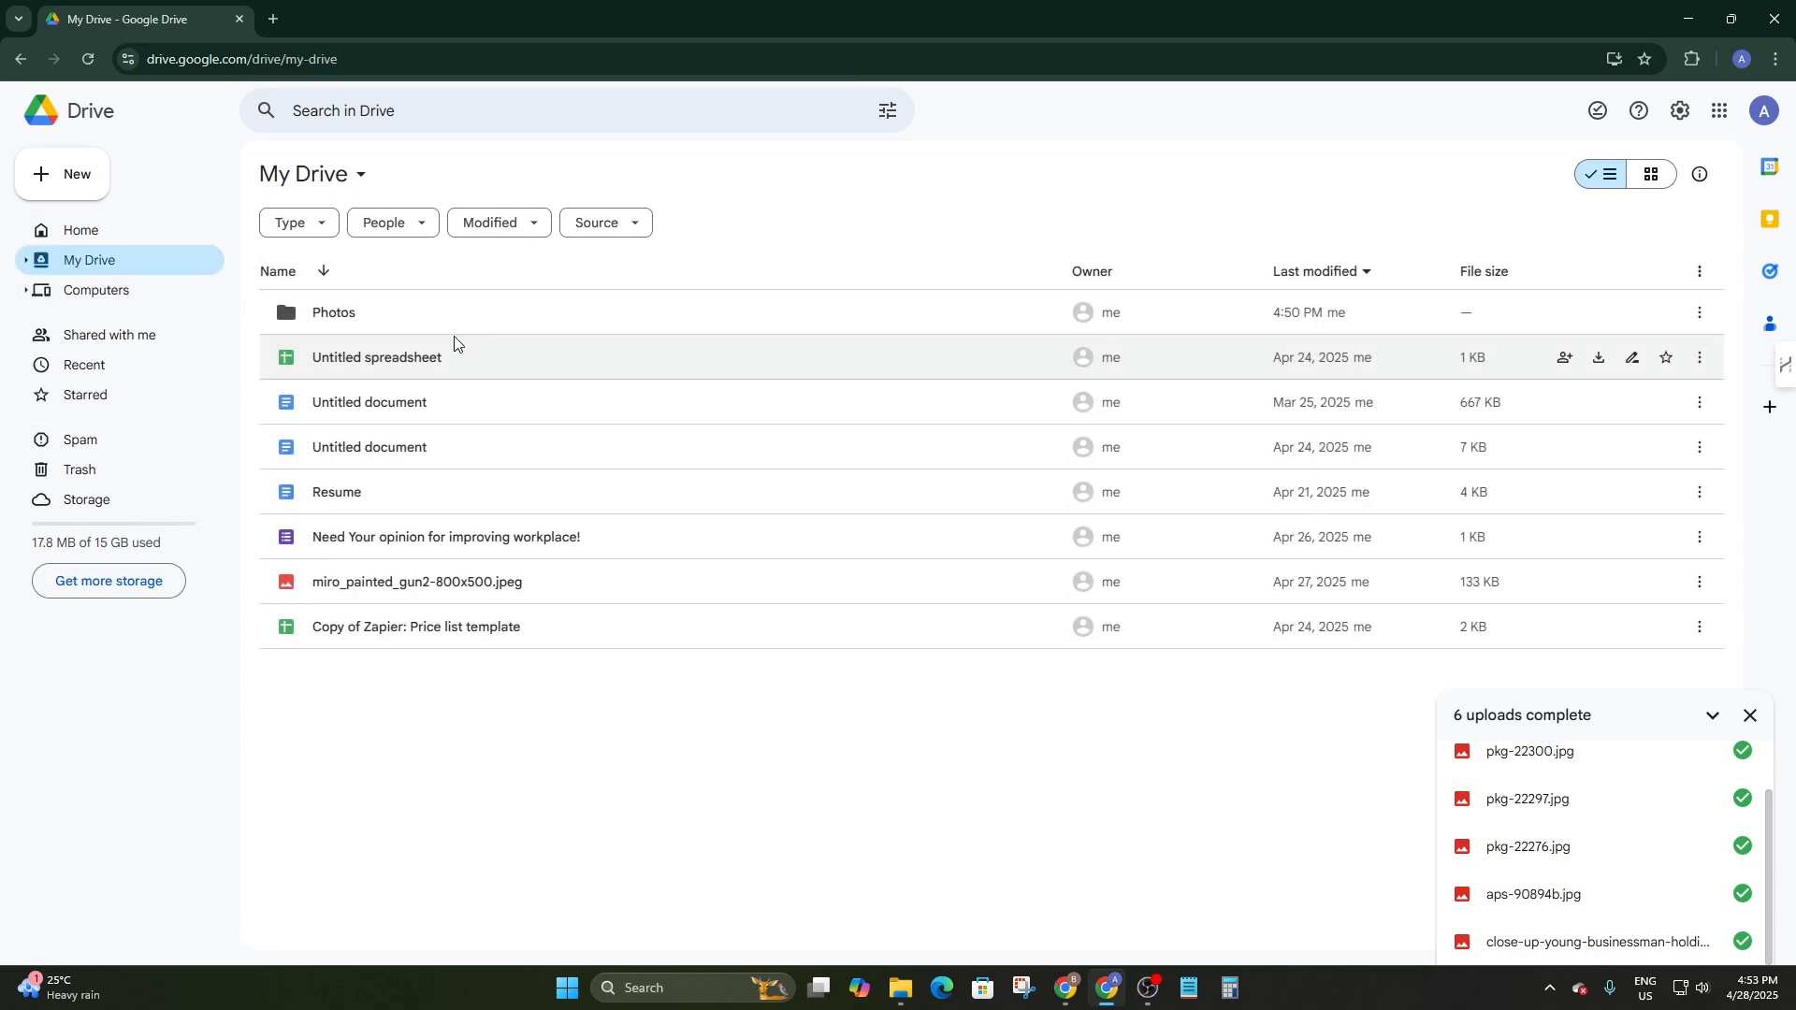
{"action": "left_click", "coordinate": [413, 344]}
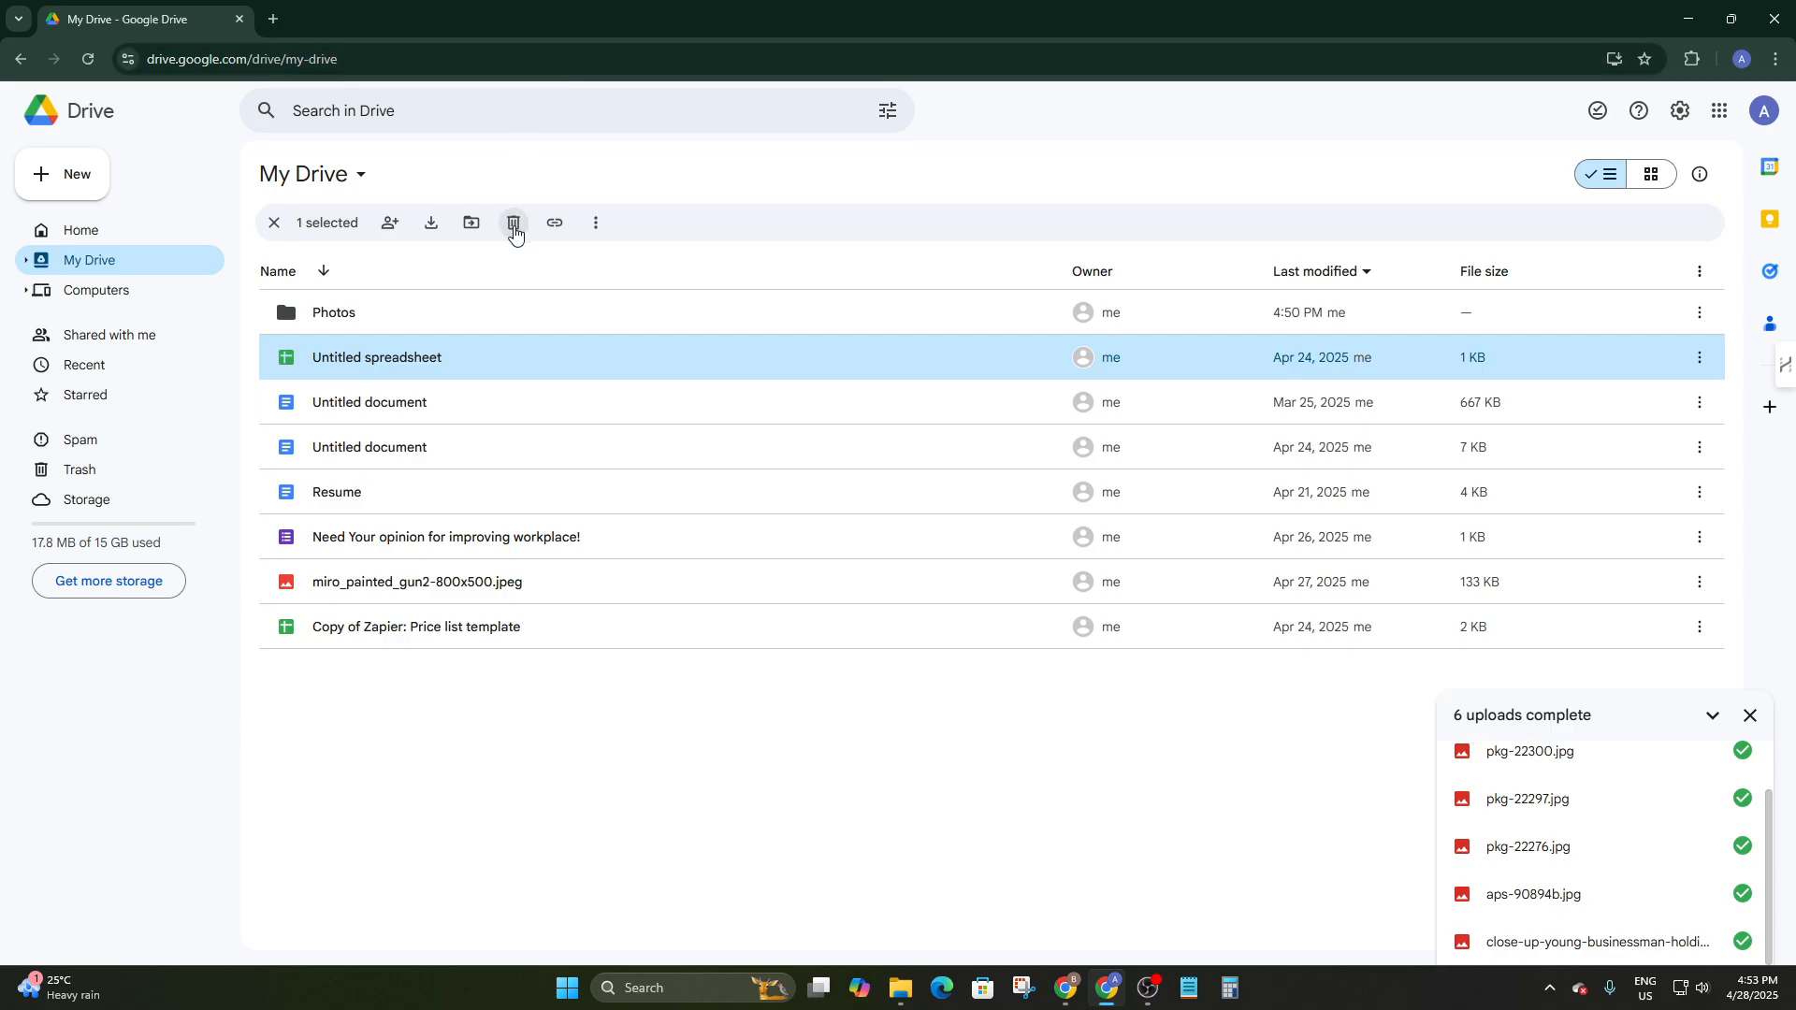
Open the Photos folder, select all of its files at once, and clear the selection
{"action": "double_click", "coordinate": [361, 297]}
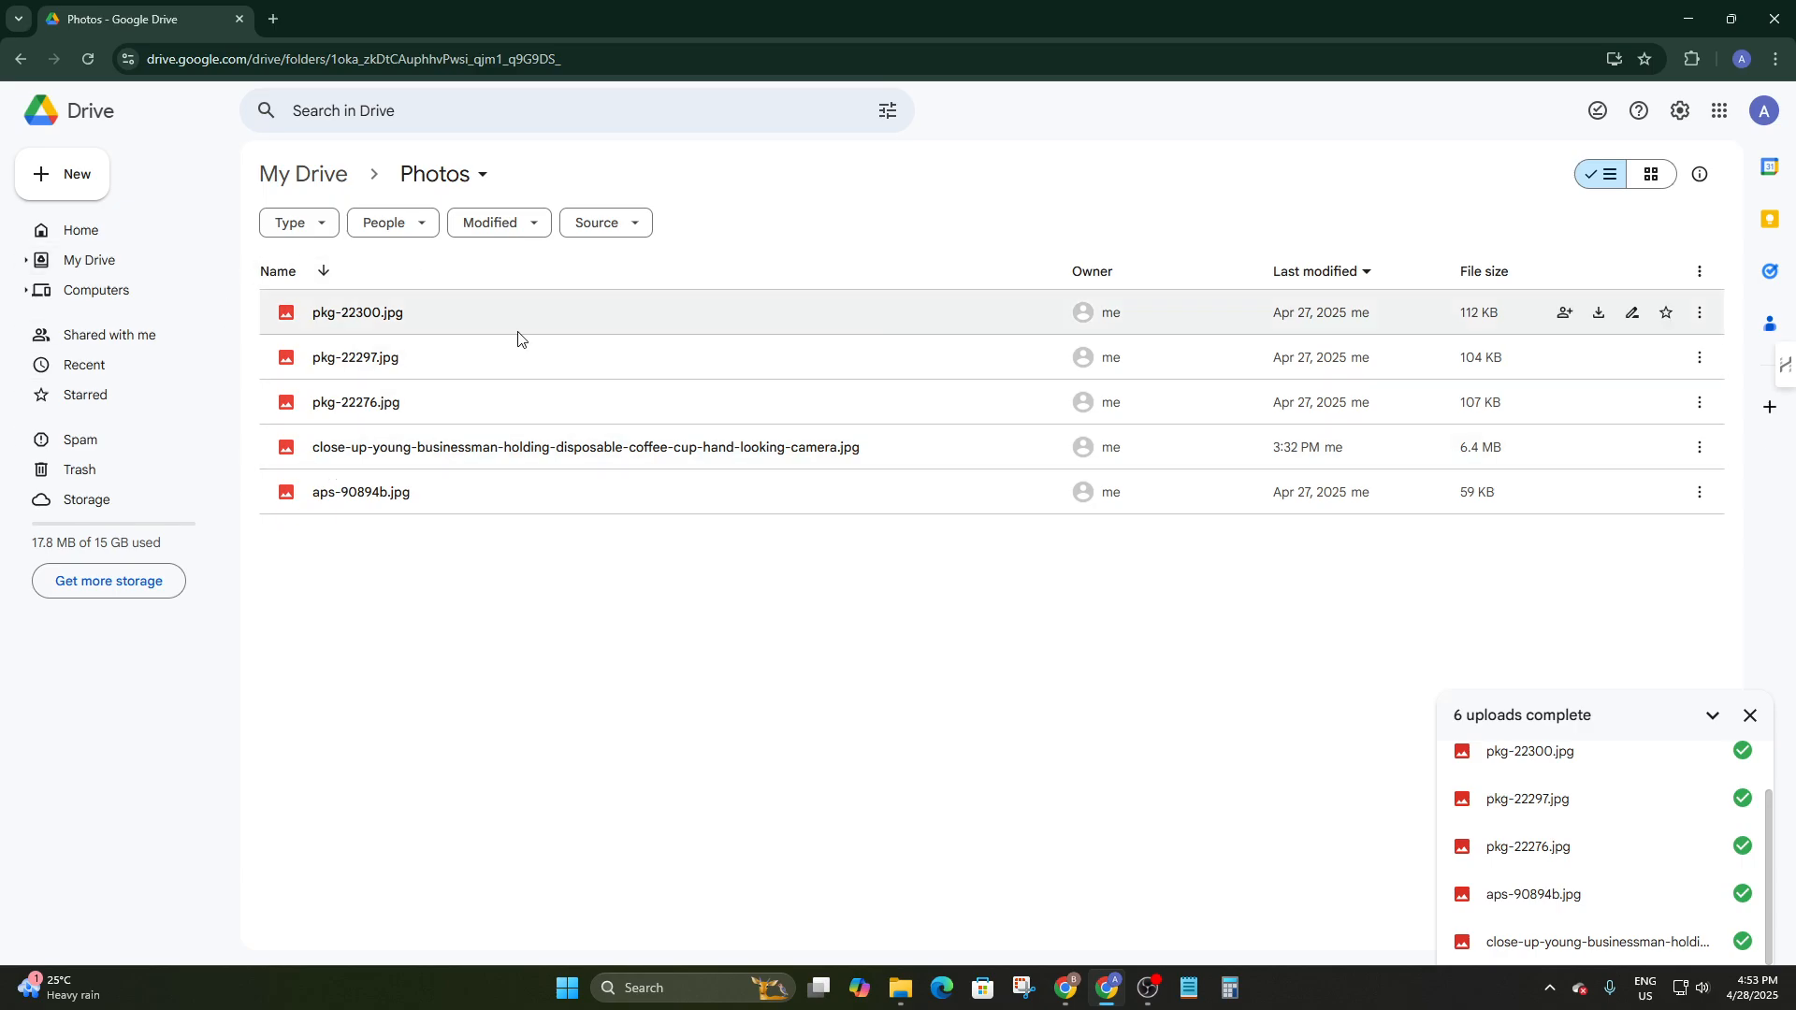
{"action": "left_click", "coordinate": [254, 393]}
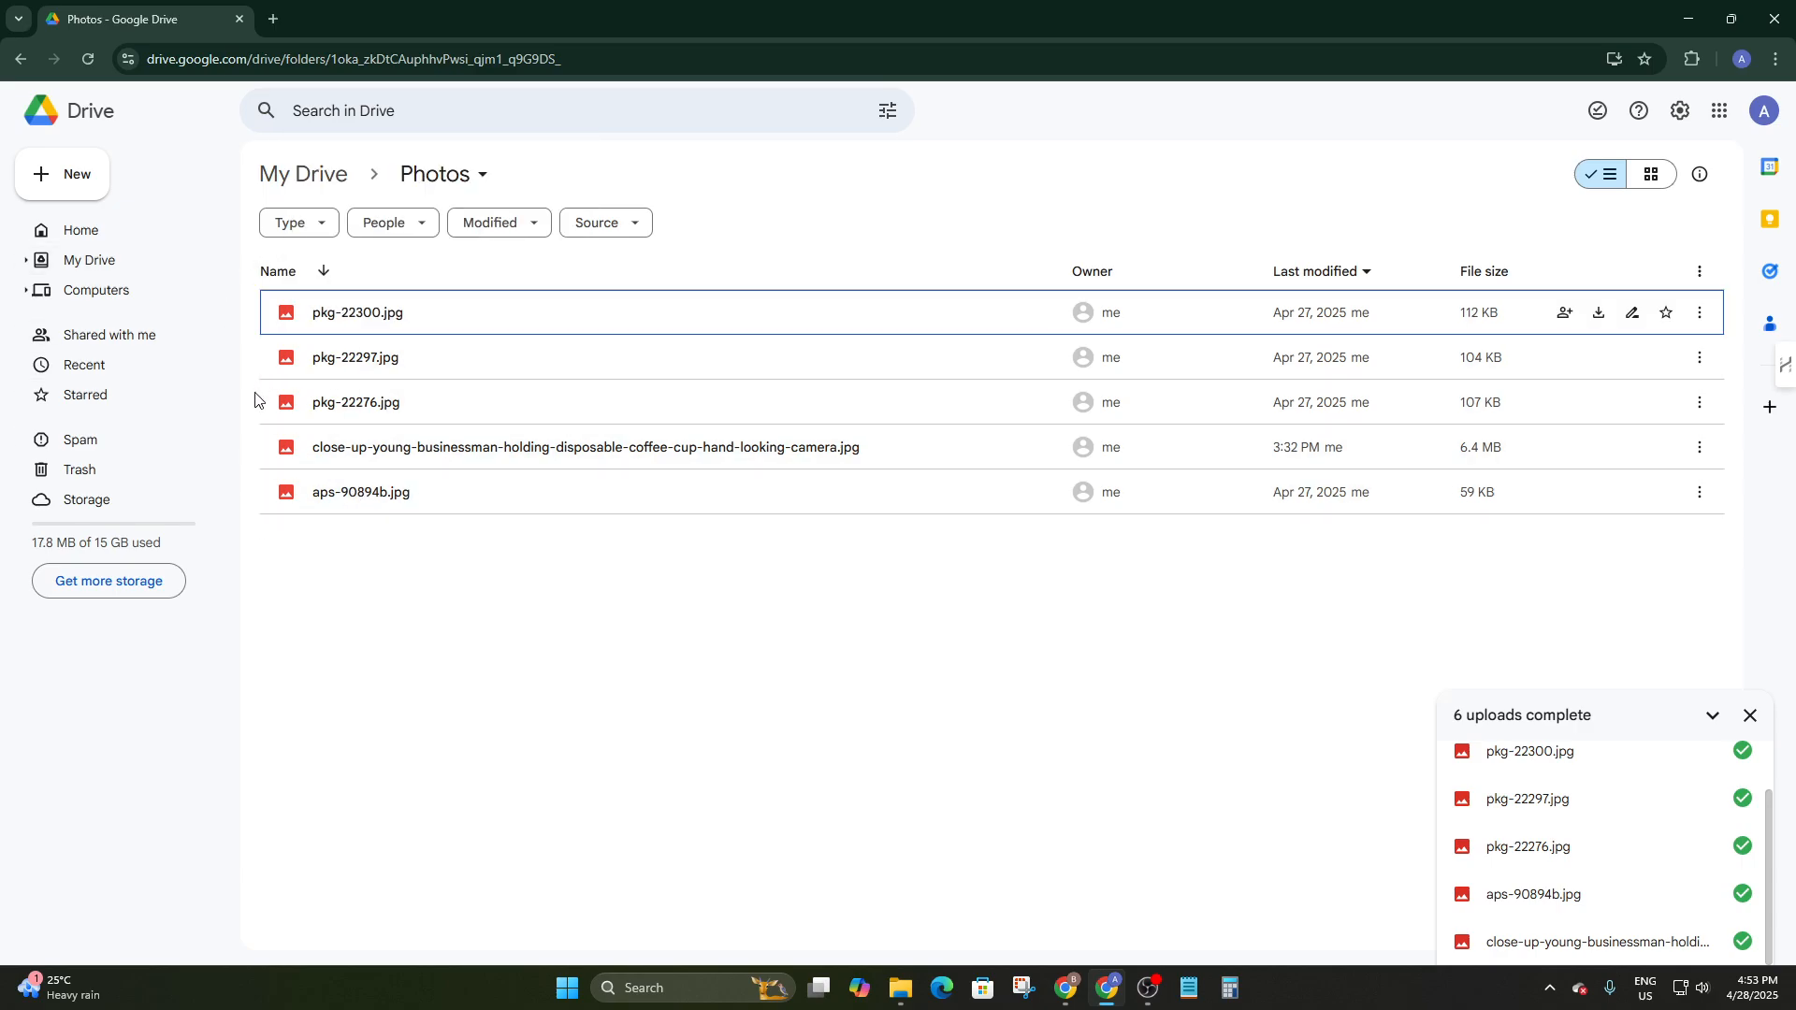
{"action": "key", "text": "ctrl+a"}
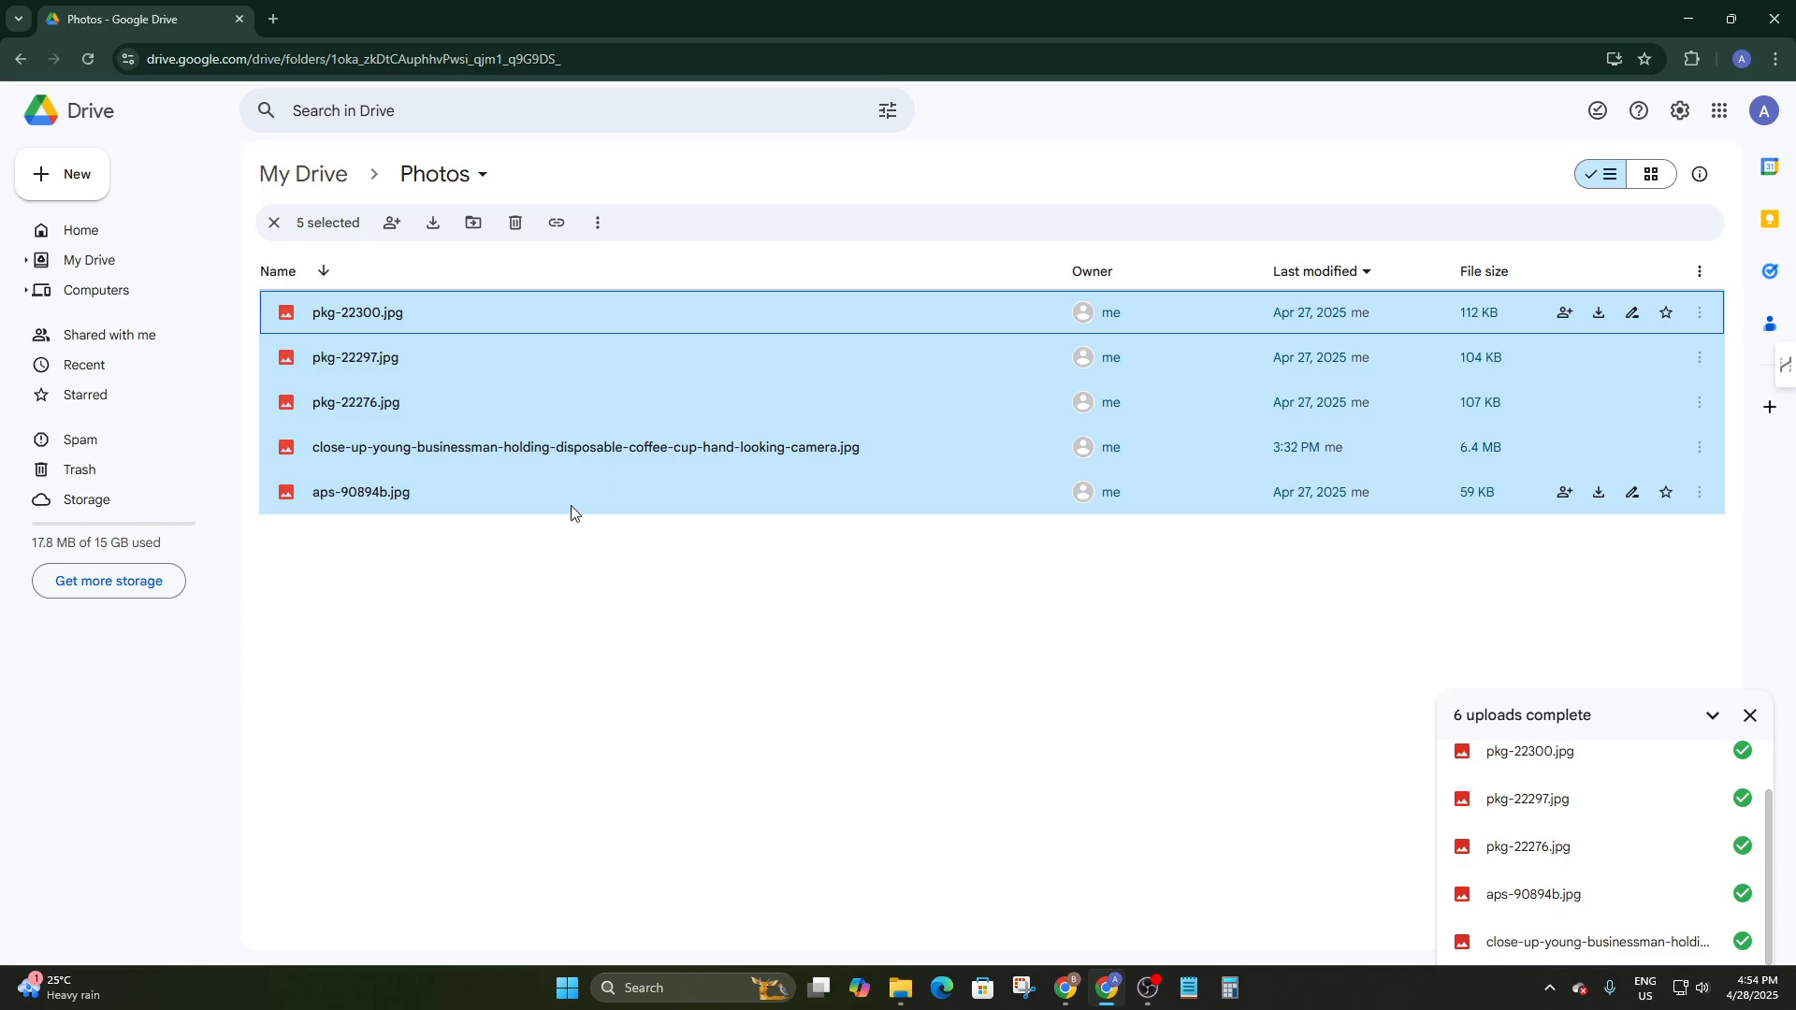
{"action": "left_click", "coordinate": [455, 643]}
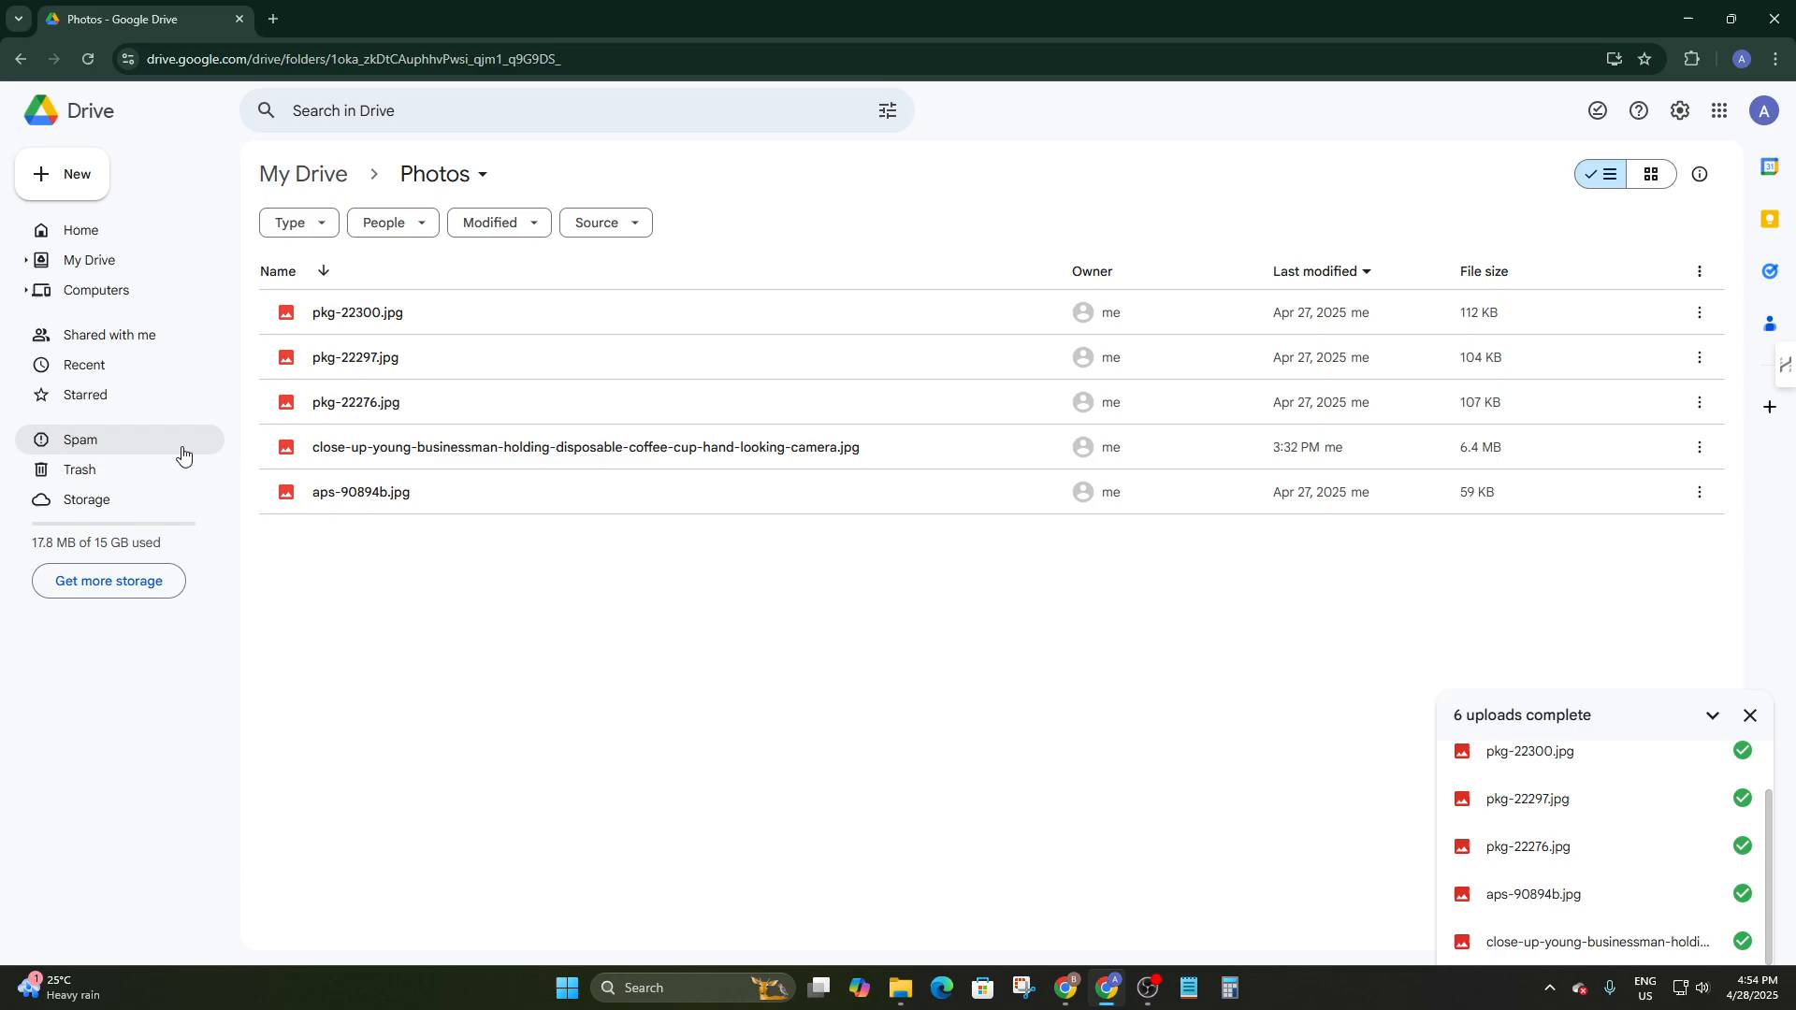
Duplicate all five images within the Photos folder by copying and pasting them together, and clear the selection
{"action": "left_click", "coordinate": [285, 321]}
{"action": "mouse_move", "coordinate": [285, 321]}
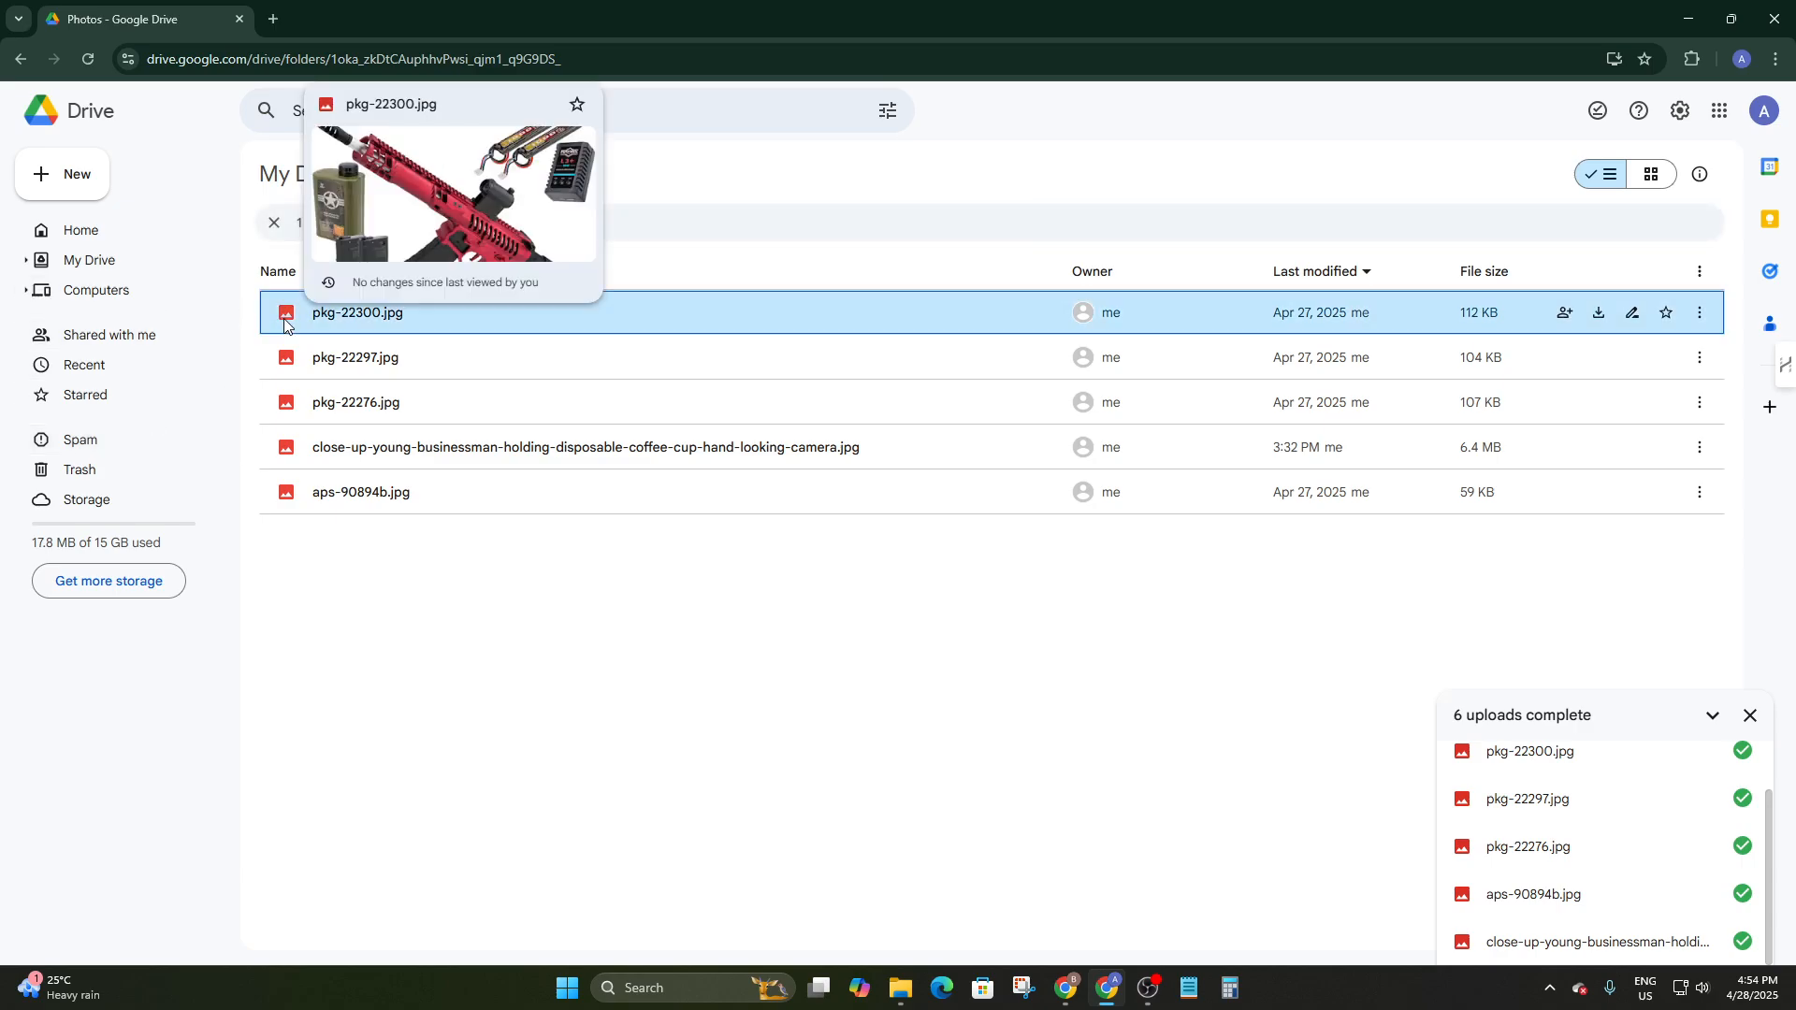
{"action": "key", "text": "ctrl+a"}
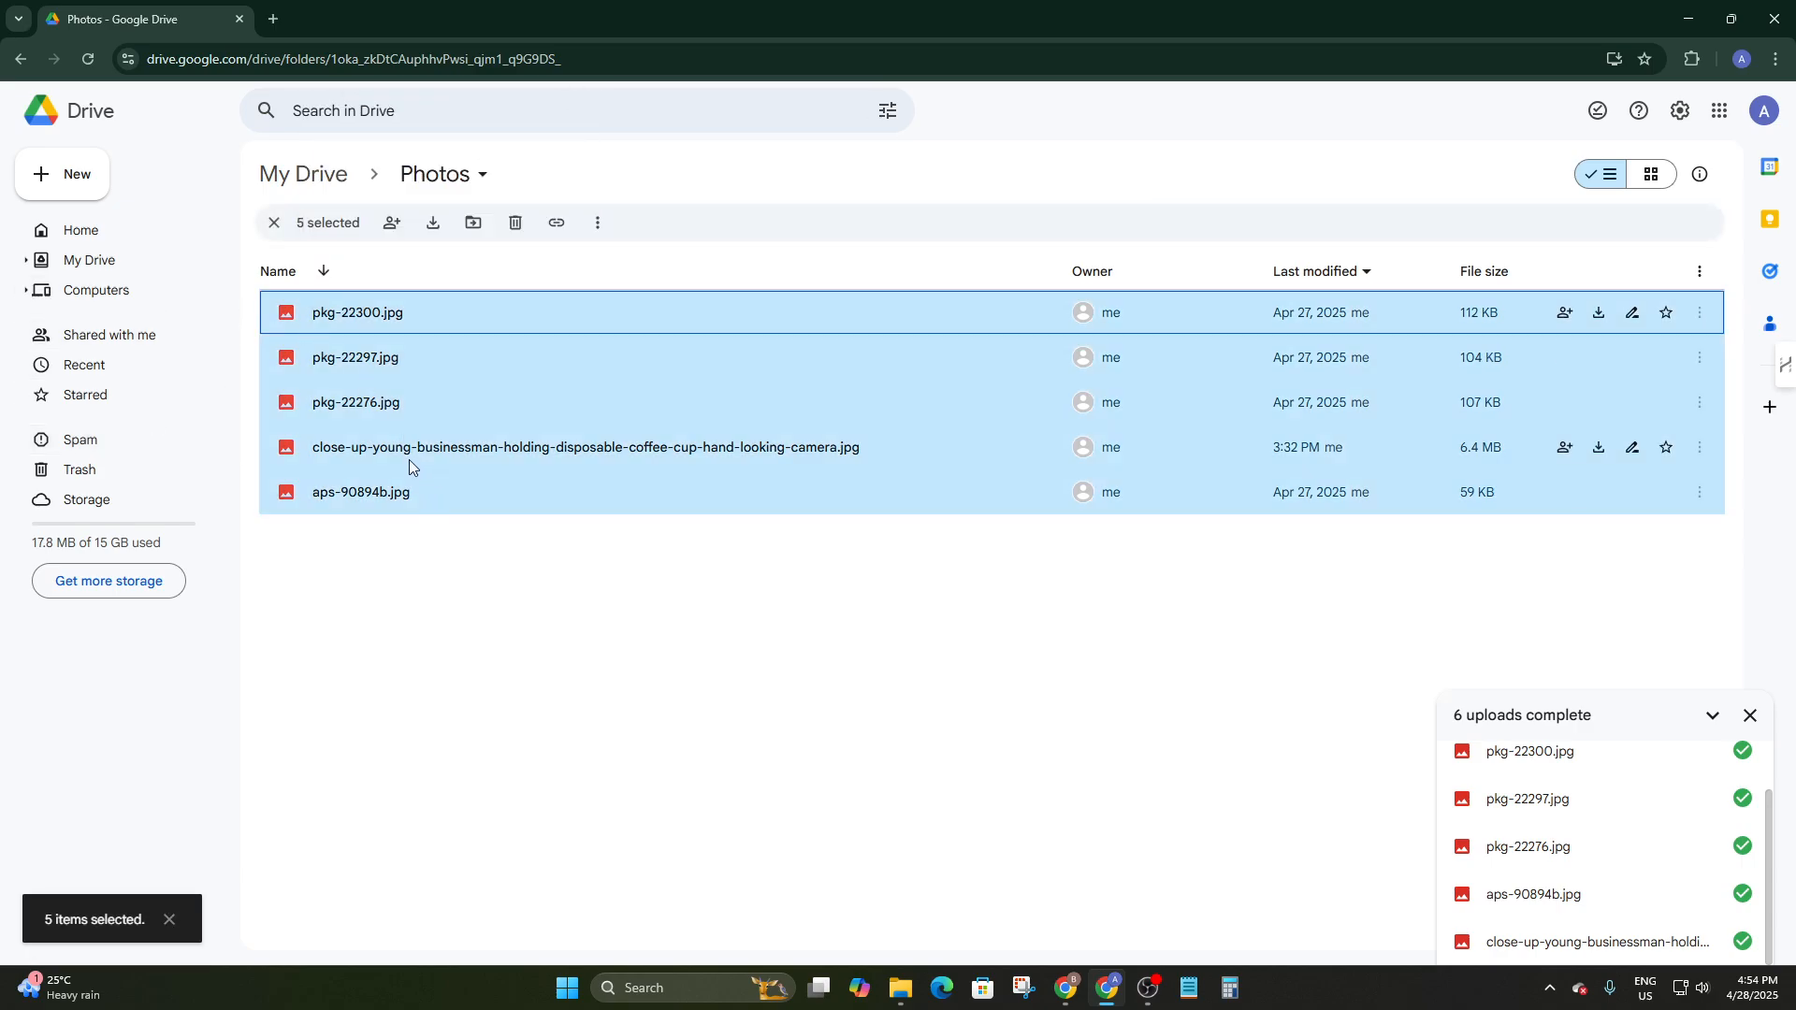
{"action": "key", "text": "ctrl+c"}
{"action": "key", "text": "ctrl+v"}
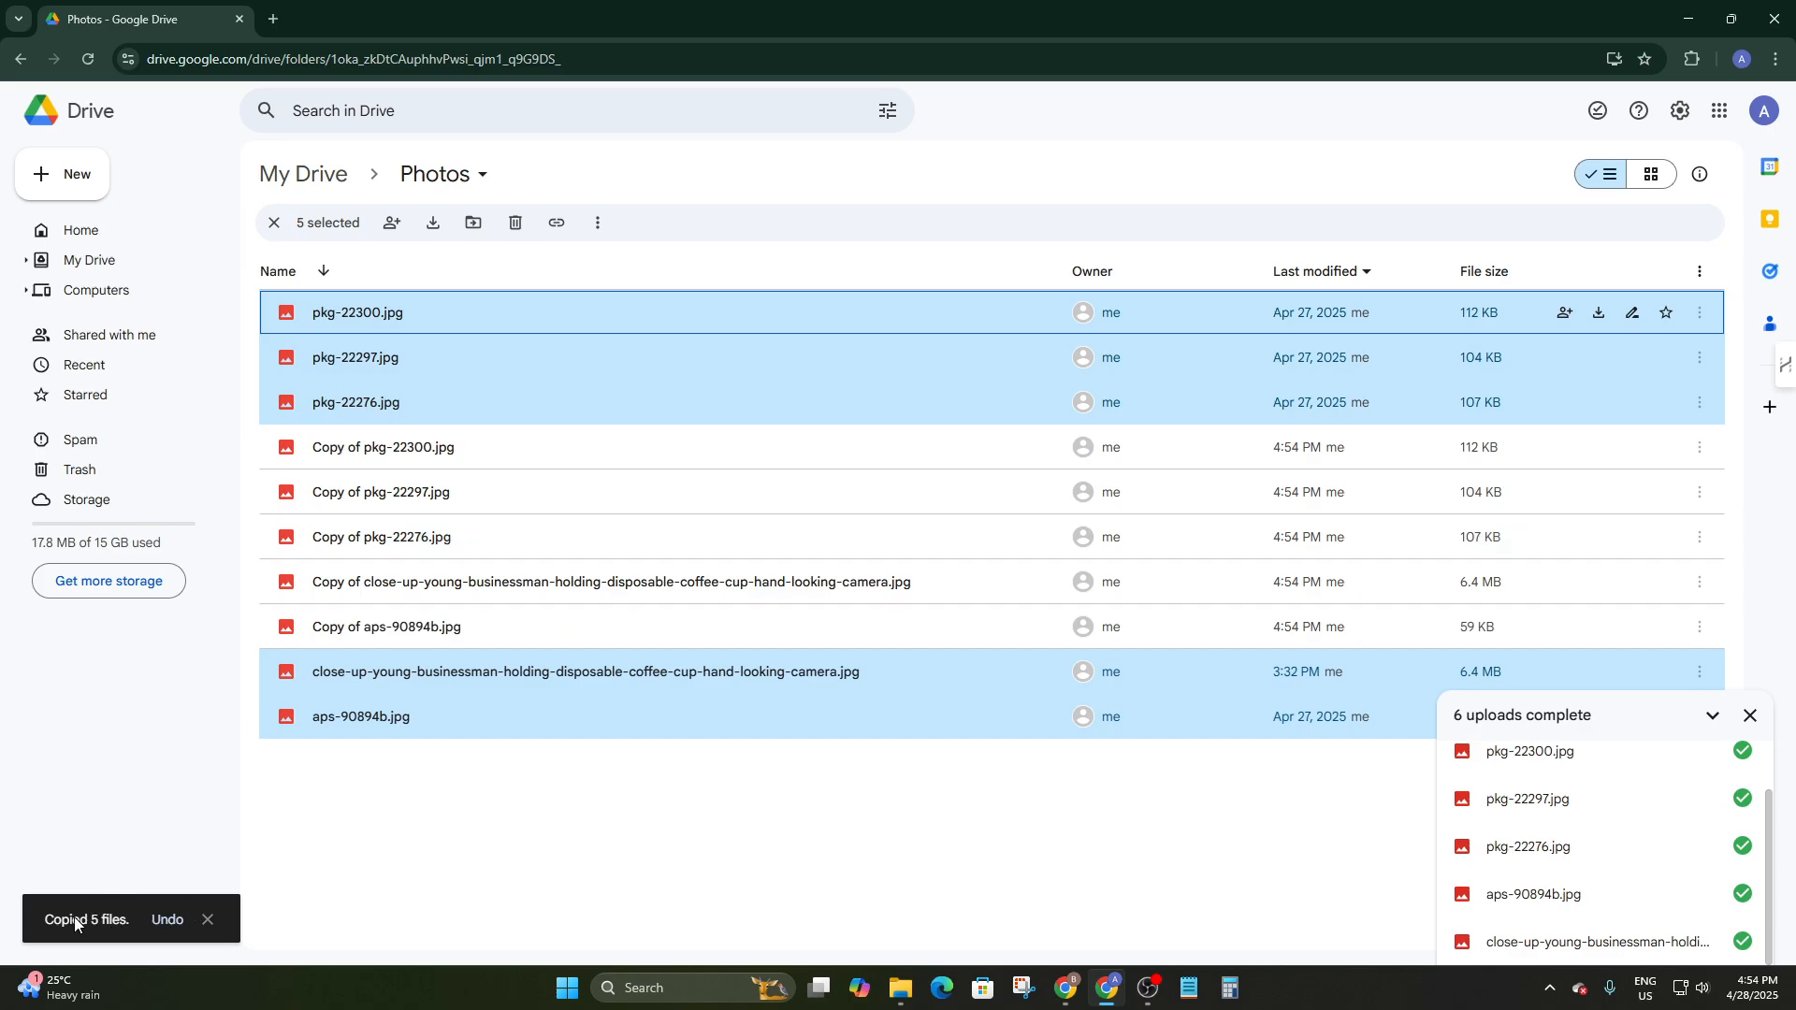
{"action": "left_click", "coordinate": [363, 458]}
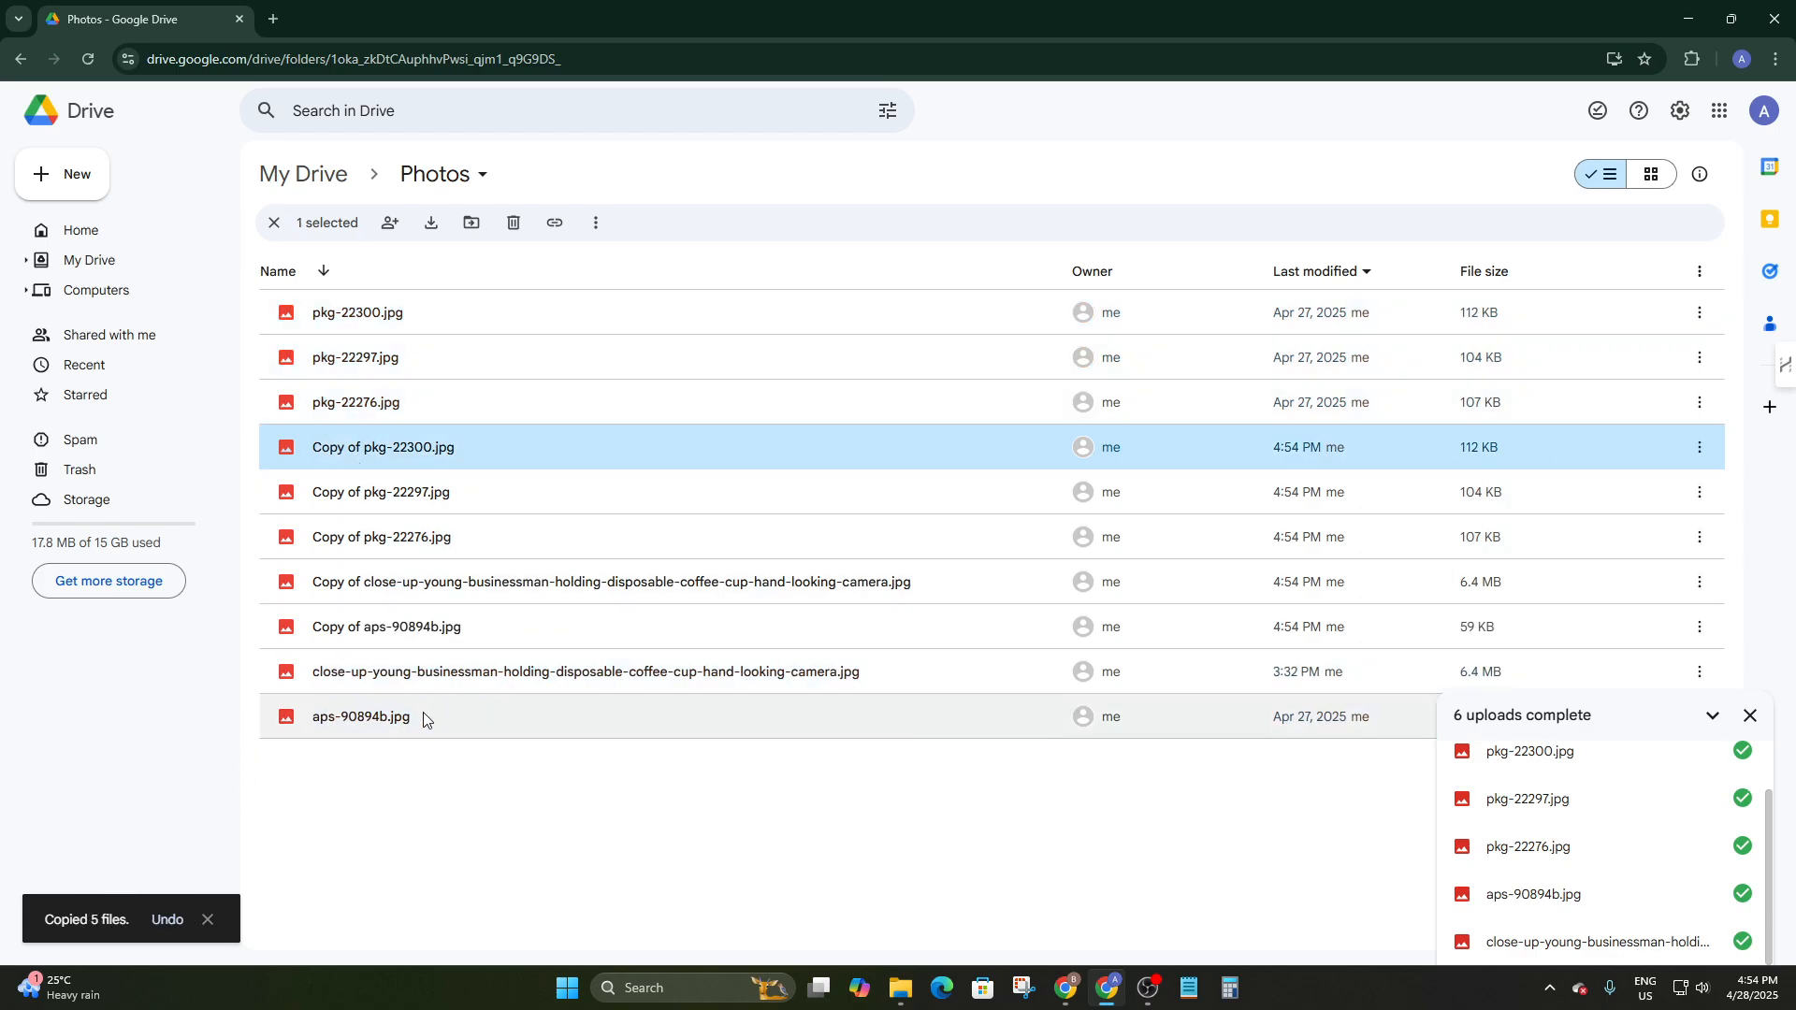
{"action": "left_click", "coordinate": [423, 783]}
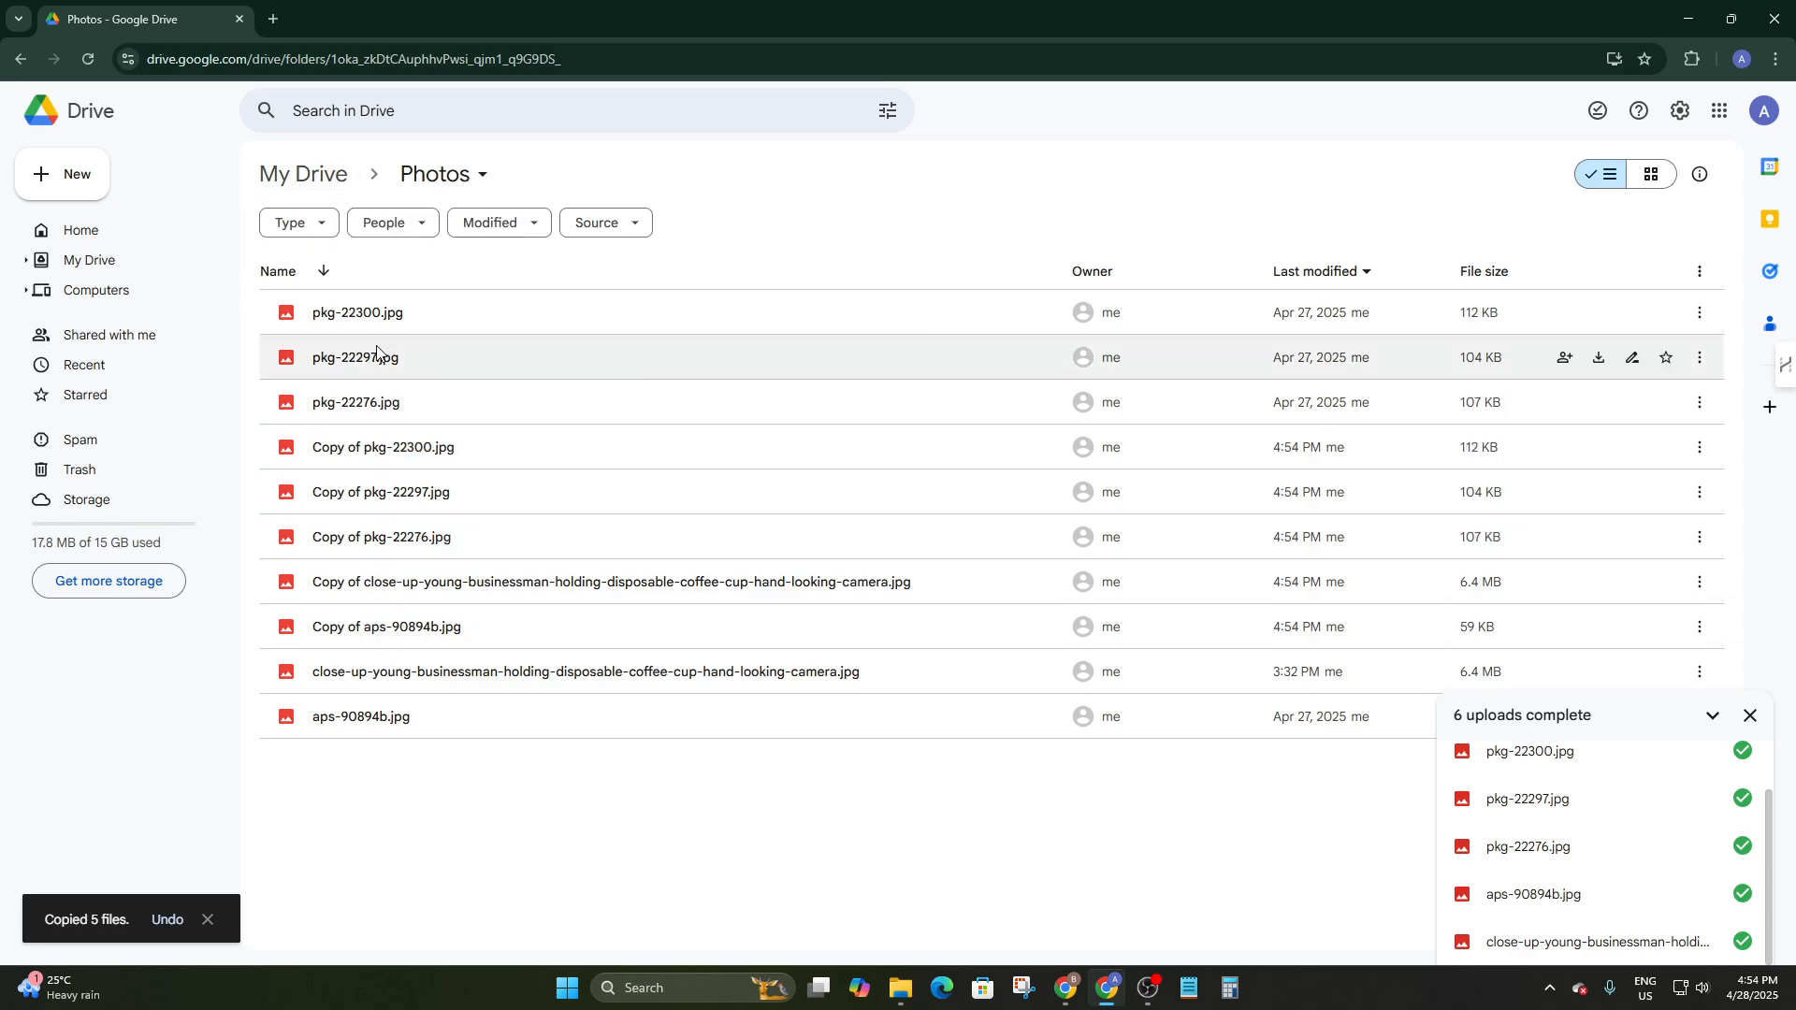
Examine the file actions available for Copy of pkg-22300.jpg, including Make a copy, and dismiss them without choosing one
{"action": "right_click", "coordinate": [329, 451]}
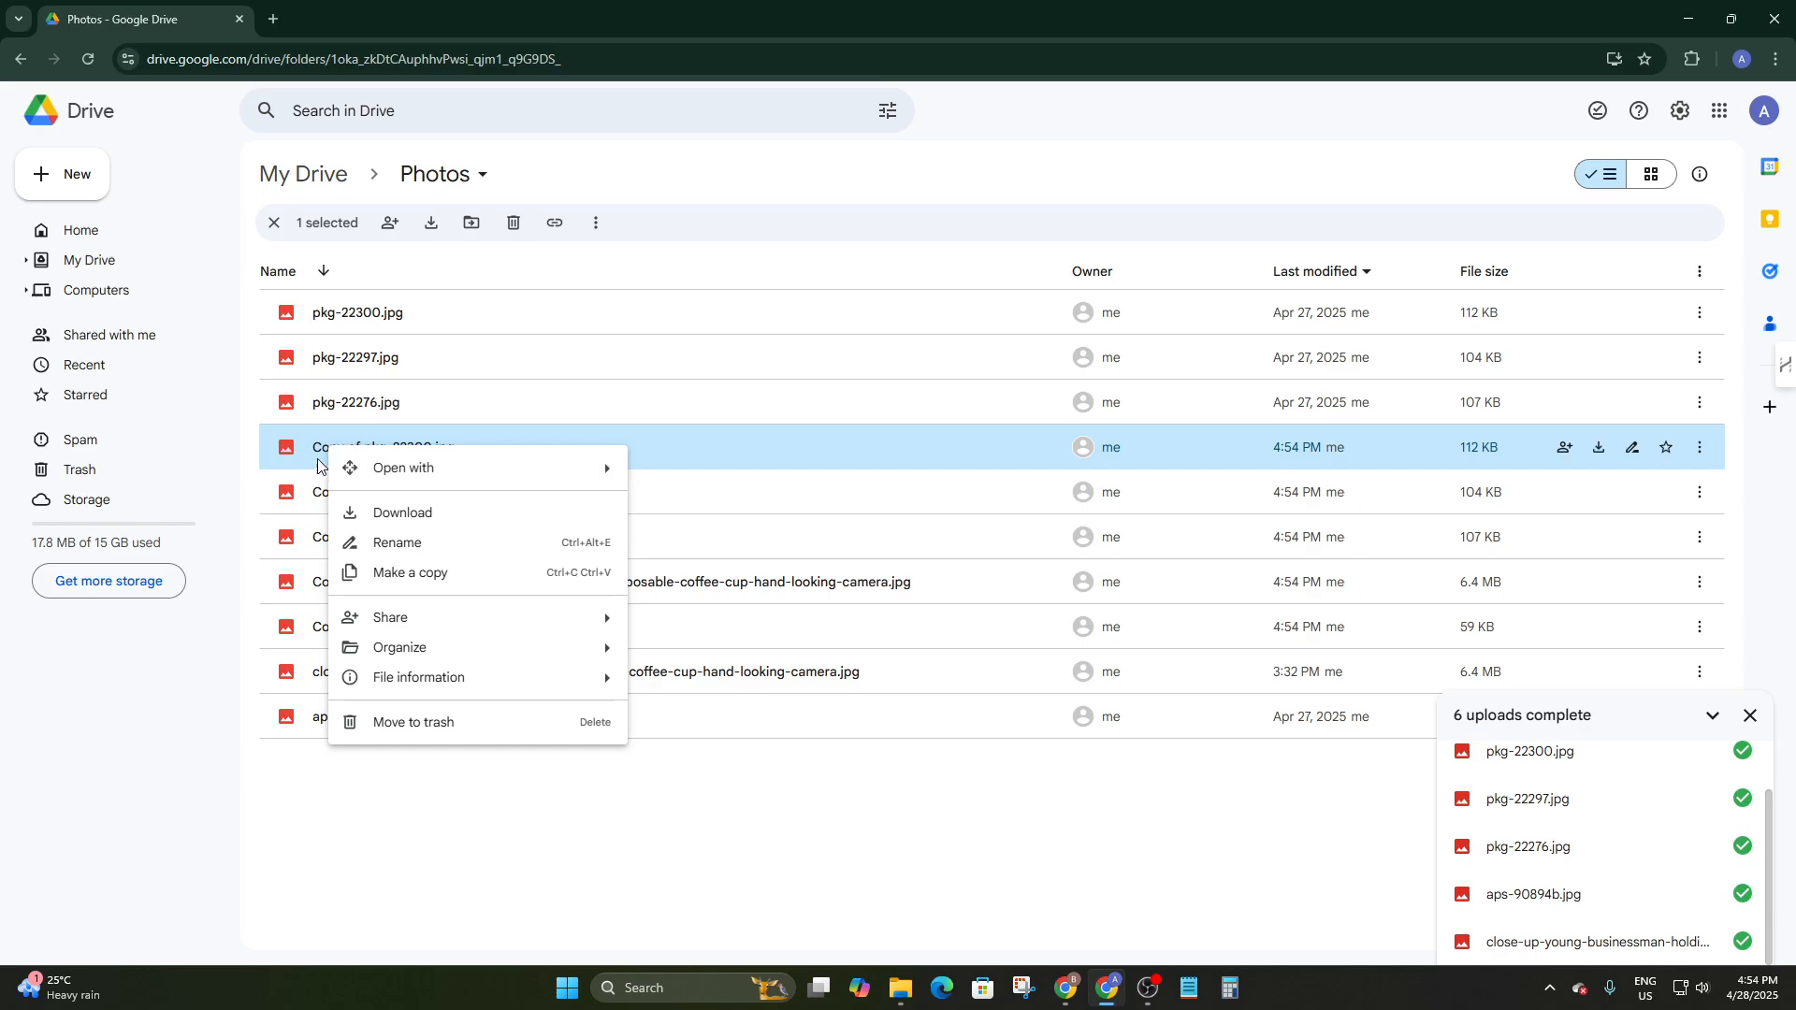
{"action": "mouse_move", "coordinate": [412, 478]}
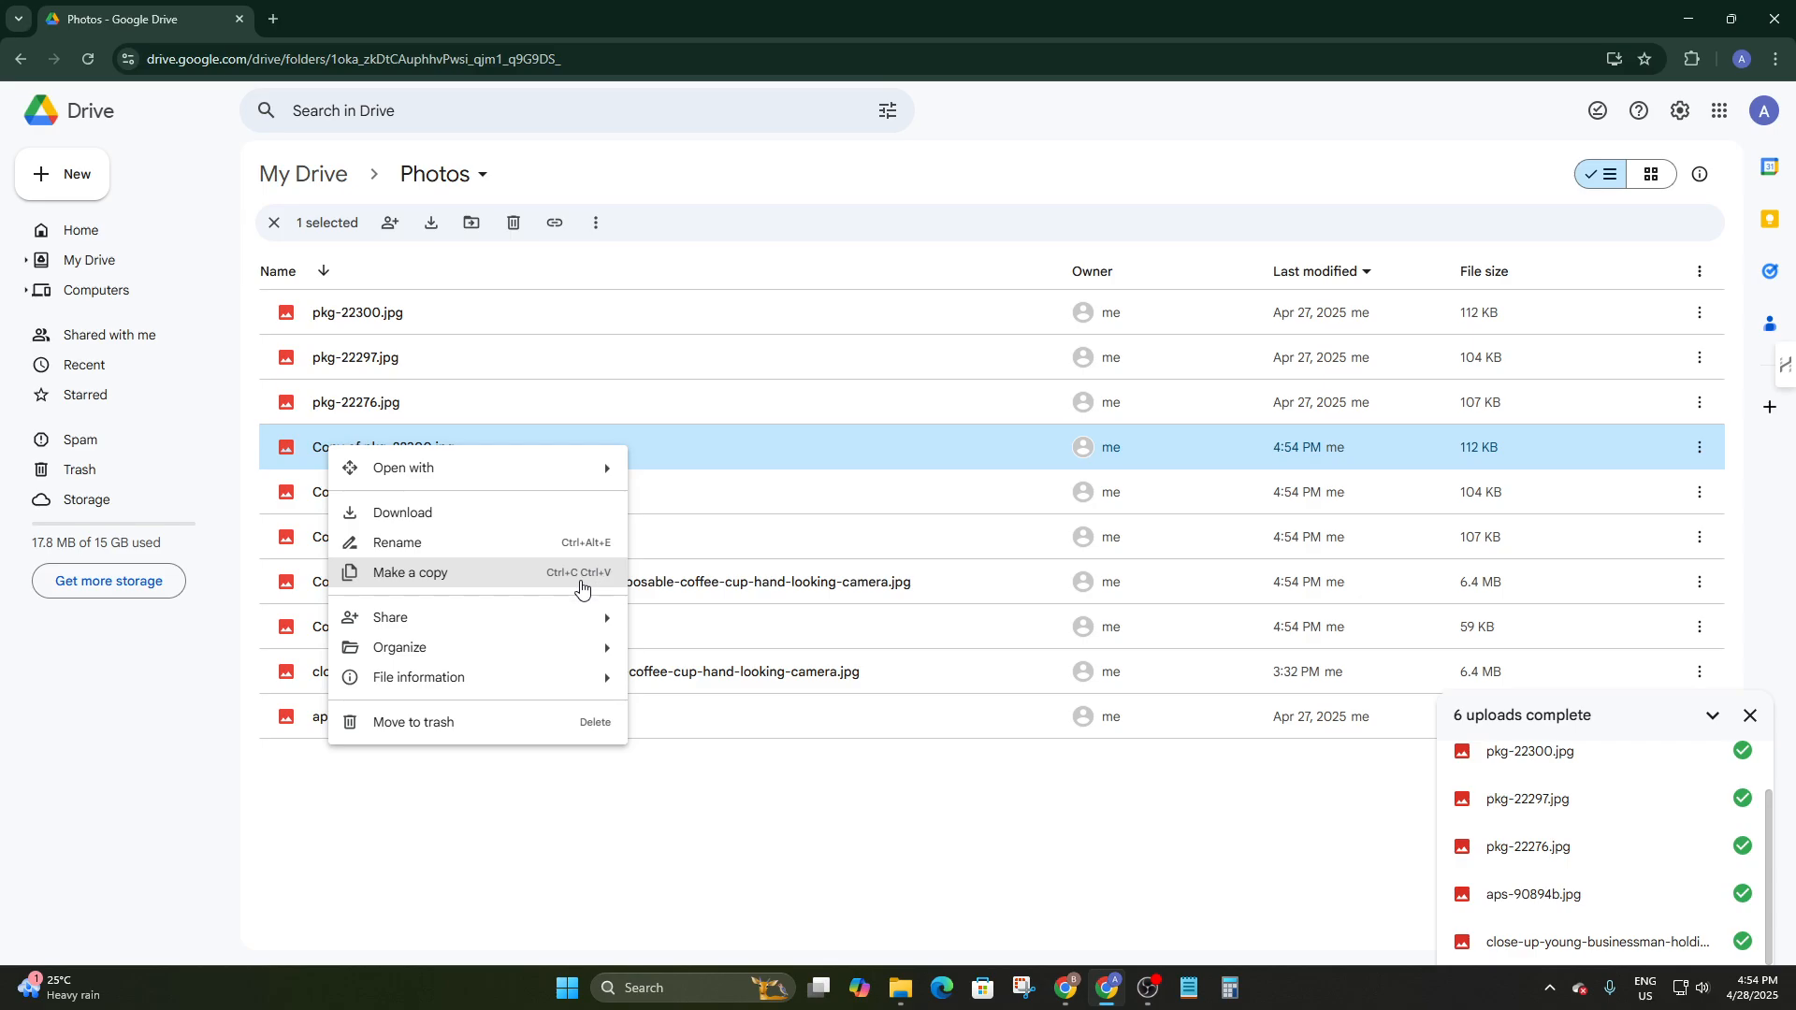
{"action": "left_click", "coordinate": [313, 812]}
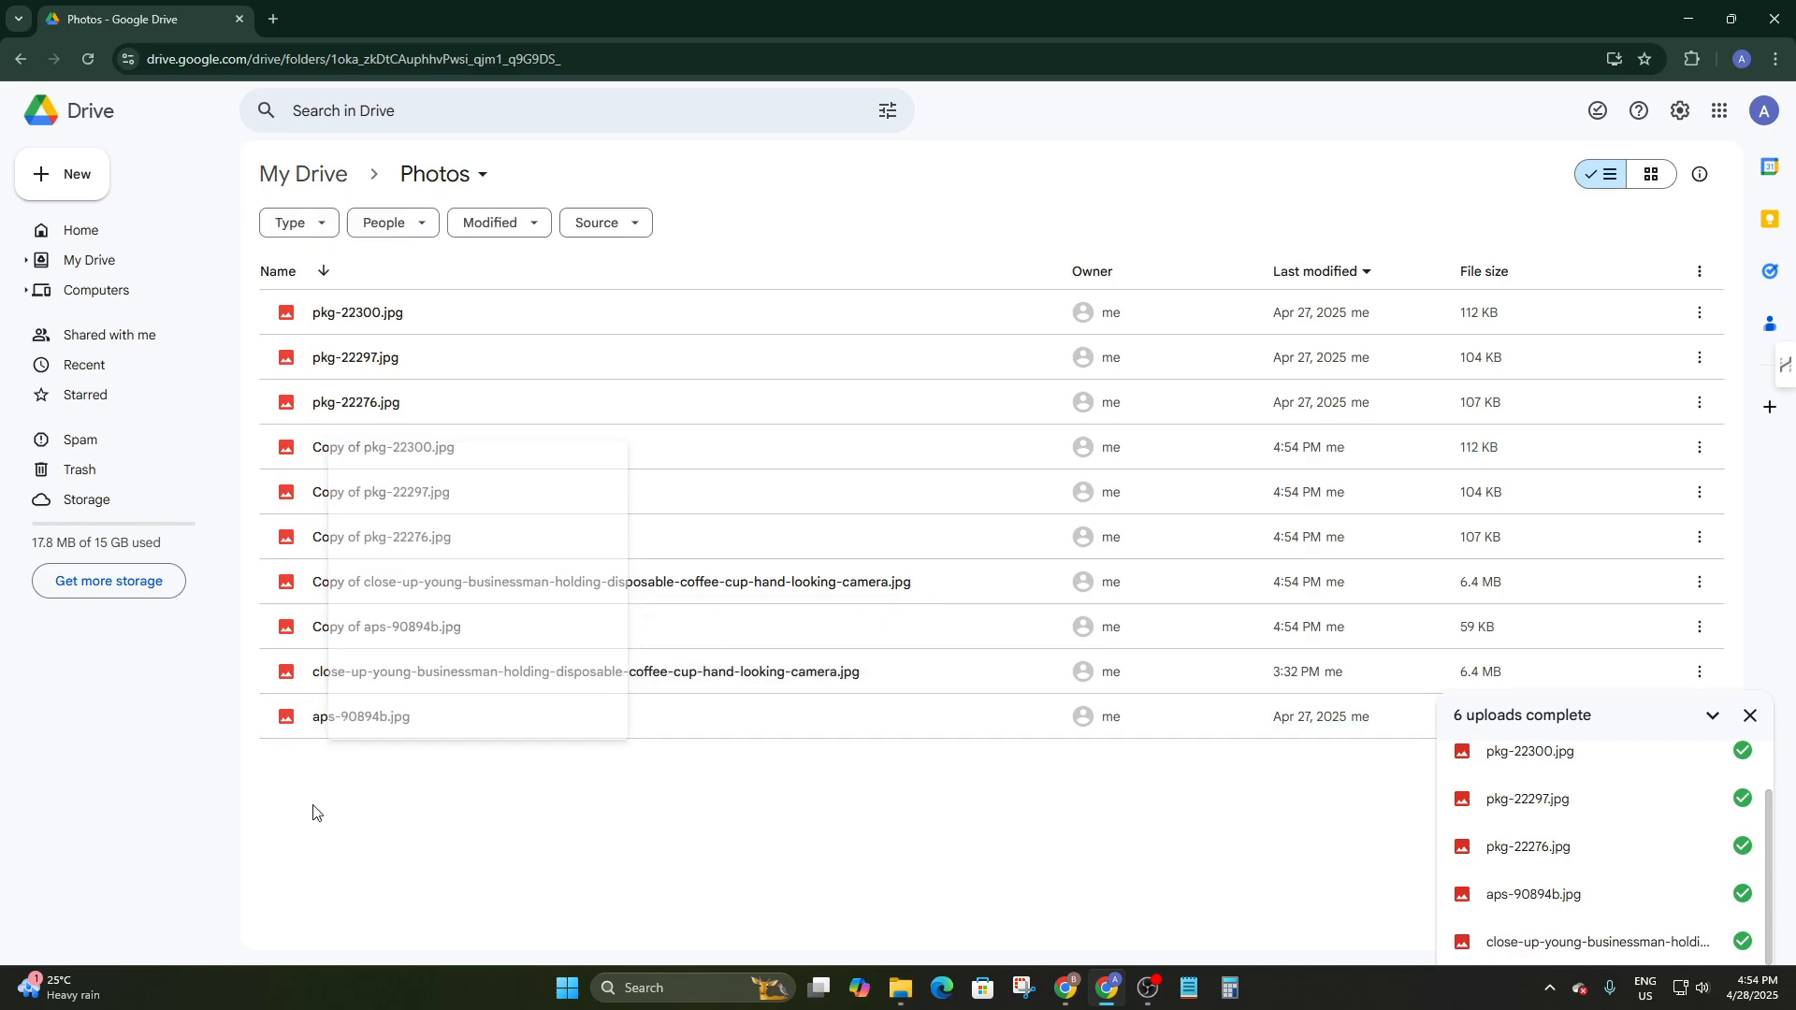
Return to My Drive and open the sharing settings of the Photos folder
{"action": "left_click", "coordinate": [71, 338]}
{"action": "left_click", "coordinate": [58, 261]}
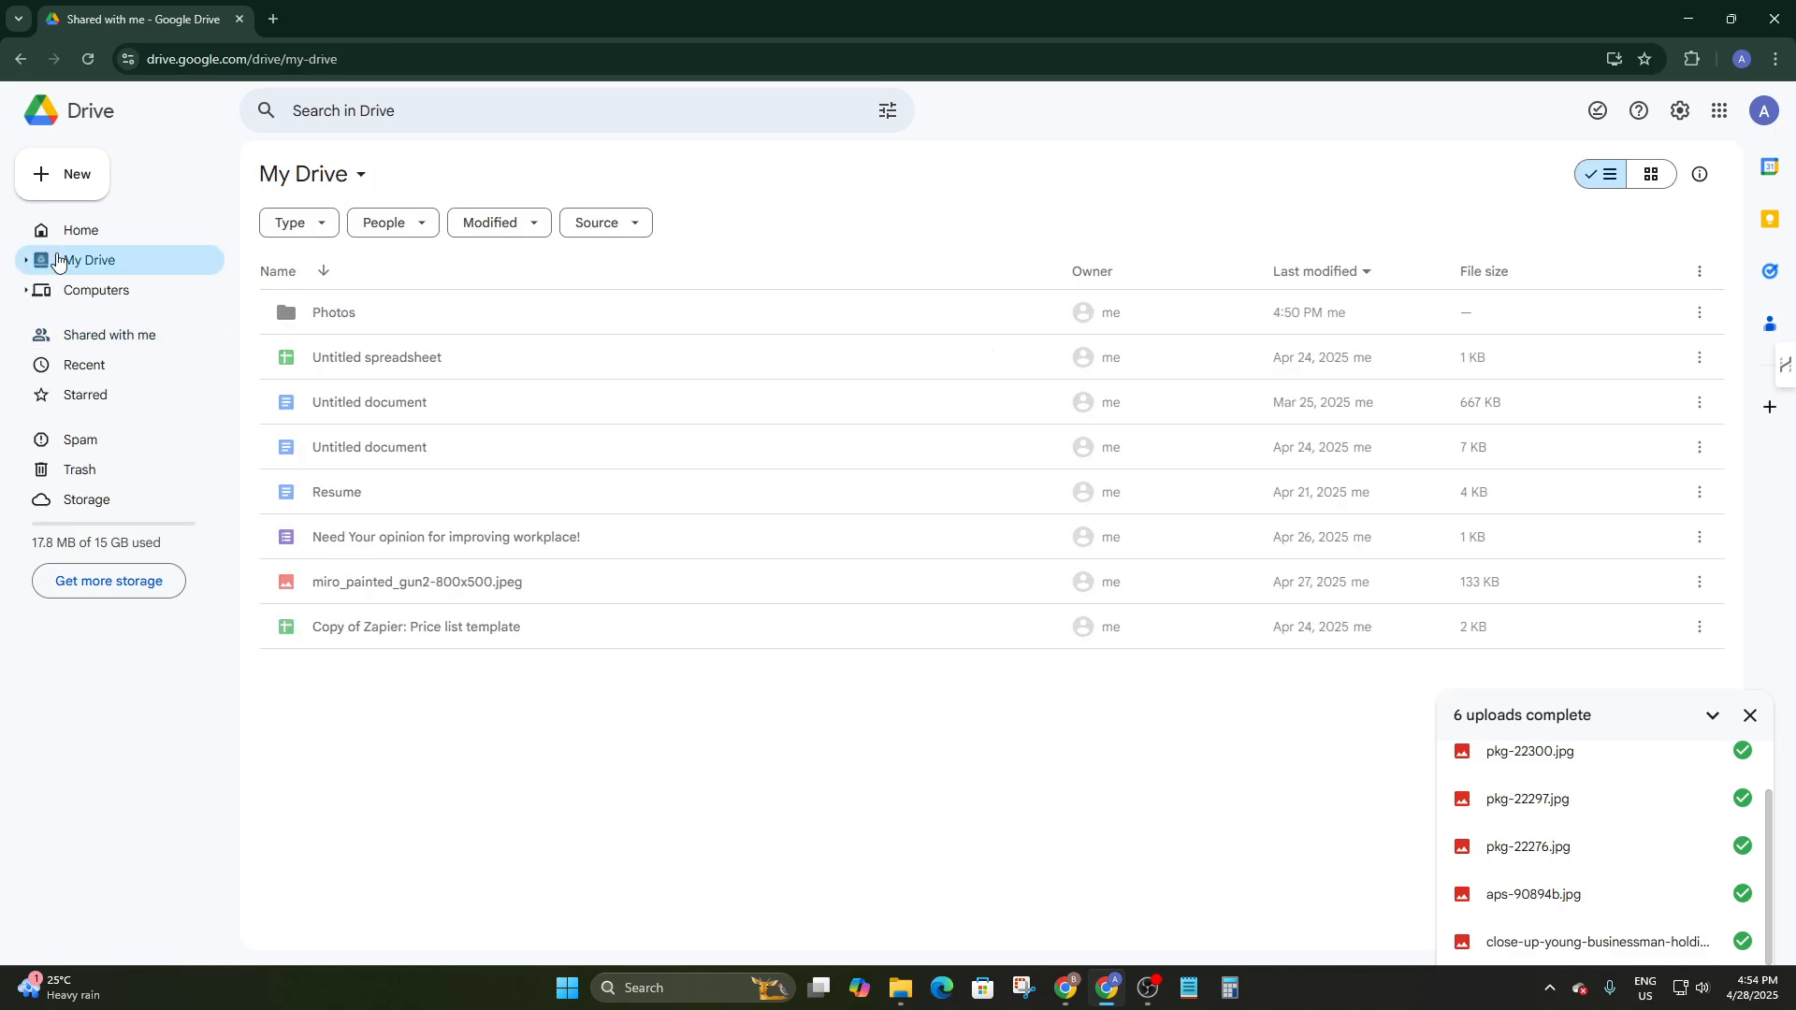
{"action": "left_click", "coordinate": [358, 318]}
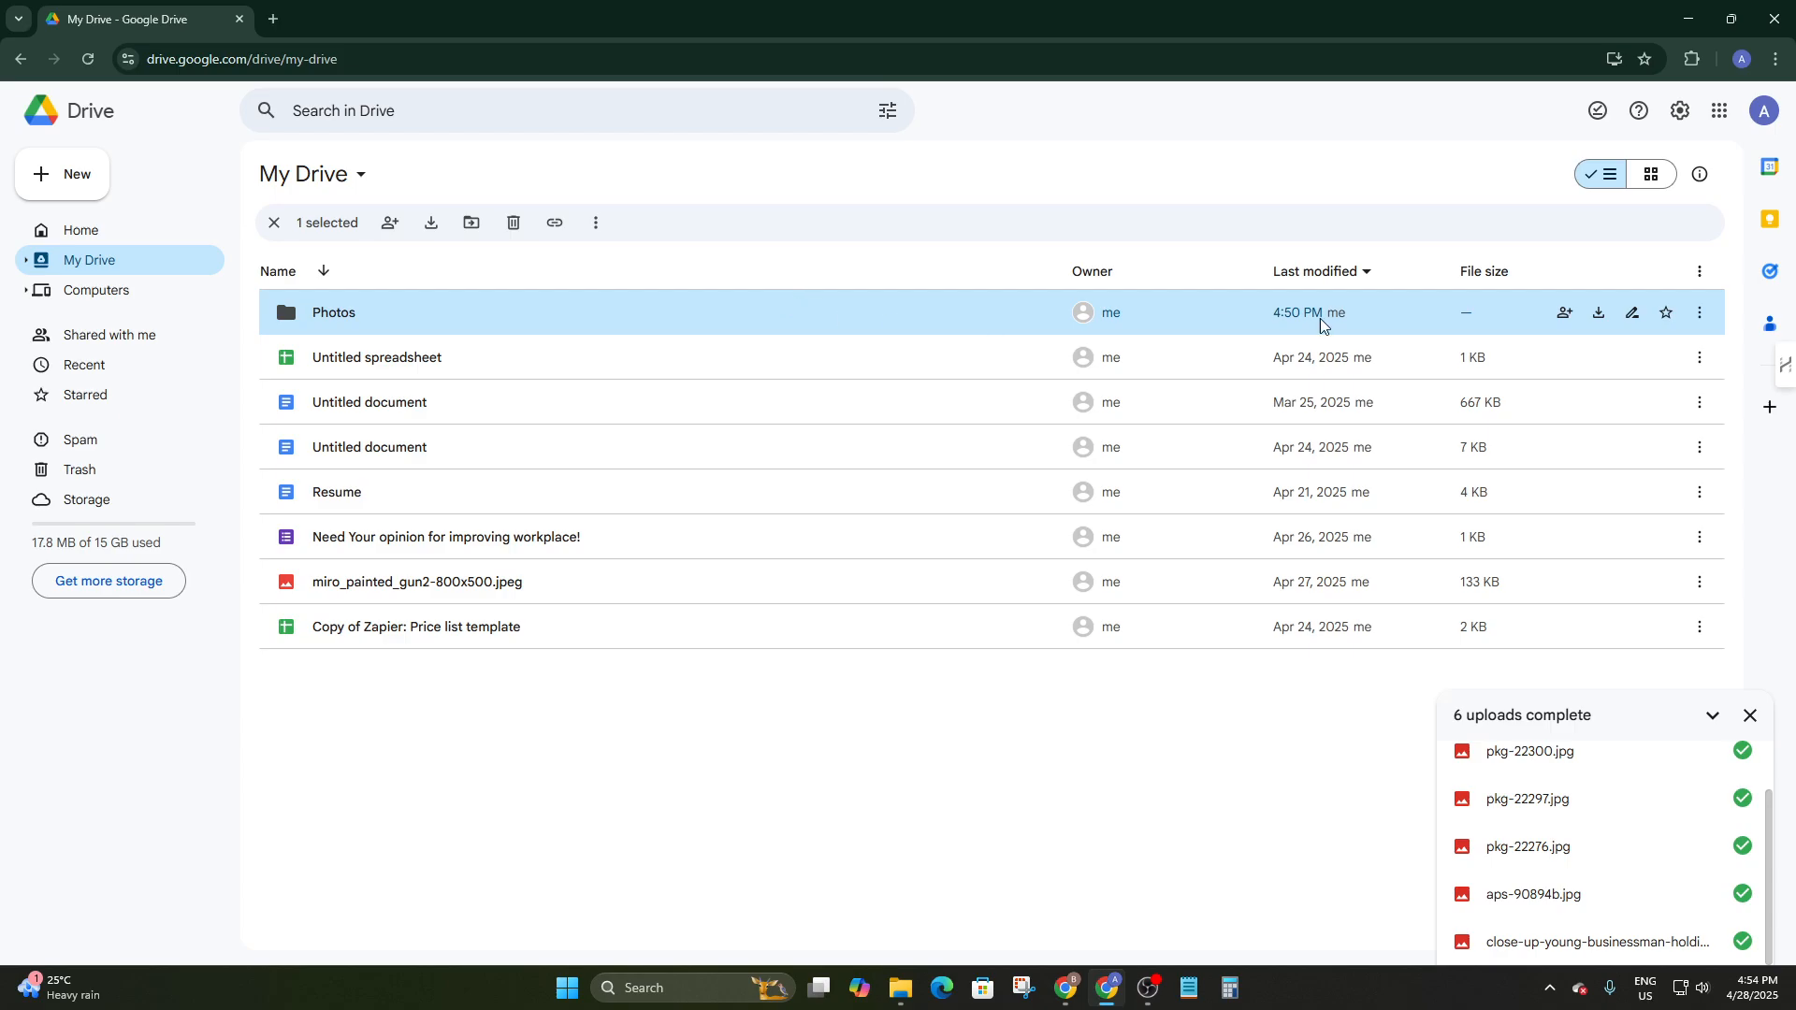
{"action": "left_click", "coordinate": [1560, 316]}
{"action": "left_click", "coordinate": [1563, 314]}
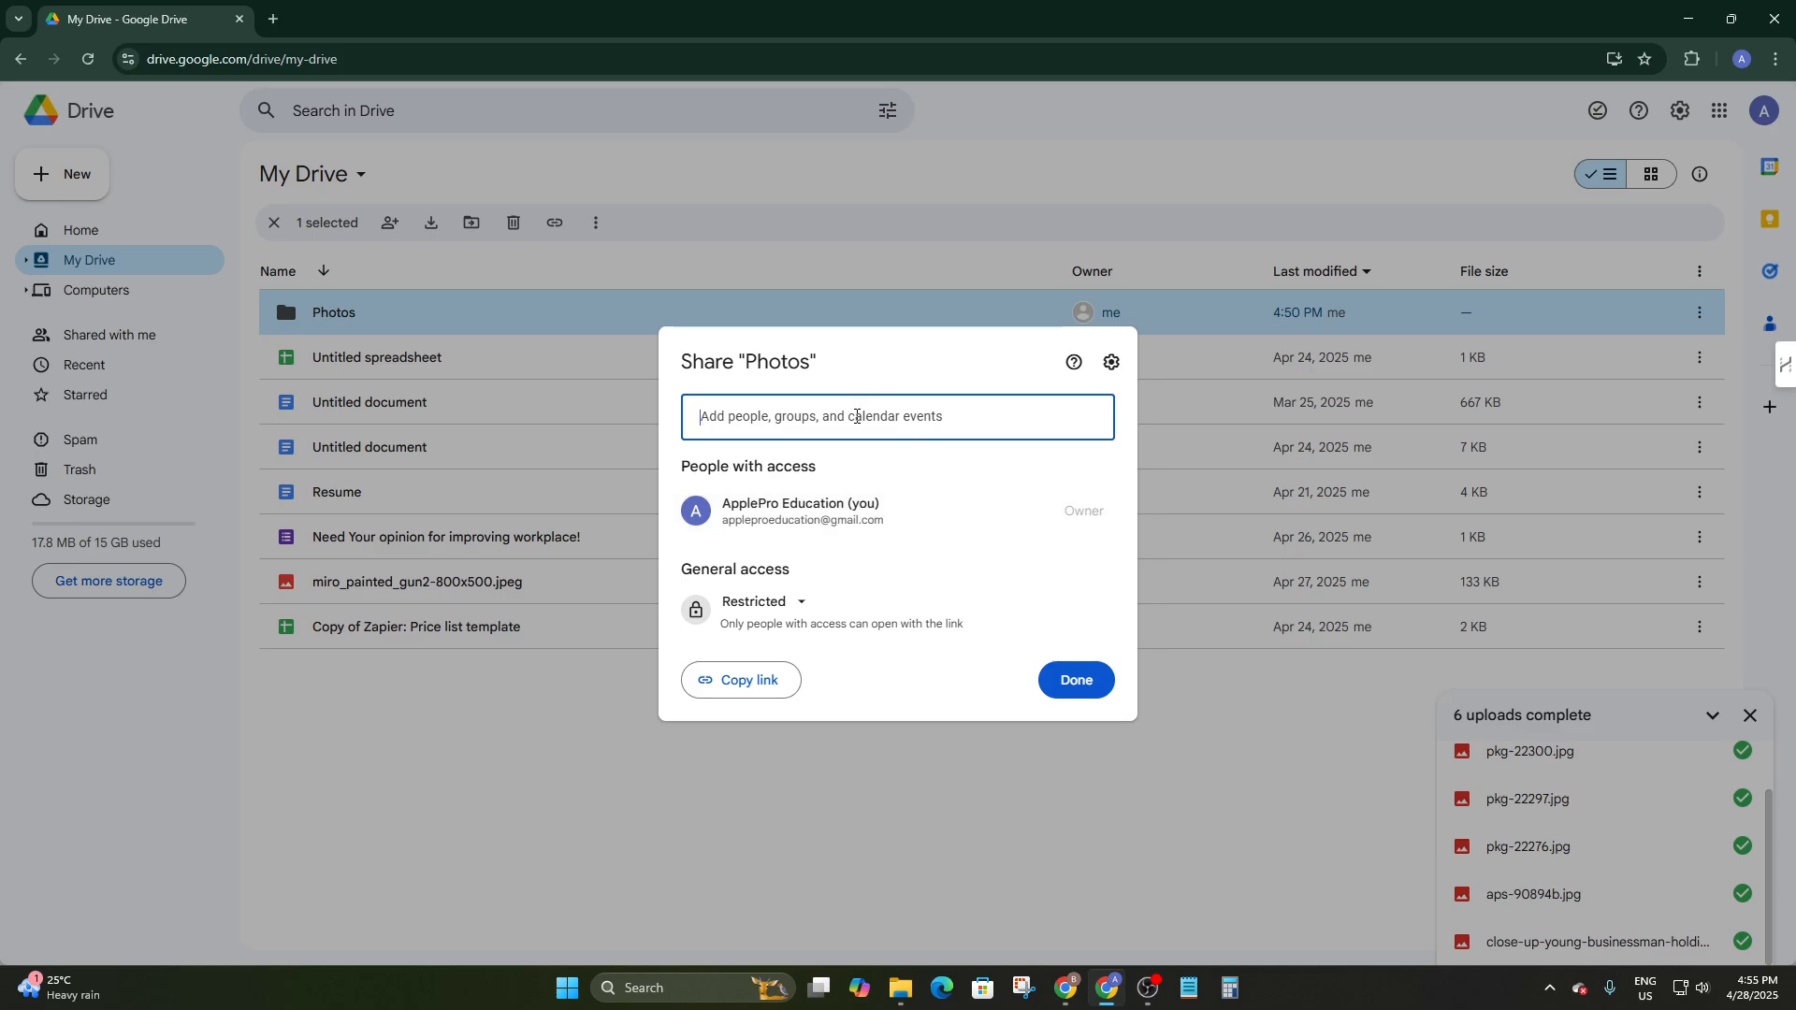
Add the first suggested contact as a recipient of the Photos folder with the Editor role, trying Viewer first, and copy the folder link
{"action": "left_click", "coordinate": [782, 431]}
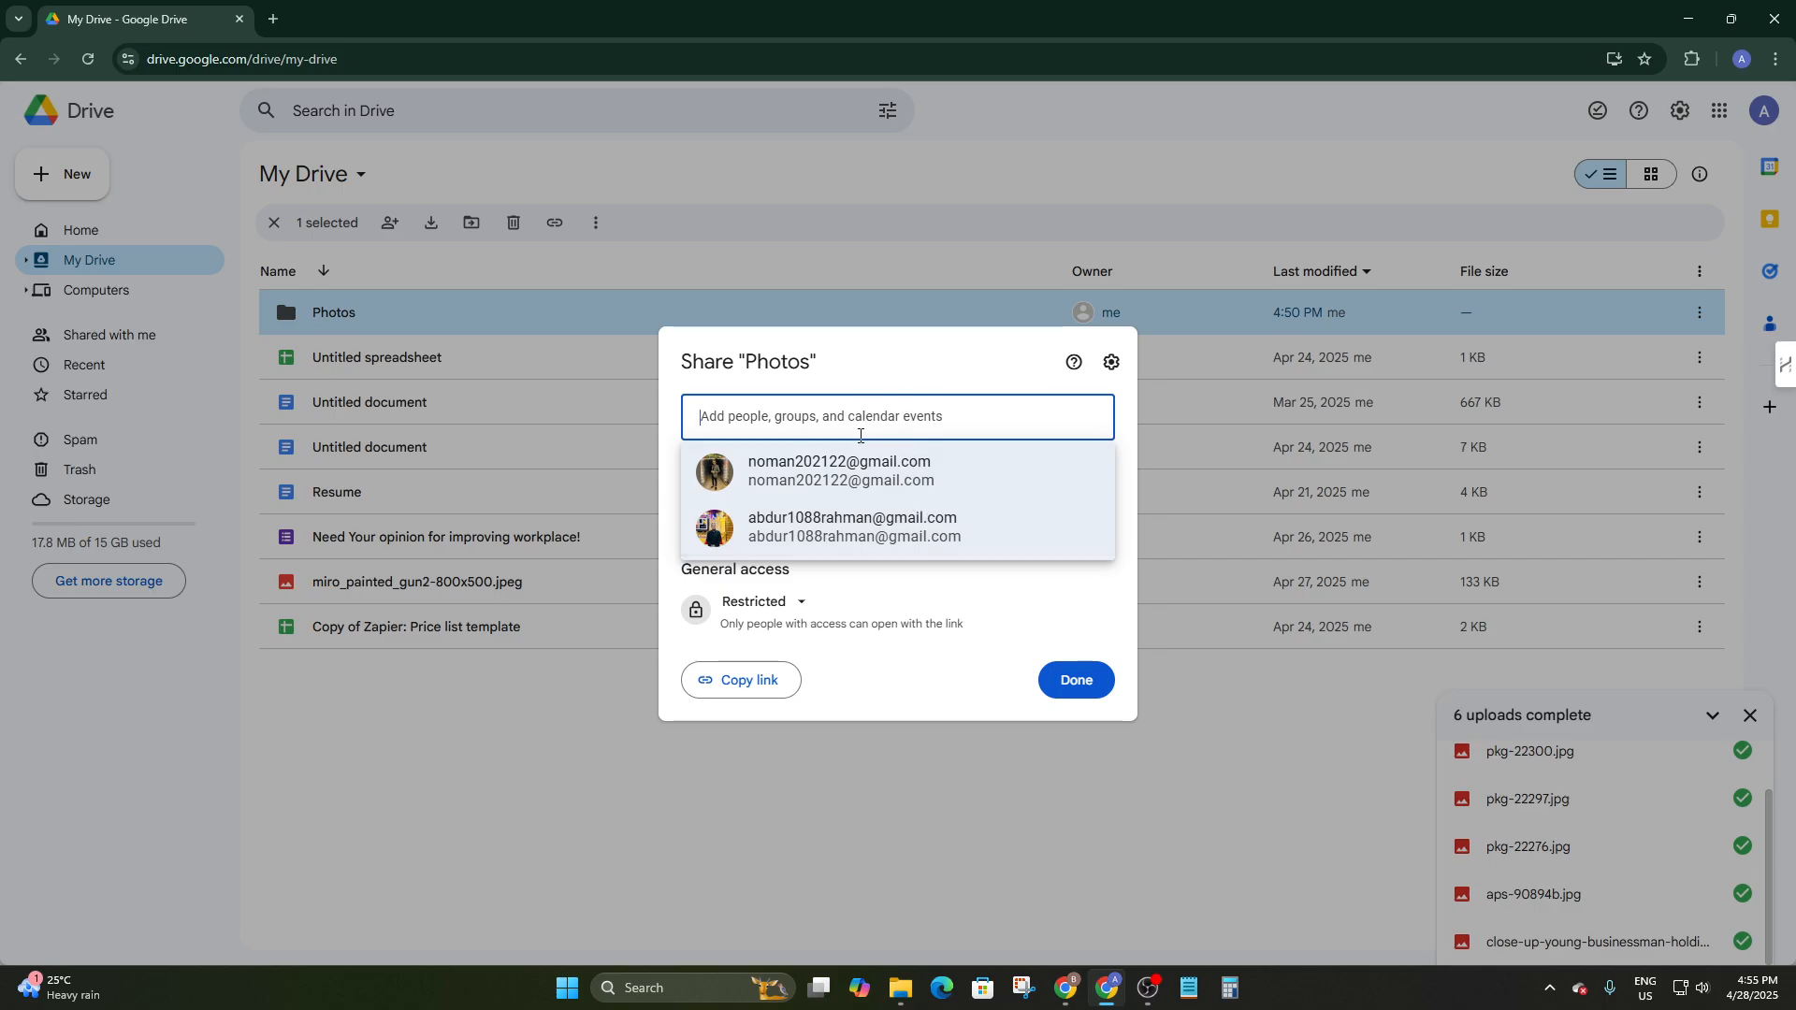
{"action": "left_click", "coordinate": [839, 471]}
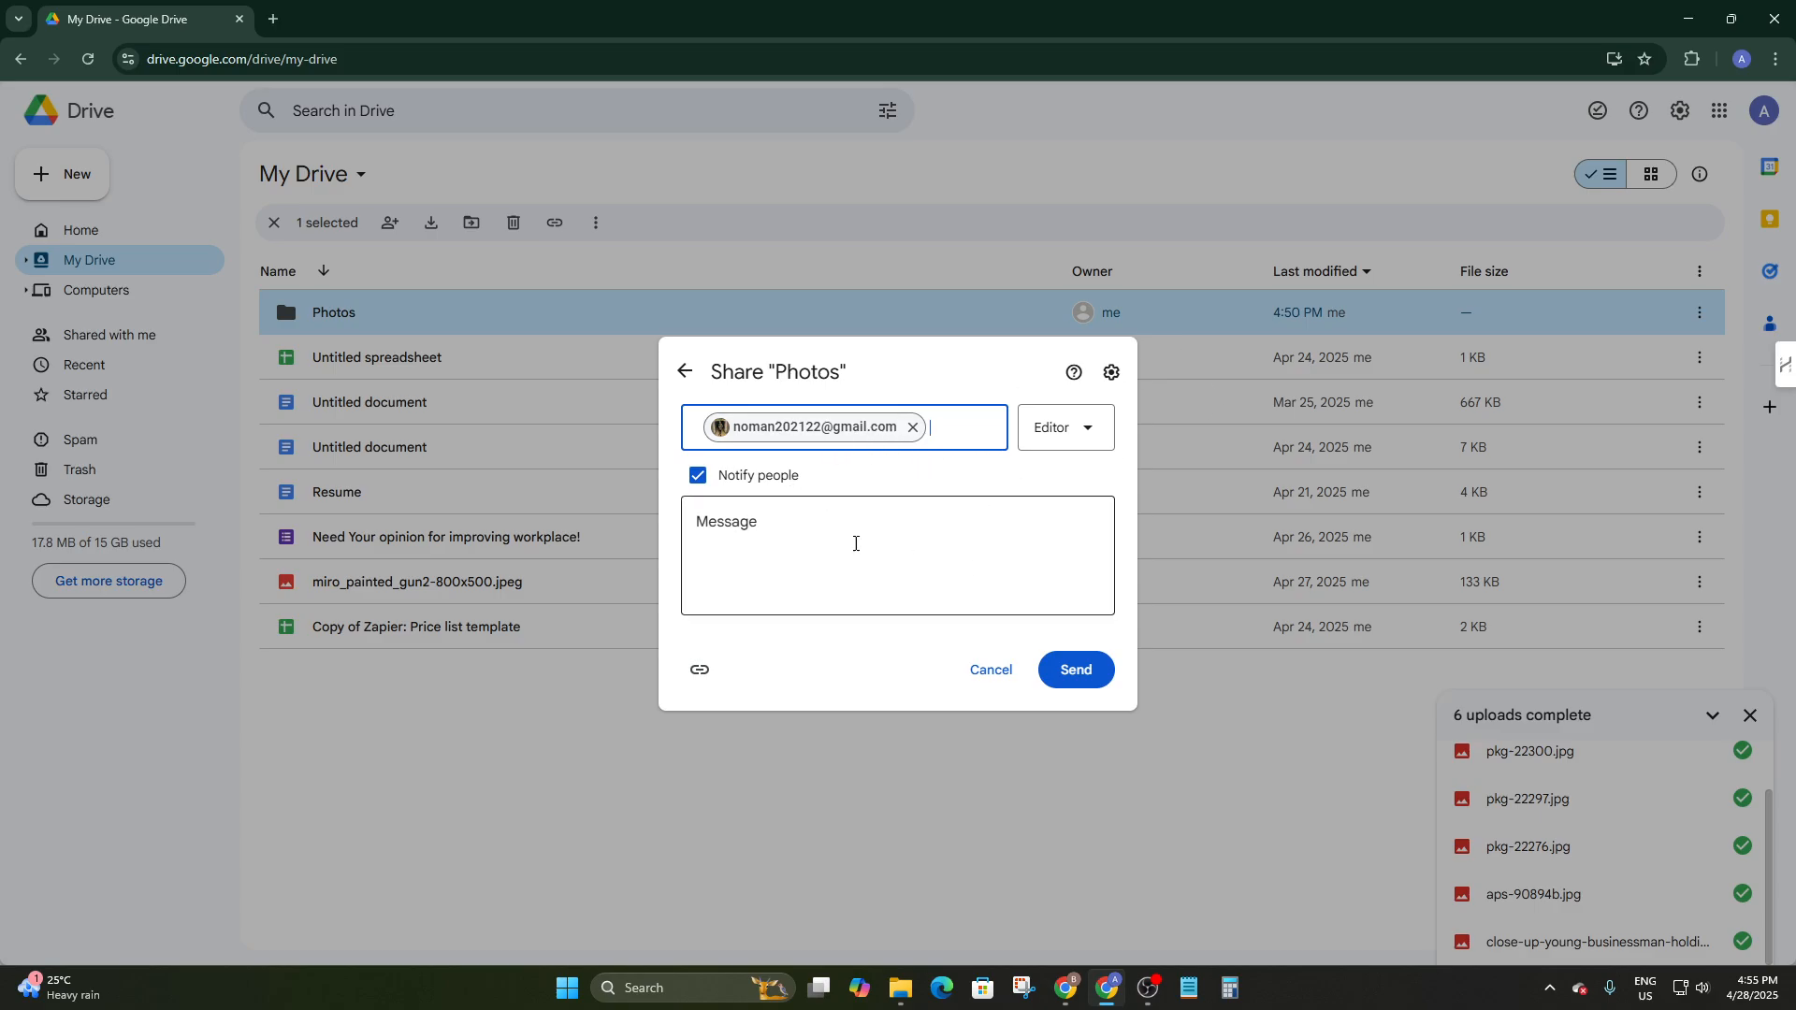
{"action": "left_click", "coordinate": [1064, 433]}
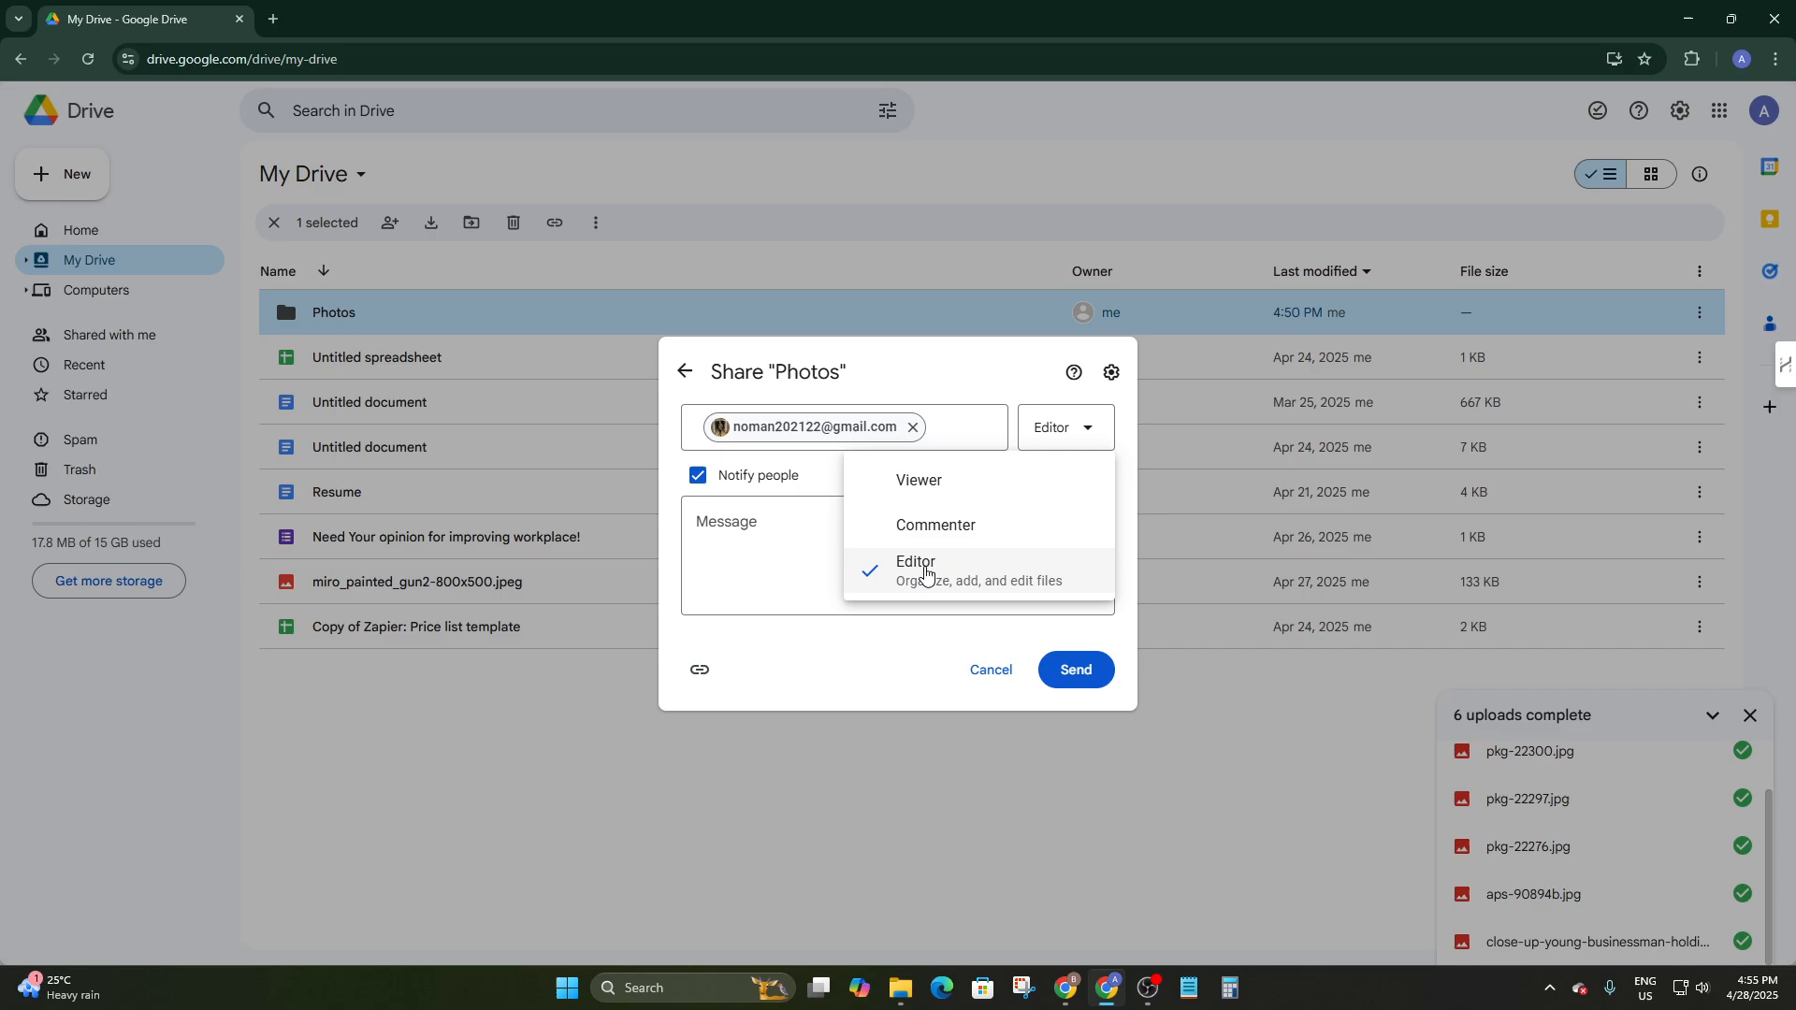
{"action": "left_click", "coordinate": [943, 483]}
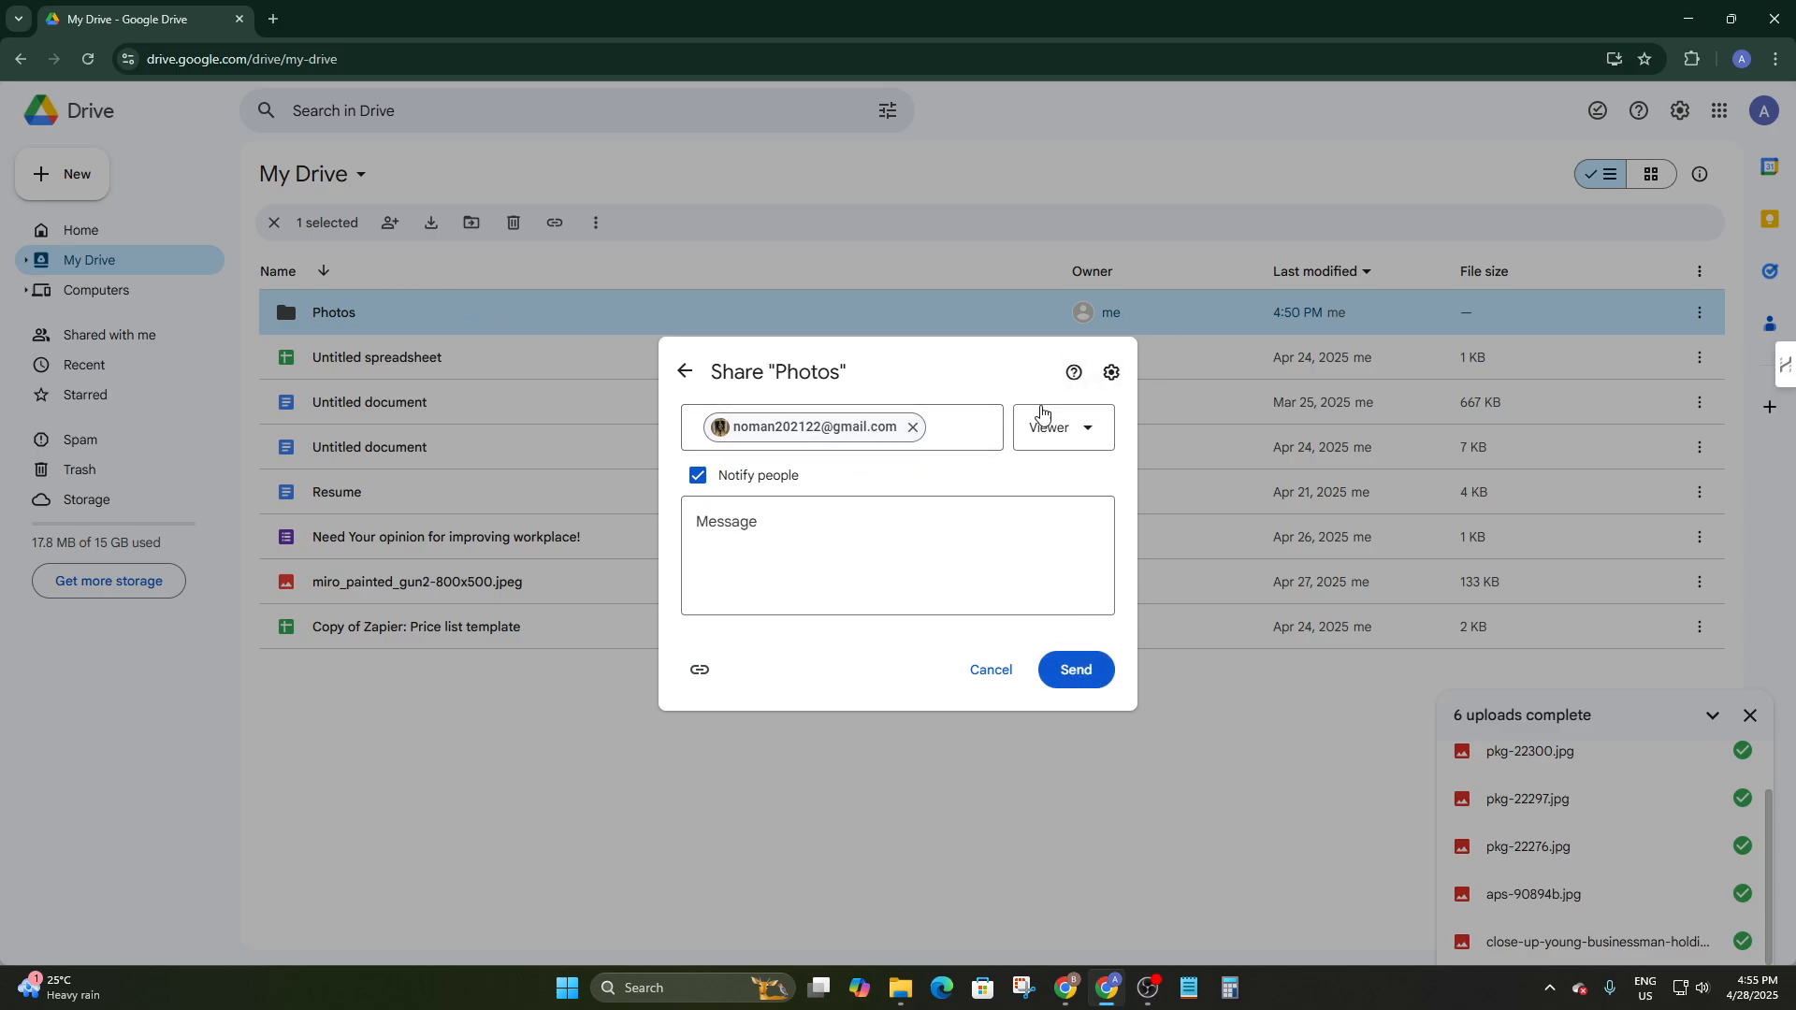
{"action": "left_click", "coordinate": [1089, 434]}
{"action": "left_click", "coordinate": [971, 565]}
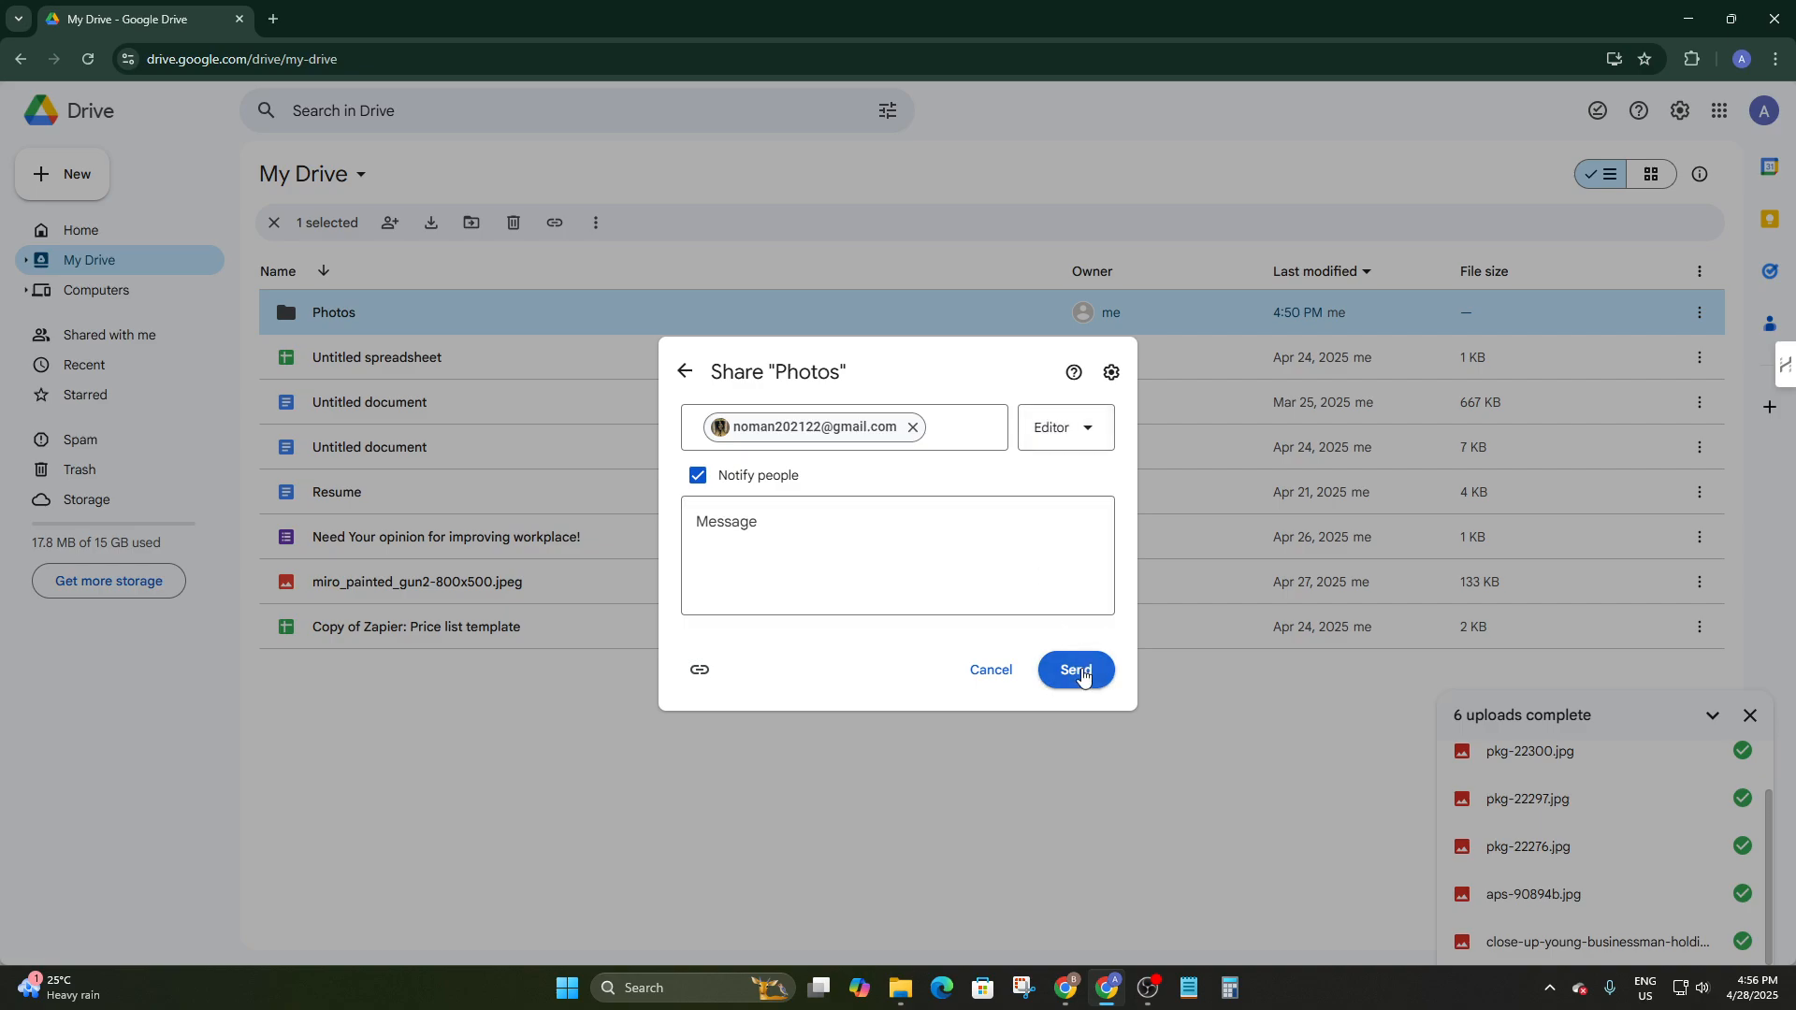
{"action": "left_click", "coordinate": [702, 673]}
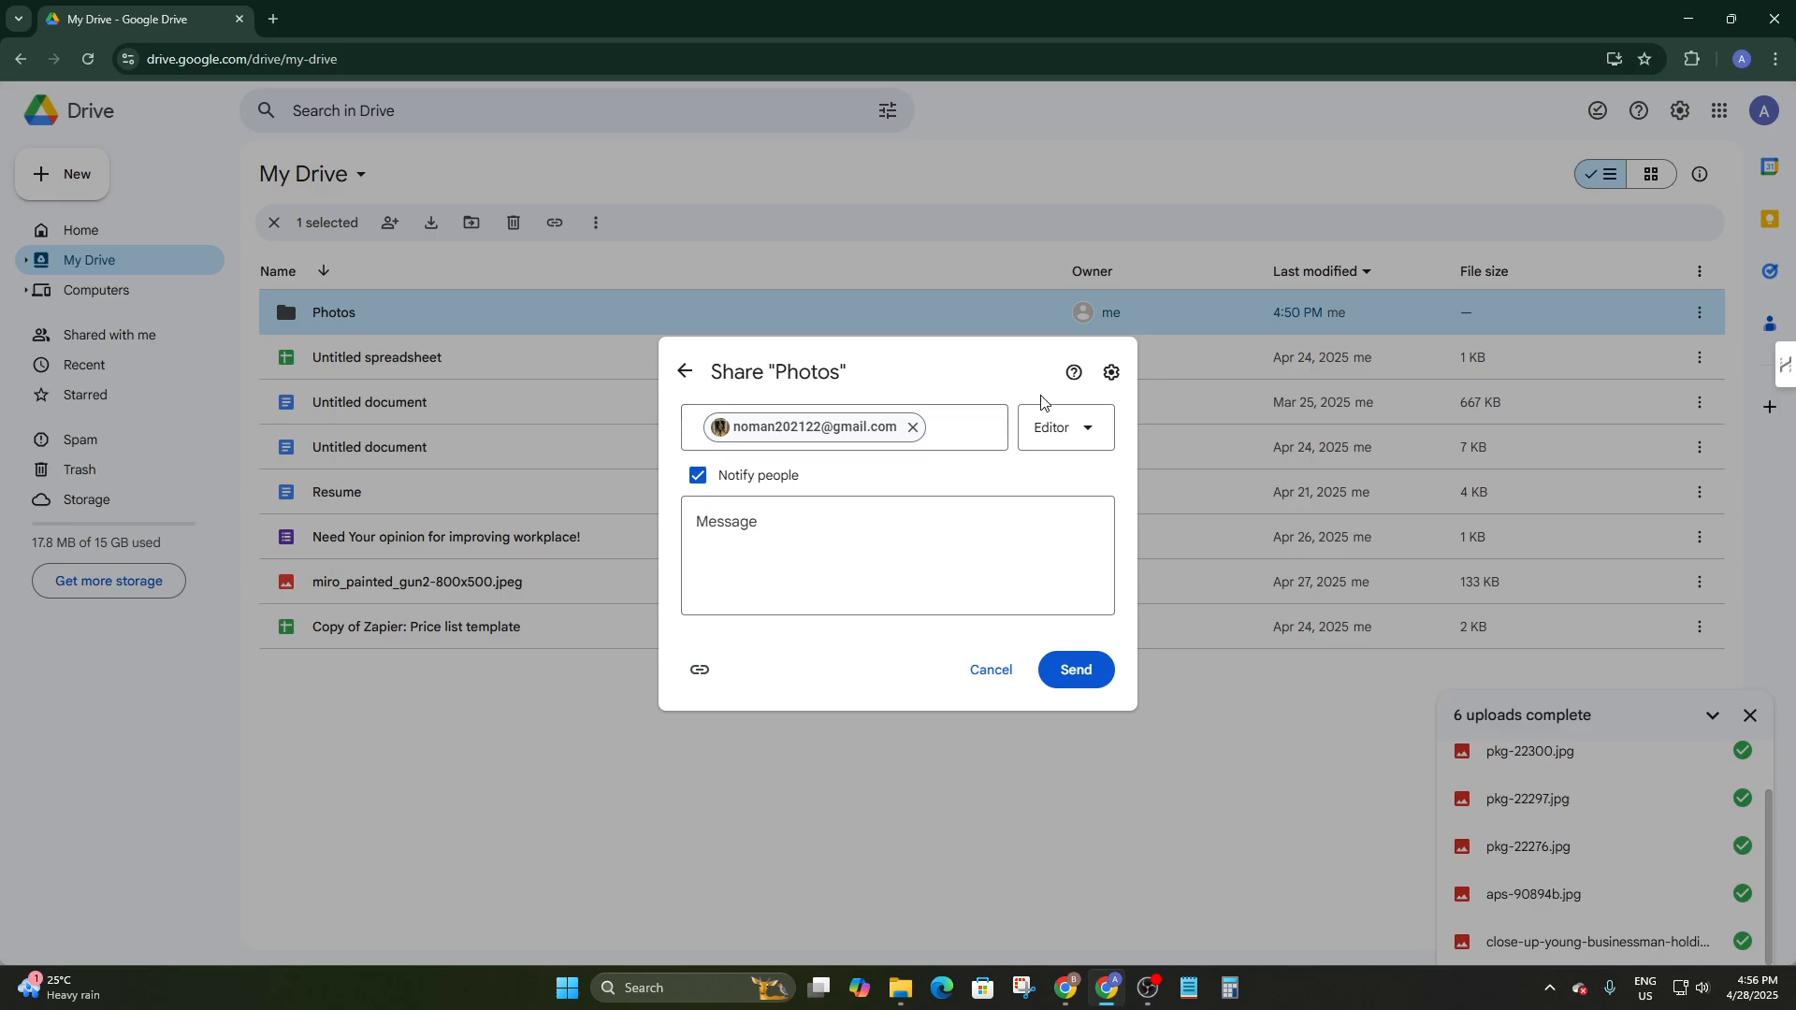
Try limiting access to Photos and barring editors from changing permissions and sharing, and restore both settings
{"action": "left_click", "coordinate": [1112, 372]}
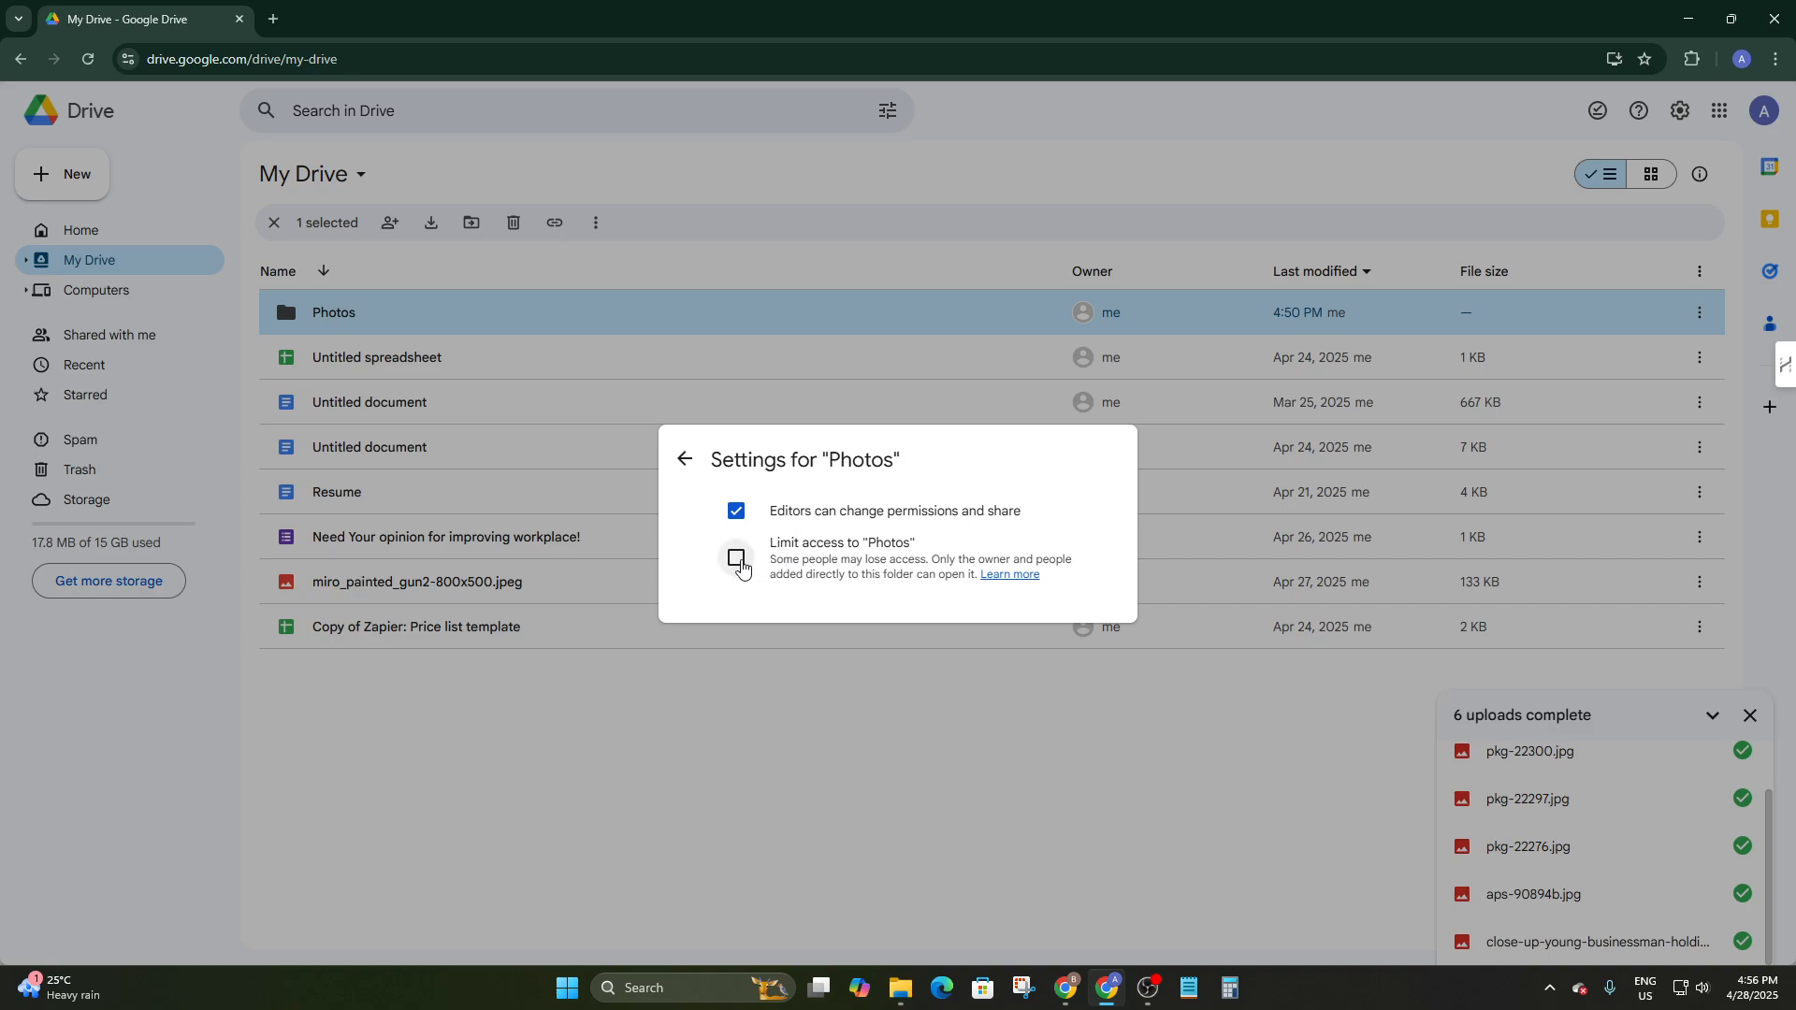
{"action": "left_click", "coordinate": [736, 558]}
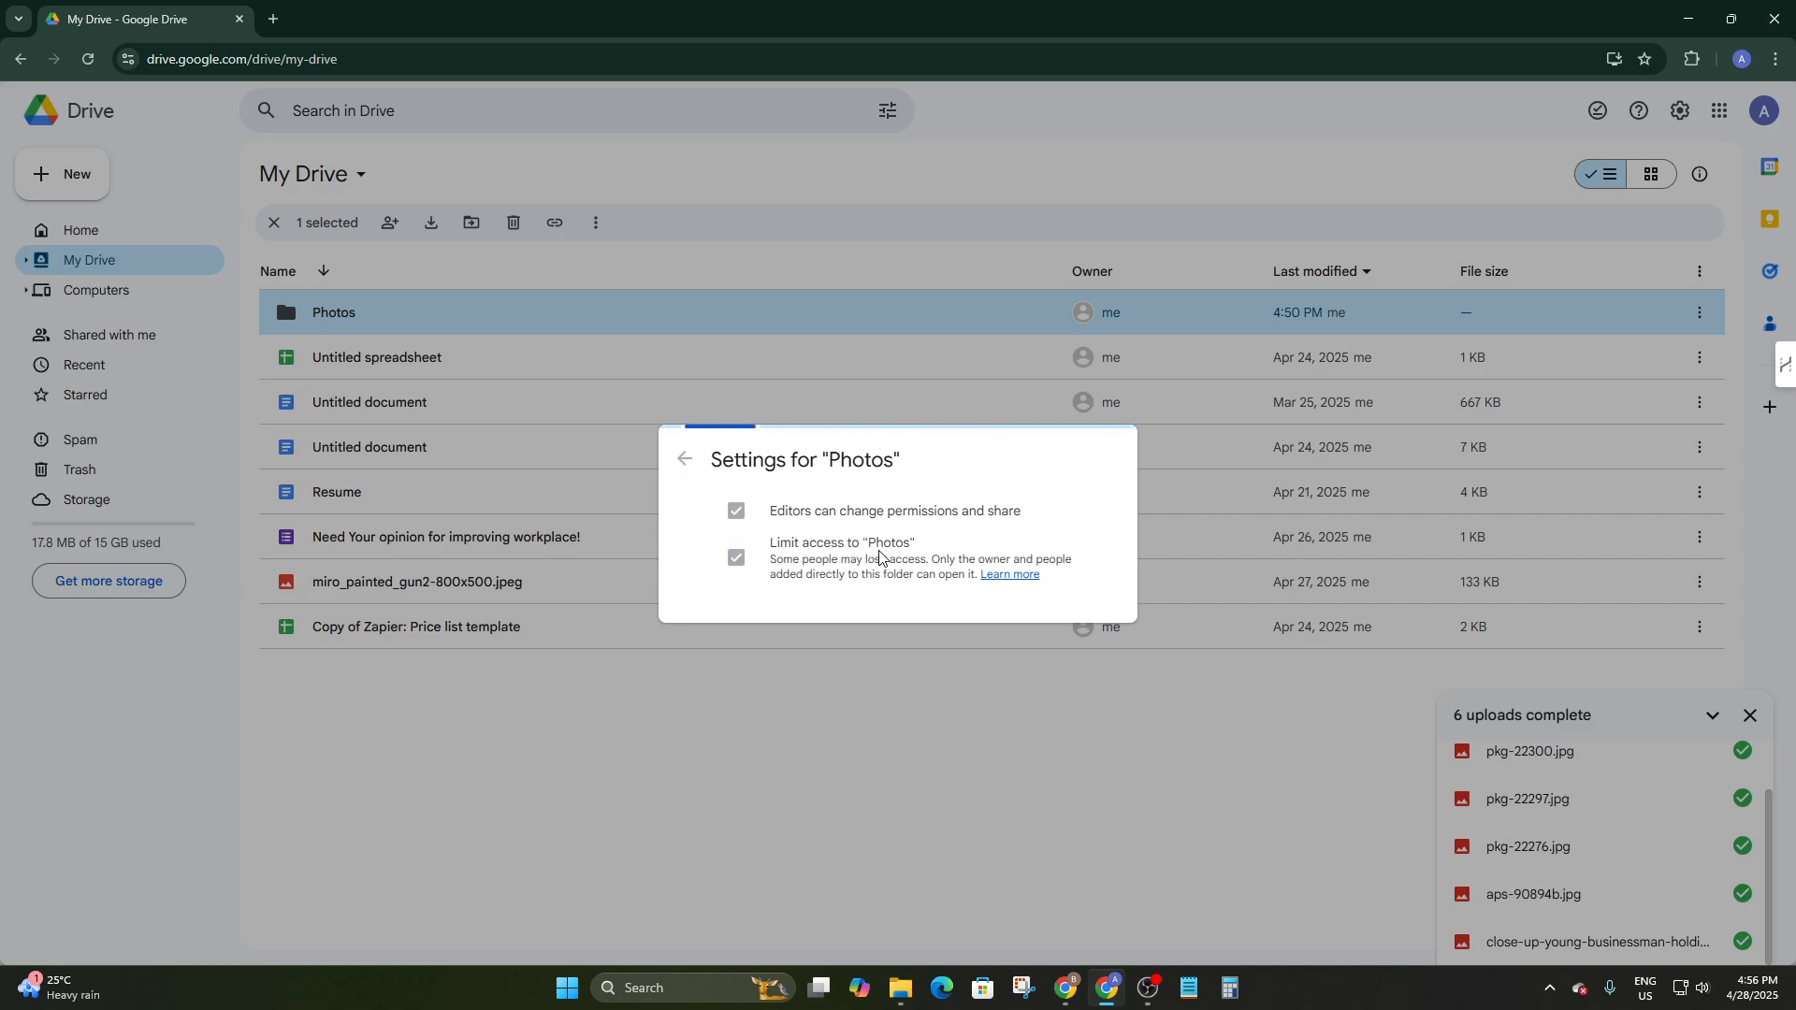
{"action": "left_click", "coordinate": [737, 511]}
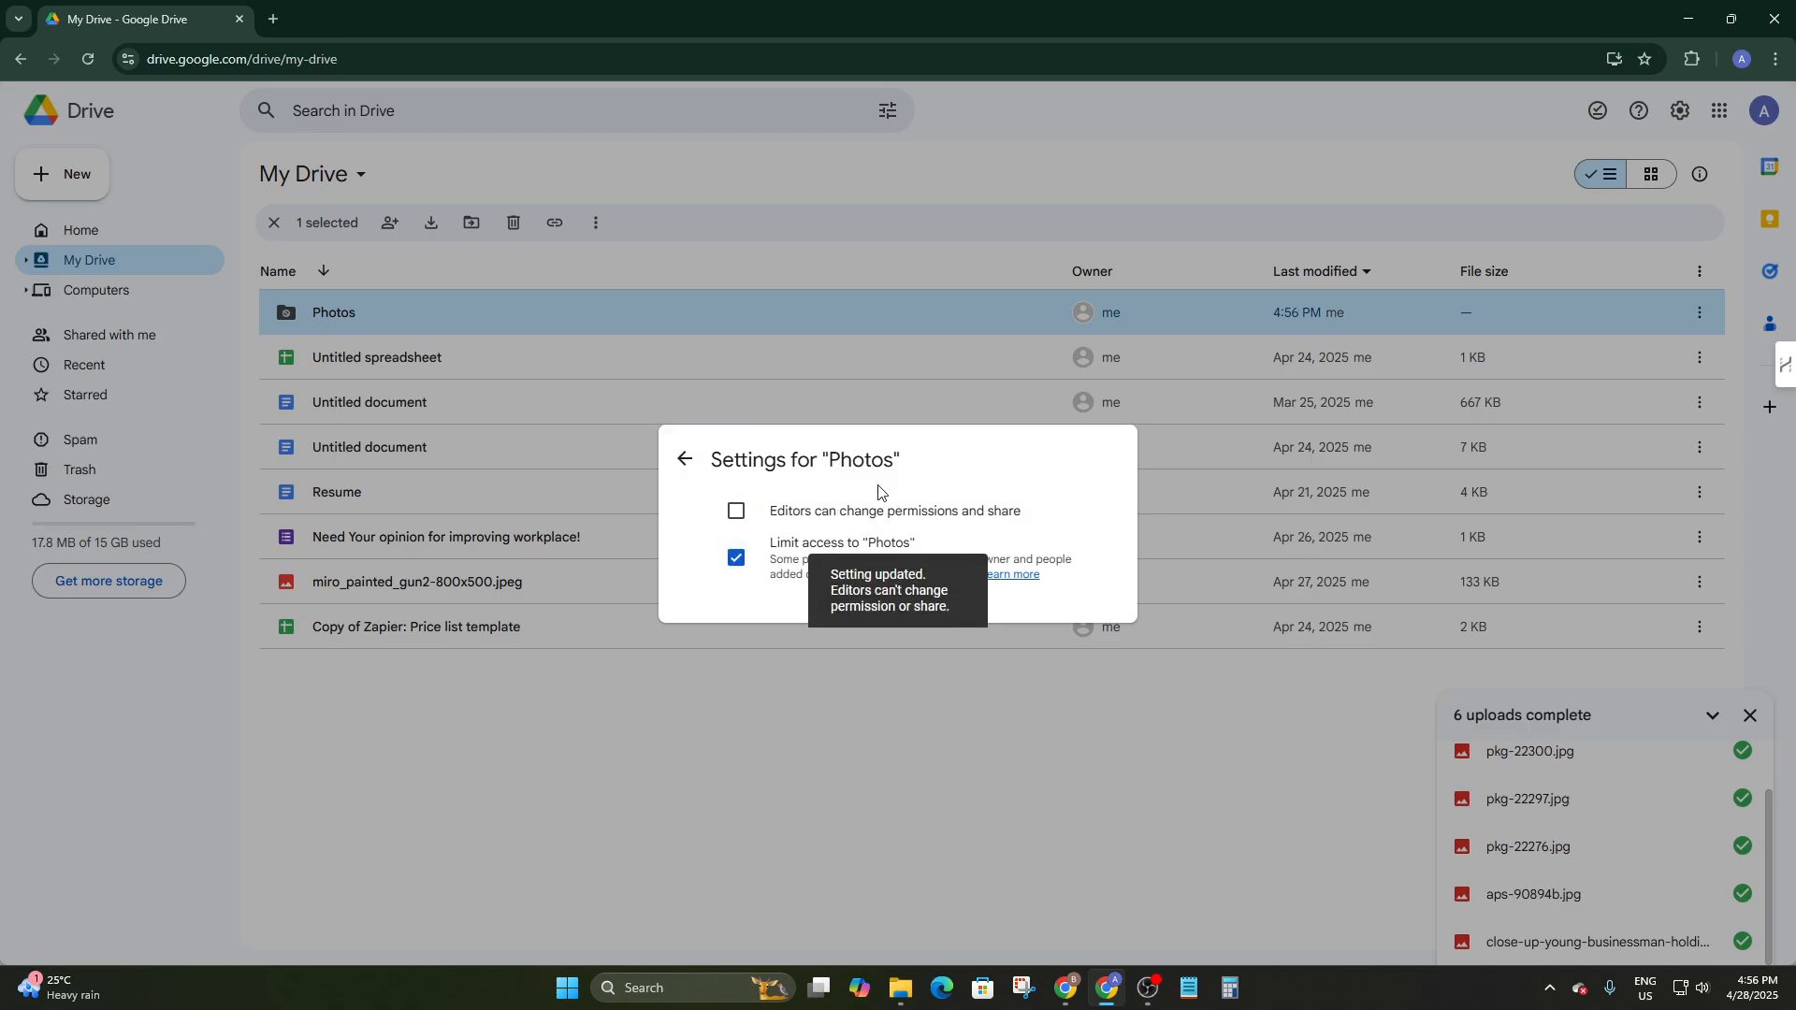
{"action": "left_click_drag", "start_coordinate": [963, 512], "coordinate": [958, 513]}
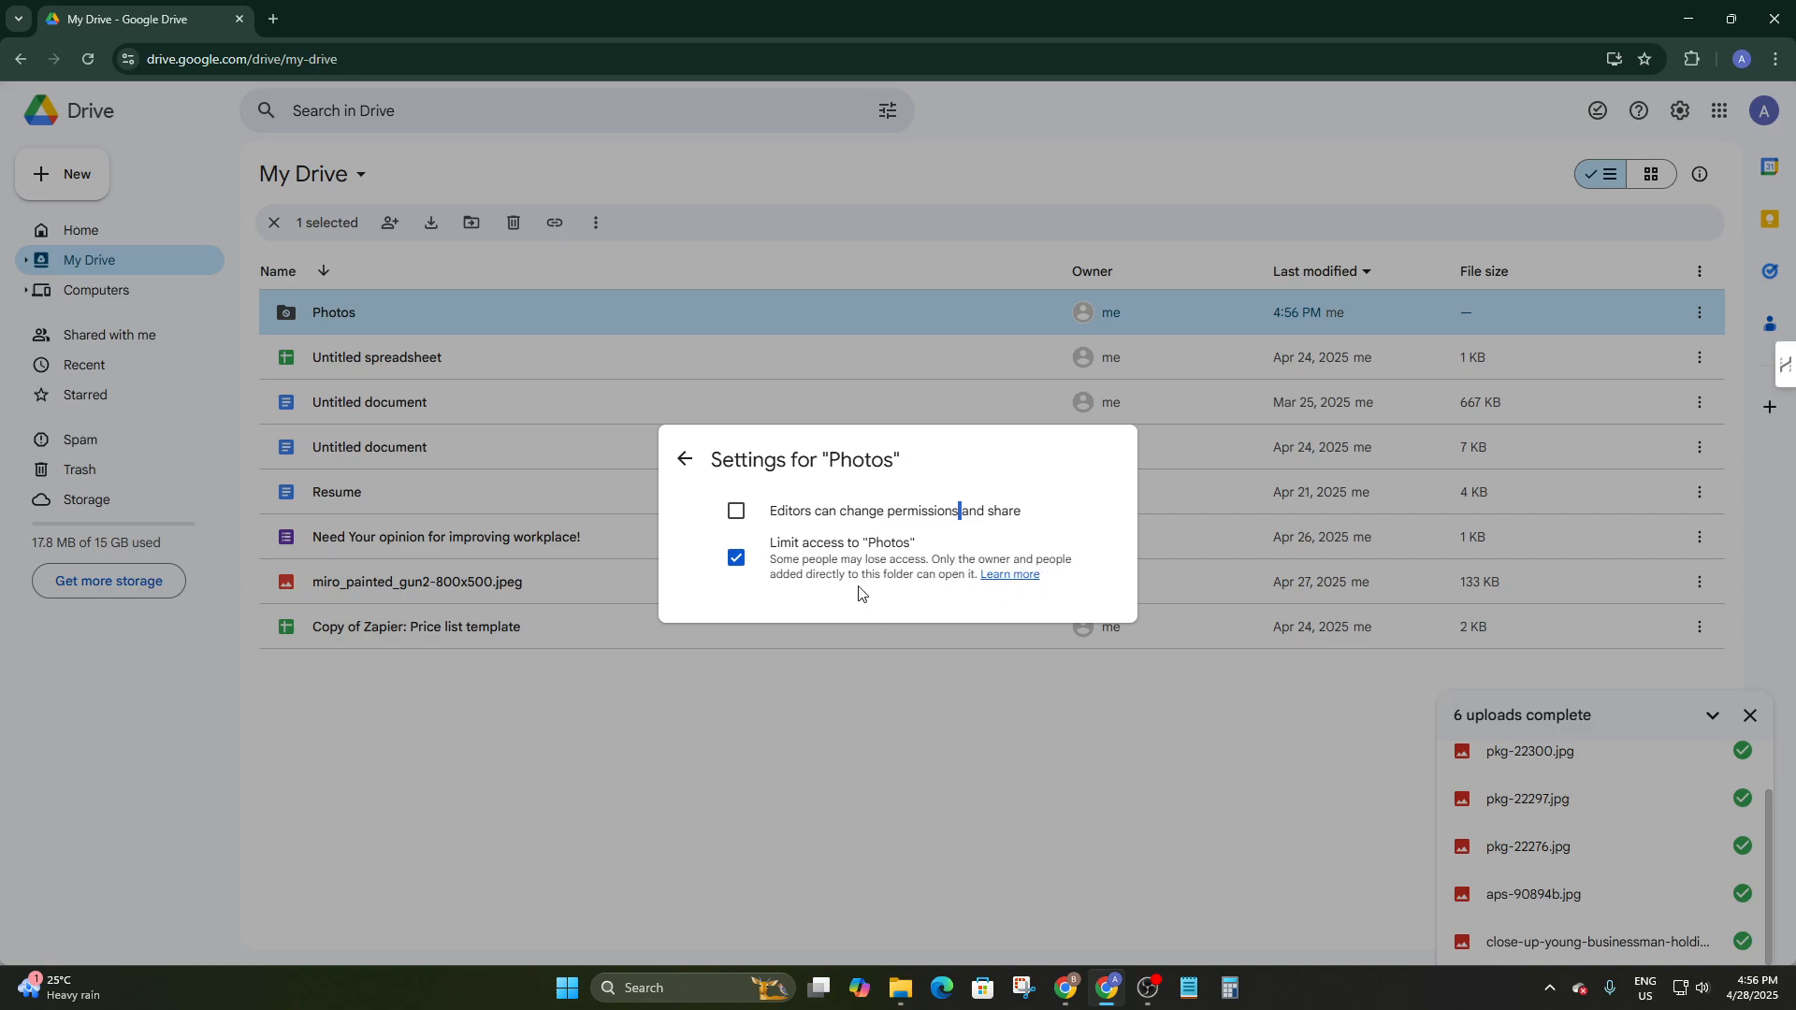
{"action": "left_click", "coordinate": [736, 510]}
{"action": "left_click", "coordinate": [734, 558]}
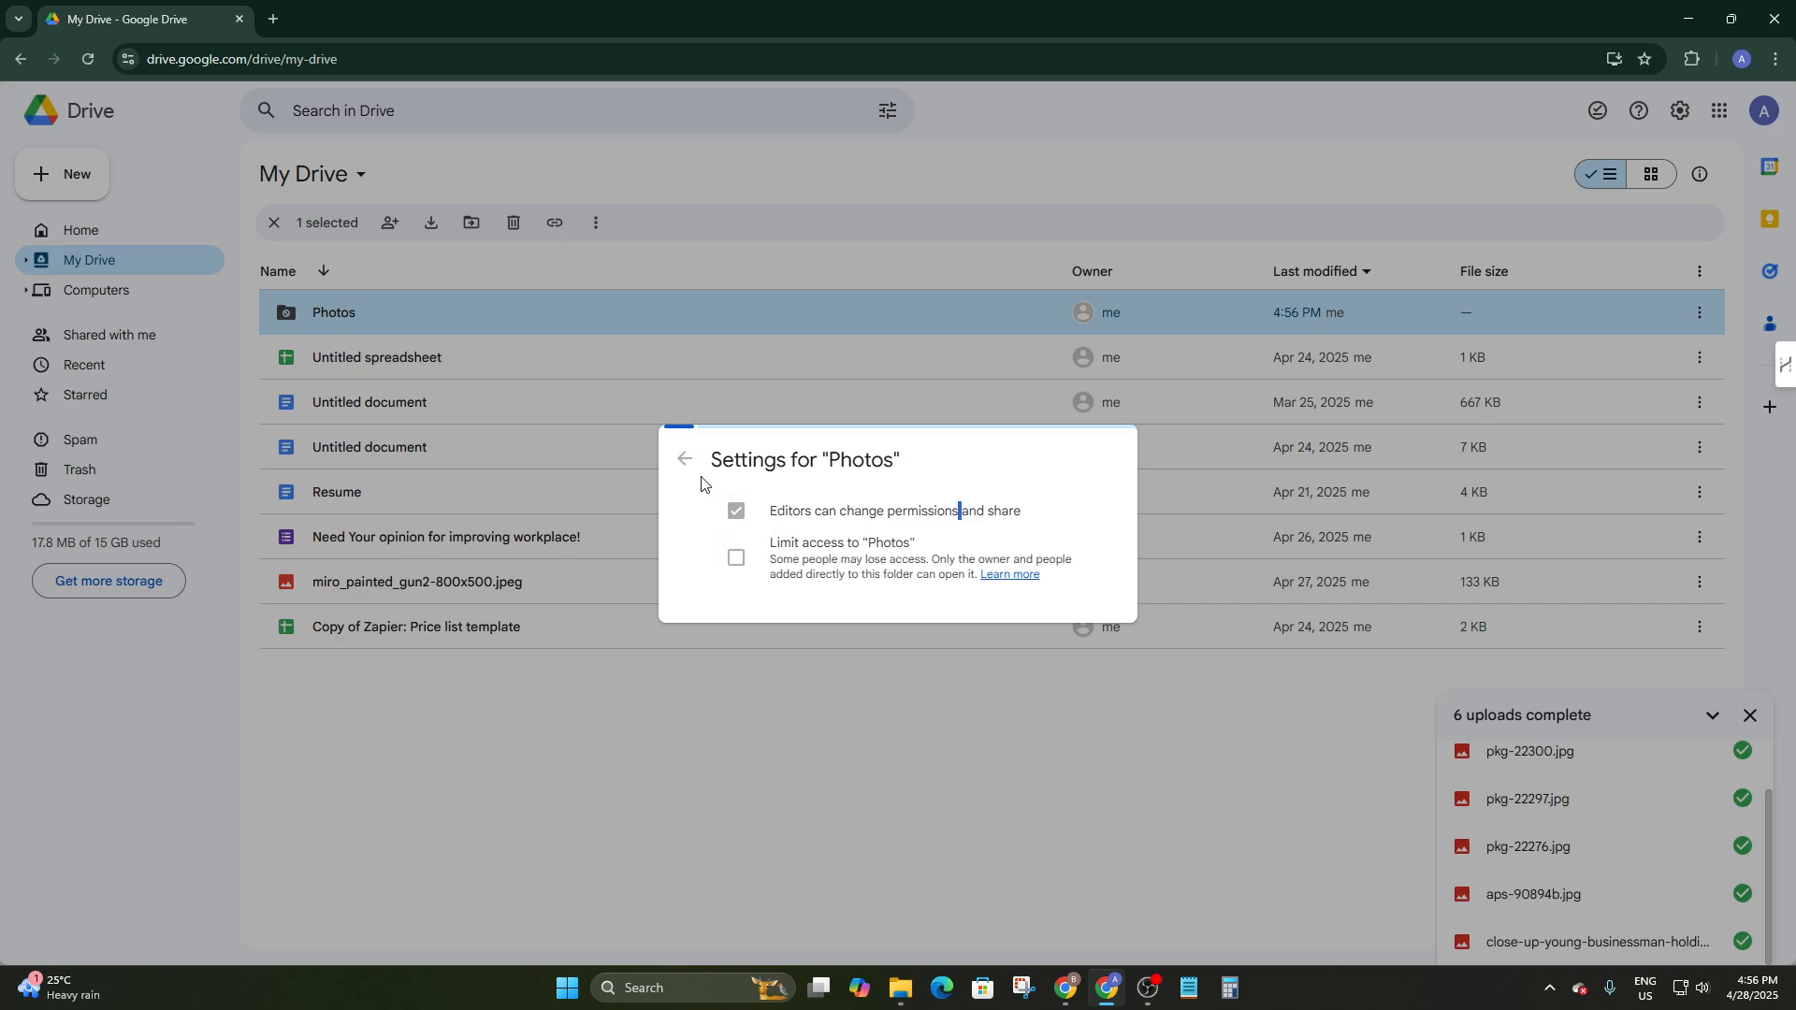
{"action": "left_click", "coordinate": [686, 461]}
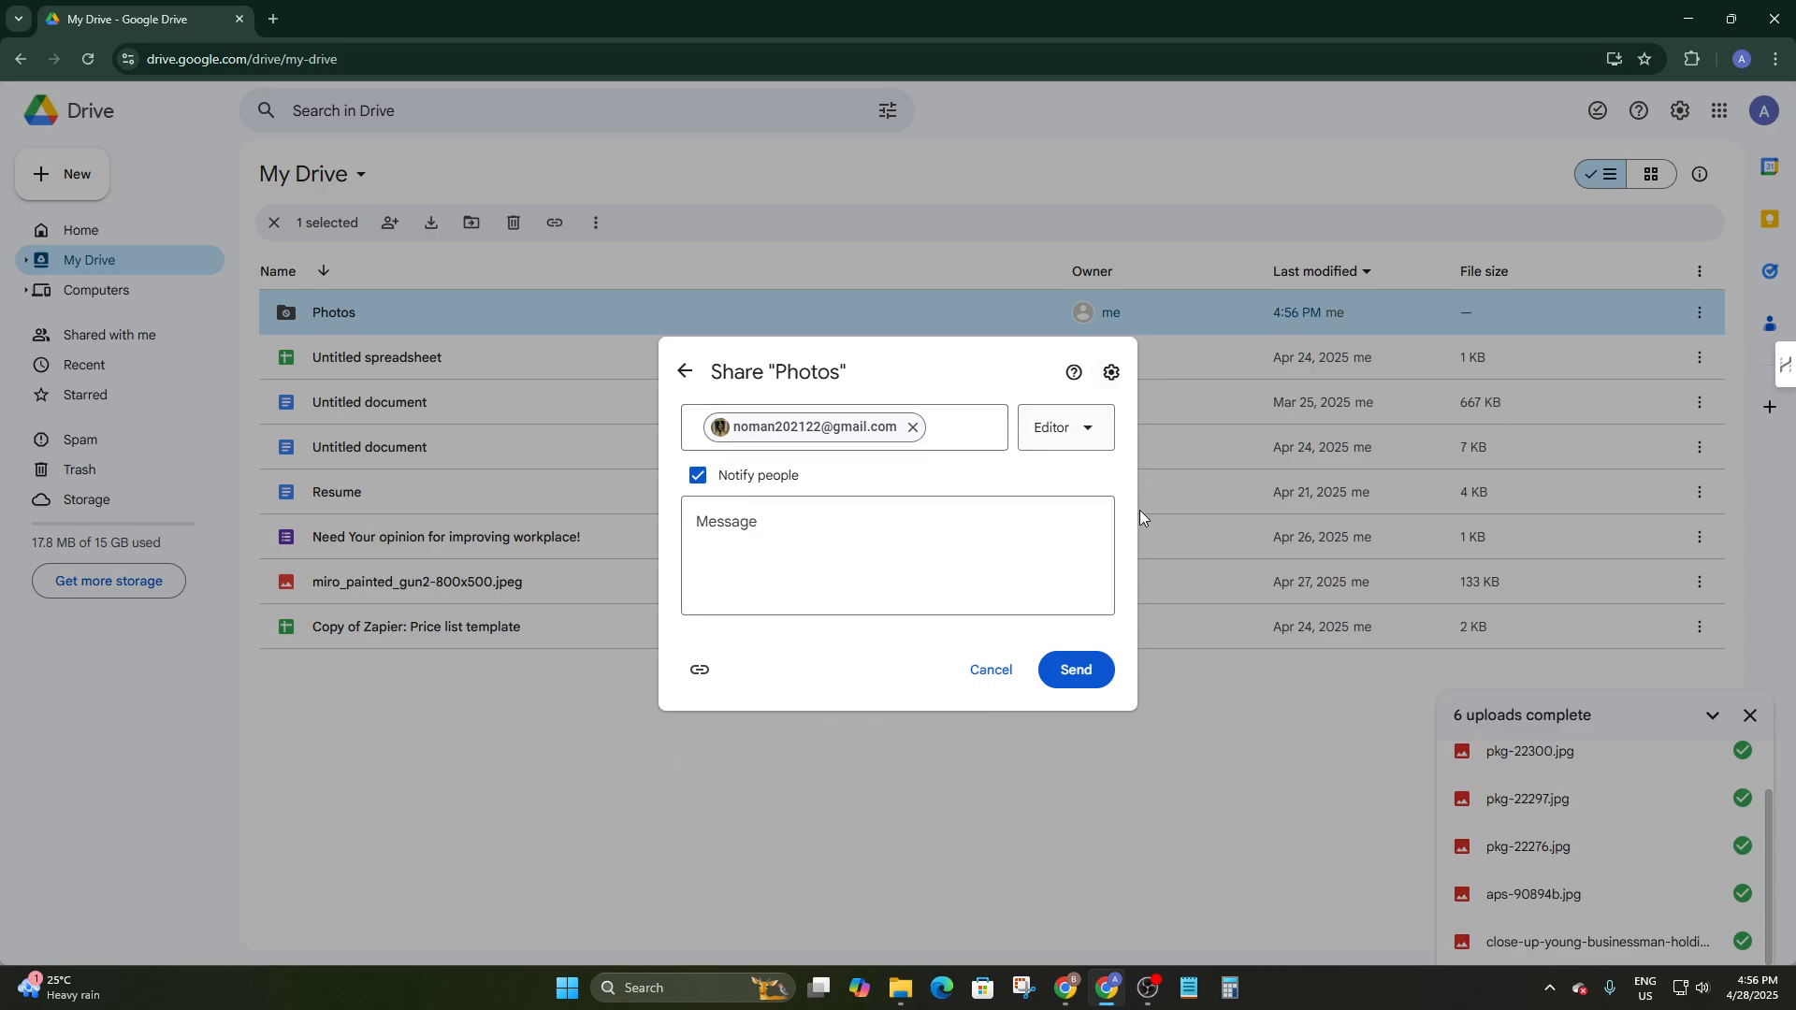
Discard the pending recipient and set the Photos folder's general access to Anyone with the link, keeping the Viewer role
{"action": "left_click", "coordinate": [685, 372]}
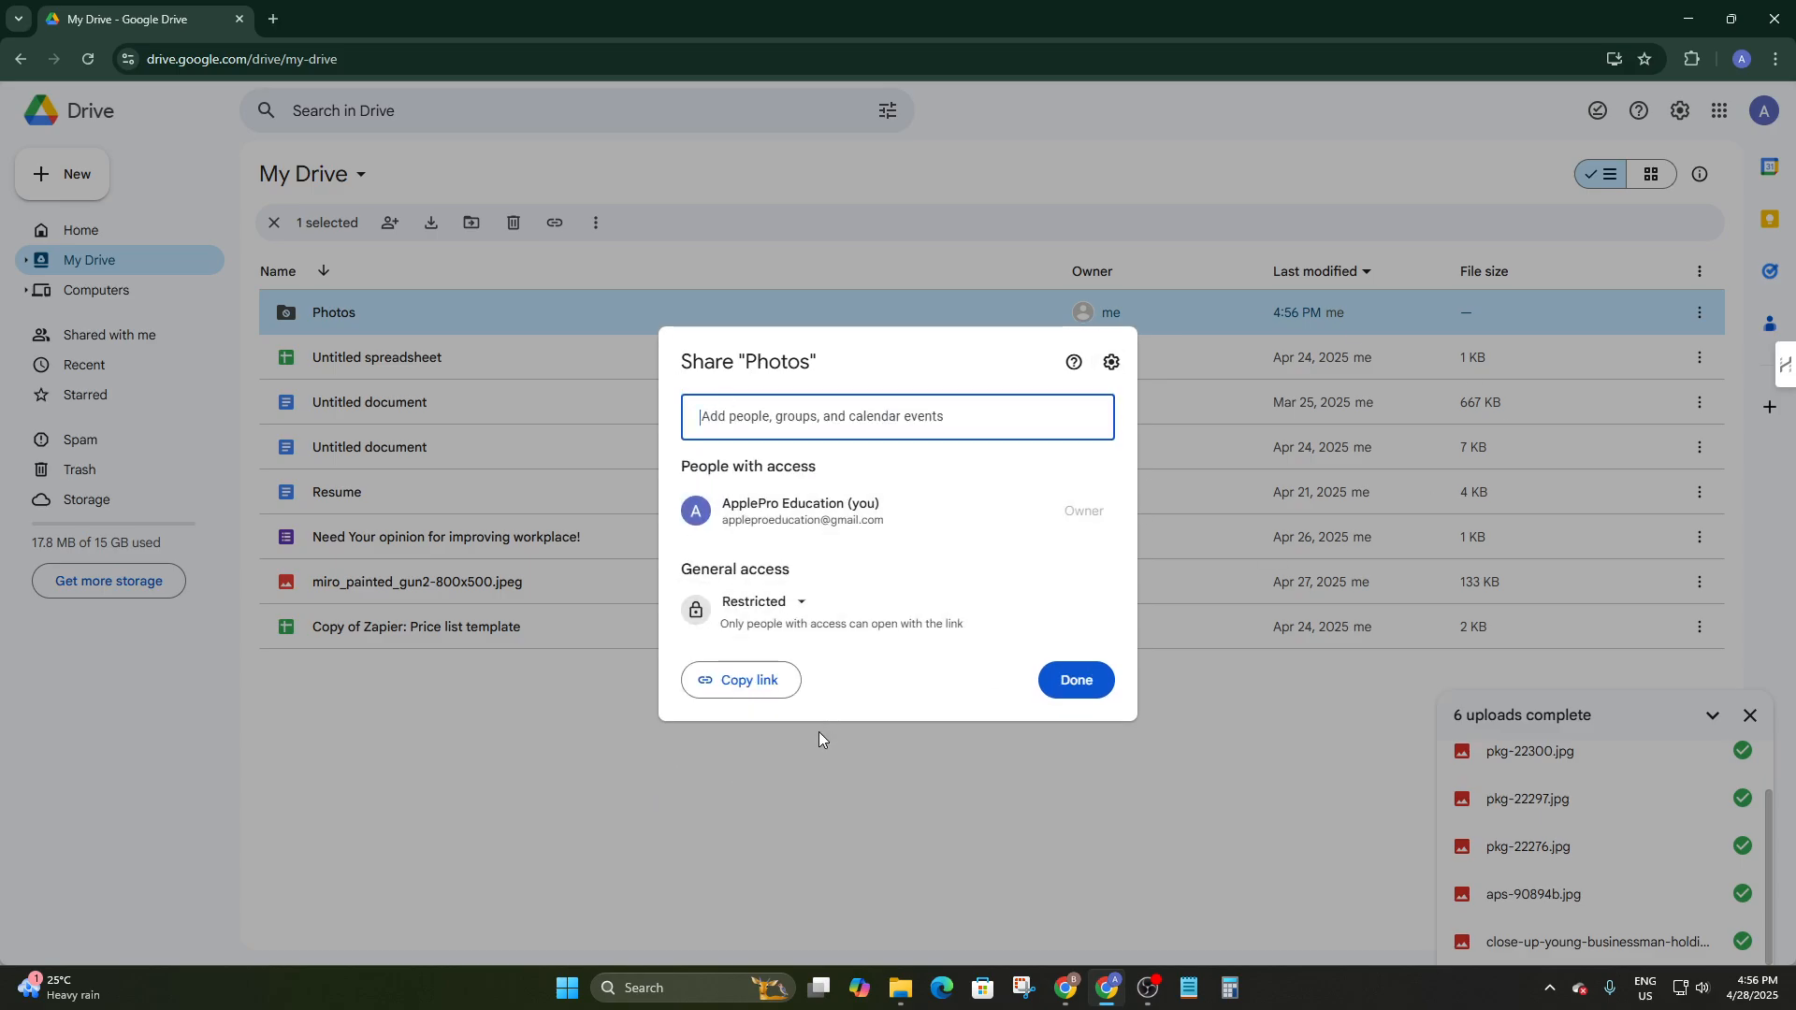
{"action": "left_click", "coordinate": [762, 605]}
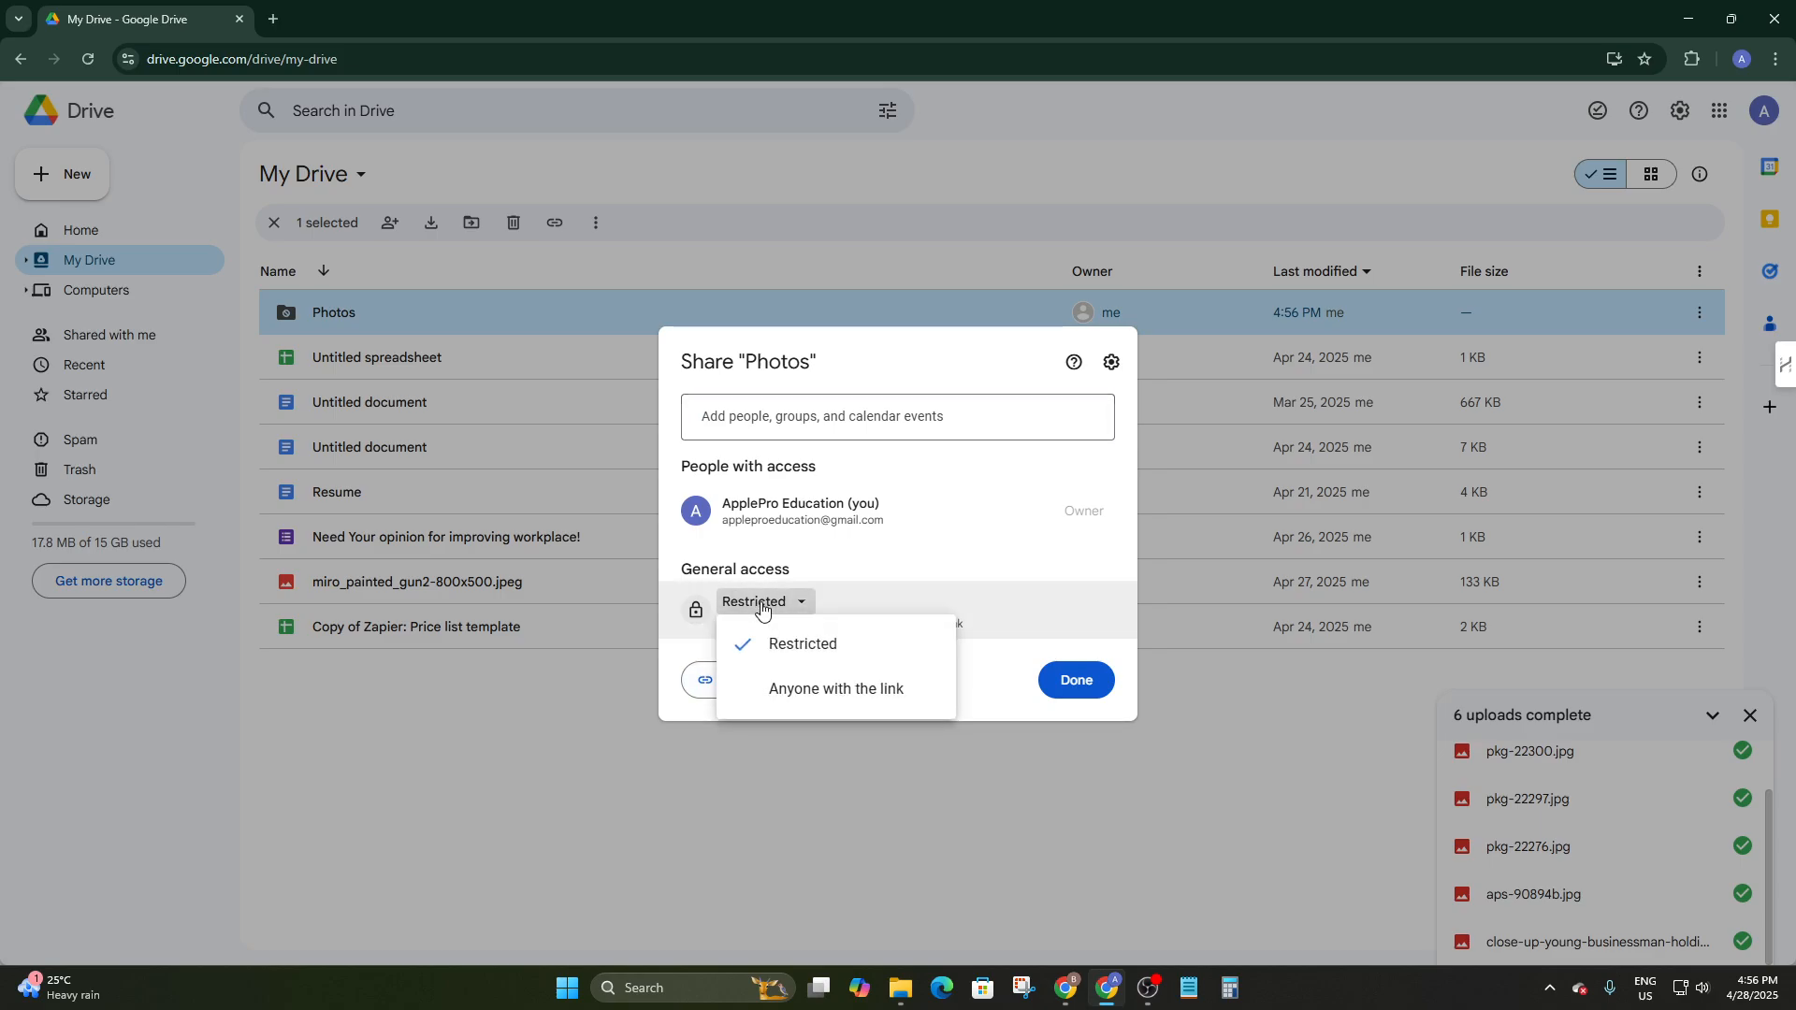
{"action": "left_click", "coordinate": [836, 689]}
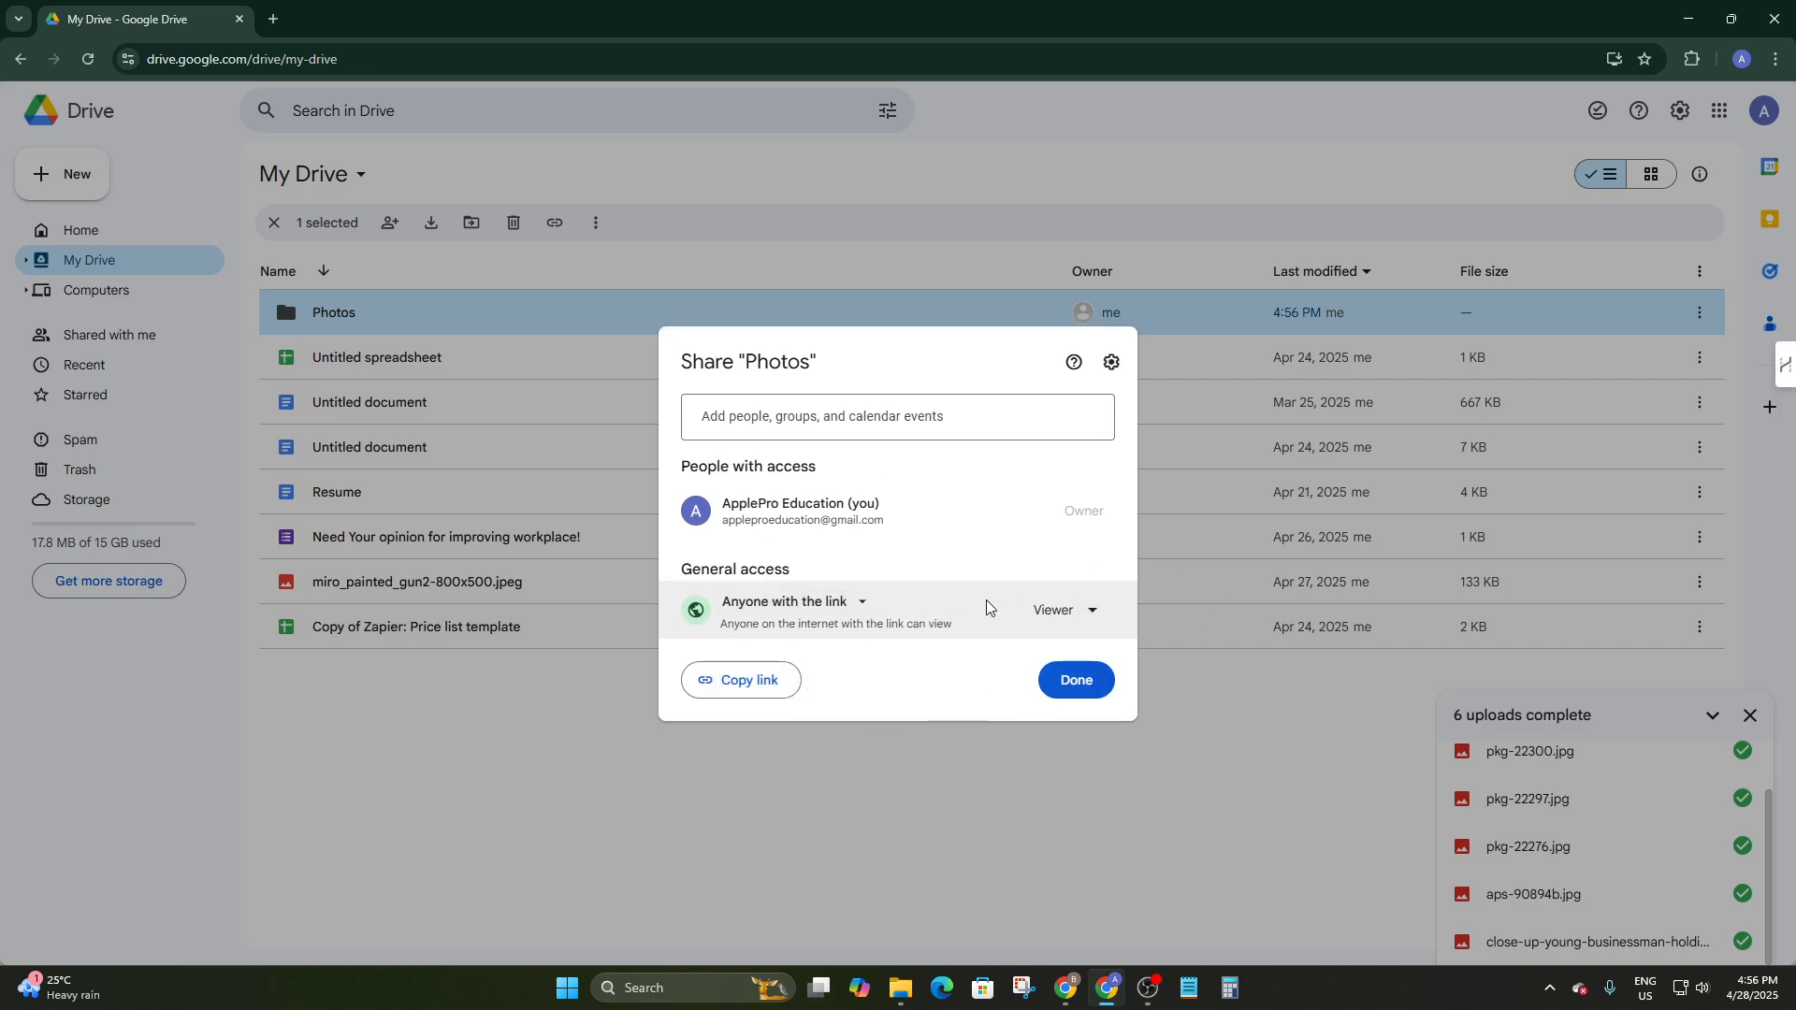
{"action": "left_click", "coordinate": [1054, 618]}
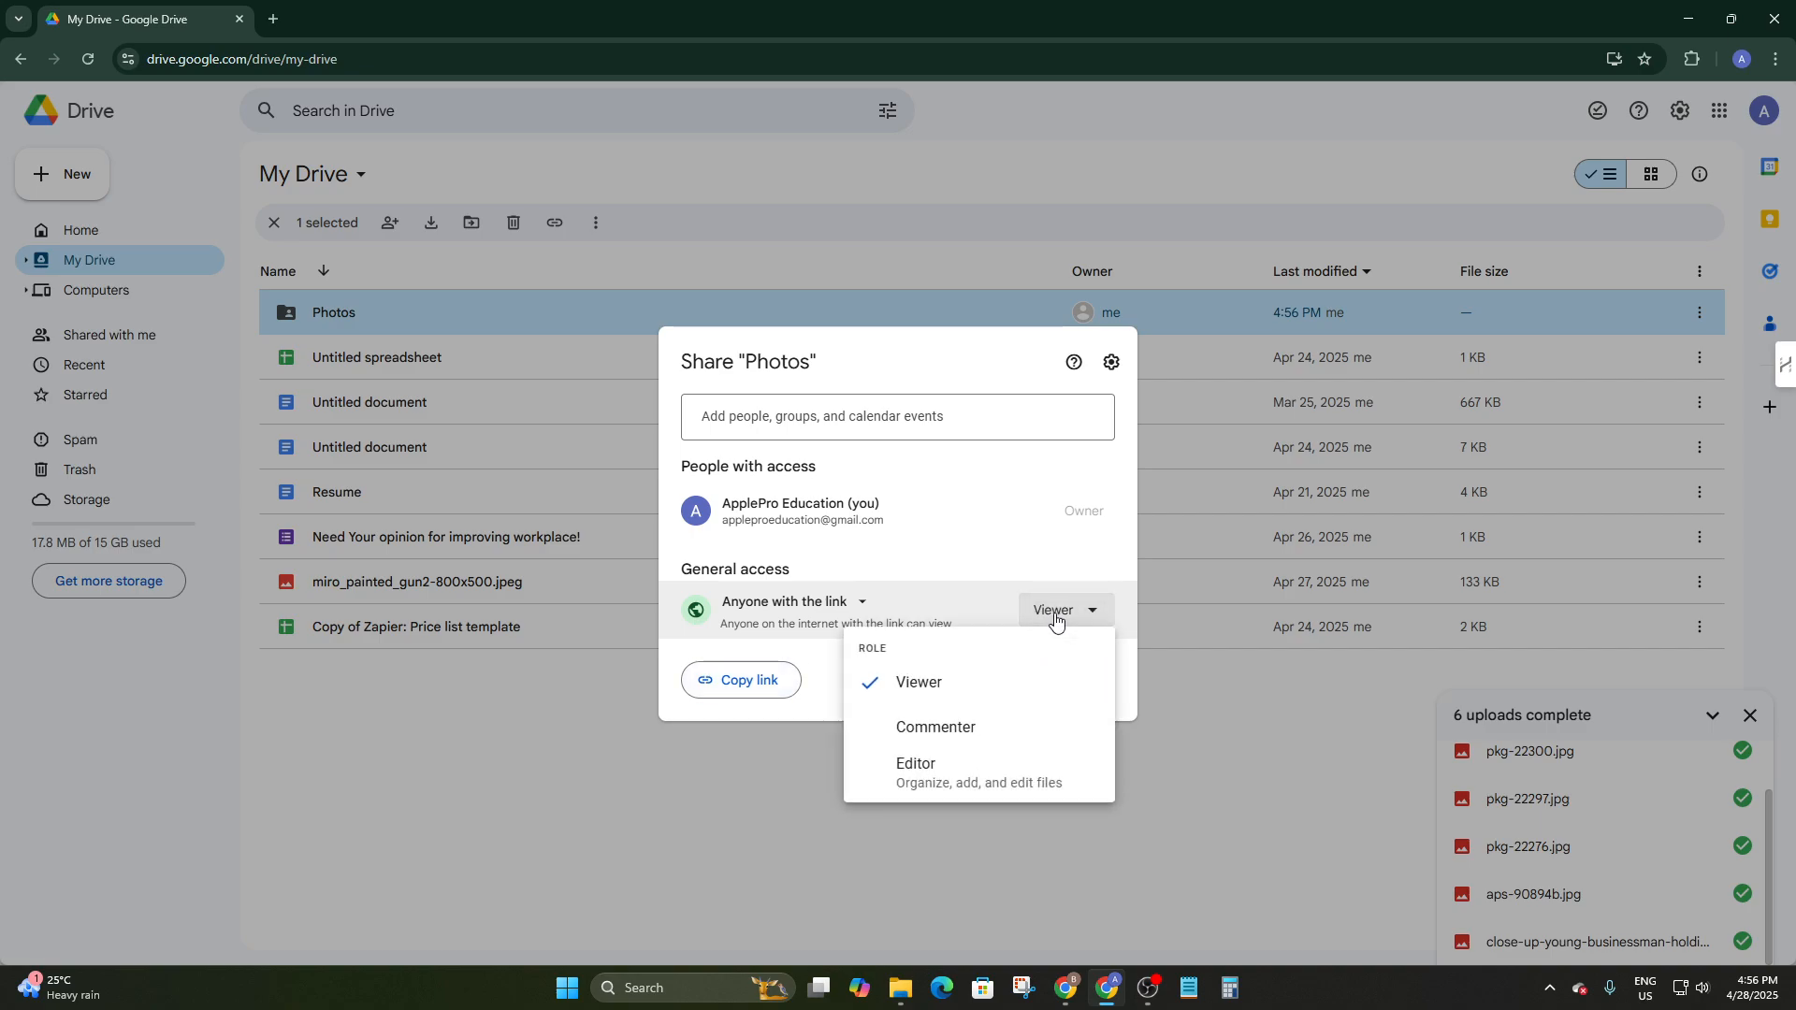
{"action": "left_click", "coordinate": [722, 827]}
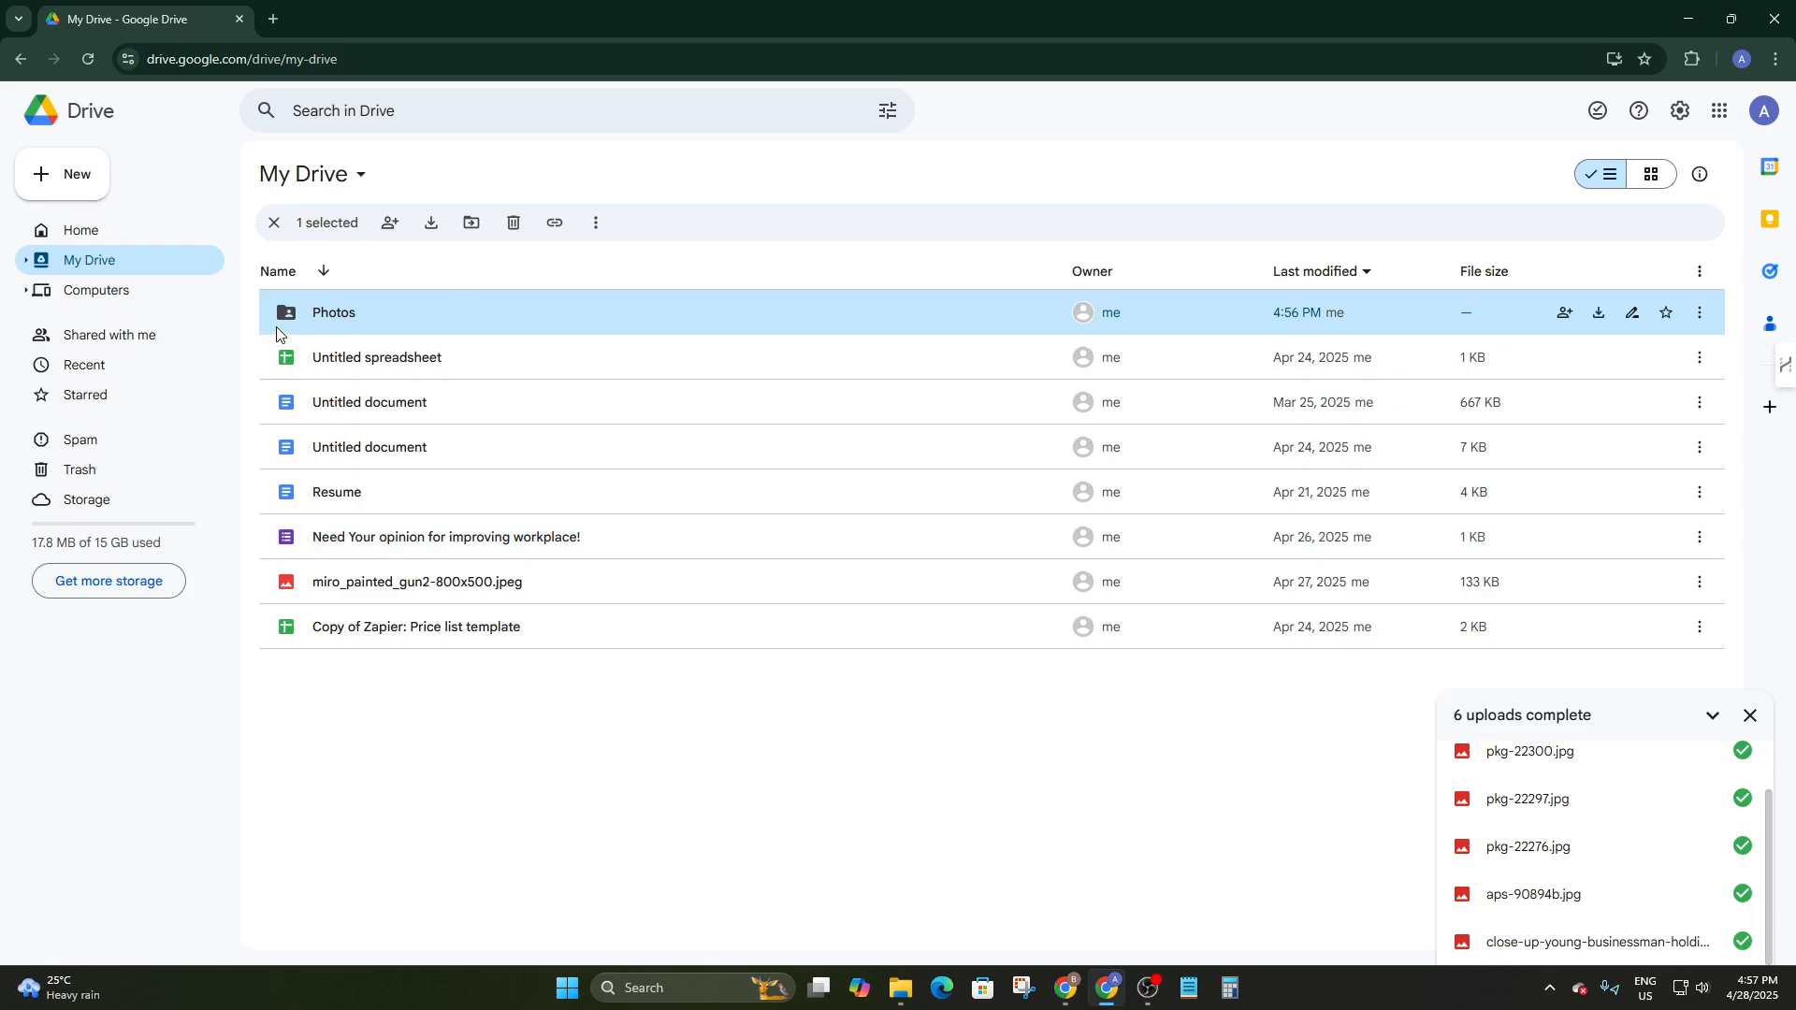
Try selecting the seven files below Photos together, and only Untitled spreadsheet with the first Untitled document, clearing each selection
{"action": "left_click", "coordinate": [321, 628]}
{"action": "left_click_drag", "start_coordinate": [260, 379], "coordinate": [538, 668]}
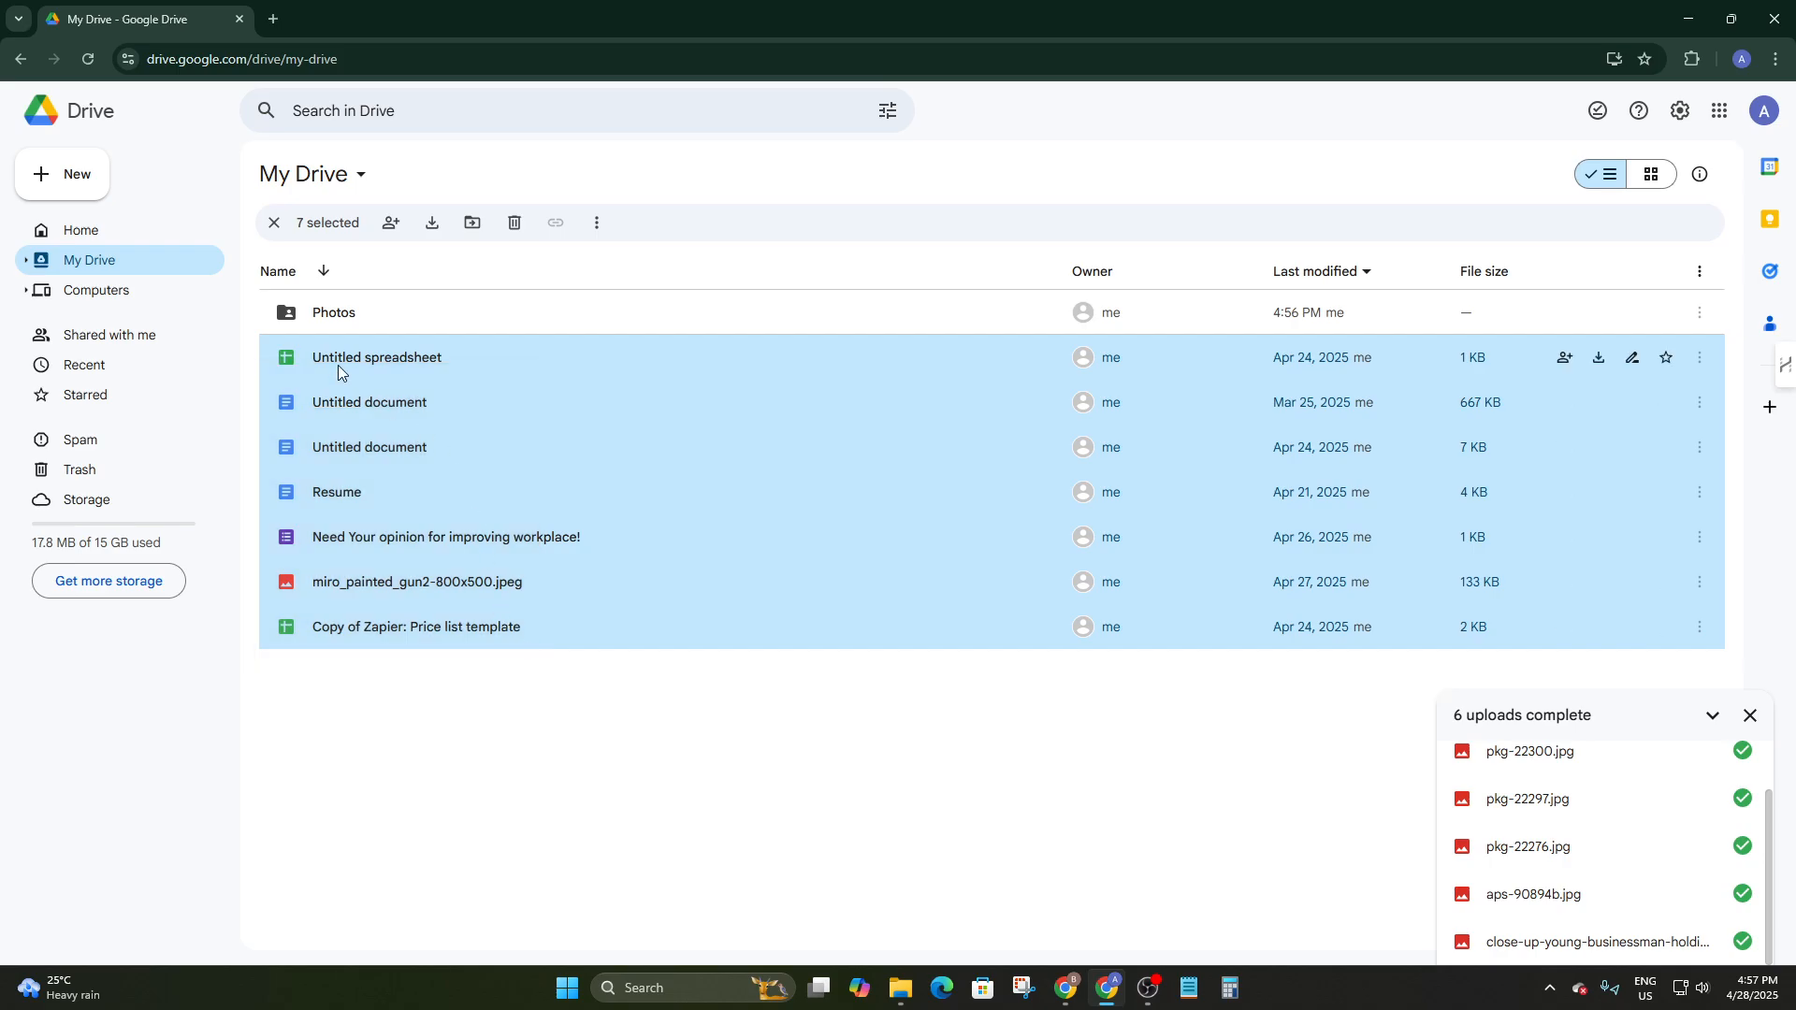
{"action": "left_click", "coordinate": [458, 763]}
{"action": "left_click", "coordinate": [417, 359]}
{"action": "left_click", "coordinate": [409, 389], "text": "ctrl"}
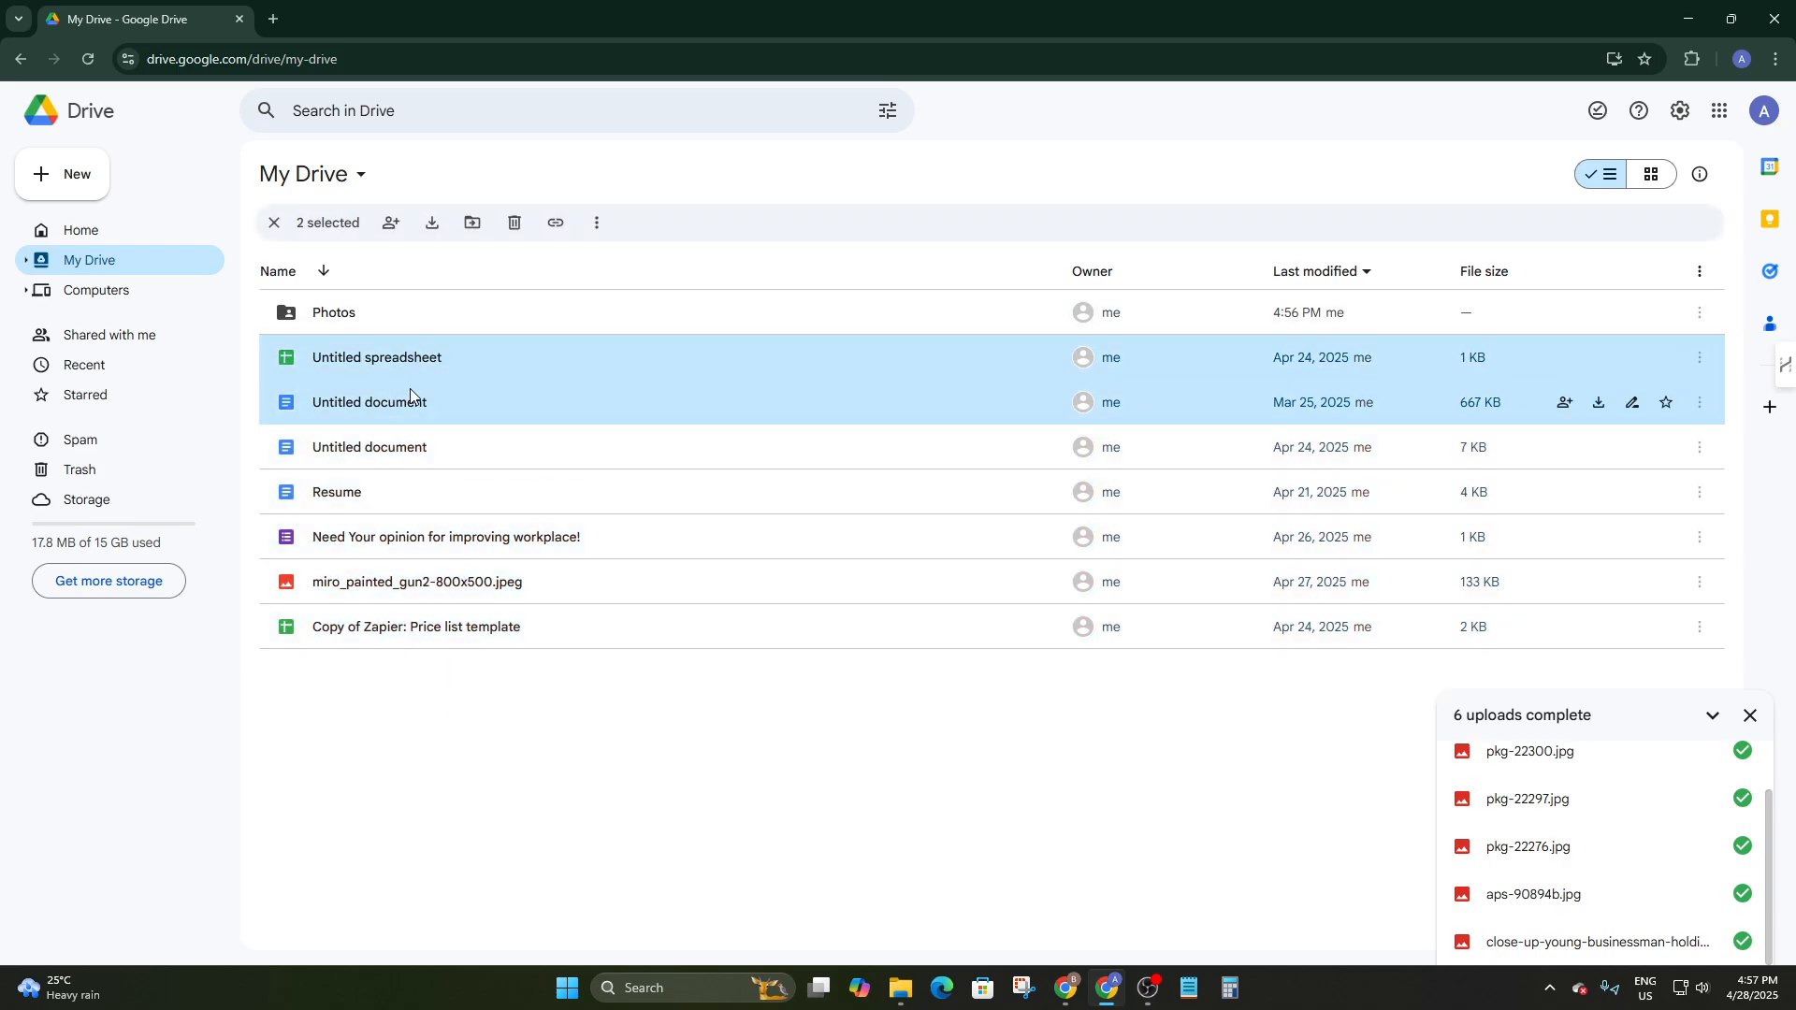
{"action": "left_click", "coordinate": [413, 745]}
{"action": "left_click", "coordinate": [421, 355]}
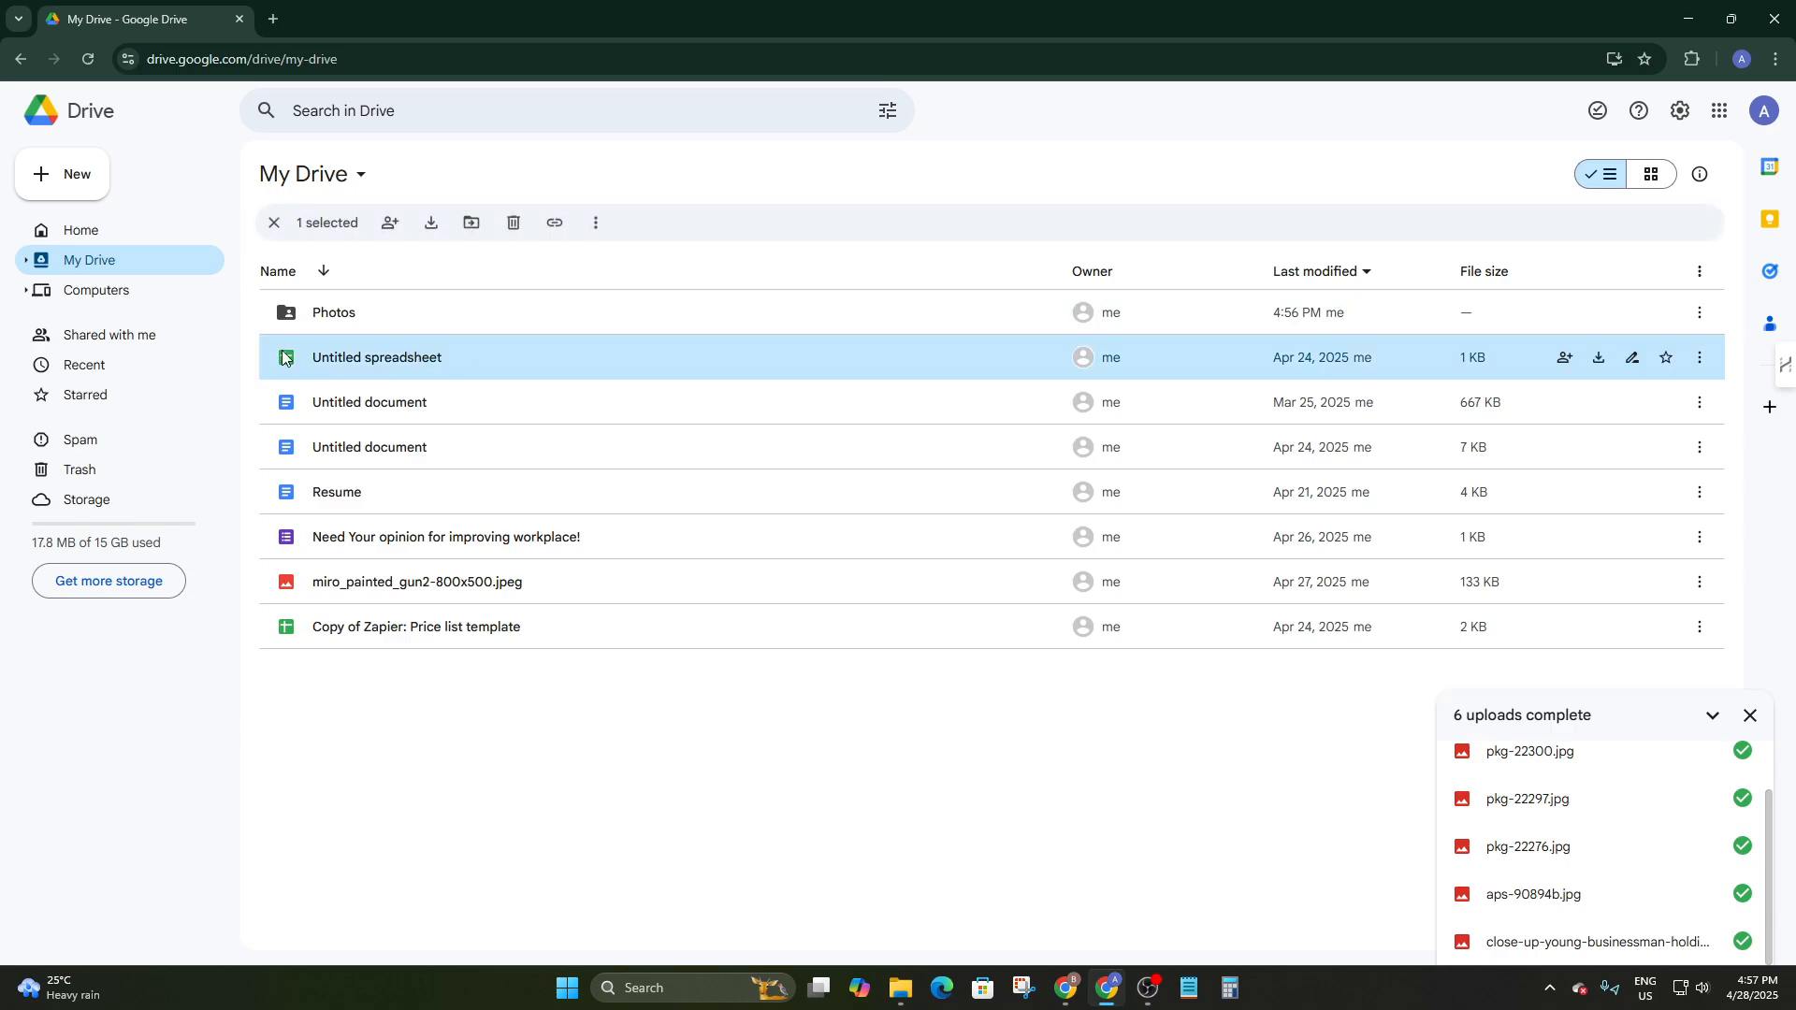
Select the seven files below Photos, examine their shared actions including the Organize options, and clear the selection
{"action": "left_click_drag", "start_coordinate": [248, 349], "coordinate": [580, 661]}
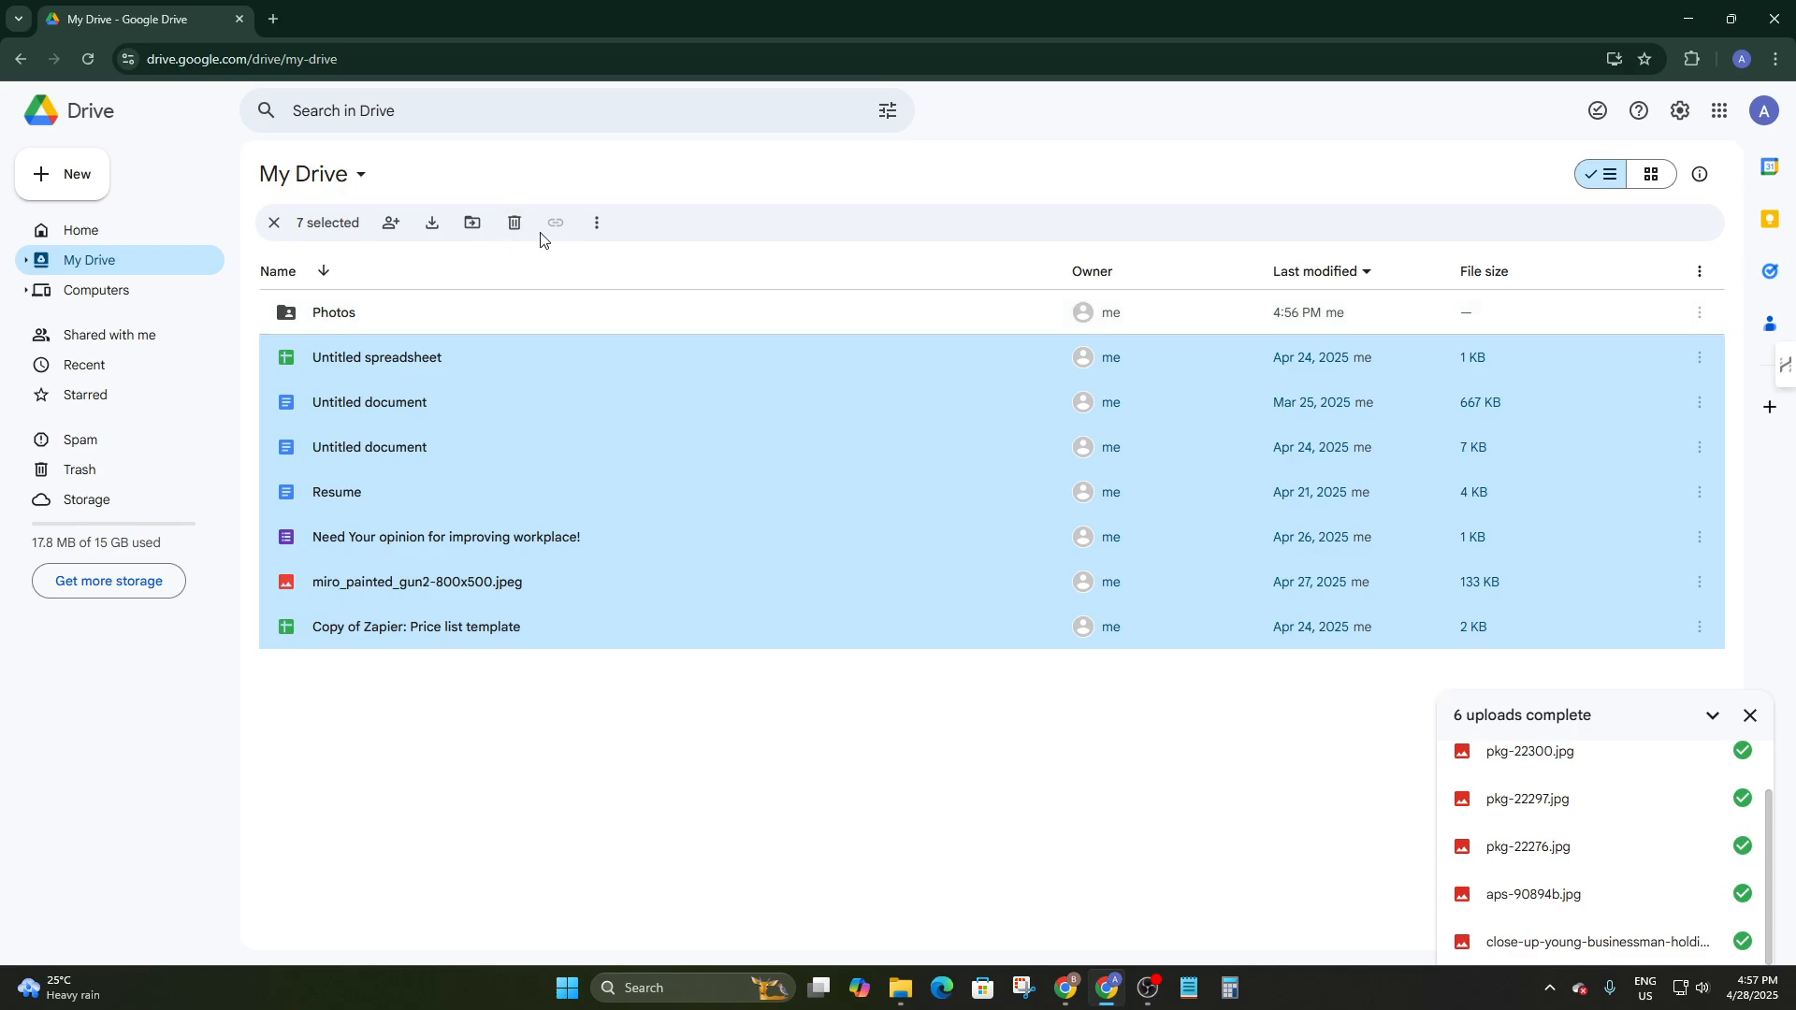
{"action": "left_click", "coordinate": [596, 222]}
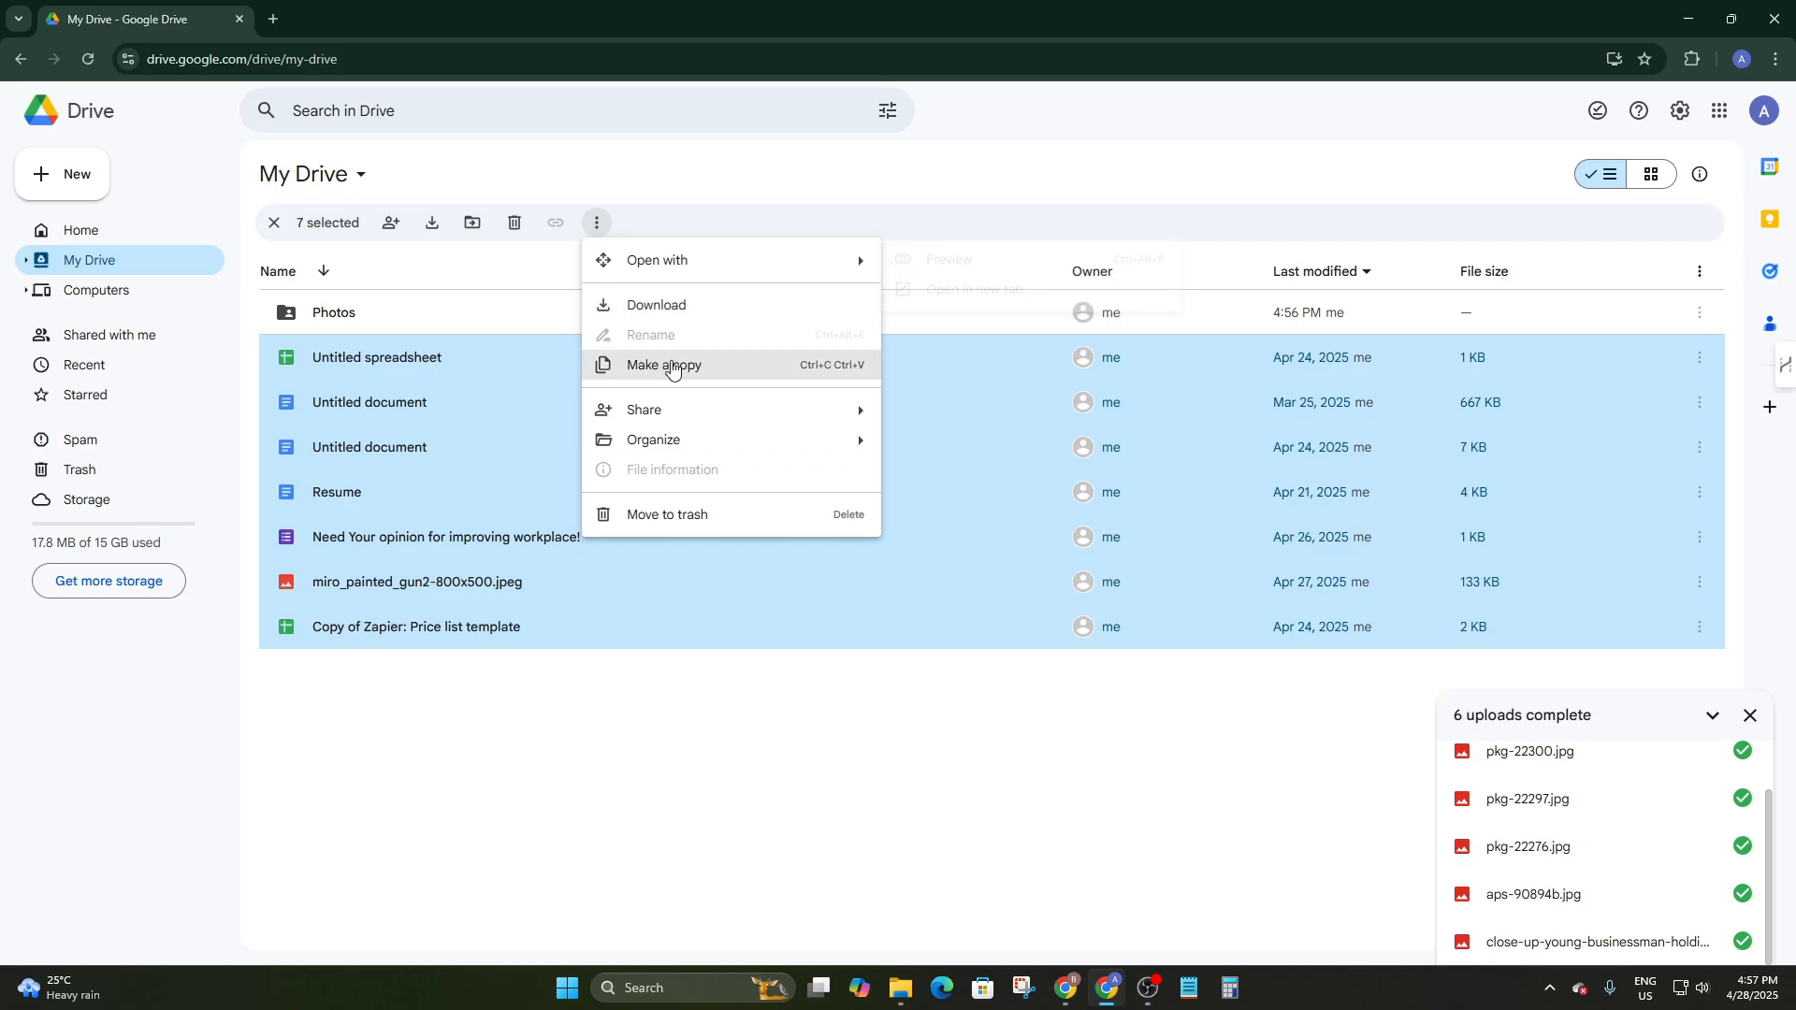
{"action": "mouse_move", "coordinate": [705, 449]}
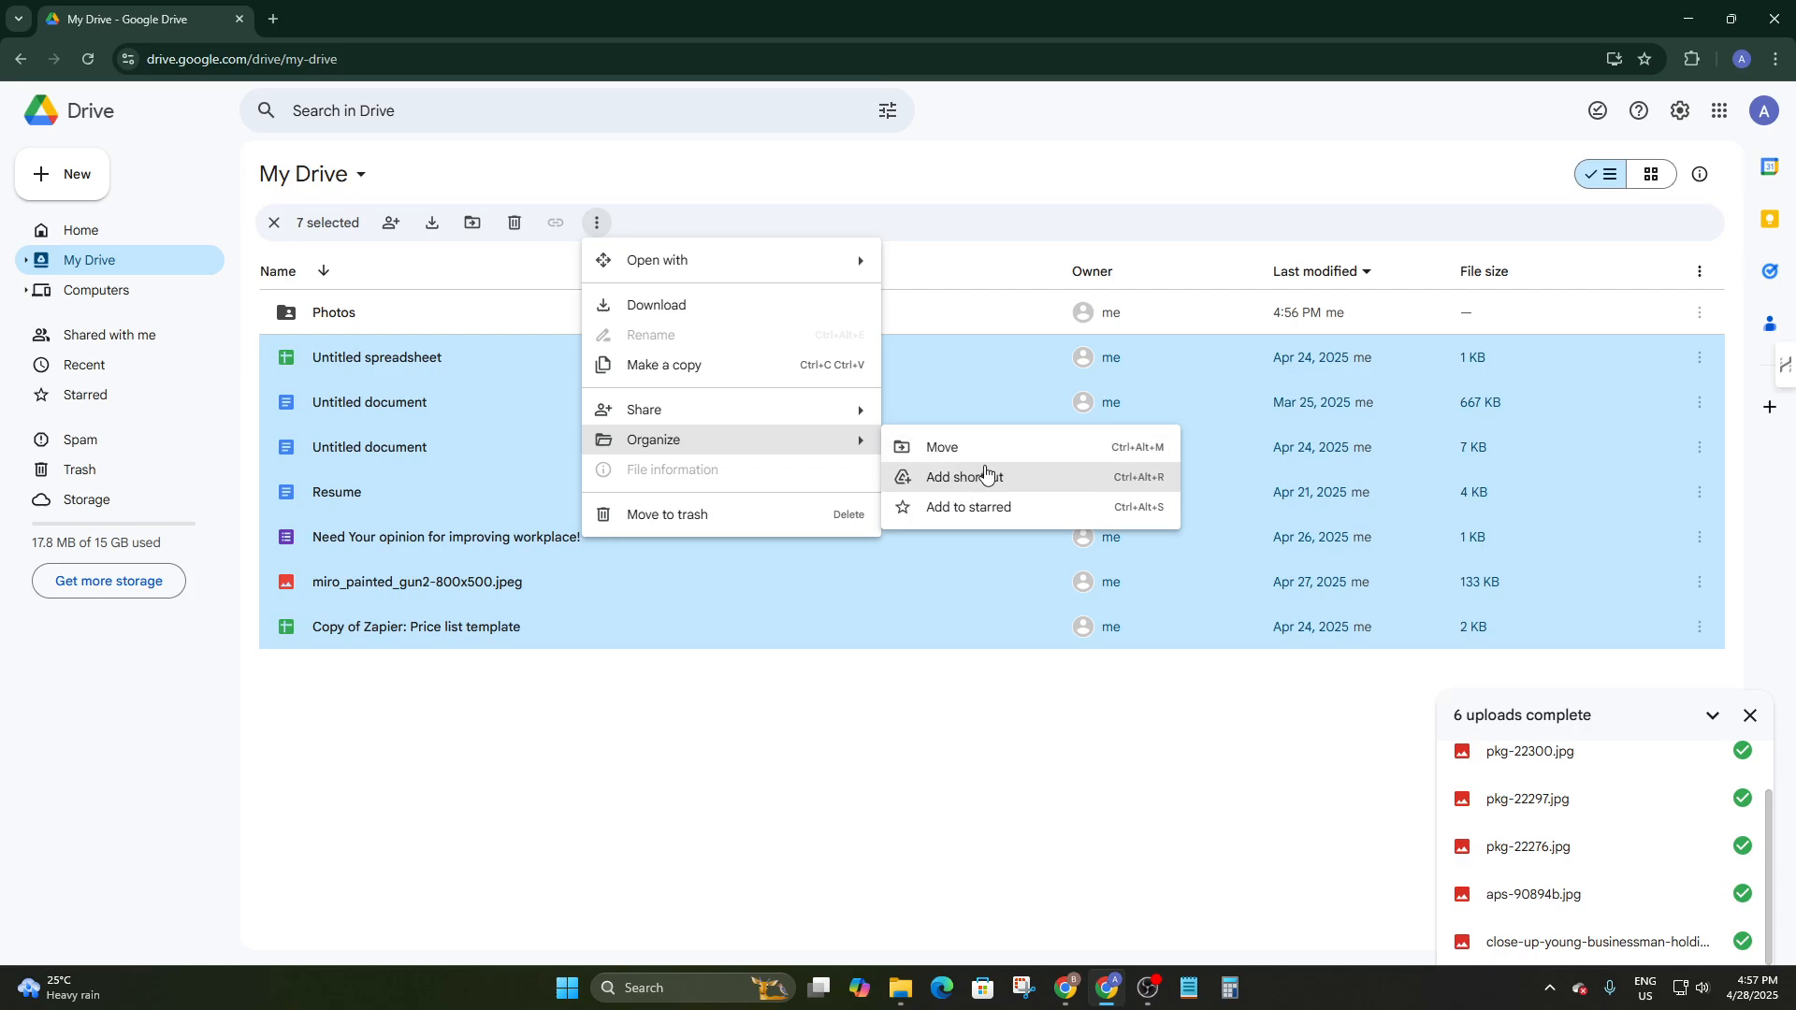
{"action": "left_click", "coordinate": [692, 753]}
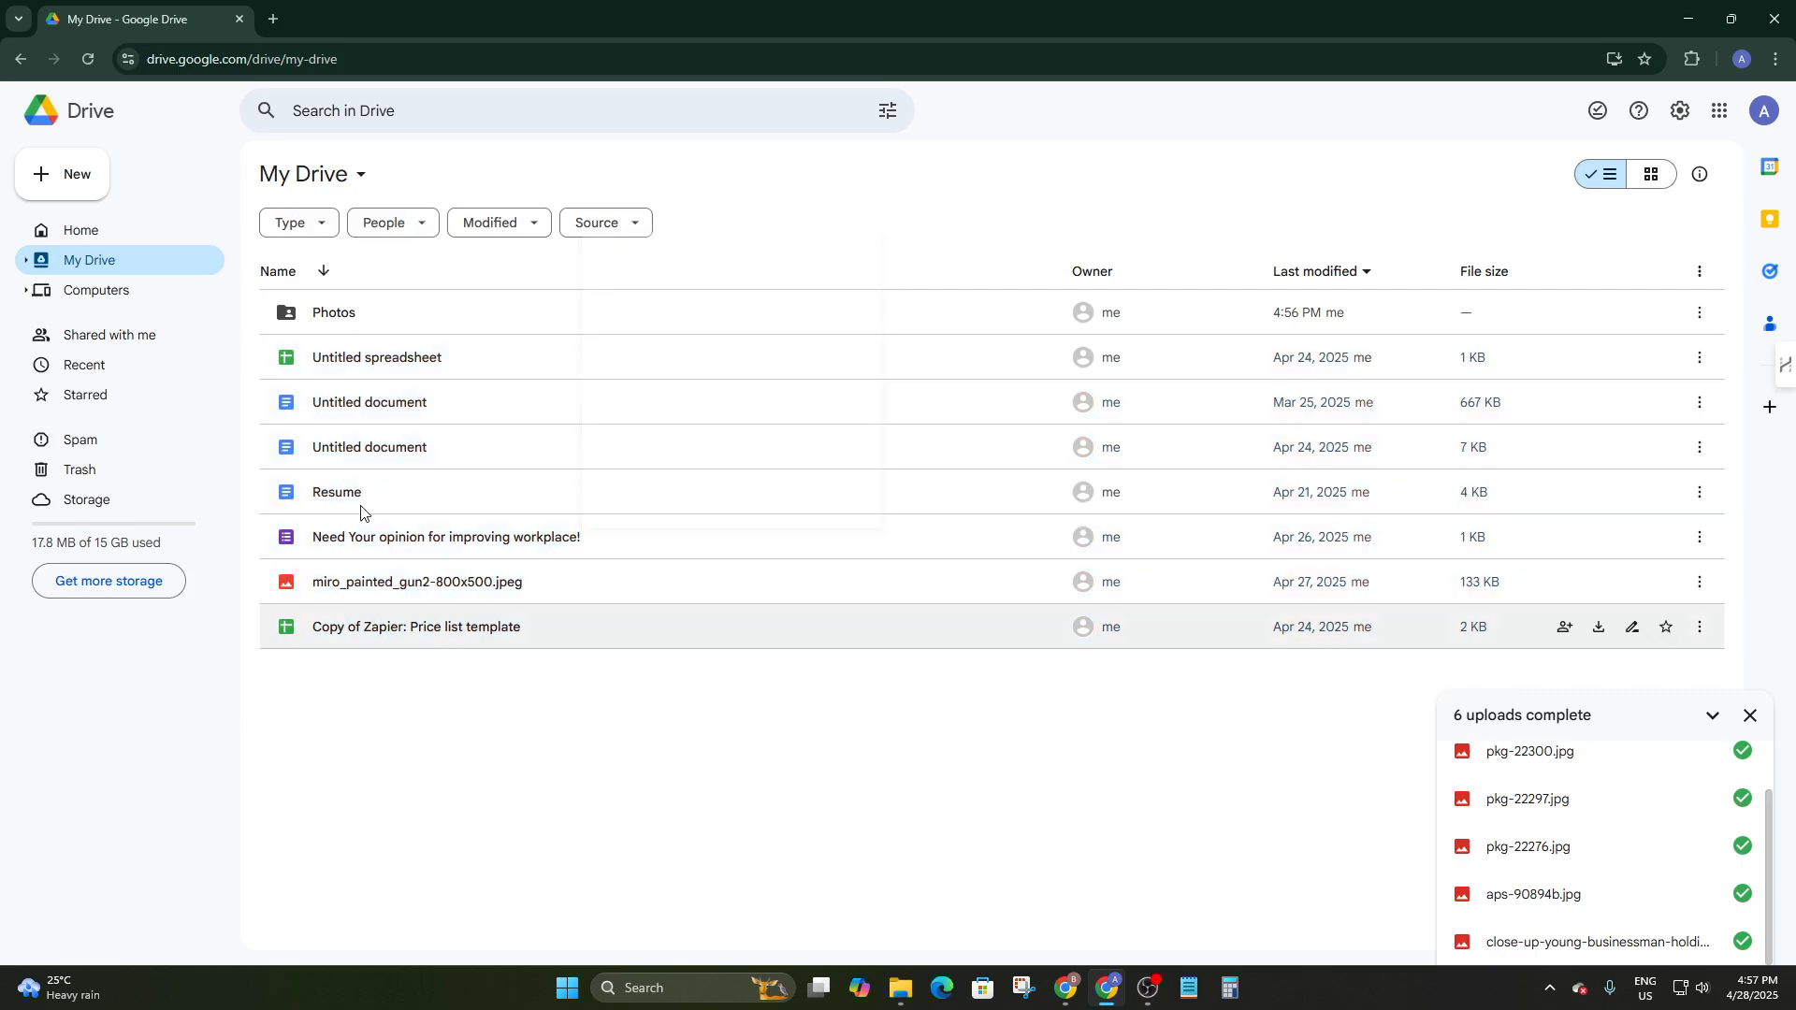
View the files under Shared with me and look through the whole Recent list
{"action": "left_click", "coordinate": [79, 334]}
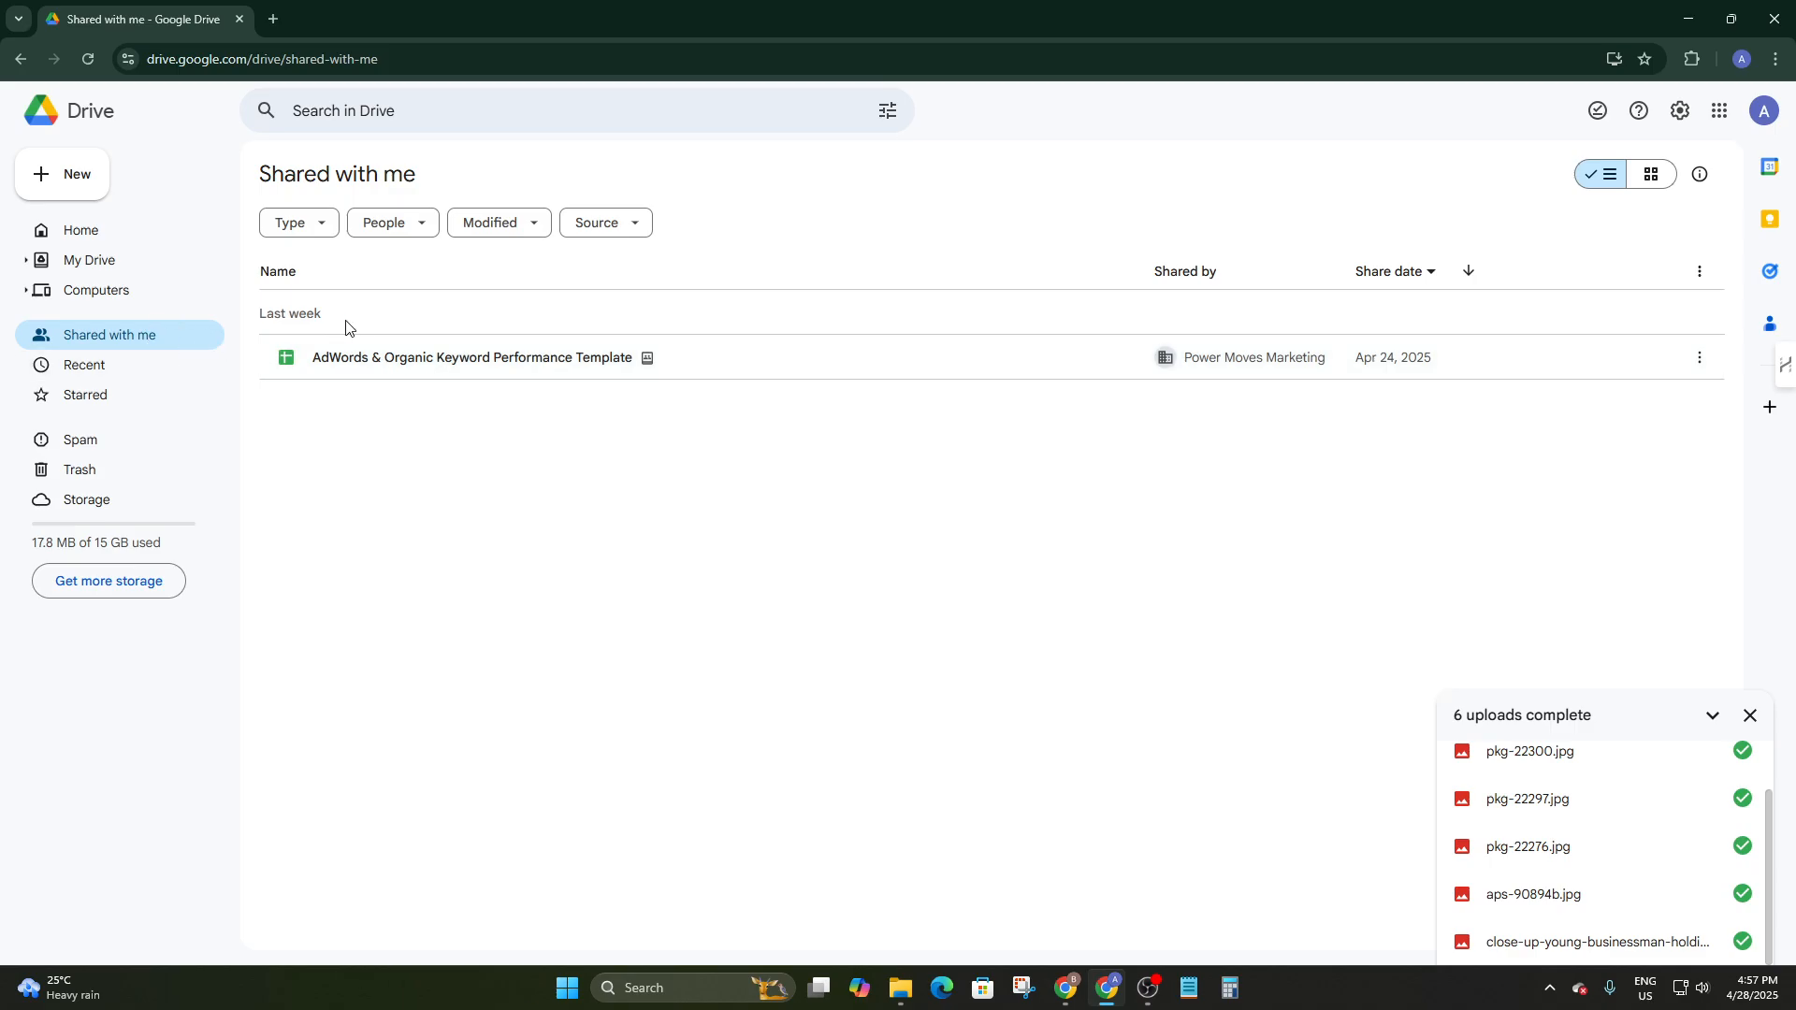
{"action": "left_click", "coordinate": [148, 367]}
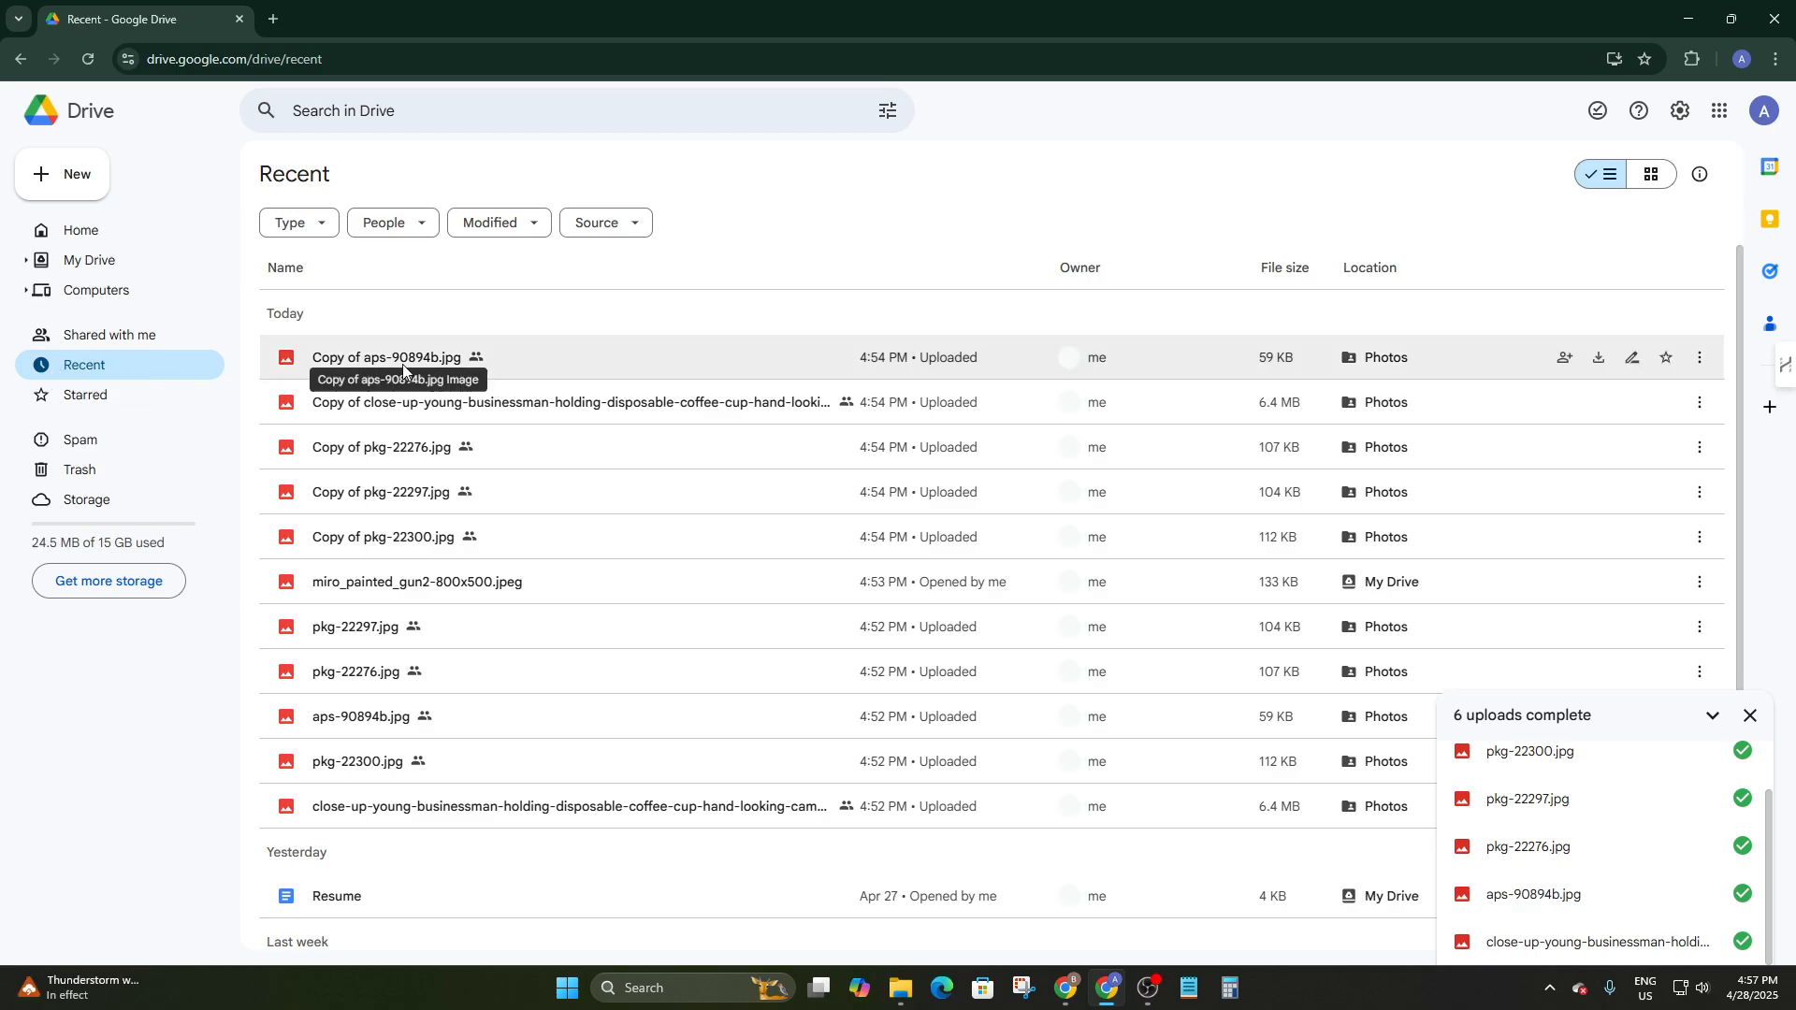
{"action": "scroll", "coordinate": [402, 369], "scroll_direction": "down", "scroll_amount": 4}
{"action": "scroll", "coordinate": [395, 436], "scroll_direction": "up", "scroll_amount": 4}
{"action": "scroll", "coordinate": [406, 468], "scroll_direction": "down", "scroll_amount": 3}
{"action": "scroll", "coordinate": [449, 461], "scroll_direction": "up", "scroll_amount": 3}
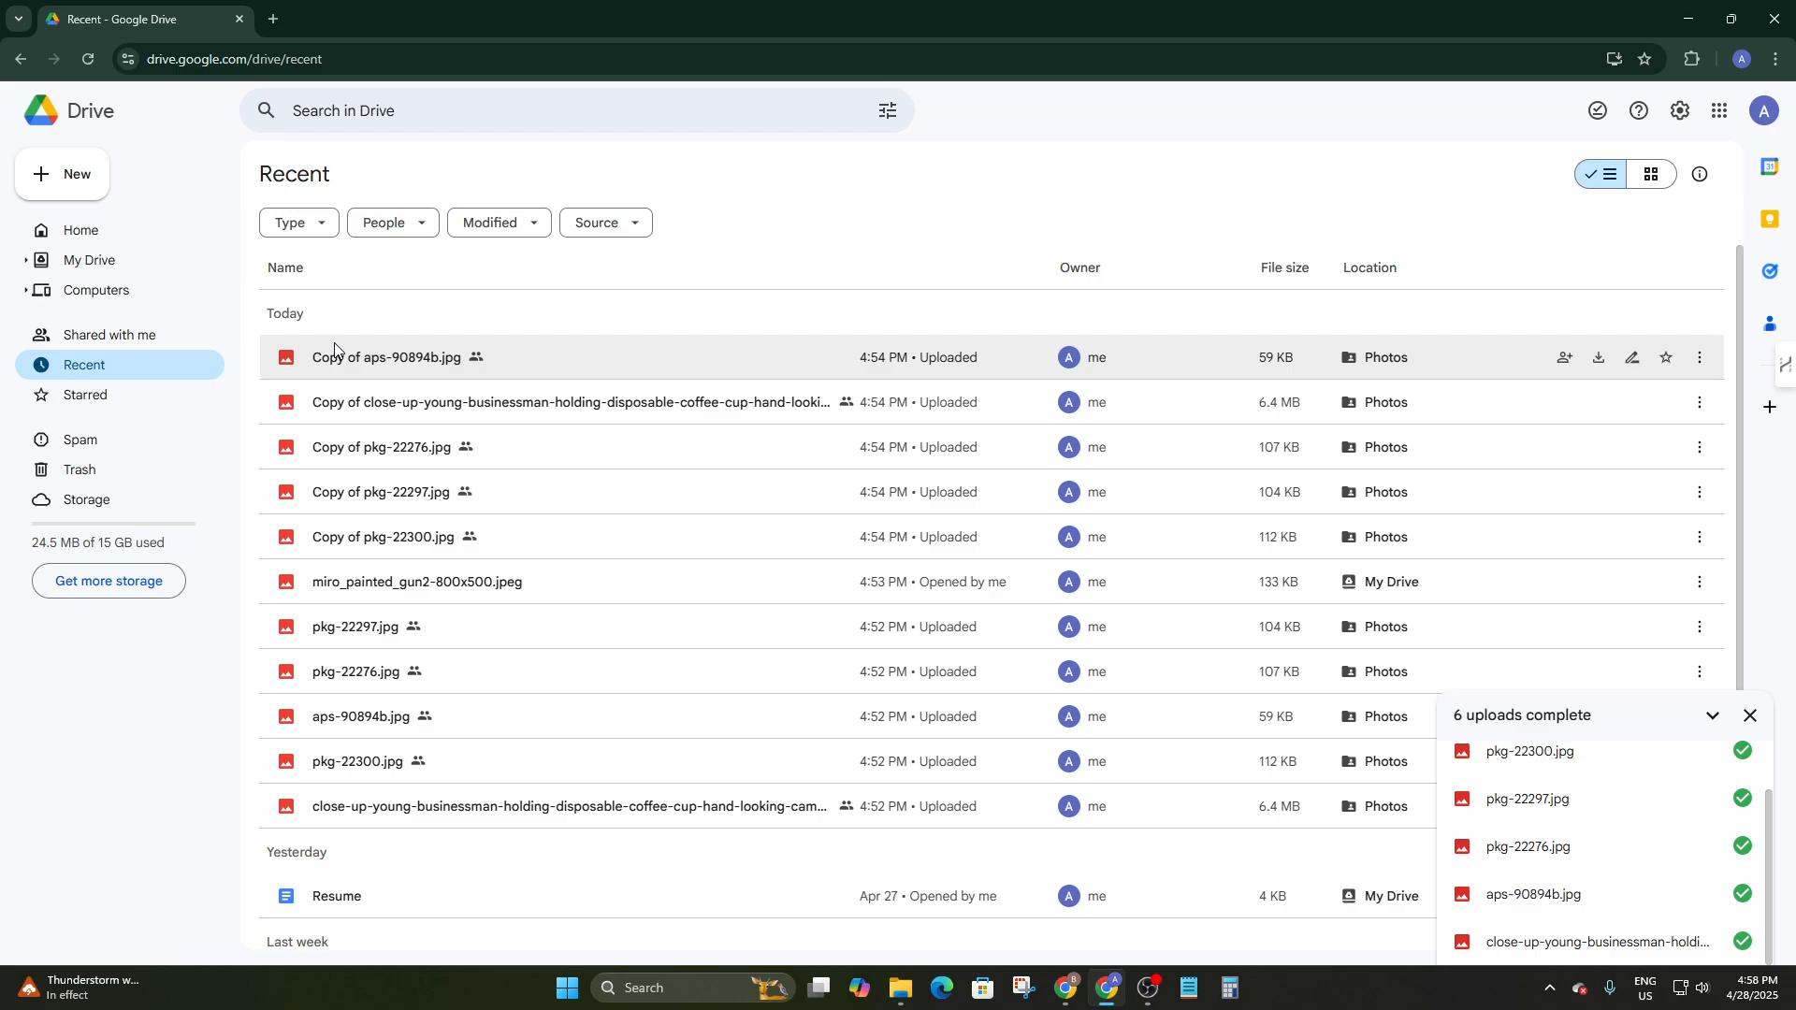
Examine the Type, People and Modified filter options for the Recent list without applying any filter
{"action": "left_click", "coordinate": [272, 228]}
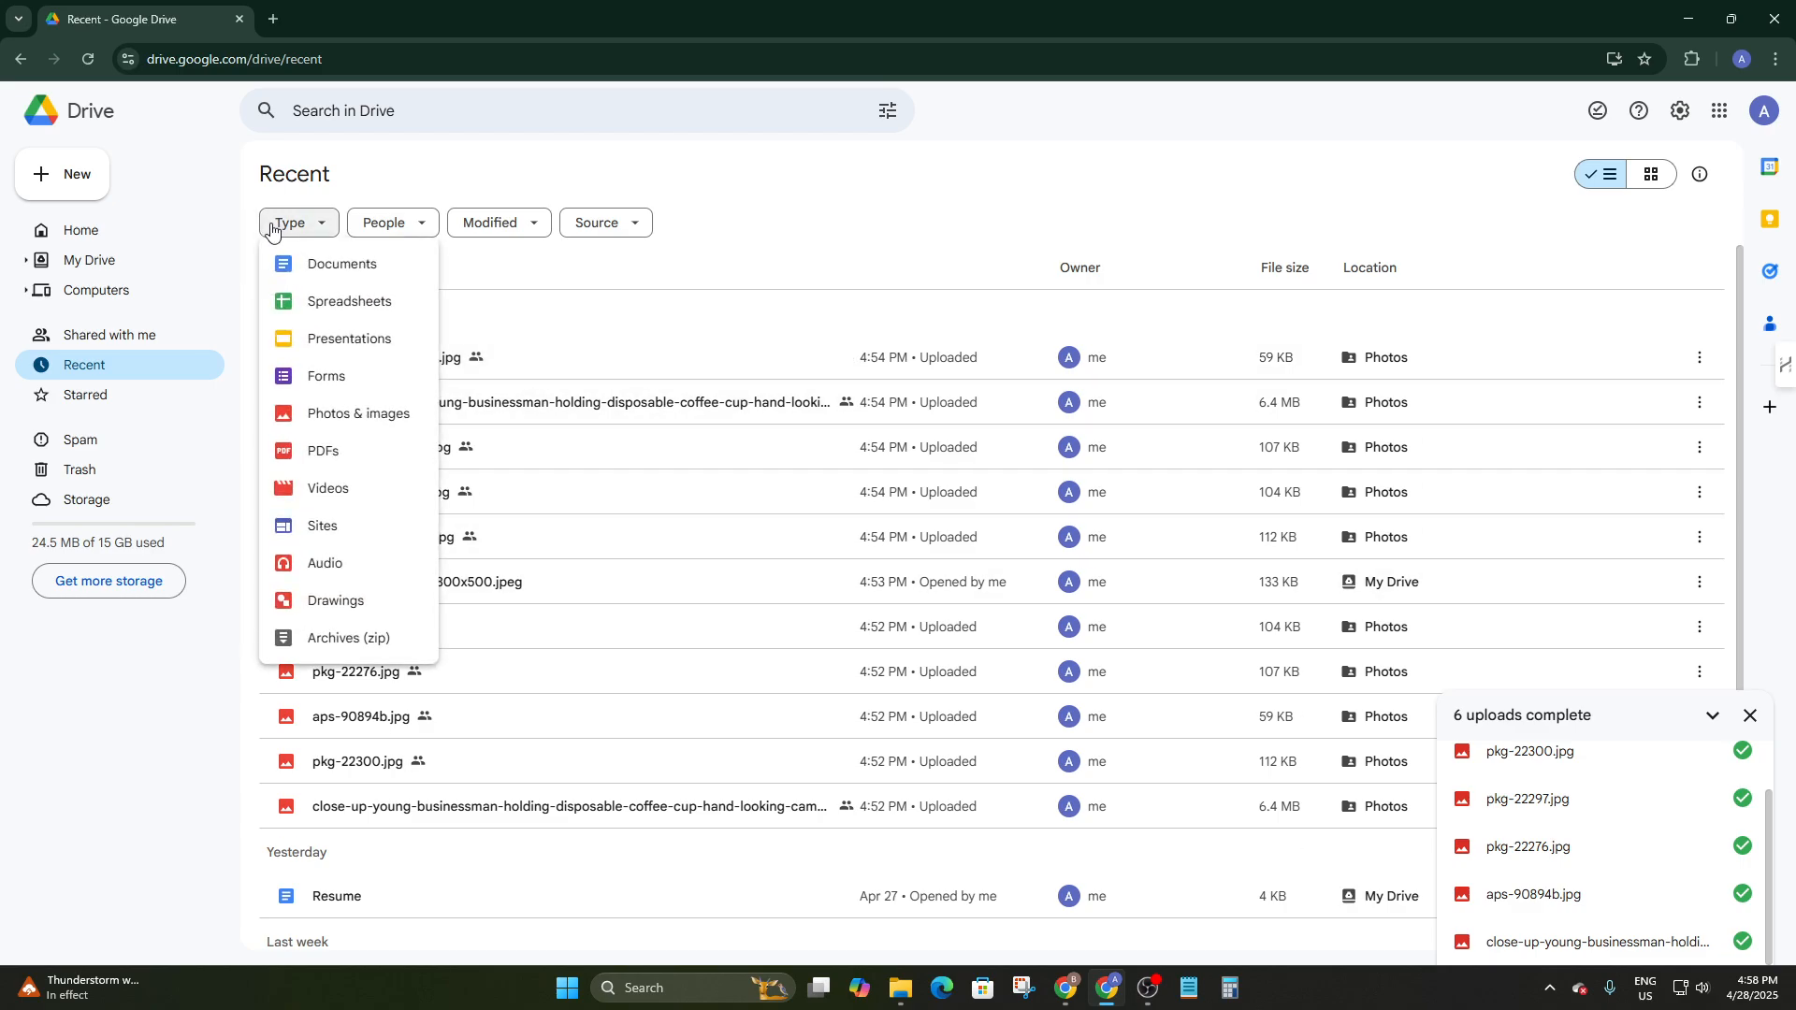
{"action": "left_click", "coordinate": [281, 222]}
{"action": "left_click", "coordinate": [381, 221]}
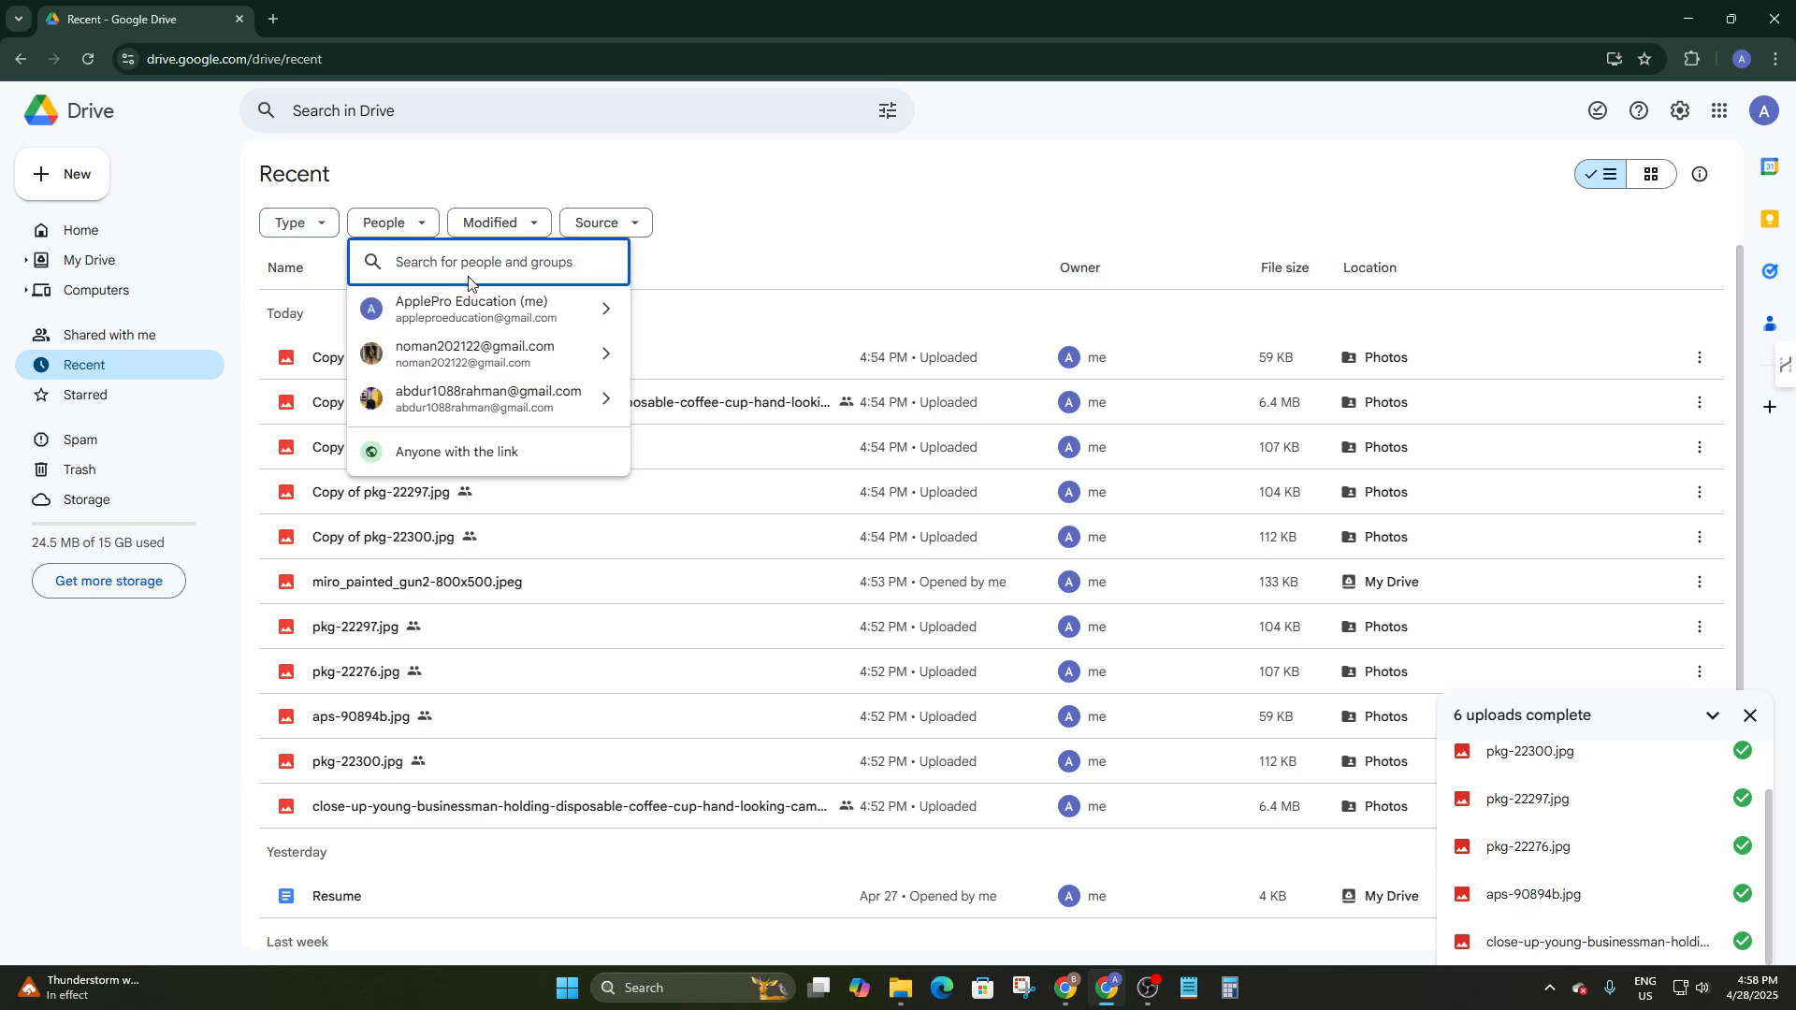
{"action": "left_click", "coordinate": [294, 222]}
{"action": "left_click", "coordinate": [522, 224]}
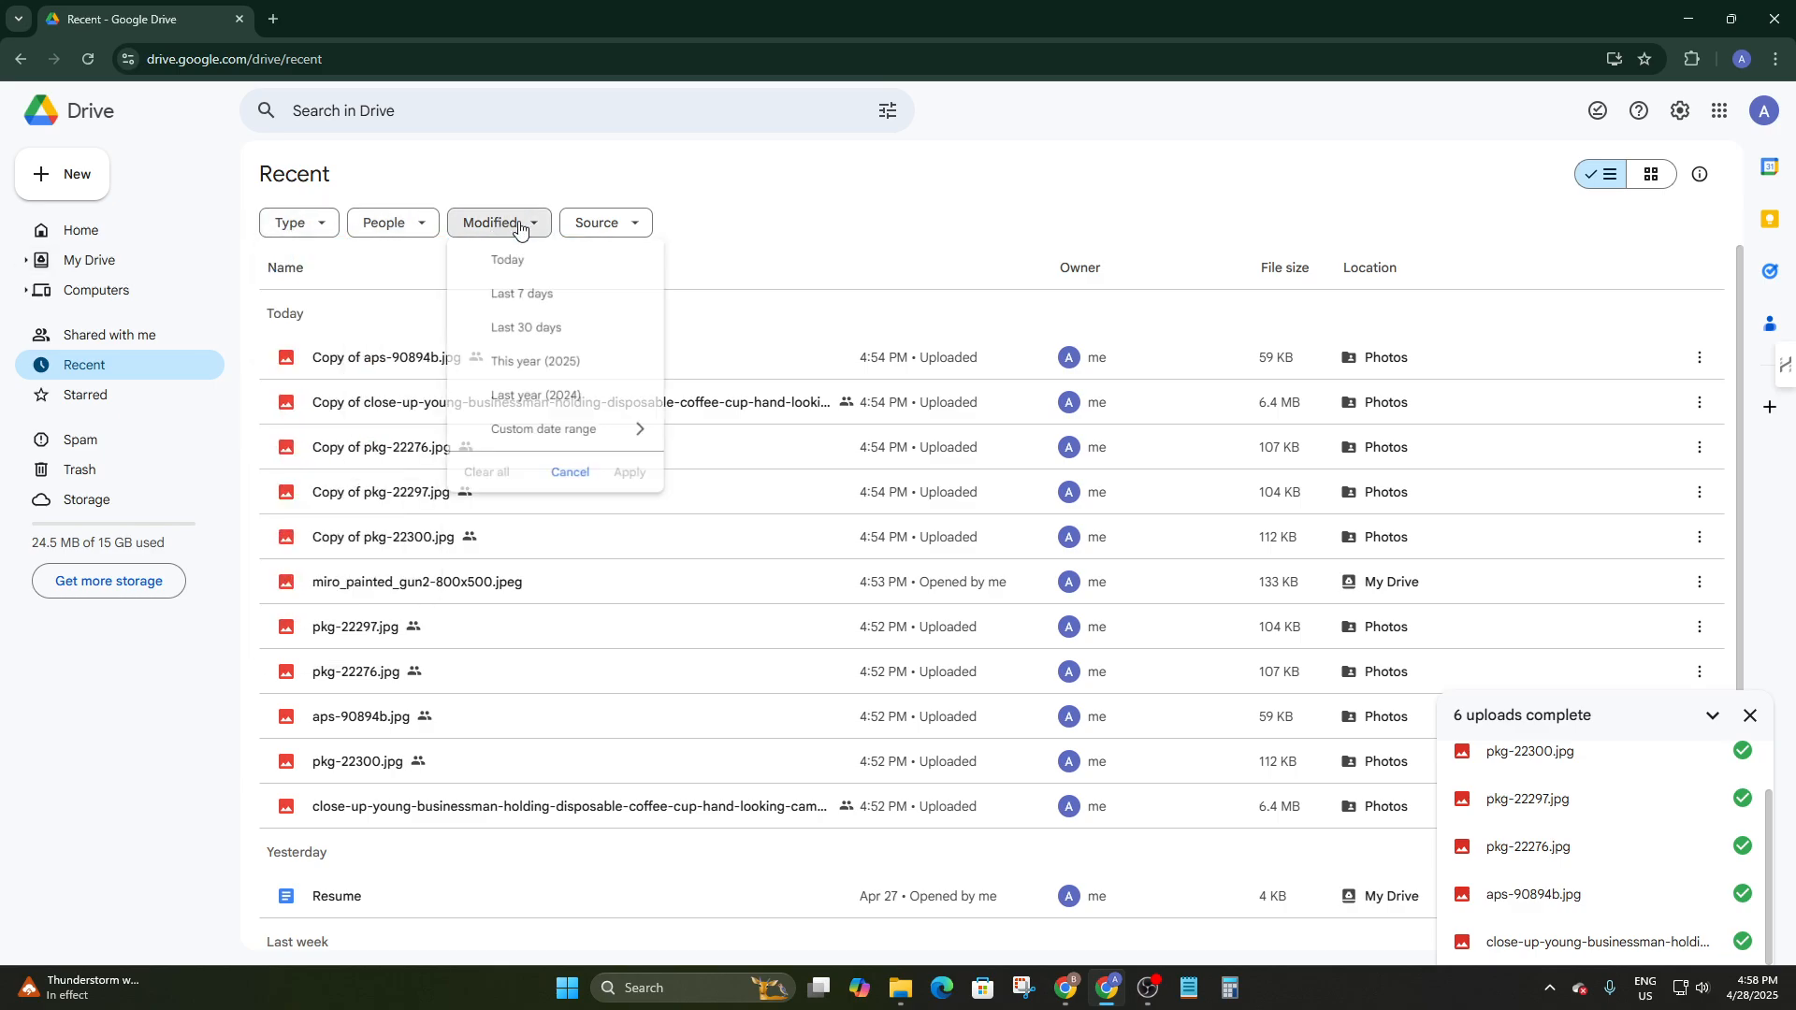
{"action": "left_click", "coordinate": [591, 228]}
{"action": "left_click", "coordinate": [529, 222]}
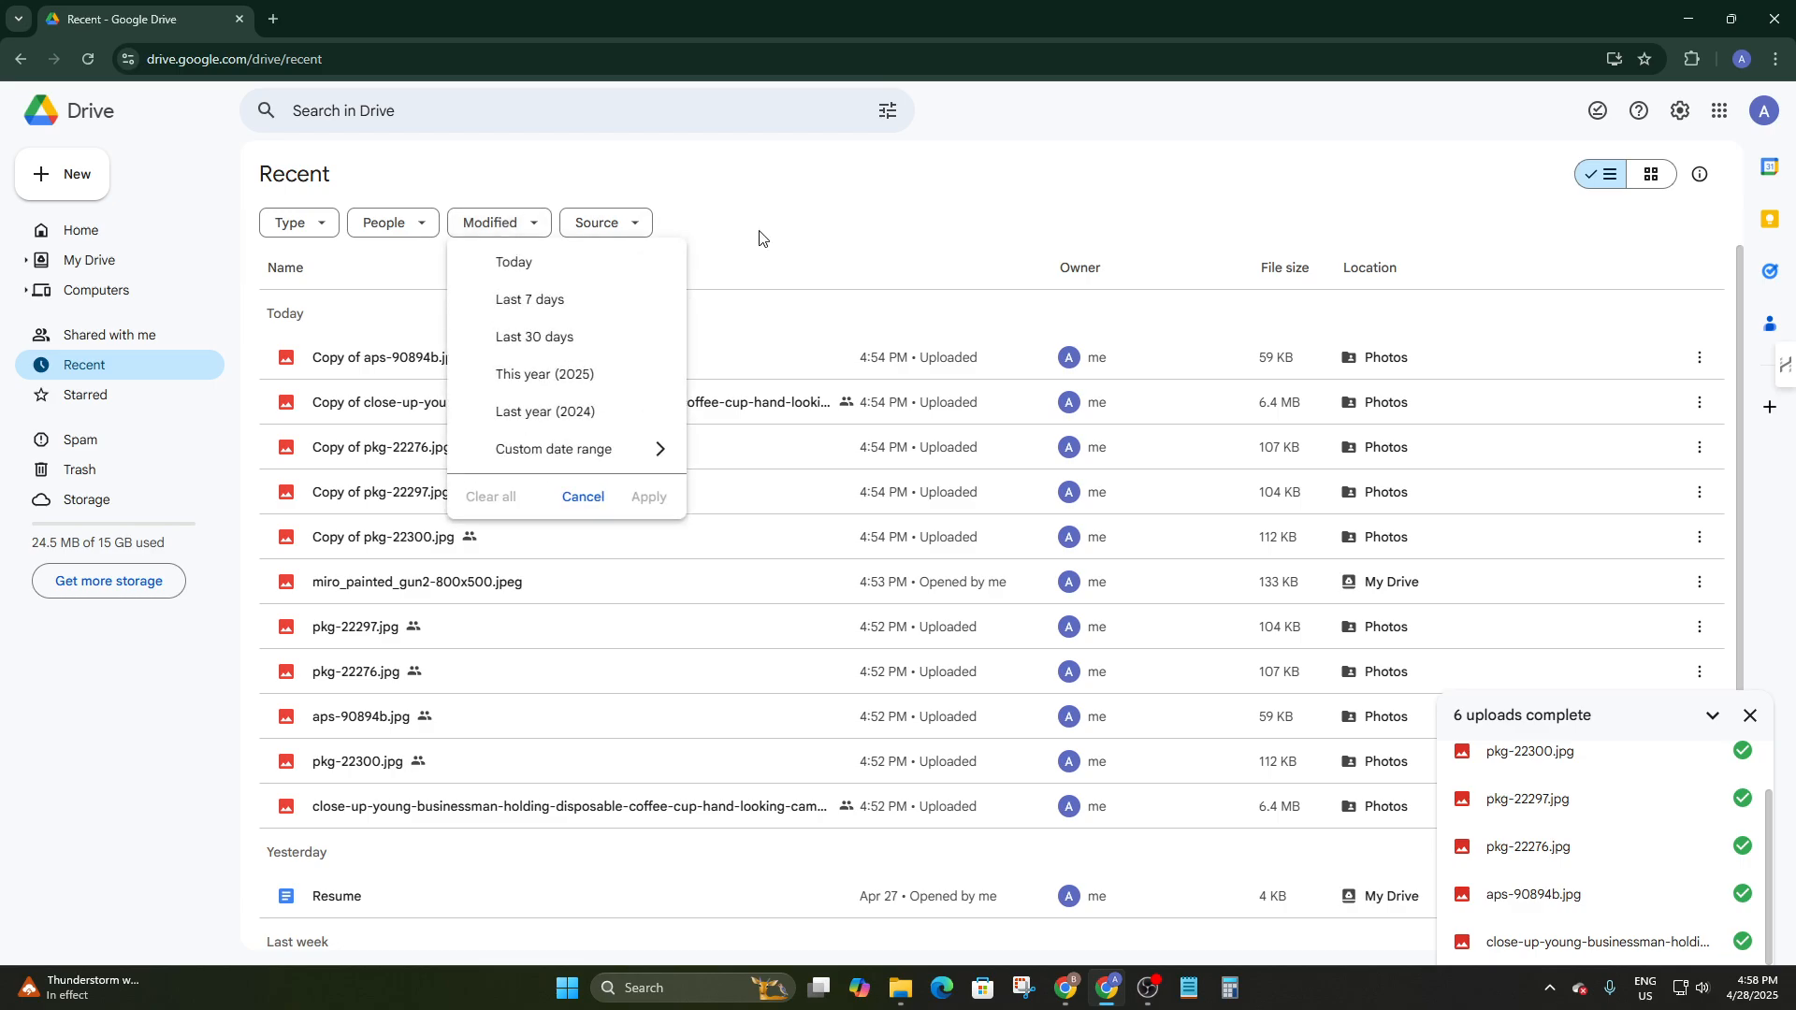
{"action": "left_click", "coordinate": [852, 194]}
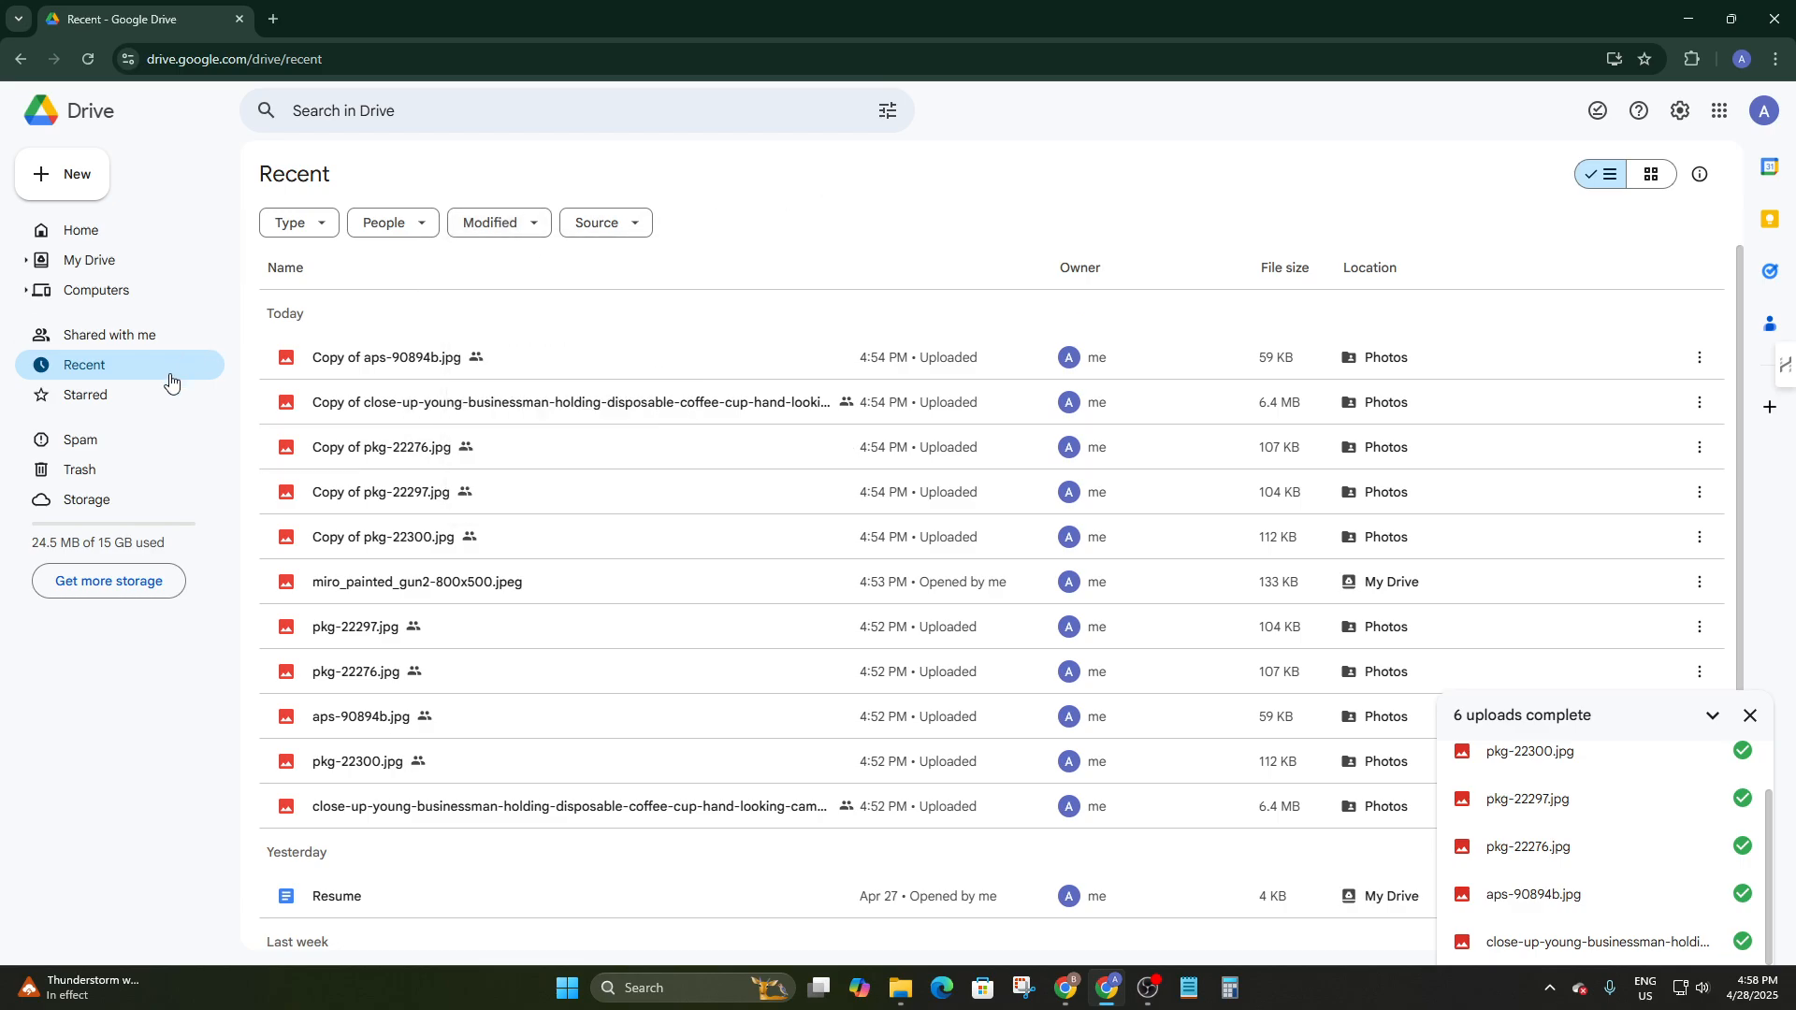
Add the Photos folder in My Drive to the starred items and view it in the Starred list
{"action": "left_click", "coordinate": [111, 401]}
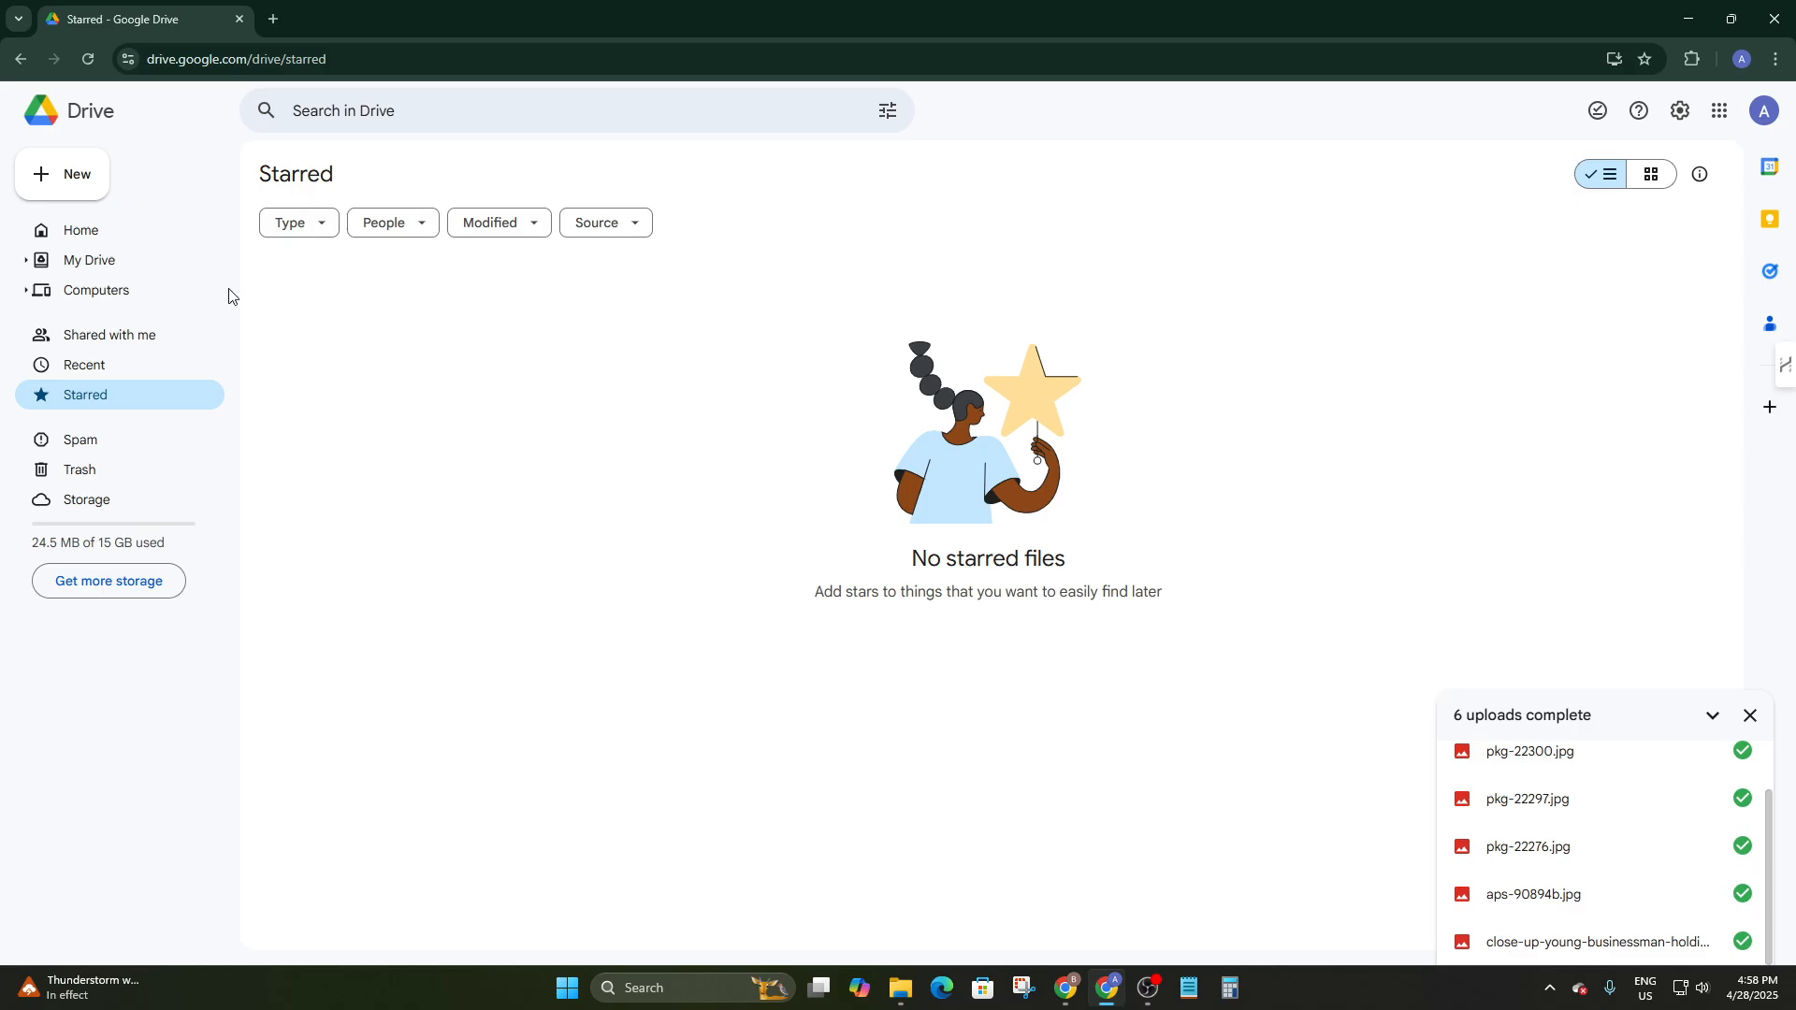
{"action": "left_click", "coordinate": [87, 263]}
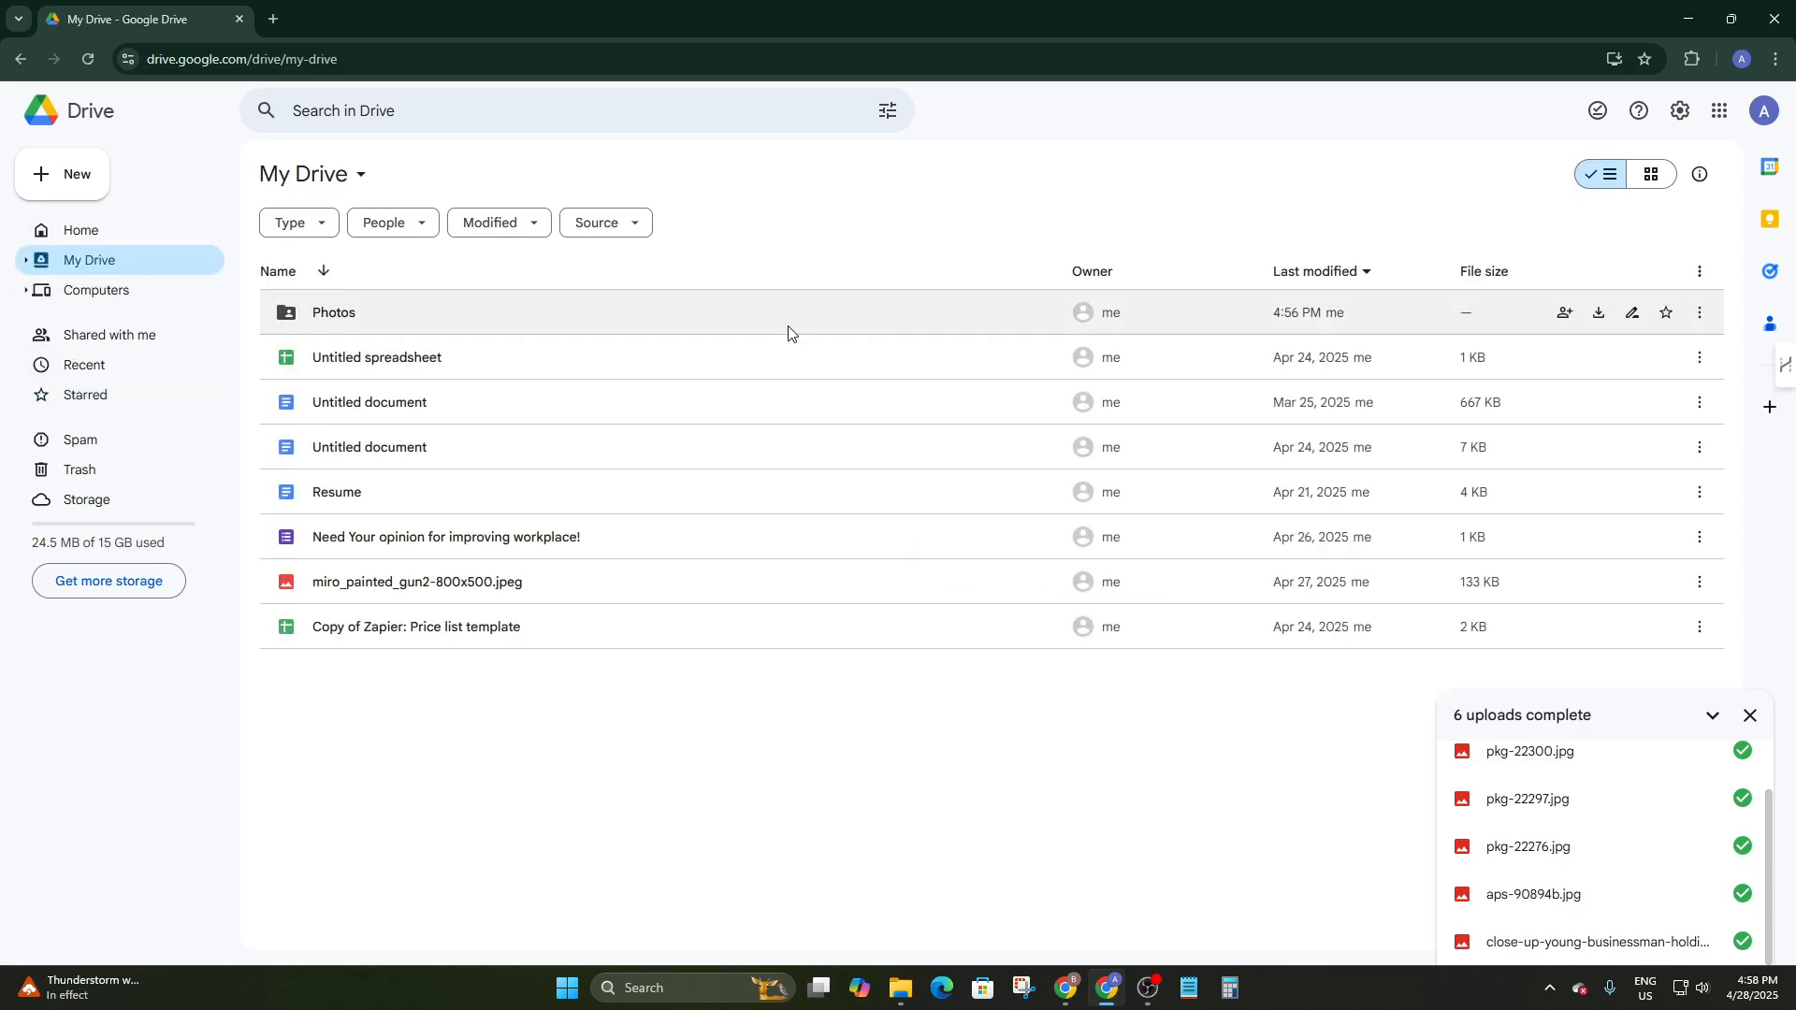
{"action": "left_click", "coordinate": [1666, 321]}
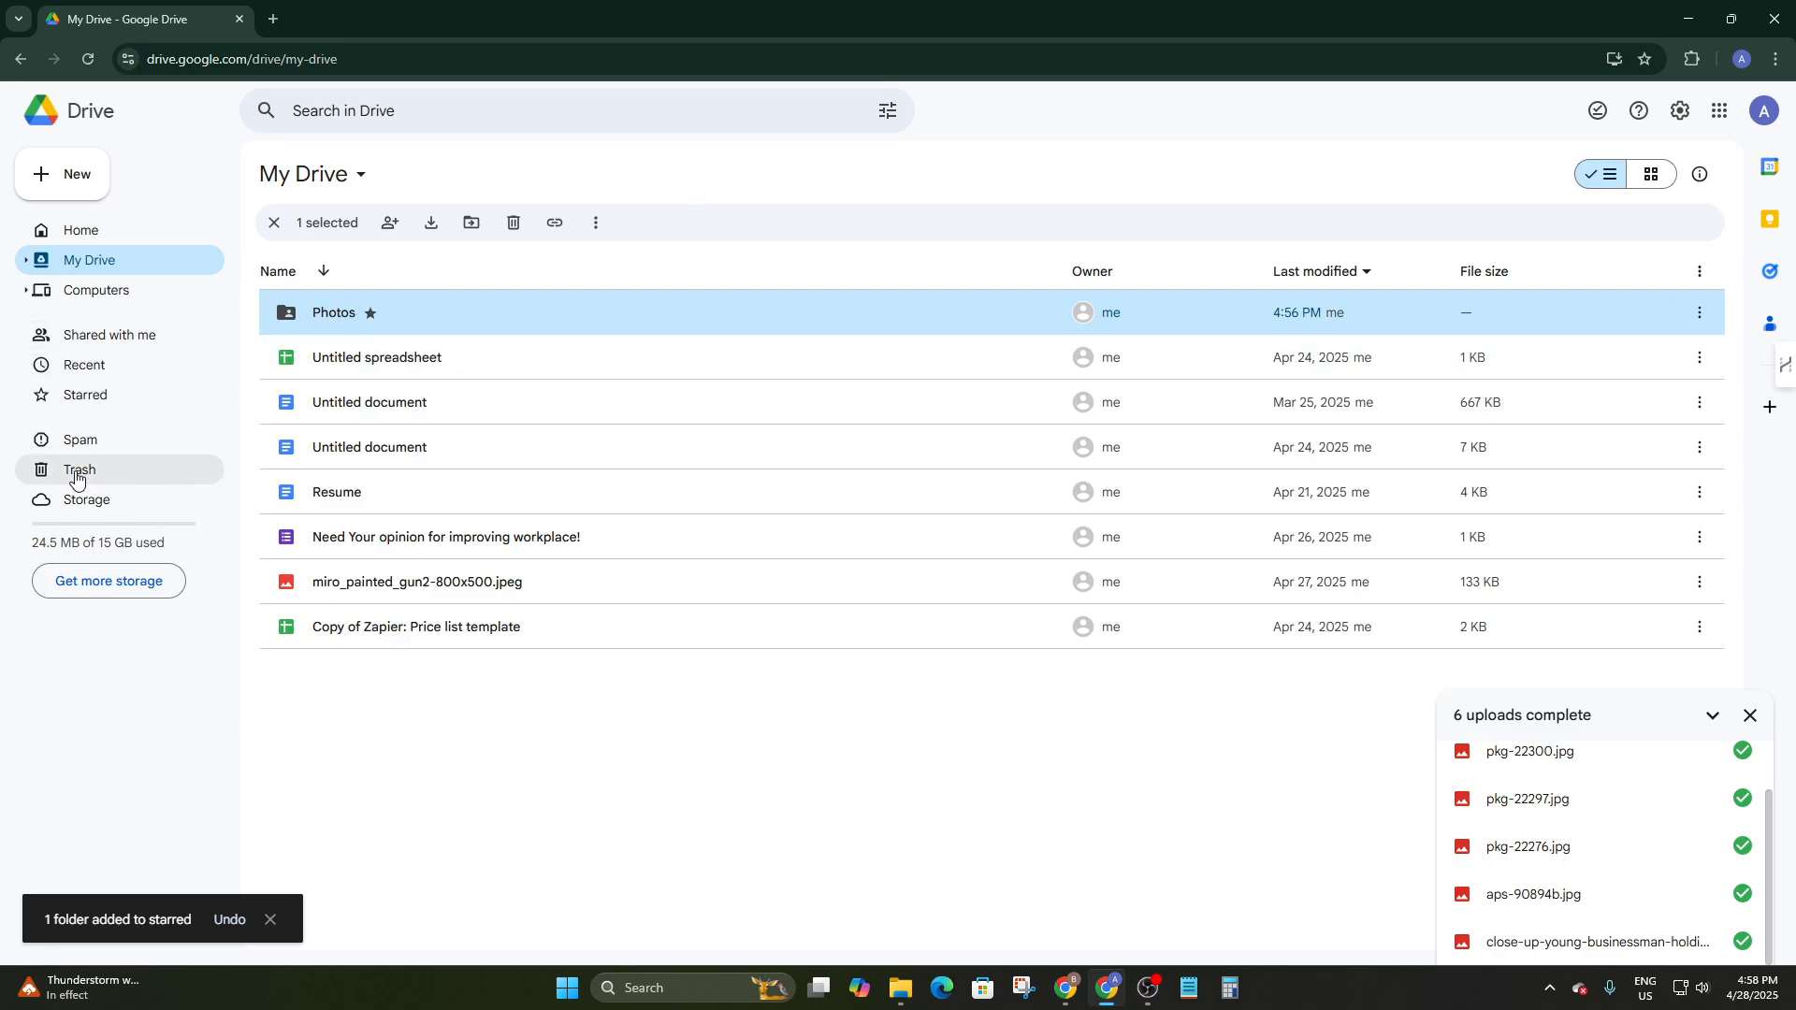
{"action": "left_click", "coordinate": [85, 404]}
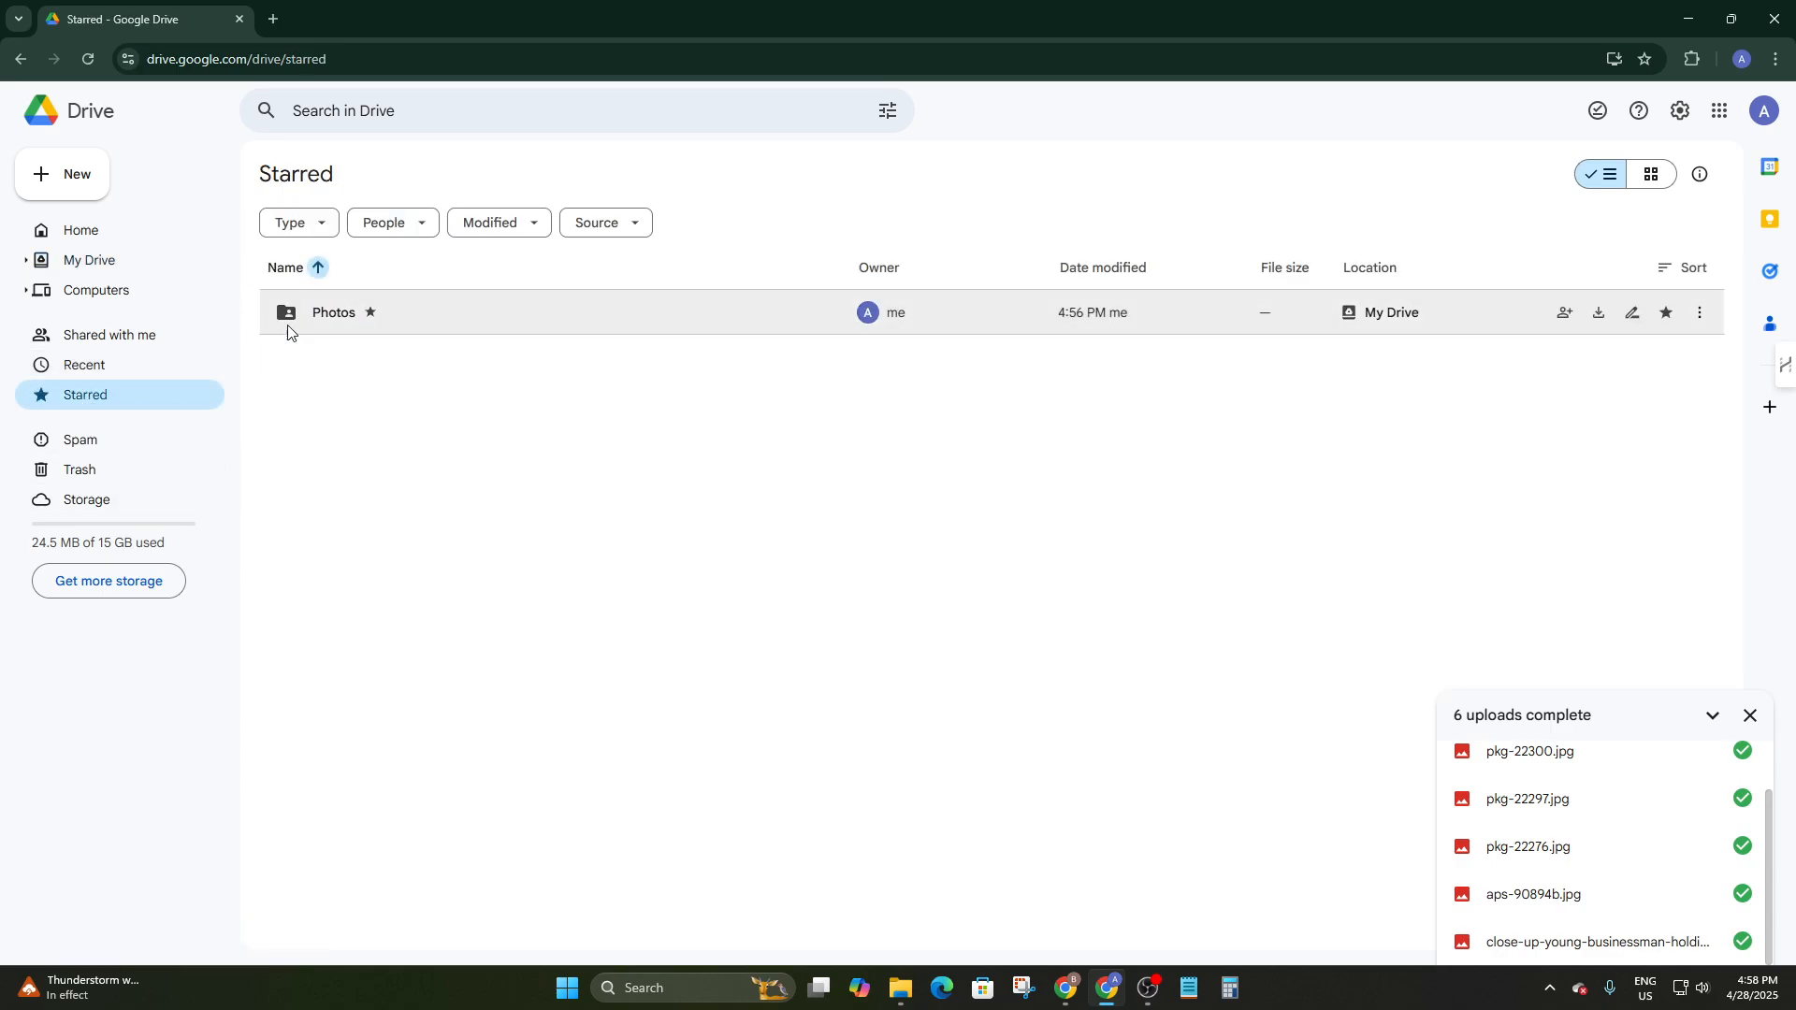
Permanently delete Copy of miro_painted_gun2-800x500.jpeg from the trash
{"action": "left_click", "coordinate": [82, 442]}
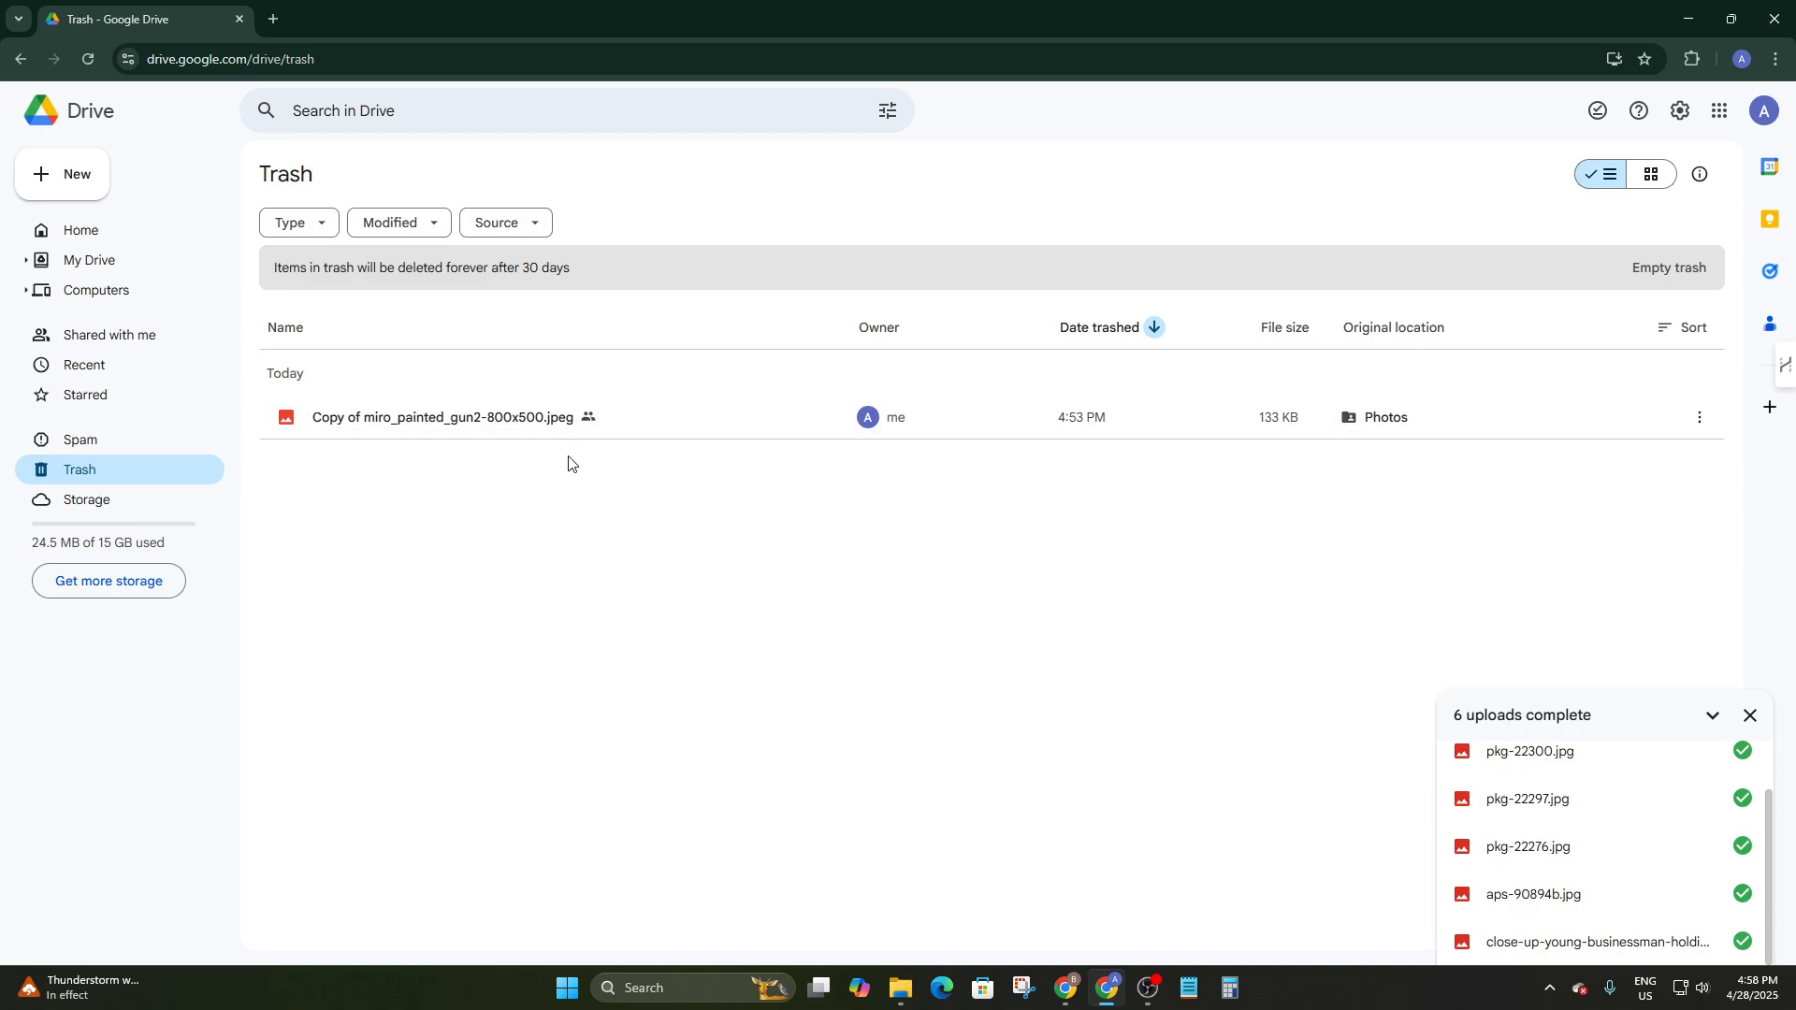
{"action": "left_click", "coordinate": [373, 417]}
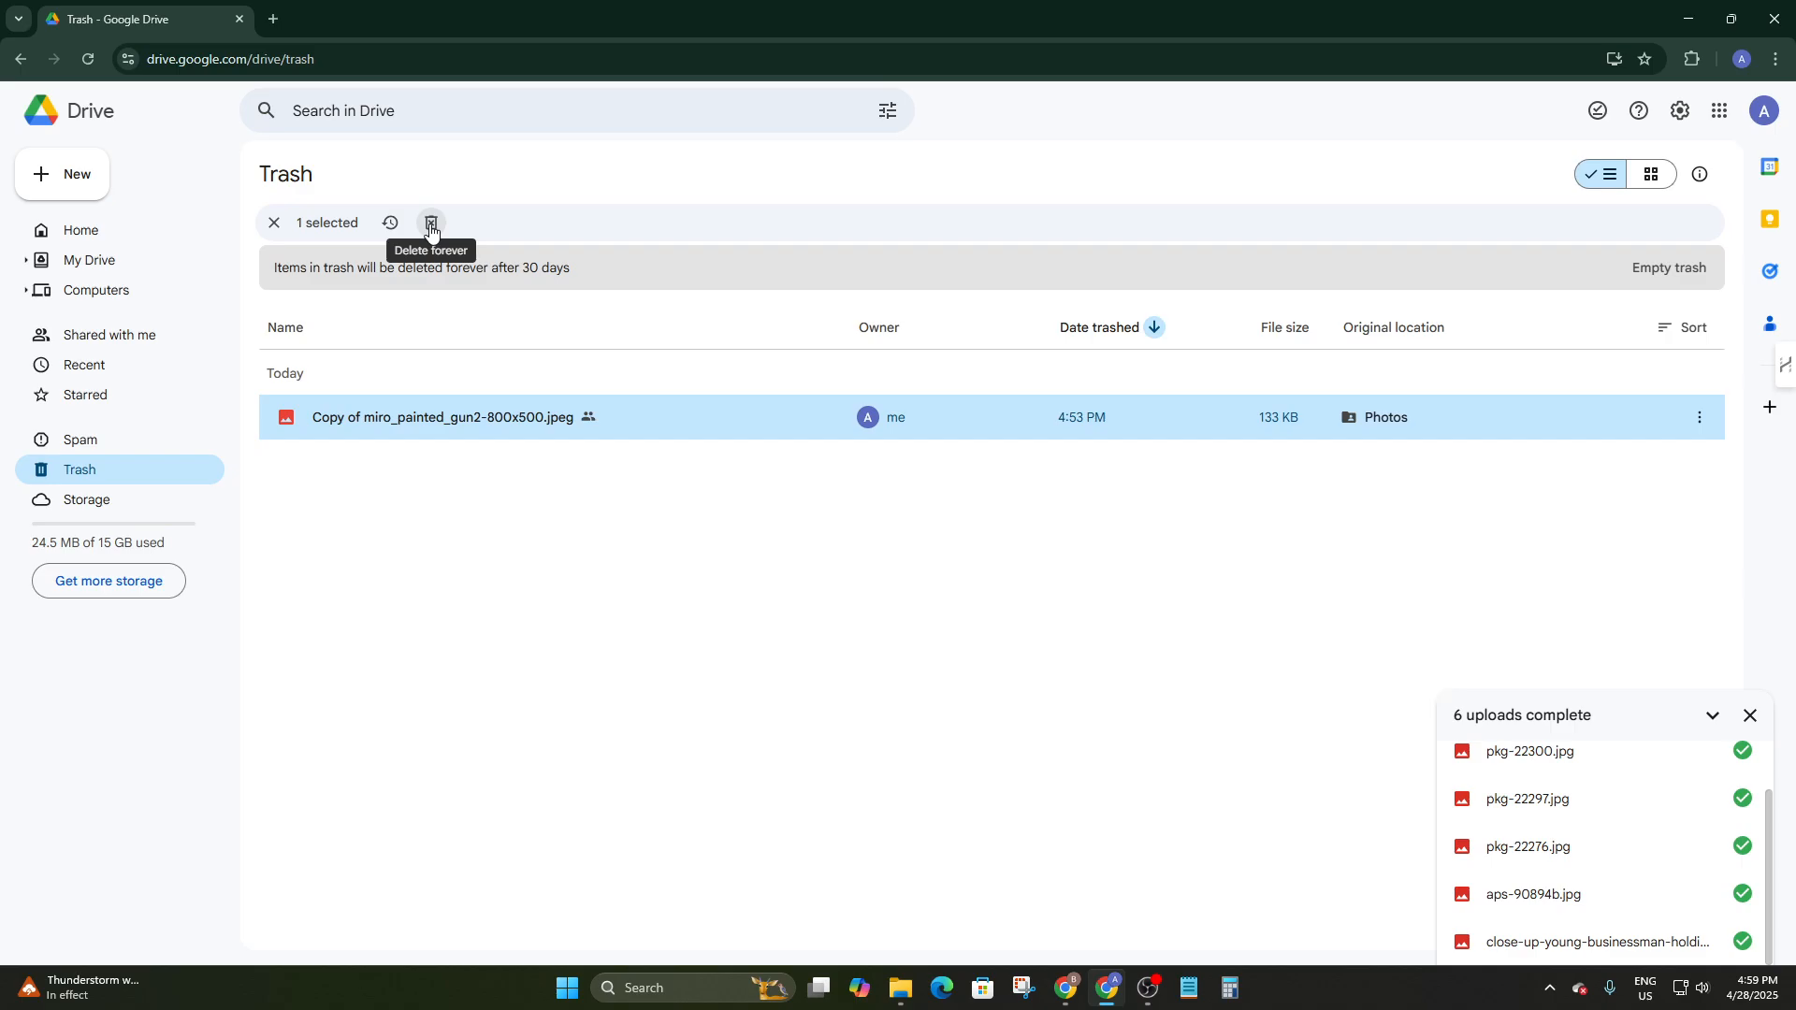
{"action": "left_click", "coordinate": [431, 225]}
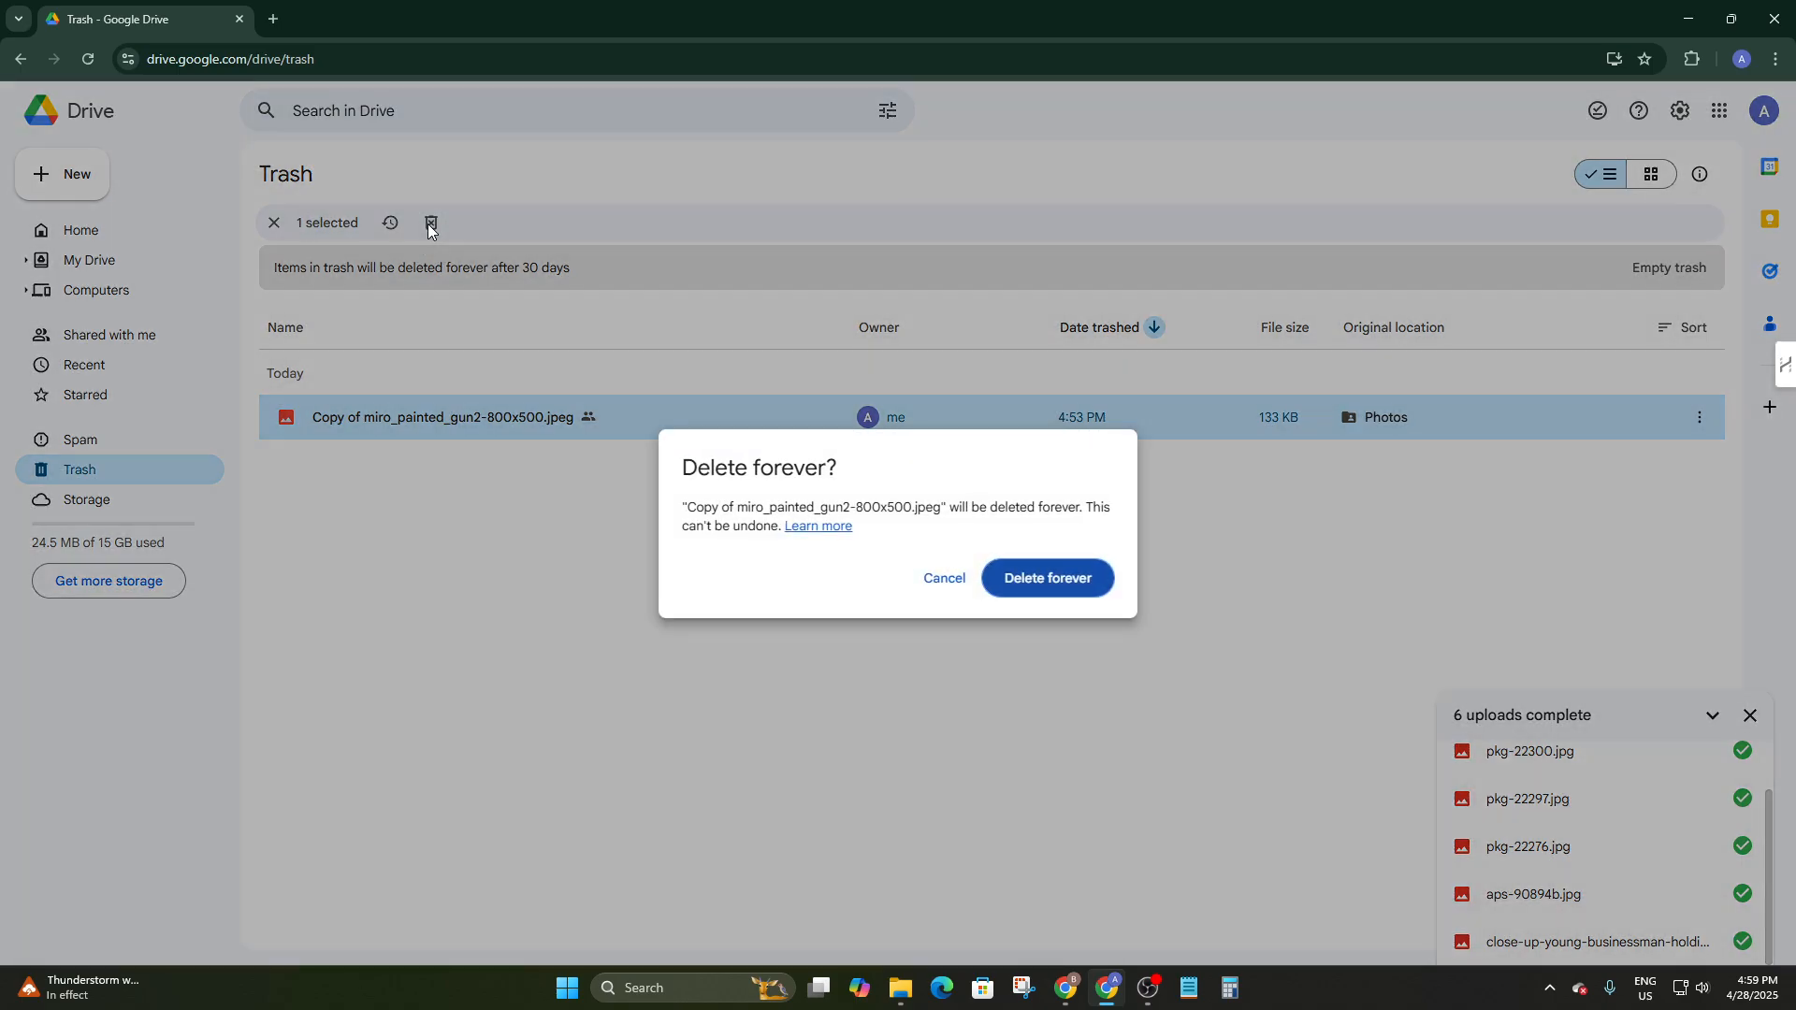
{"action": "left_click", "coordinate": [1086, 586]}
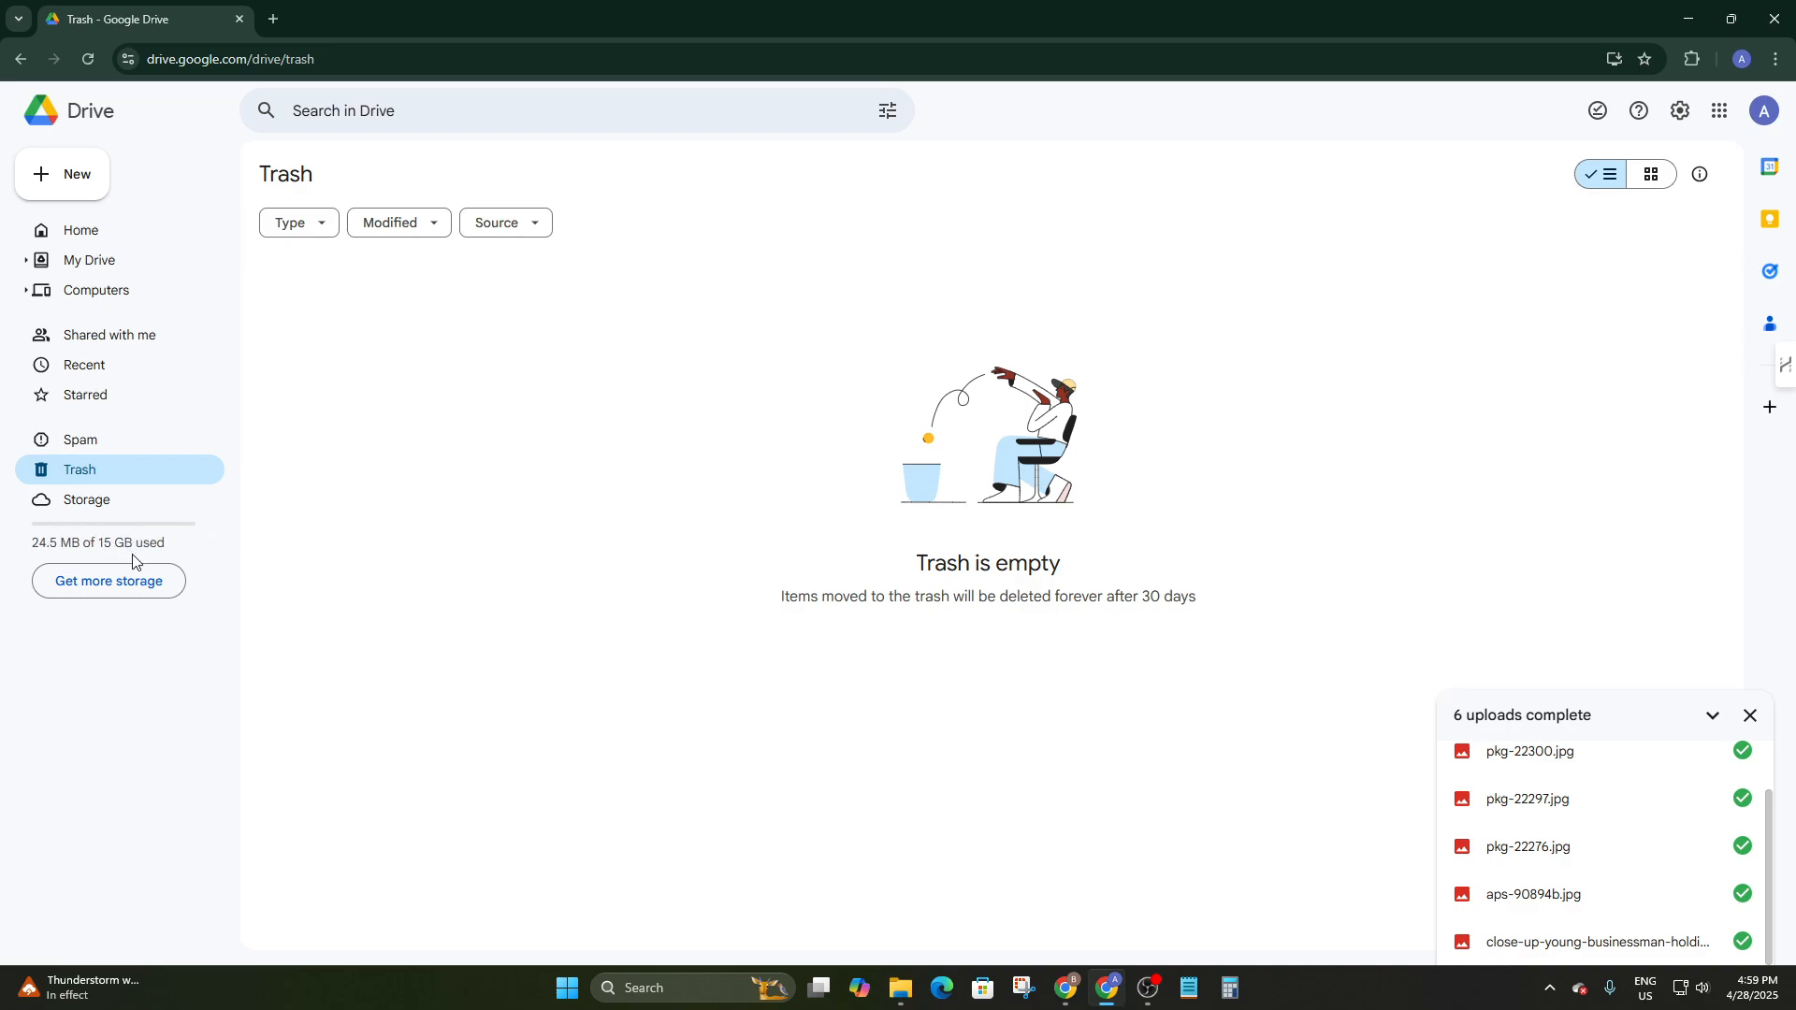
Open the Google One storage upgrade plans, view the offers, and return to the Drive trash
{"action": "left_click", "coordinate": [105, 581]}
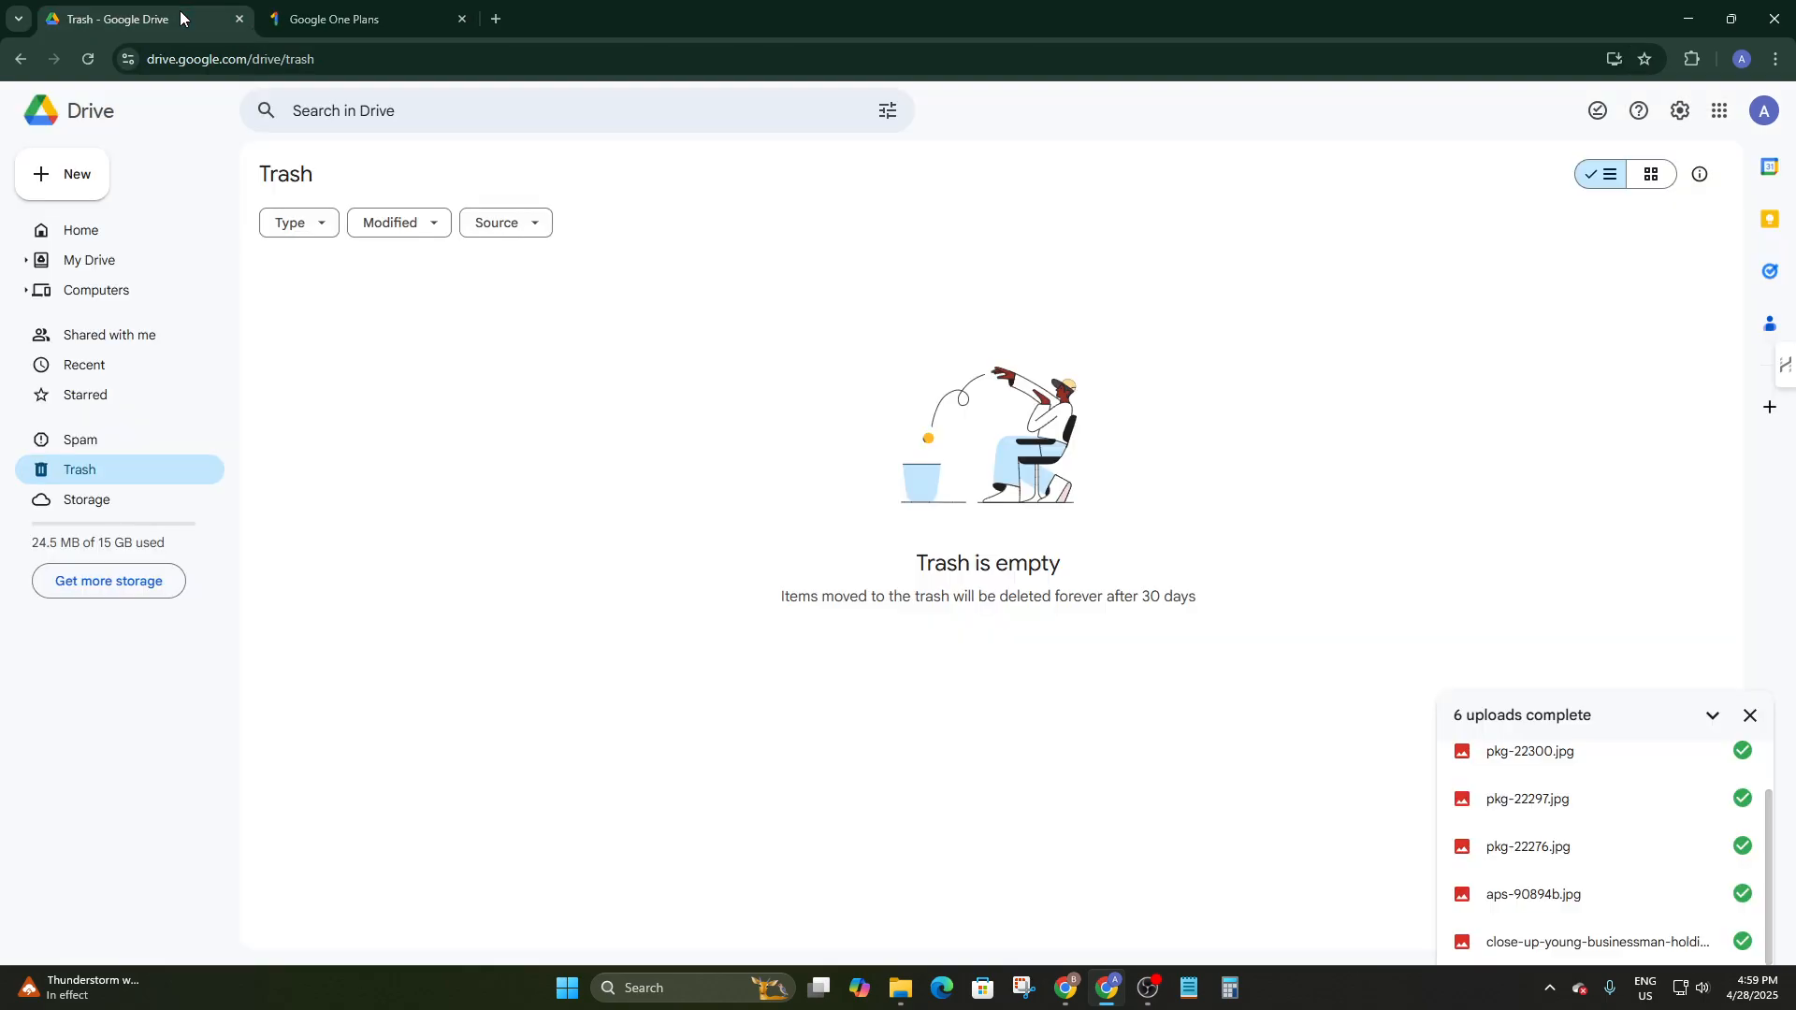
{"action": "left_click", "coordinate": [180, 11]}
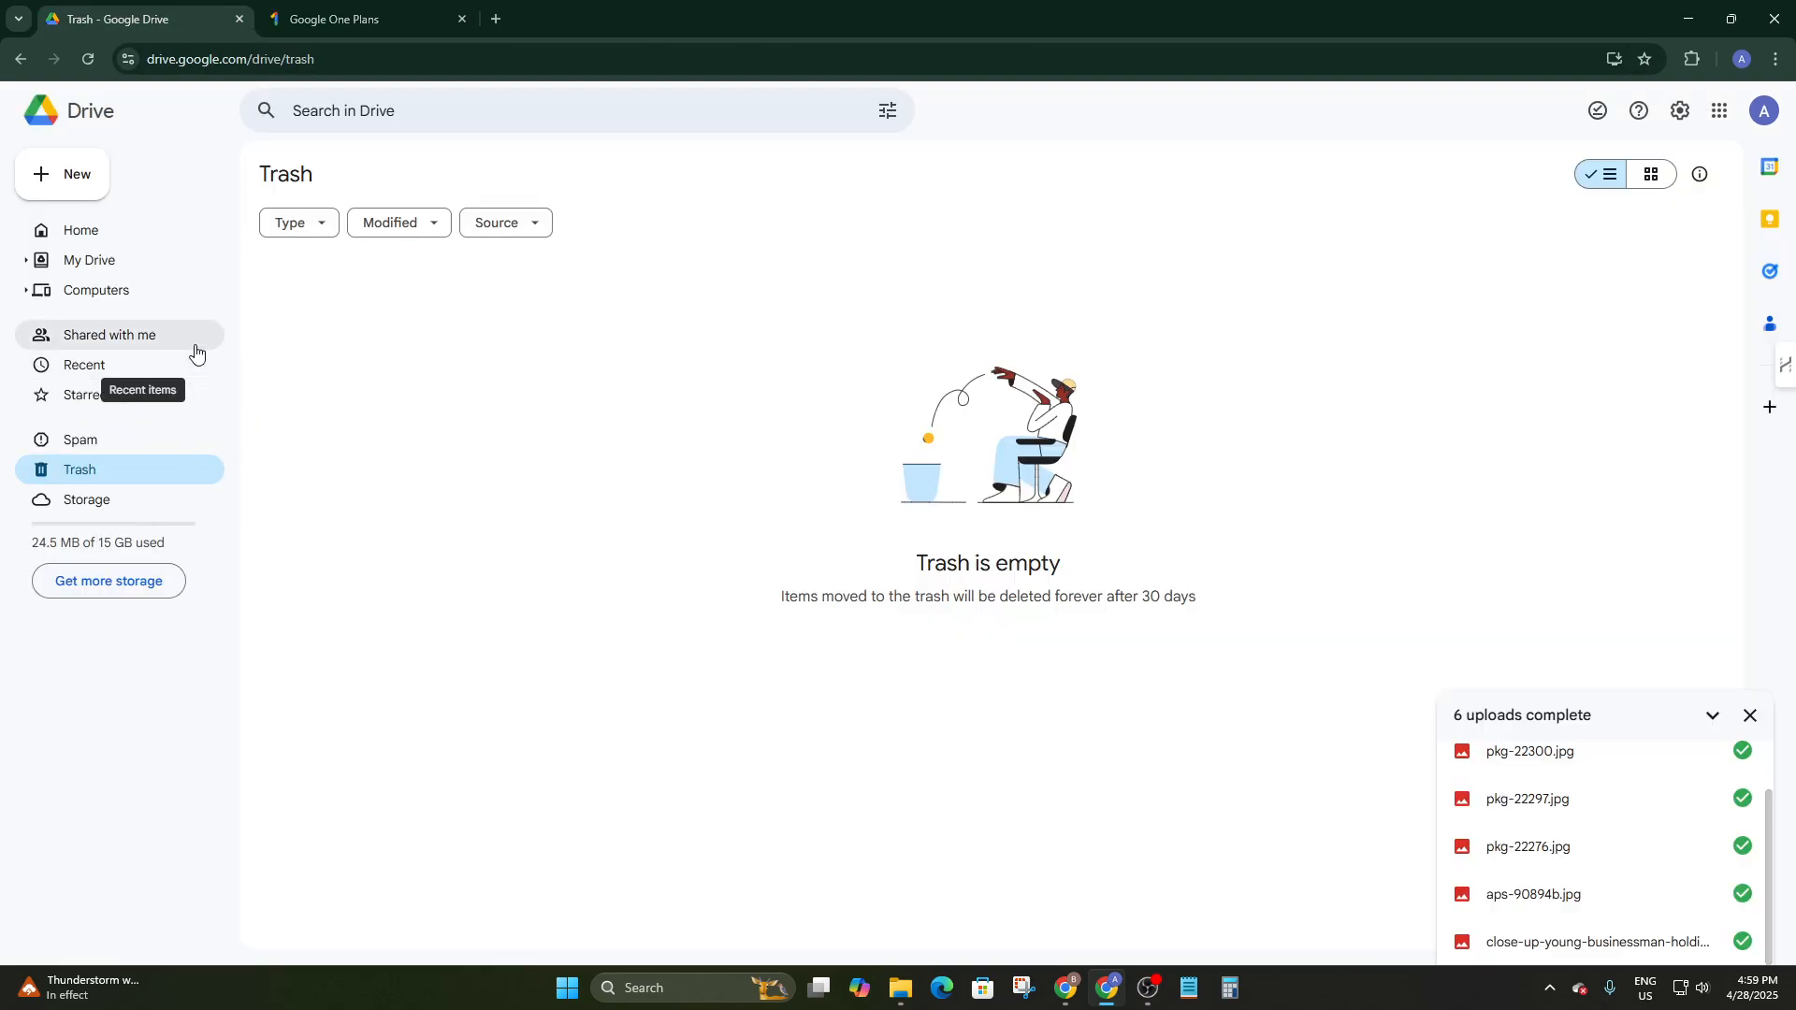
{"action": "left_click", "coordinate": [326, 32]}
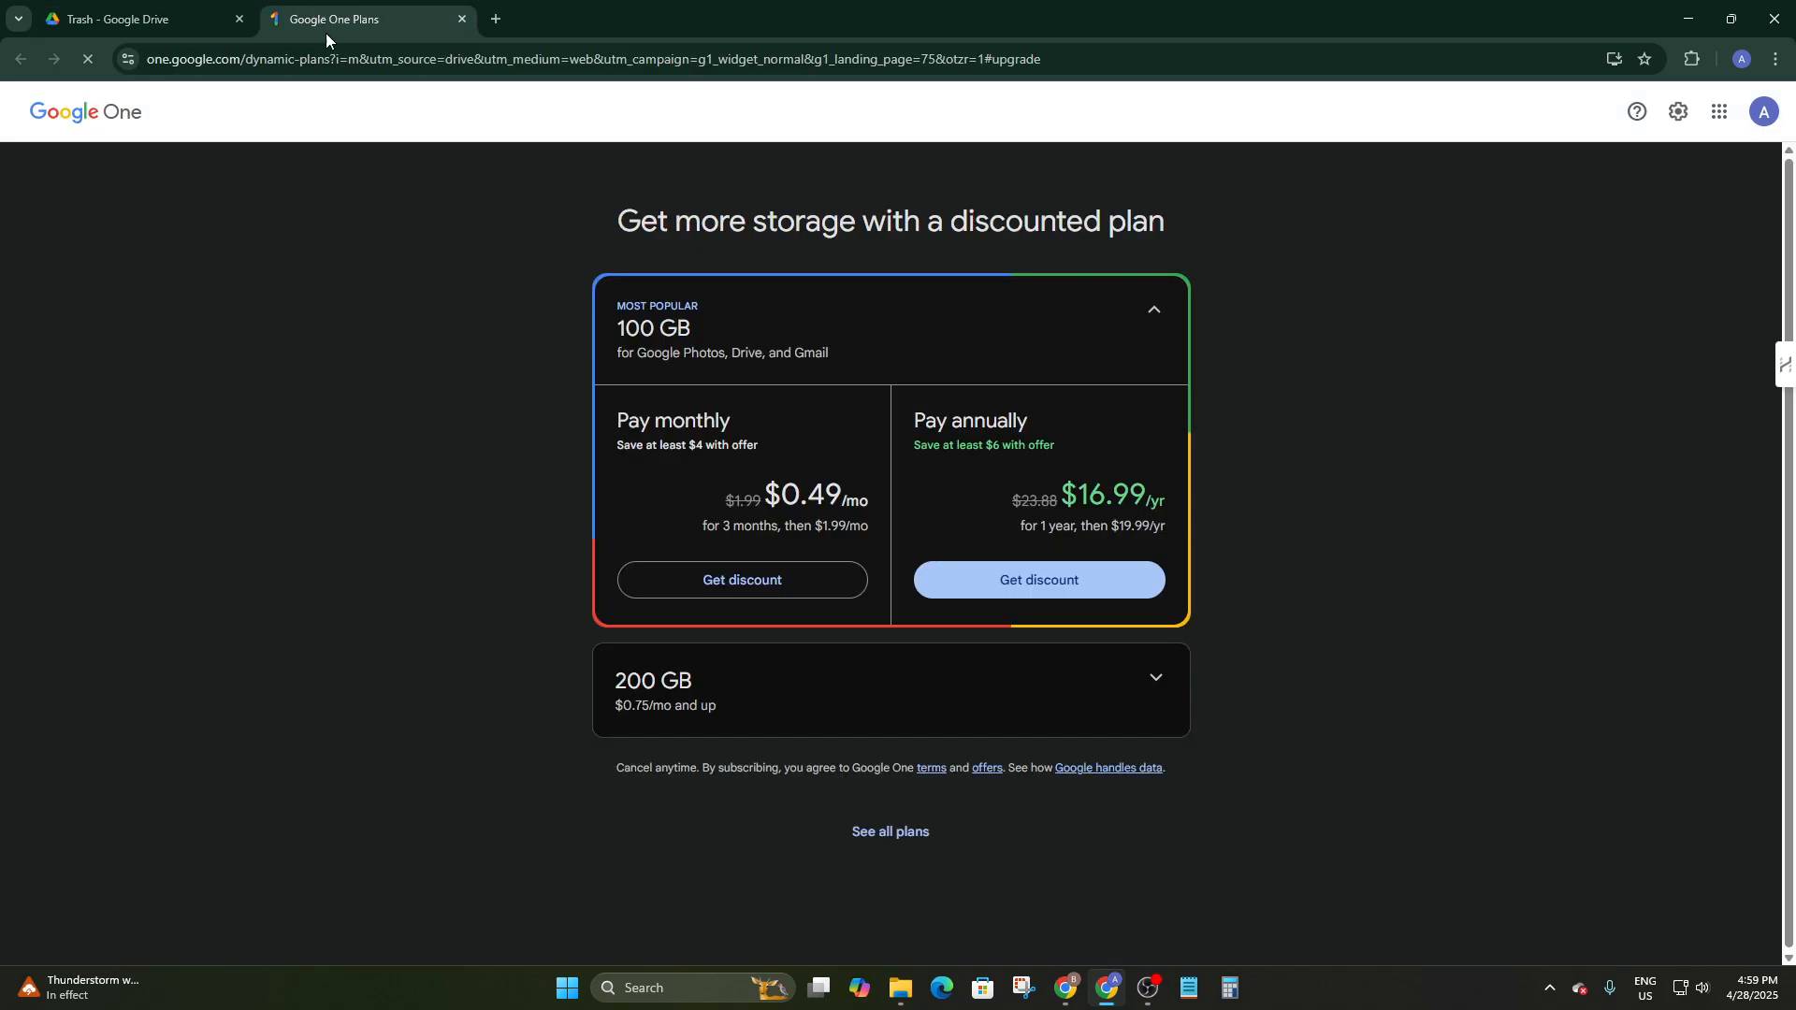
{"action": "left_click", "coordinate": [185, 13]}
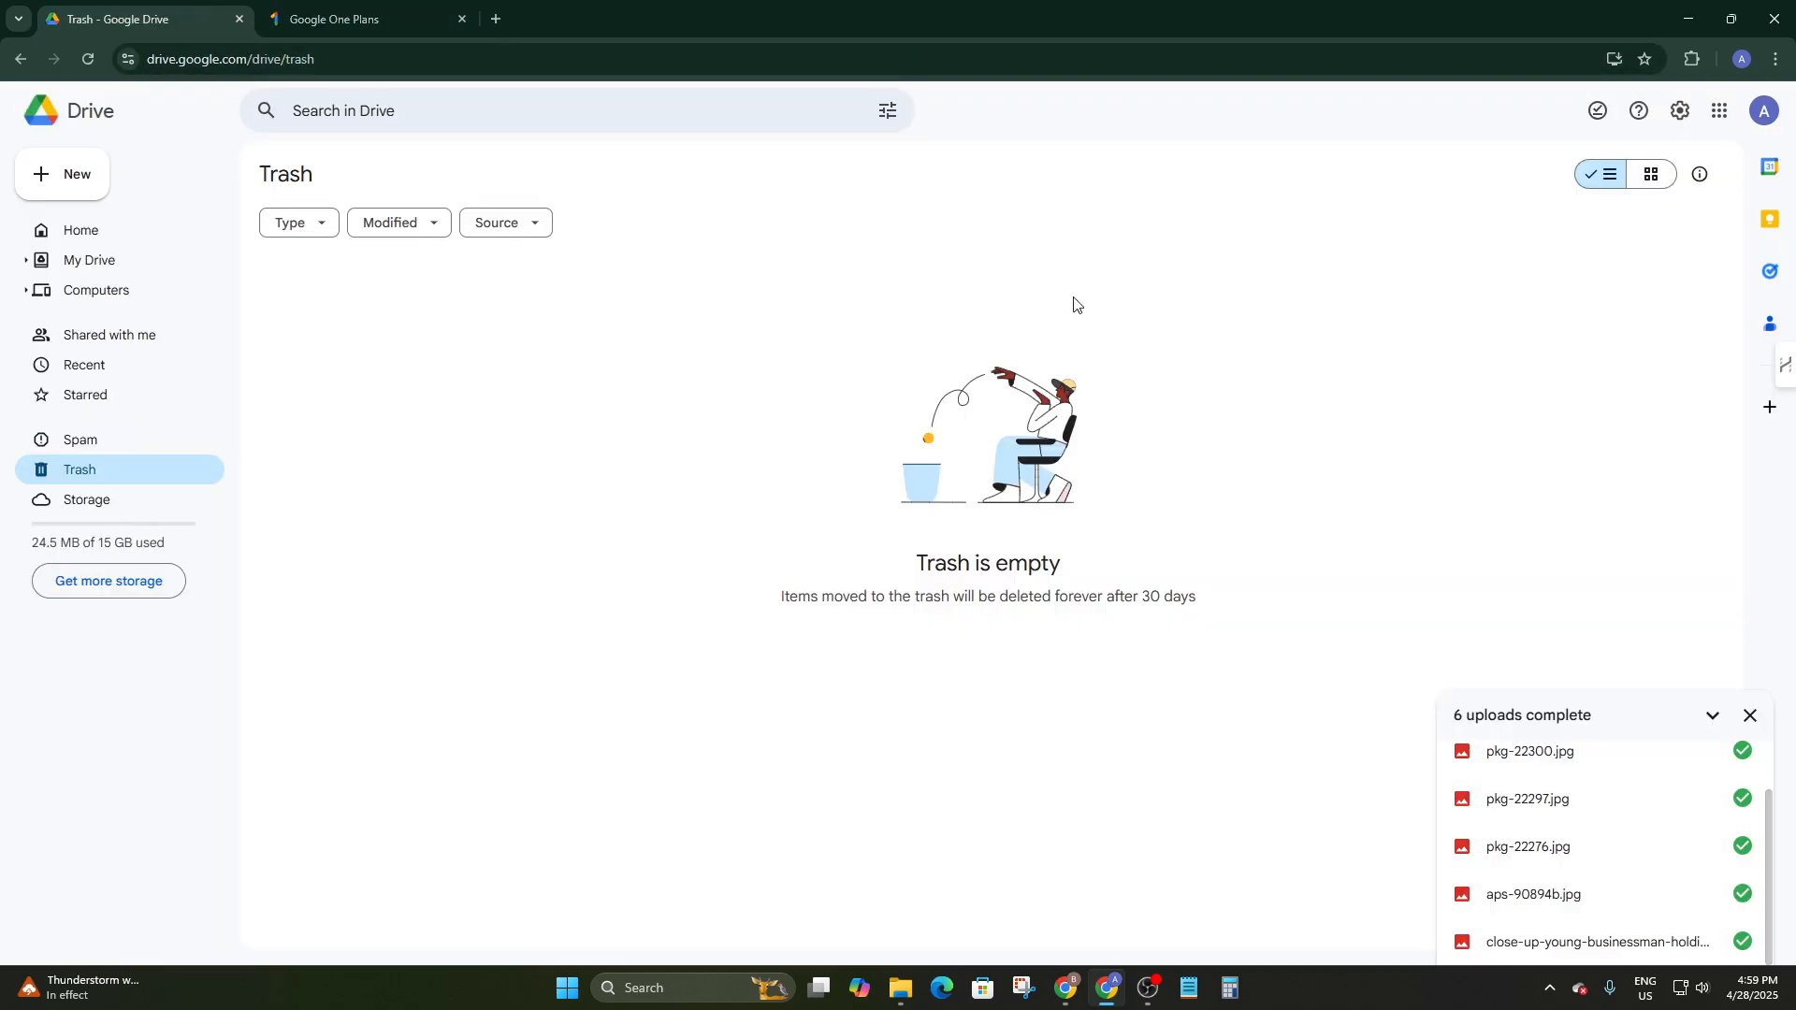